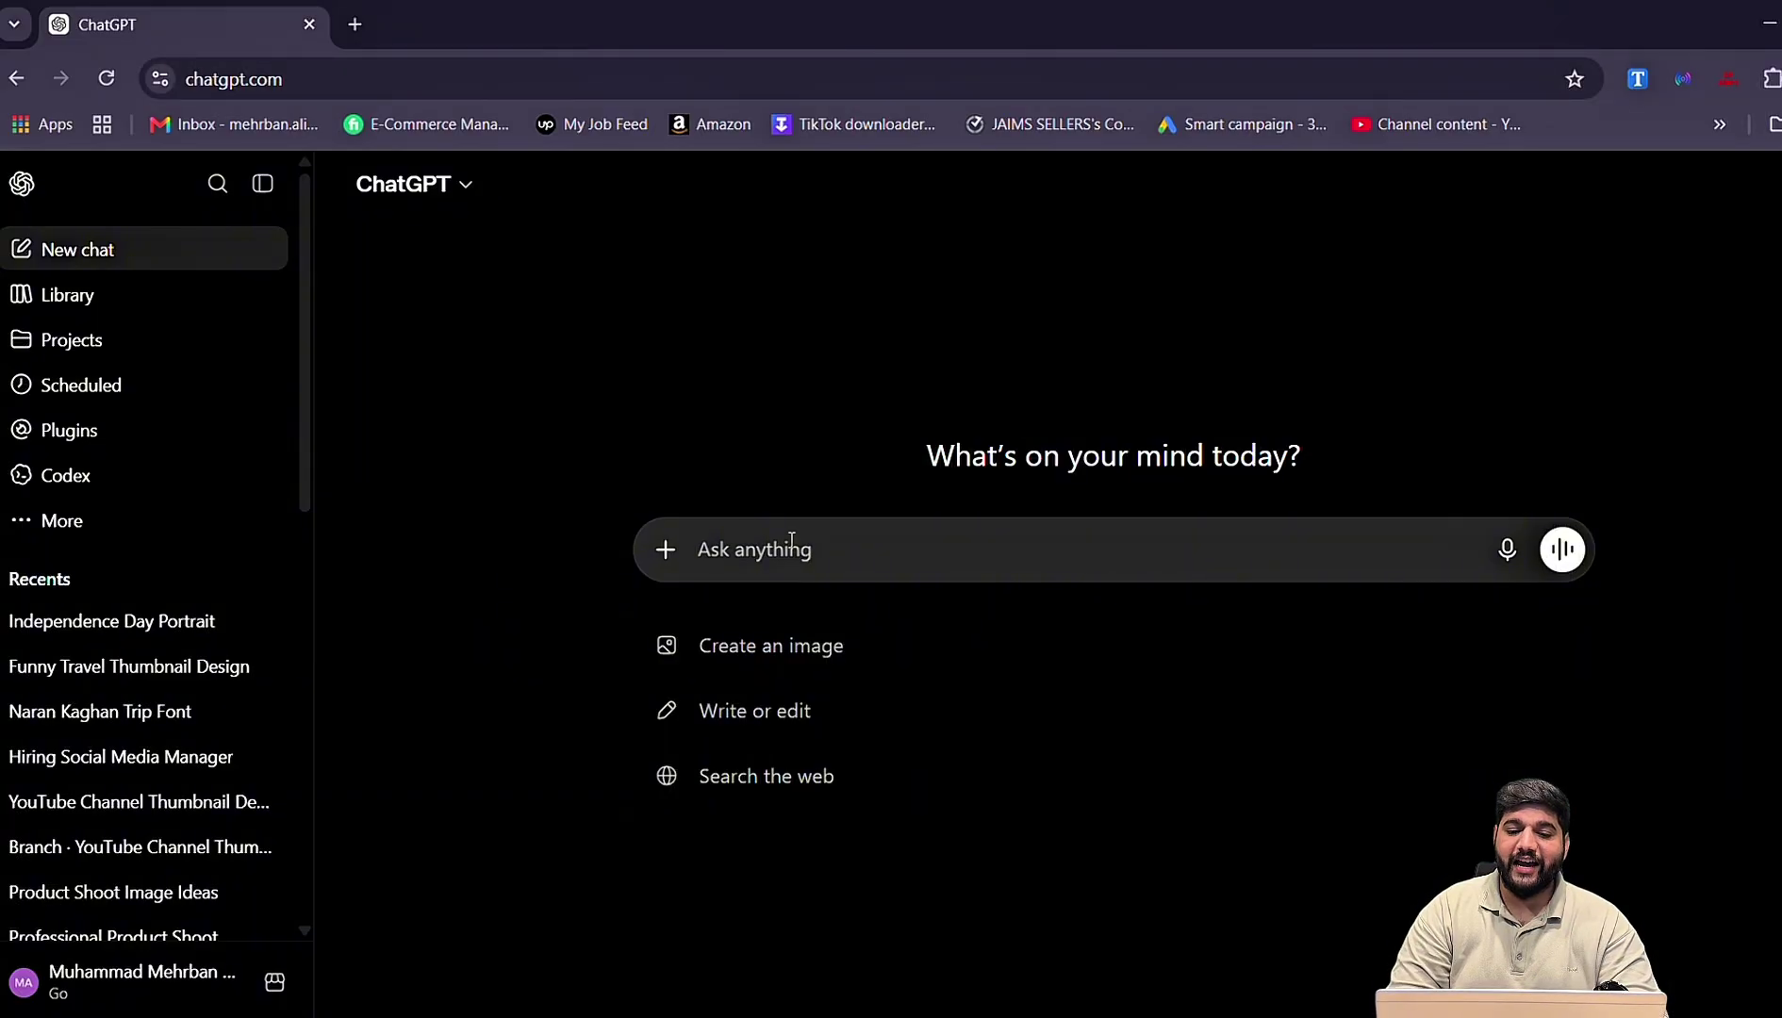
Ask, as an expert E-Commerce product researcher for 2026, for 5 viral problem-solving product ideas, light in weight, low in shipping cost and in high TikTok demand
{"action": "type", "text": "Act as an expert E-Commerce product researcher for 2026. Give me 5 viral problem-solving product ideas that are light in weight, low in shipping cost, and have high demand on TikTok."}
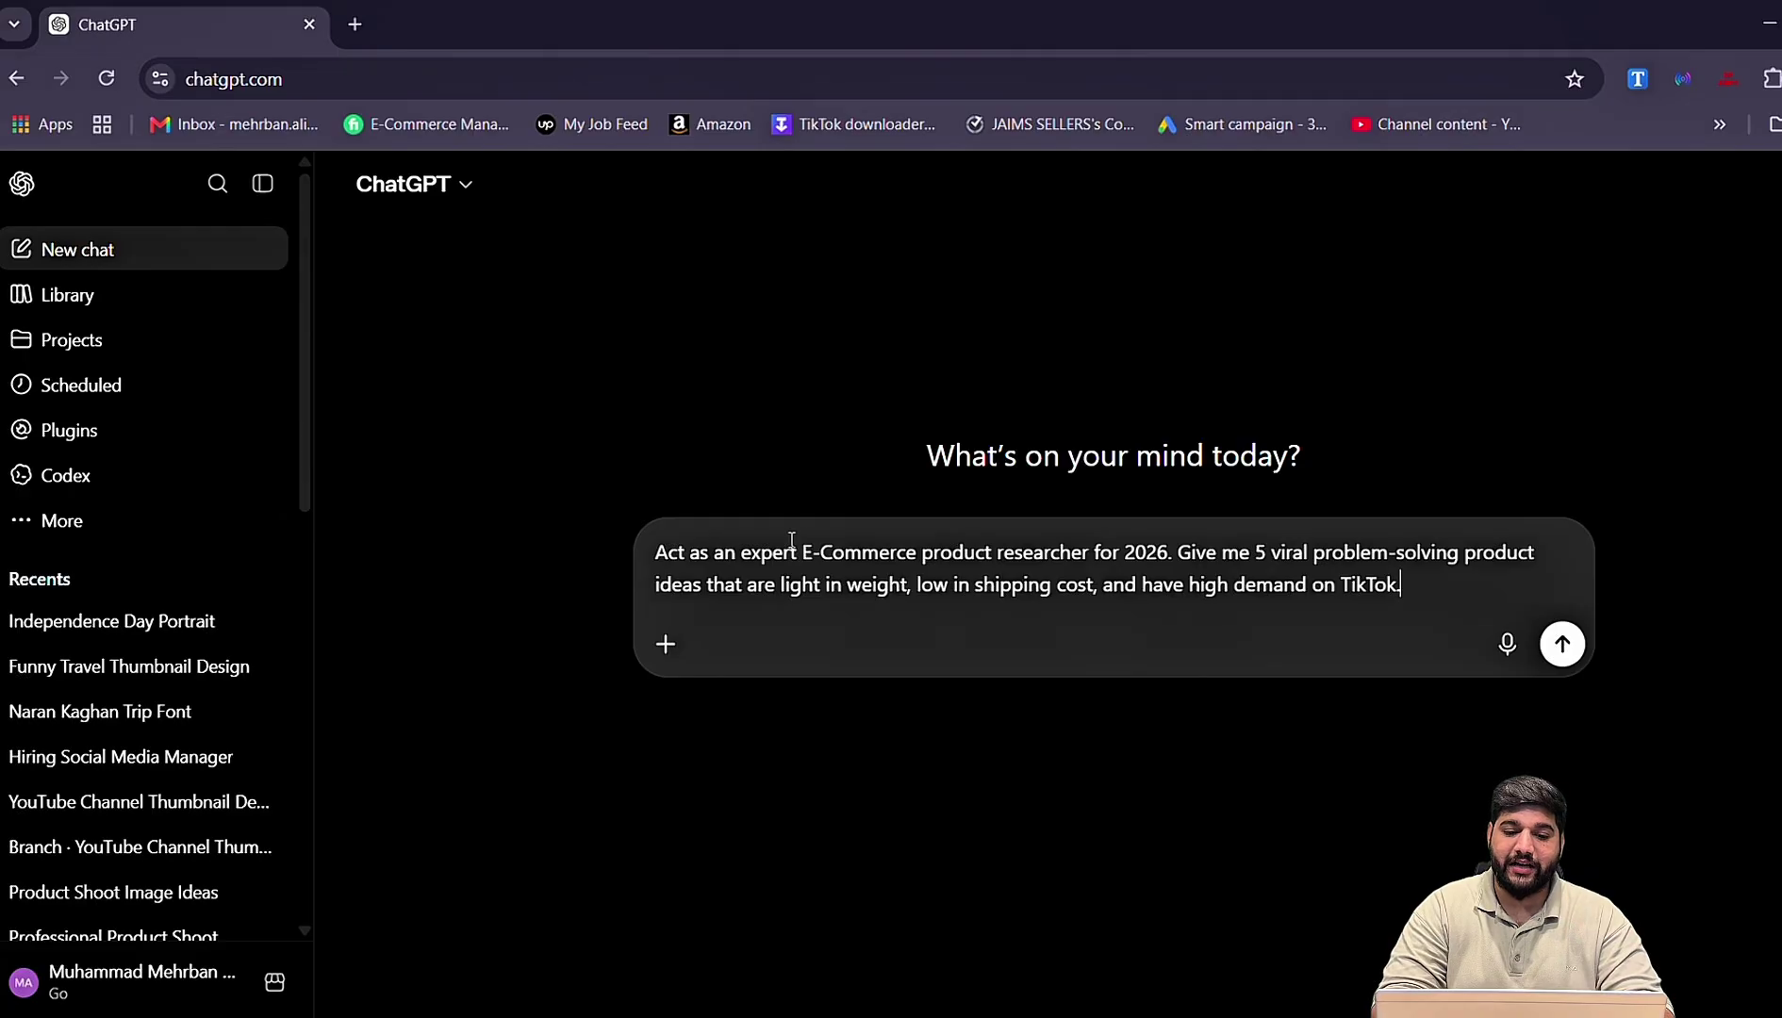
{"action": "key", "text": "Return"}
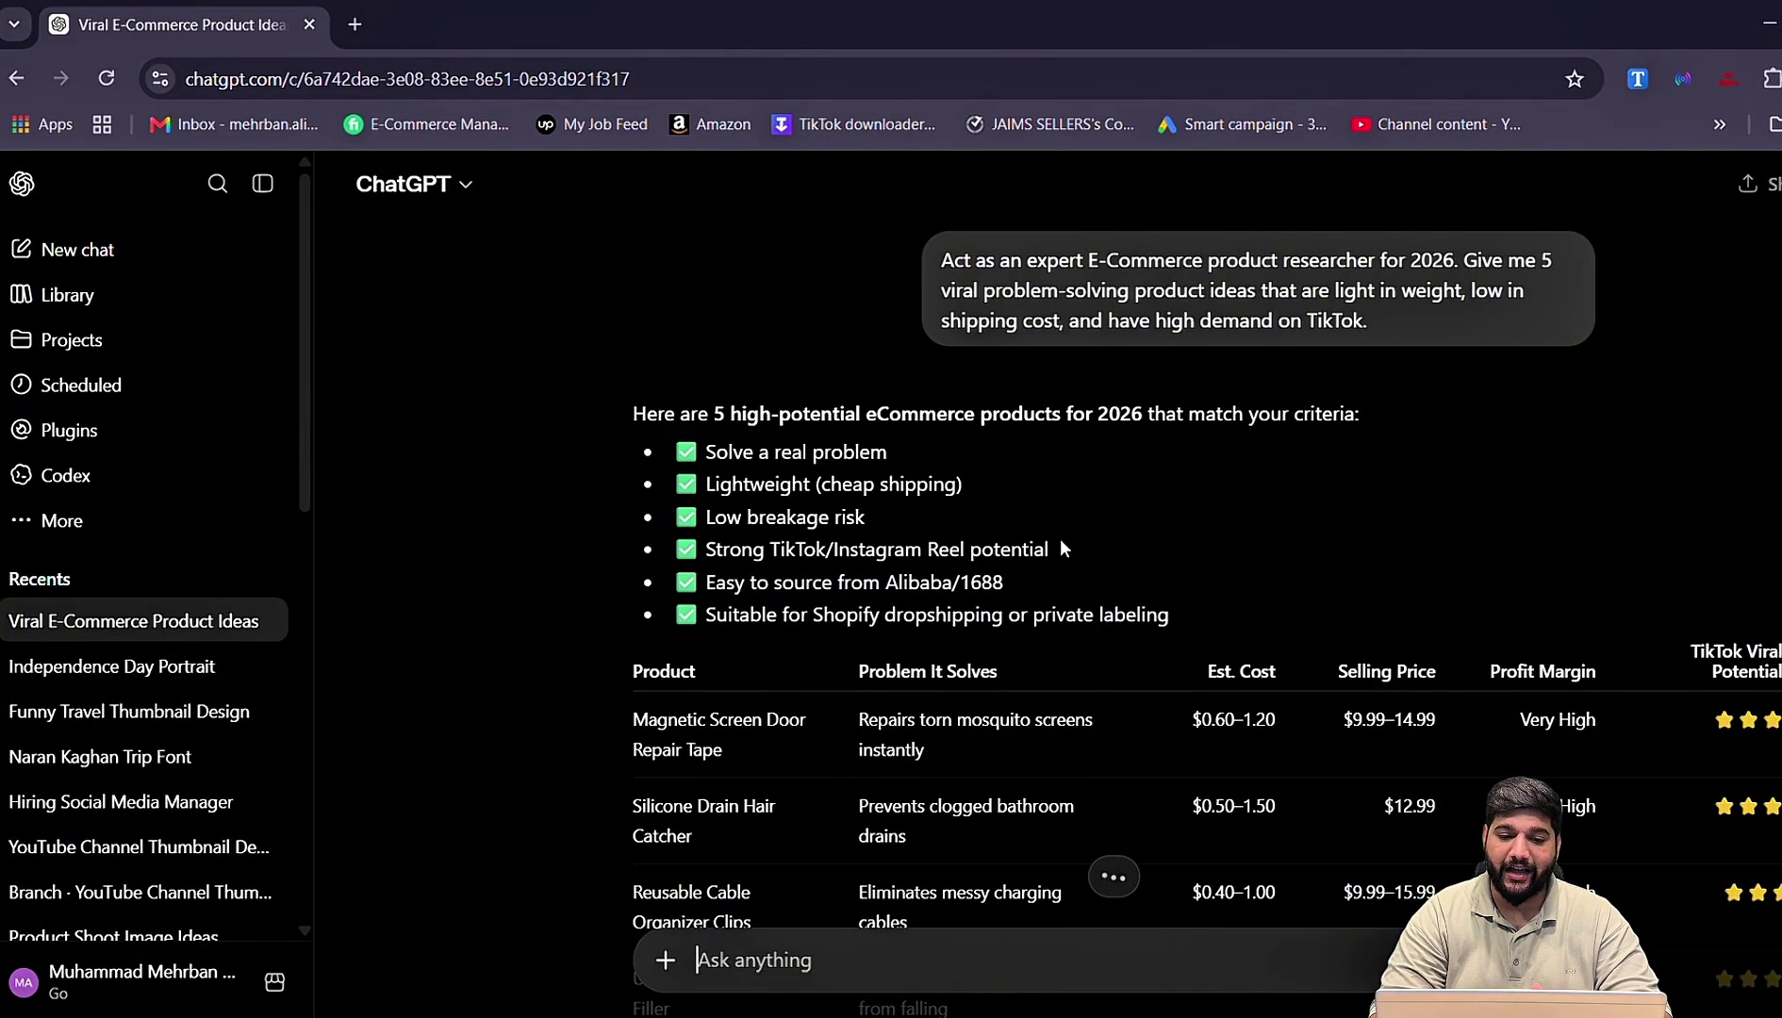
Review the answer's product table and the checklist of criteria above it, from solving a real problem to Shopify suitability
{"action": "scroll", "coordinate": [1061, 542], "scroll_direction": "down", "scroll_amount": 3}
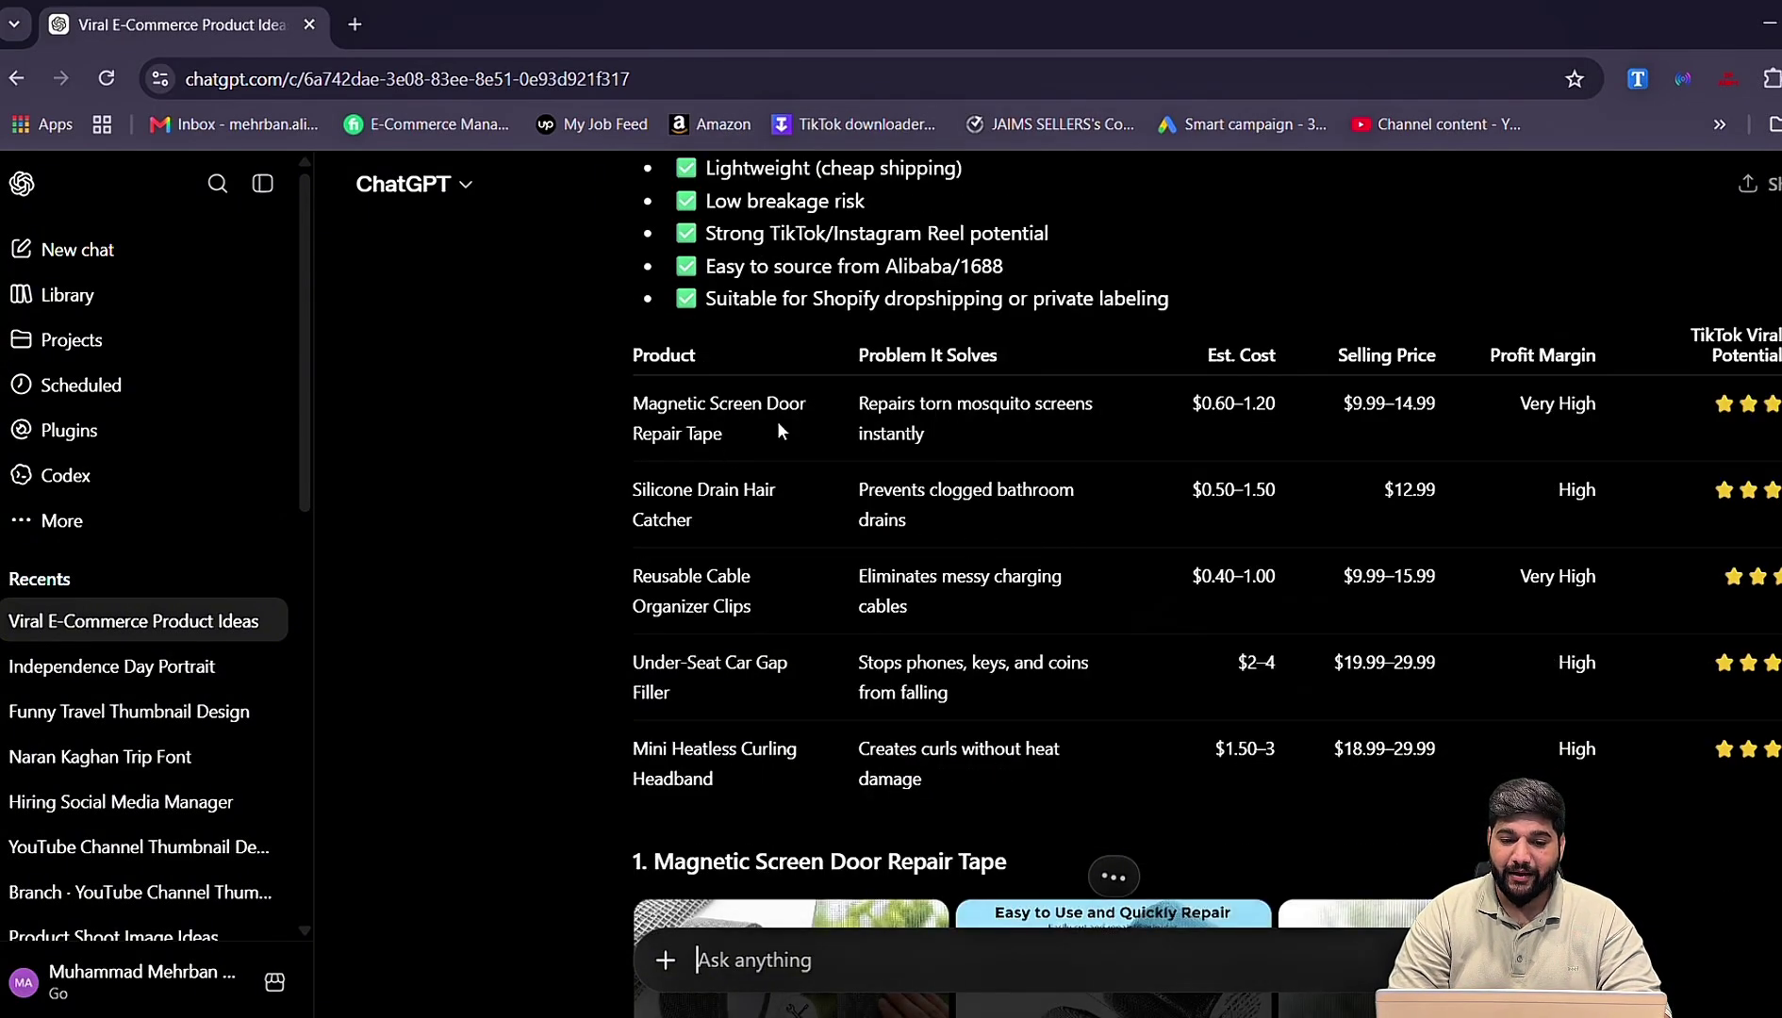
{"action": "scroll", "coordinate": [777, 420], "scroll_direction": "down", "scroll_amount": 4}
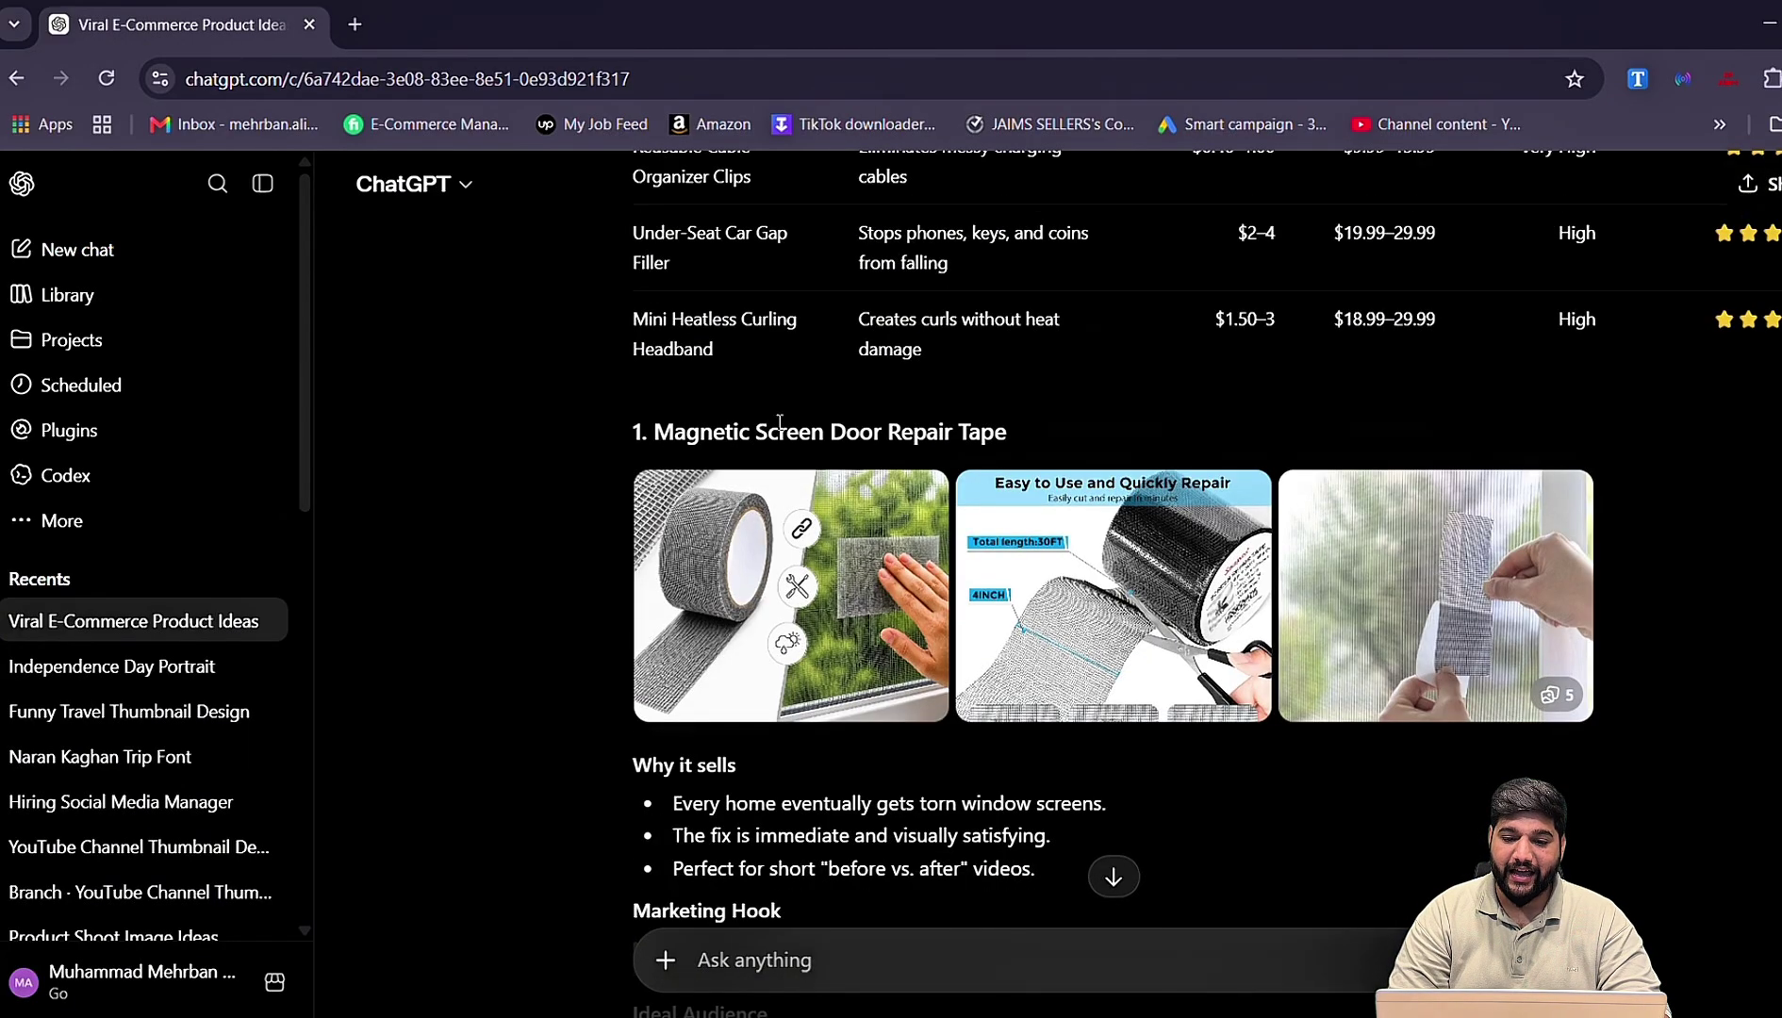
{"action": "scroll", "coordinate": [779, 424], "scroll_direction": "up", "scroll_amount": 5}
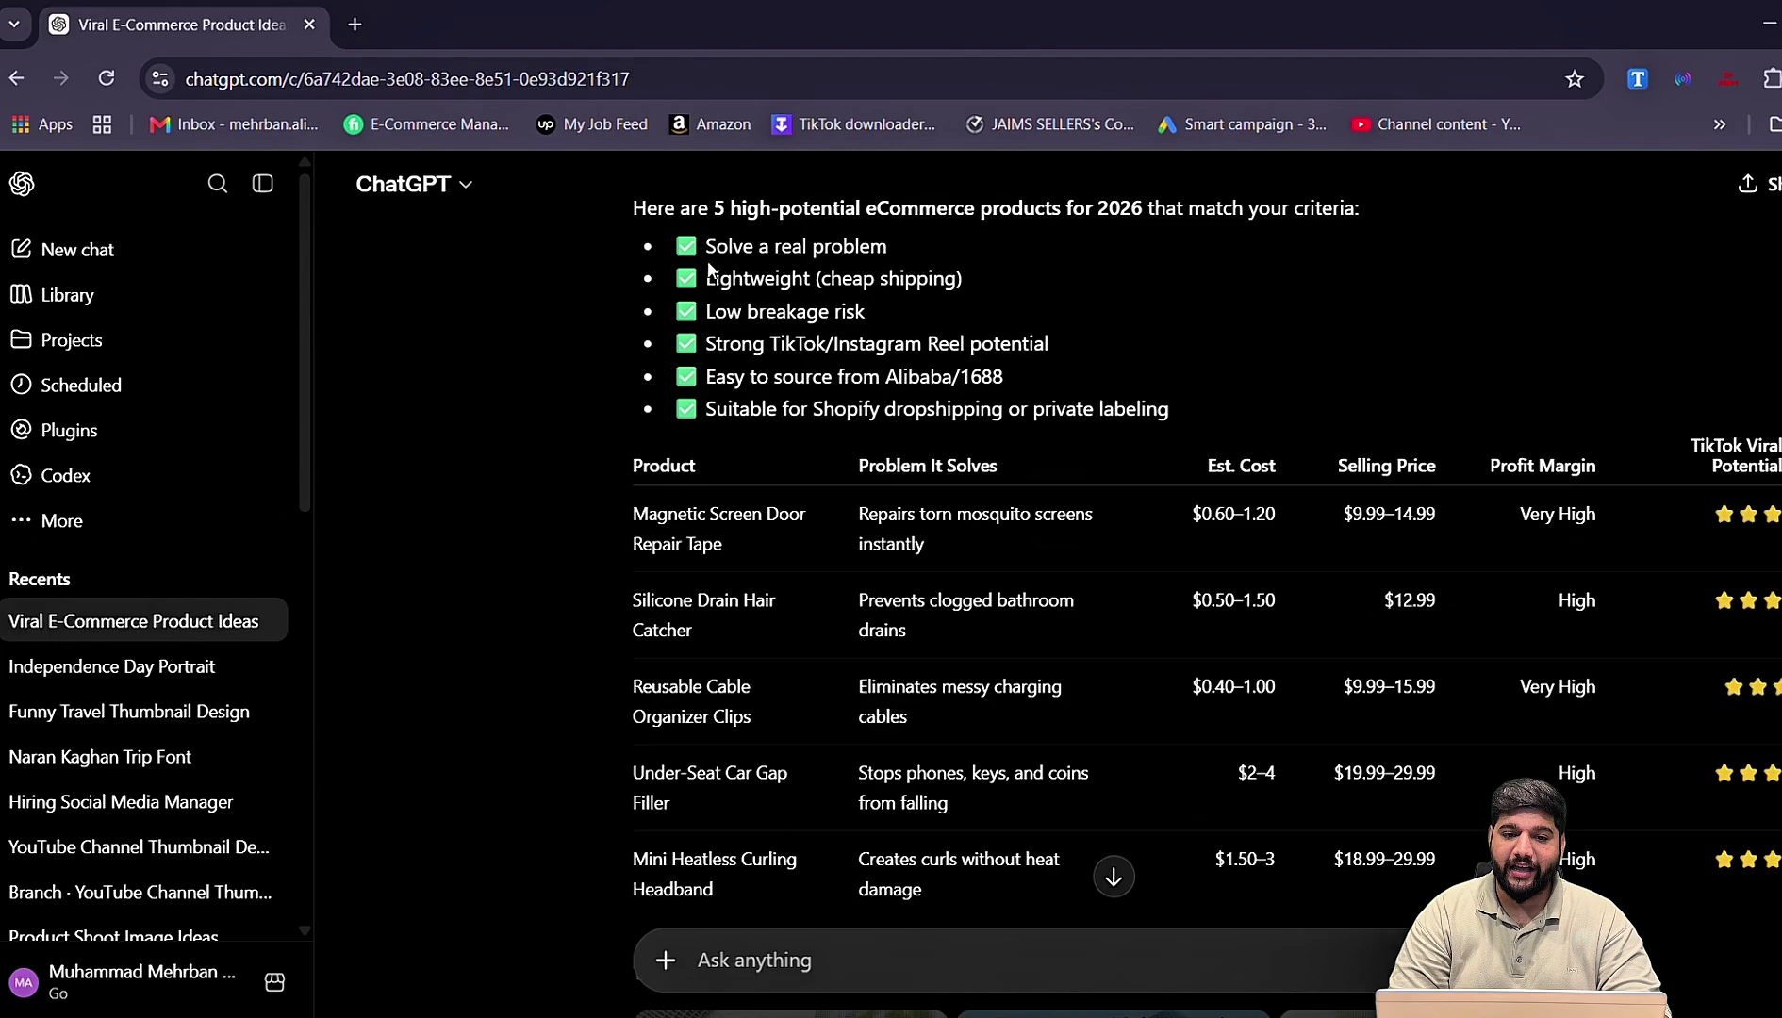
{"action": "left_click_drag", "start_coordinate": [886, 248], "coordinate": [707, 247]}
{"action": "double_click", "coordinate": [751, 310]}
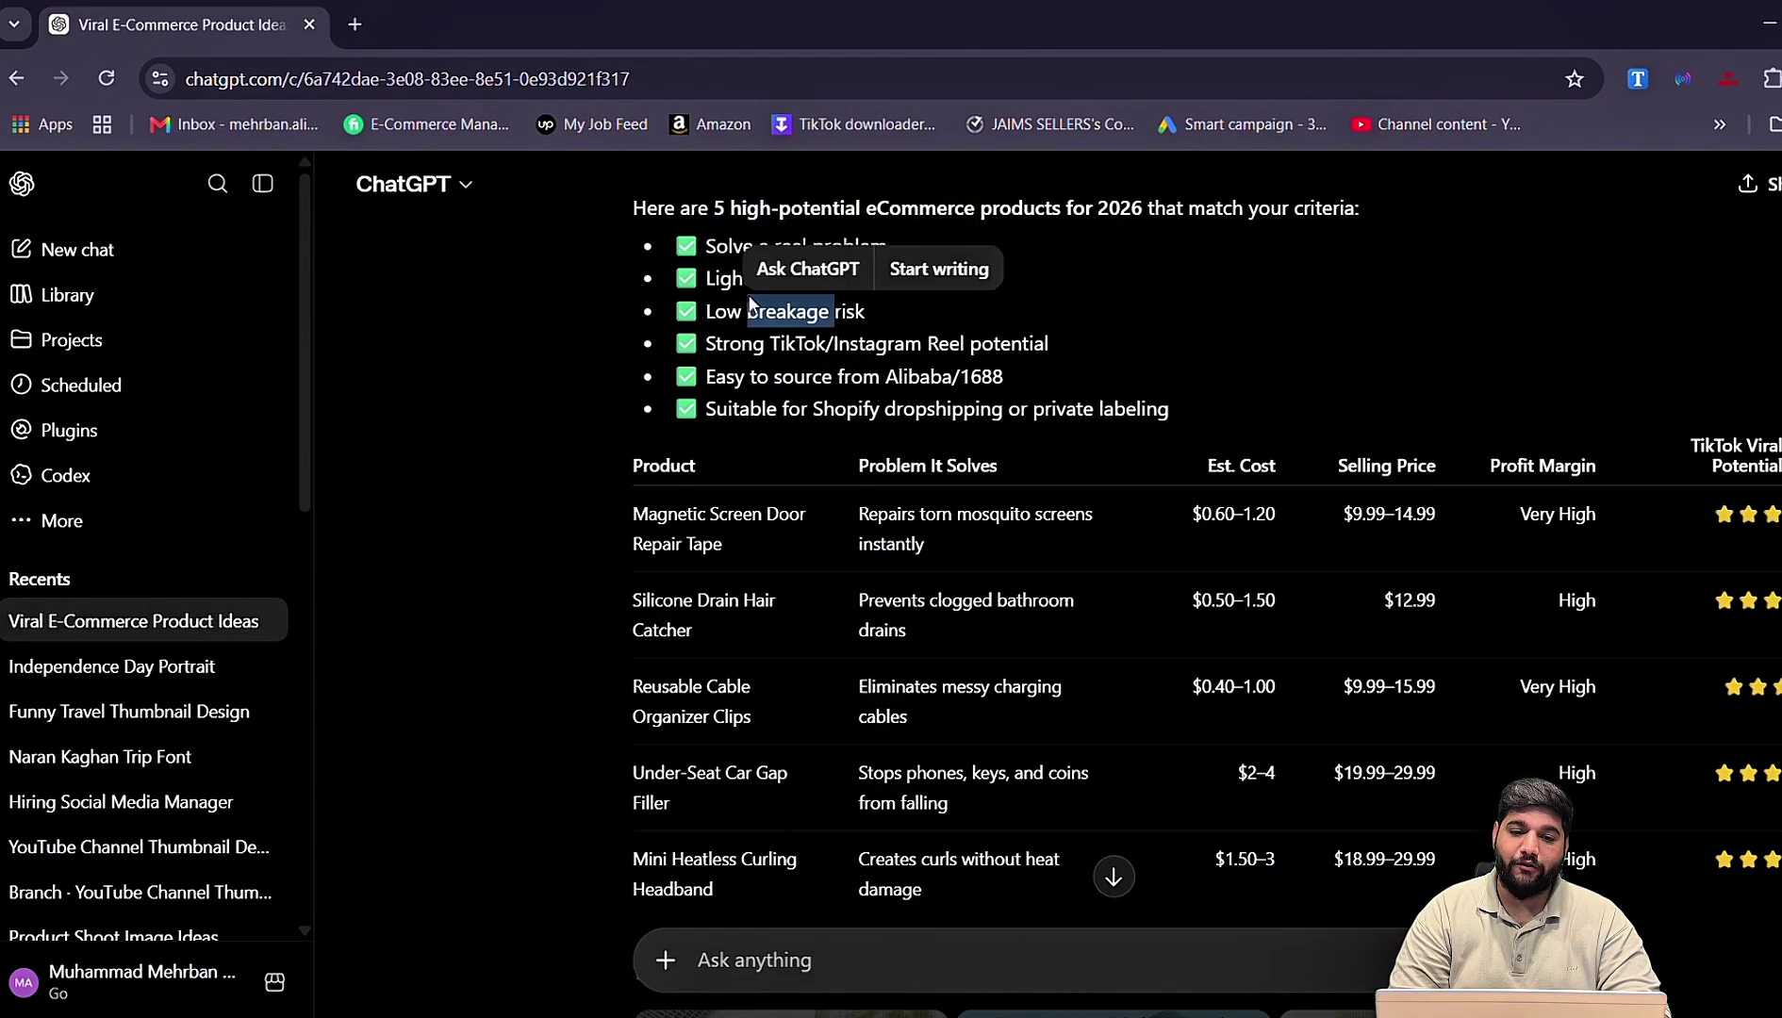
{"action": "left_click", "coordinate": [772, 332]}
{"action": "double_click", "coordinate": [771, 332]}
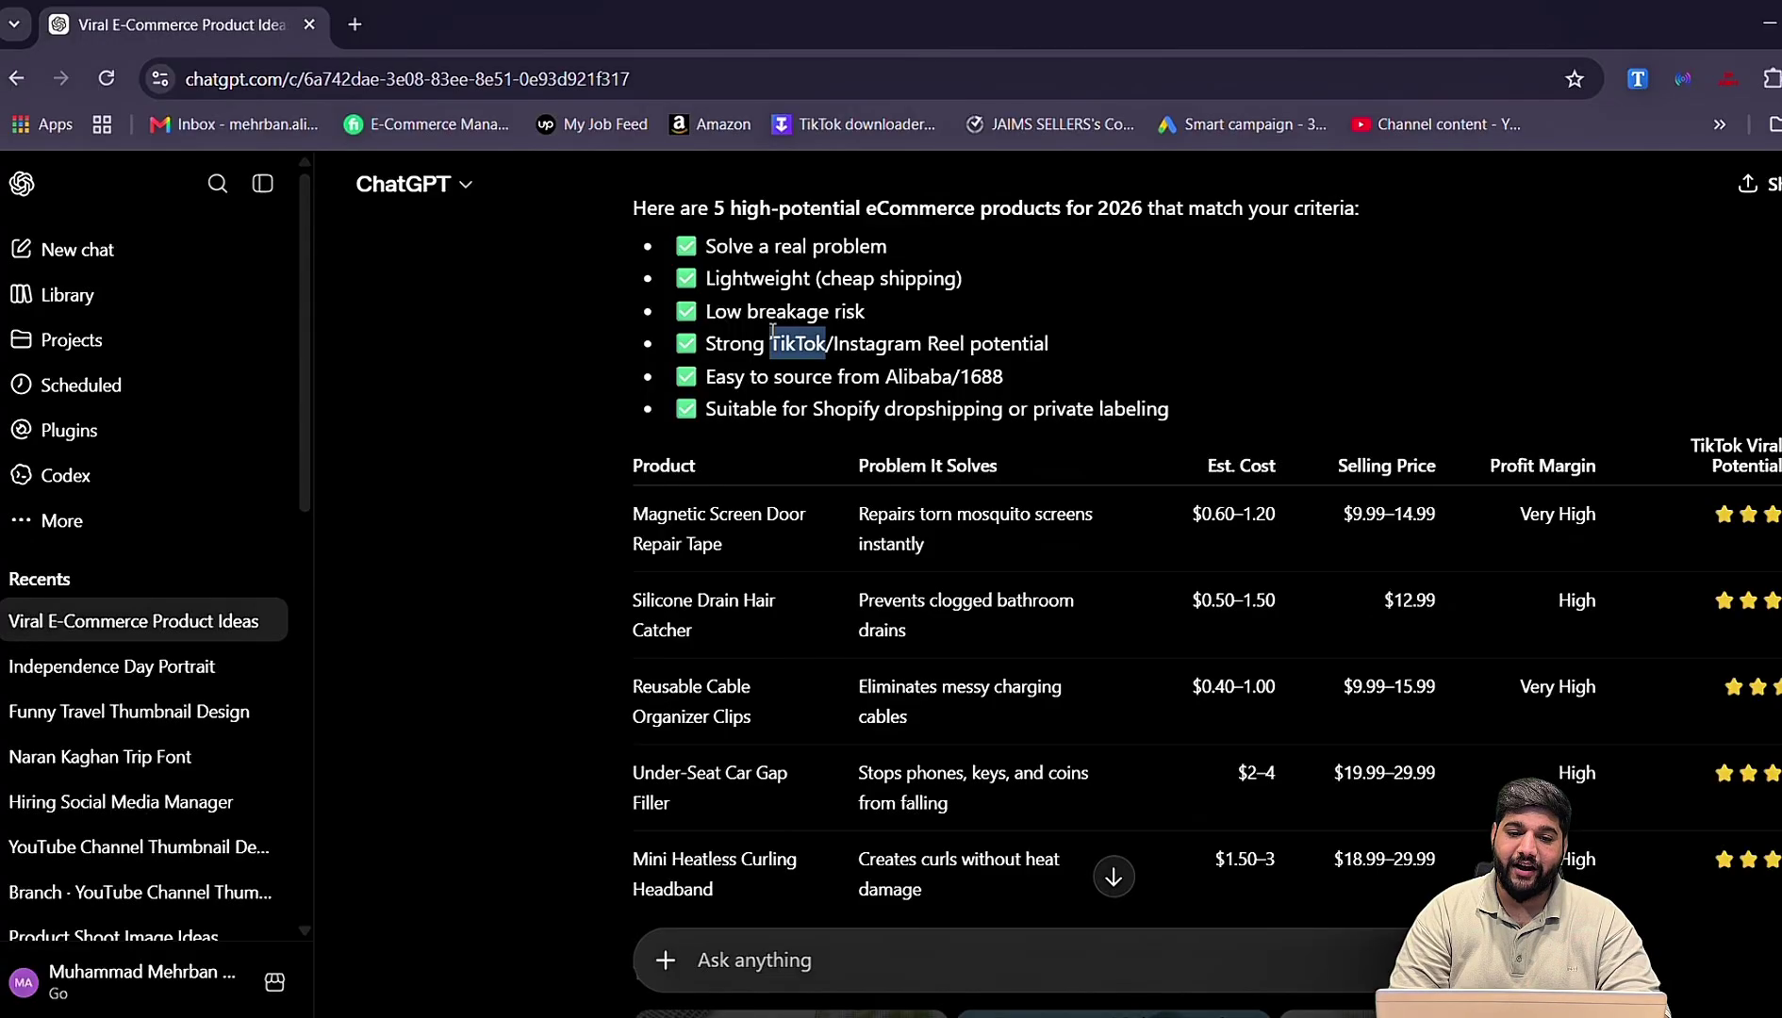
{"action": "left_click", "coordinate": [771, 332]}
{"action": "left_click", "coordinate": [778, 370]}
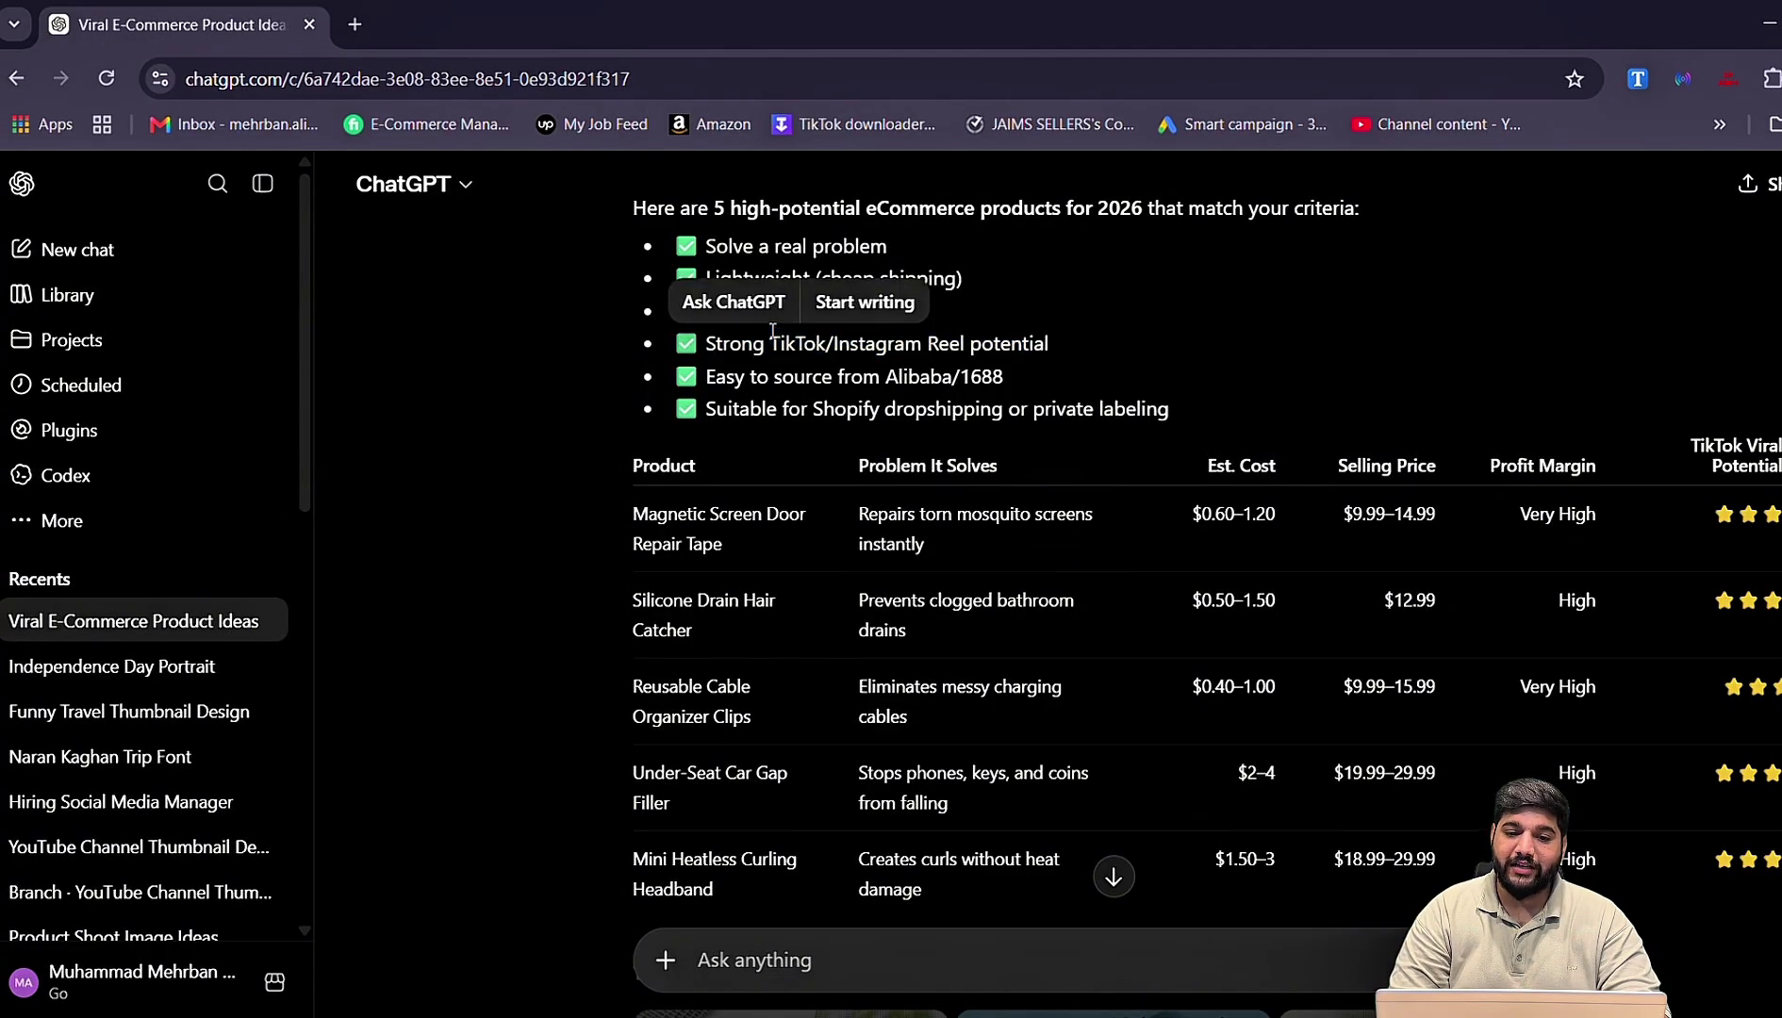
{"action": "triple_click", "coordinate": [779, 377]}
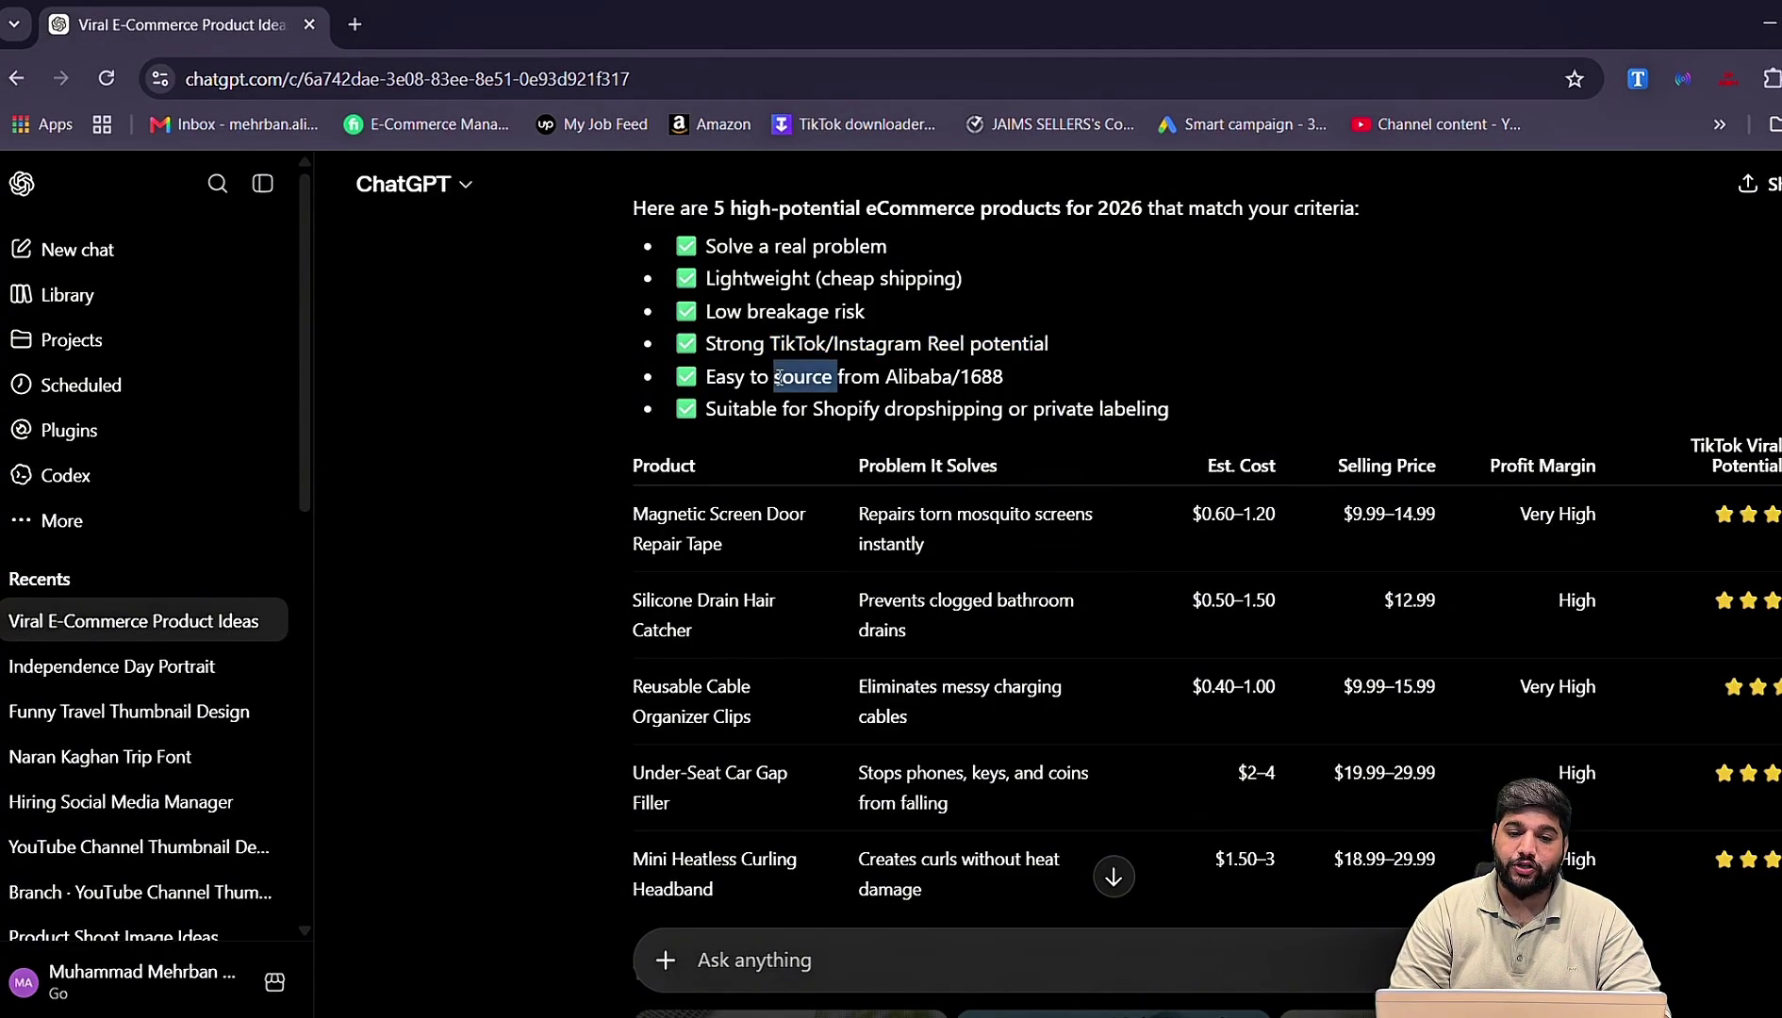
{"action": "left_click", "coordinate": [789, 415]}
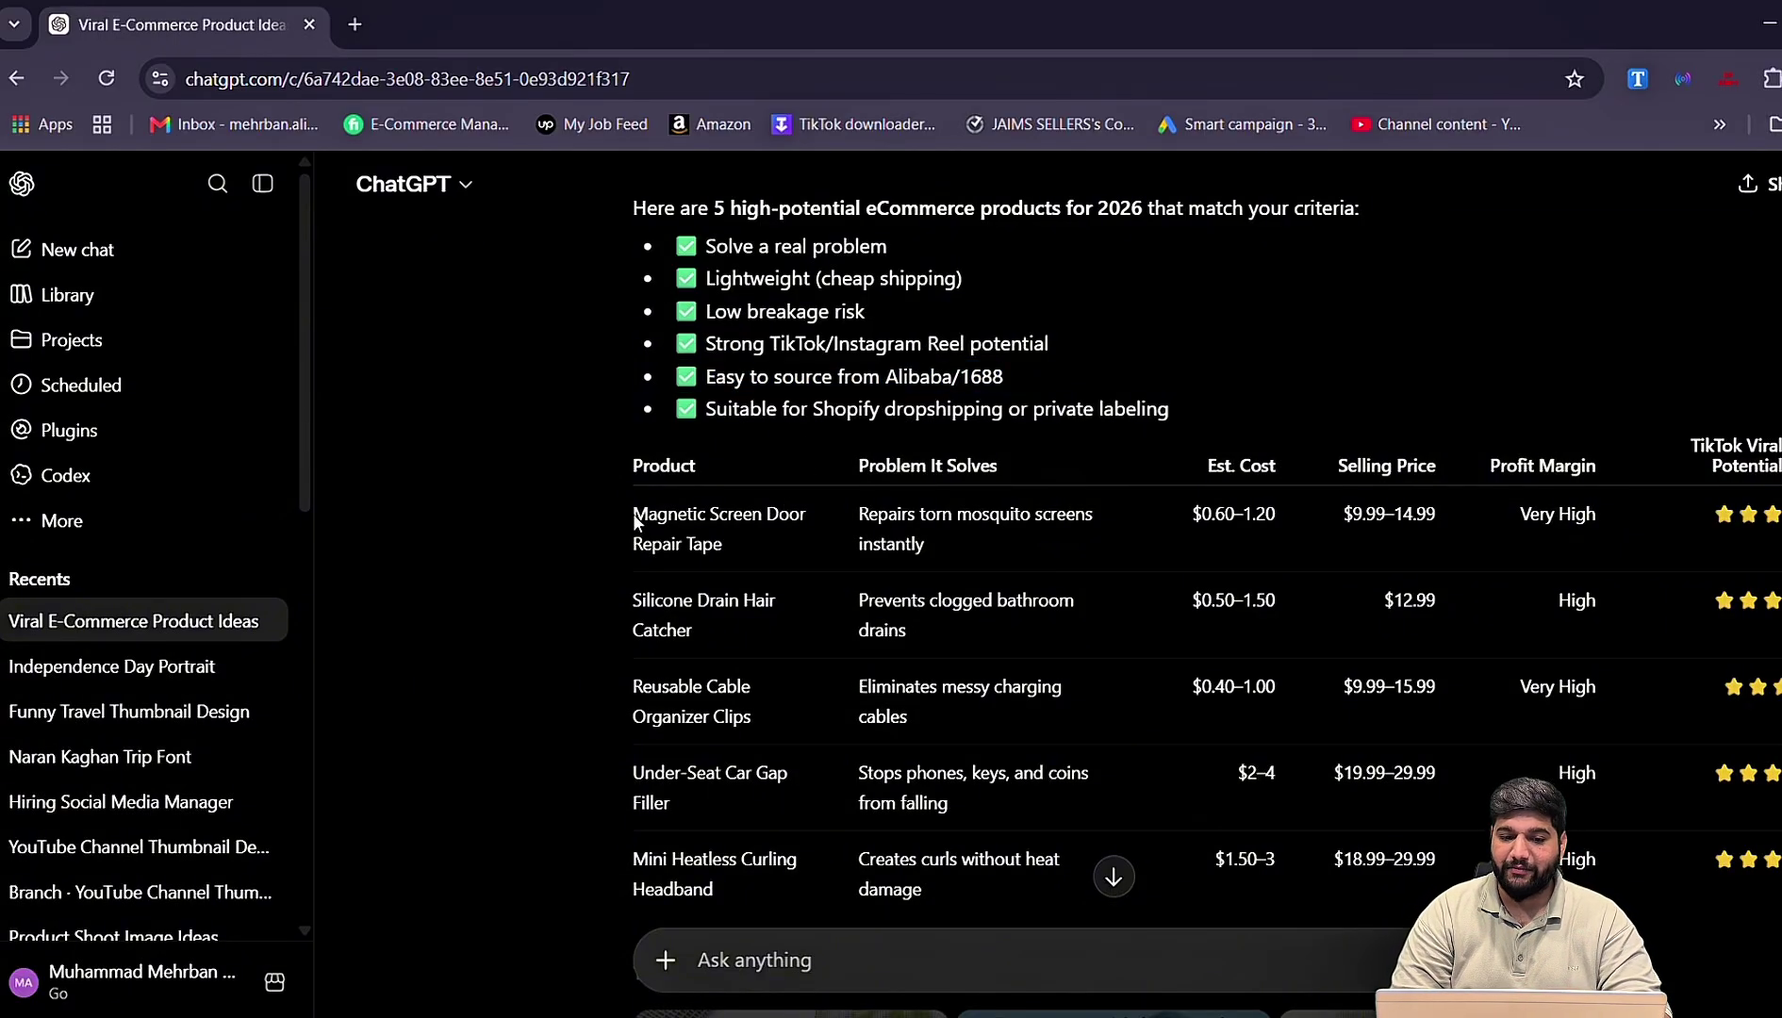
Examine the Magnetic Screen Door Repair Tape entry, view its first picture enlarged and close the viewer
{"action": "mouse_move", "coordinate": [633, 519]}
{"action": "left_mouse_down"}
{"action": "mouse_move", "coordinate": [680, 523]}
{"action": "mouse_move", "coordinate": [634, 517]}
{"action": "left_mouse_up"}
{"action": "left_click", "coordinate": [682, 530]}
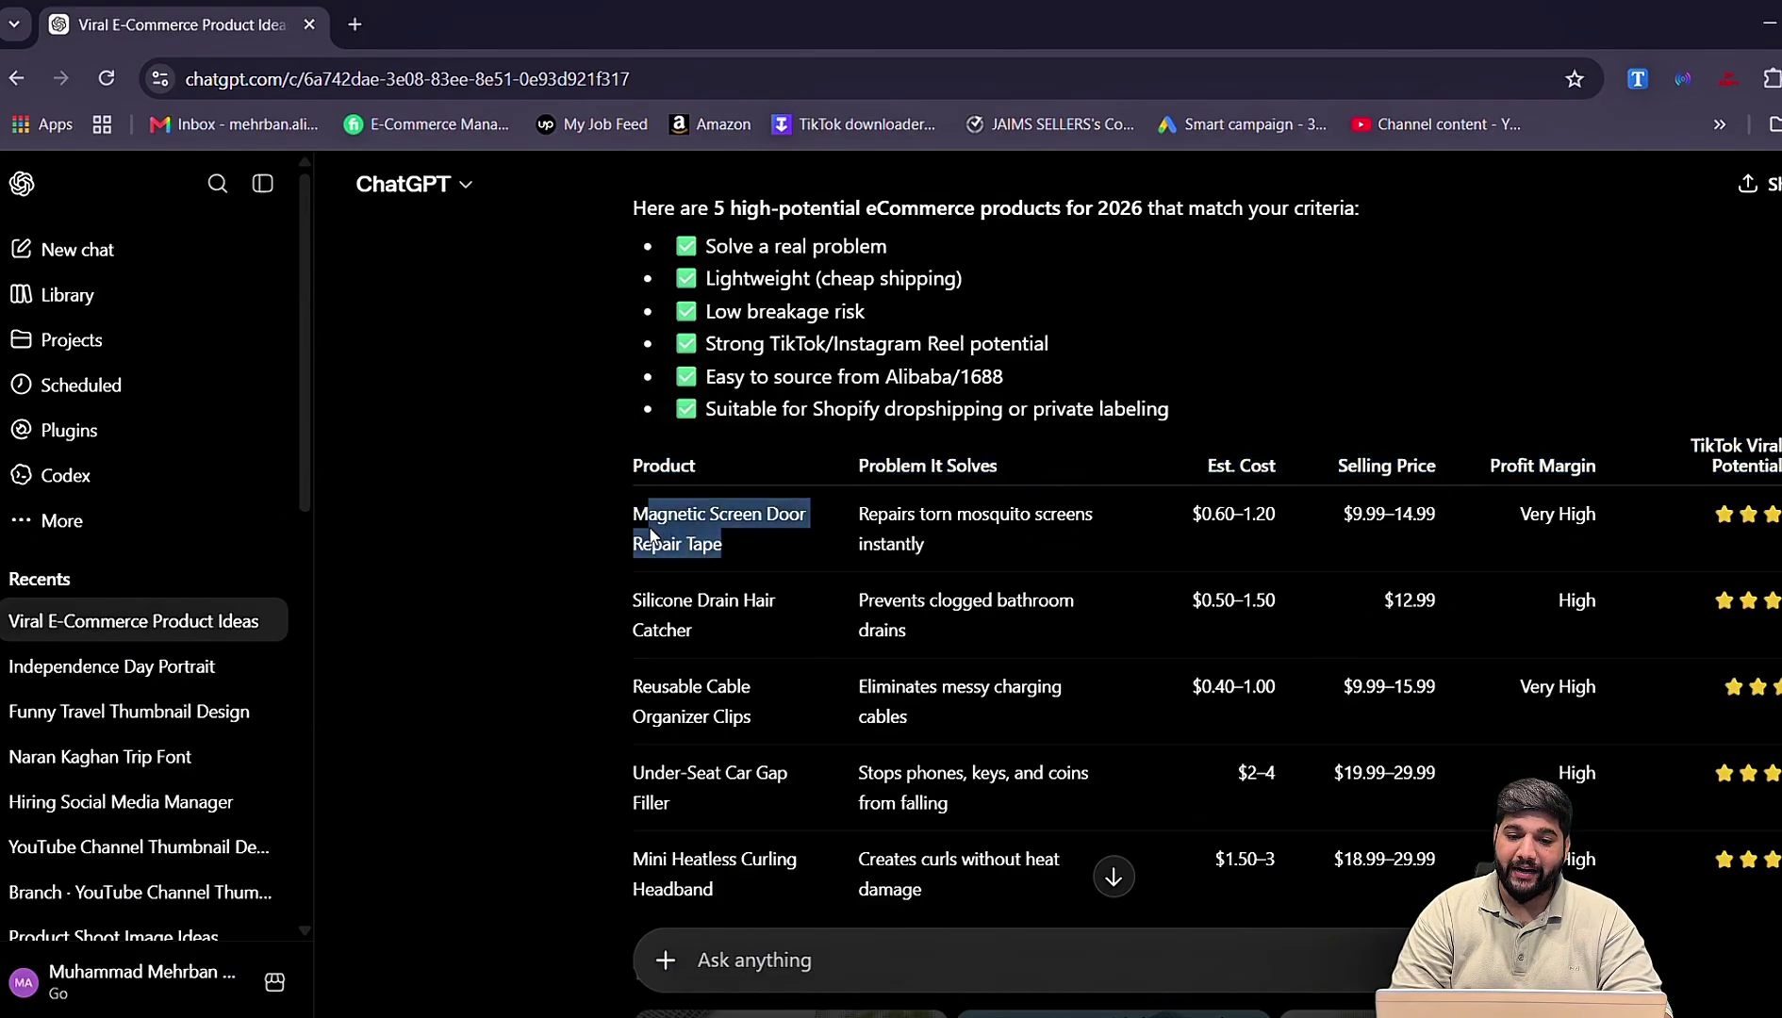
{"action": "left_click", "coordinate": [646, 527]}
{"action": "scroll", "coordinate": [646, 526], "scroll_direction": "down", "scroll_amount": 1}
{"action": "scroll", "coordinate": [646, 528], "scroll_direction": "down", "scroll_amount": 4}
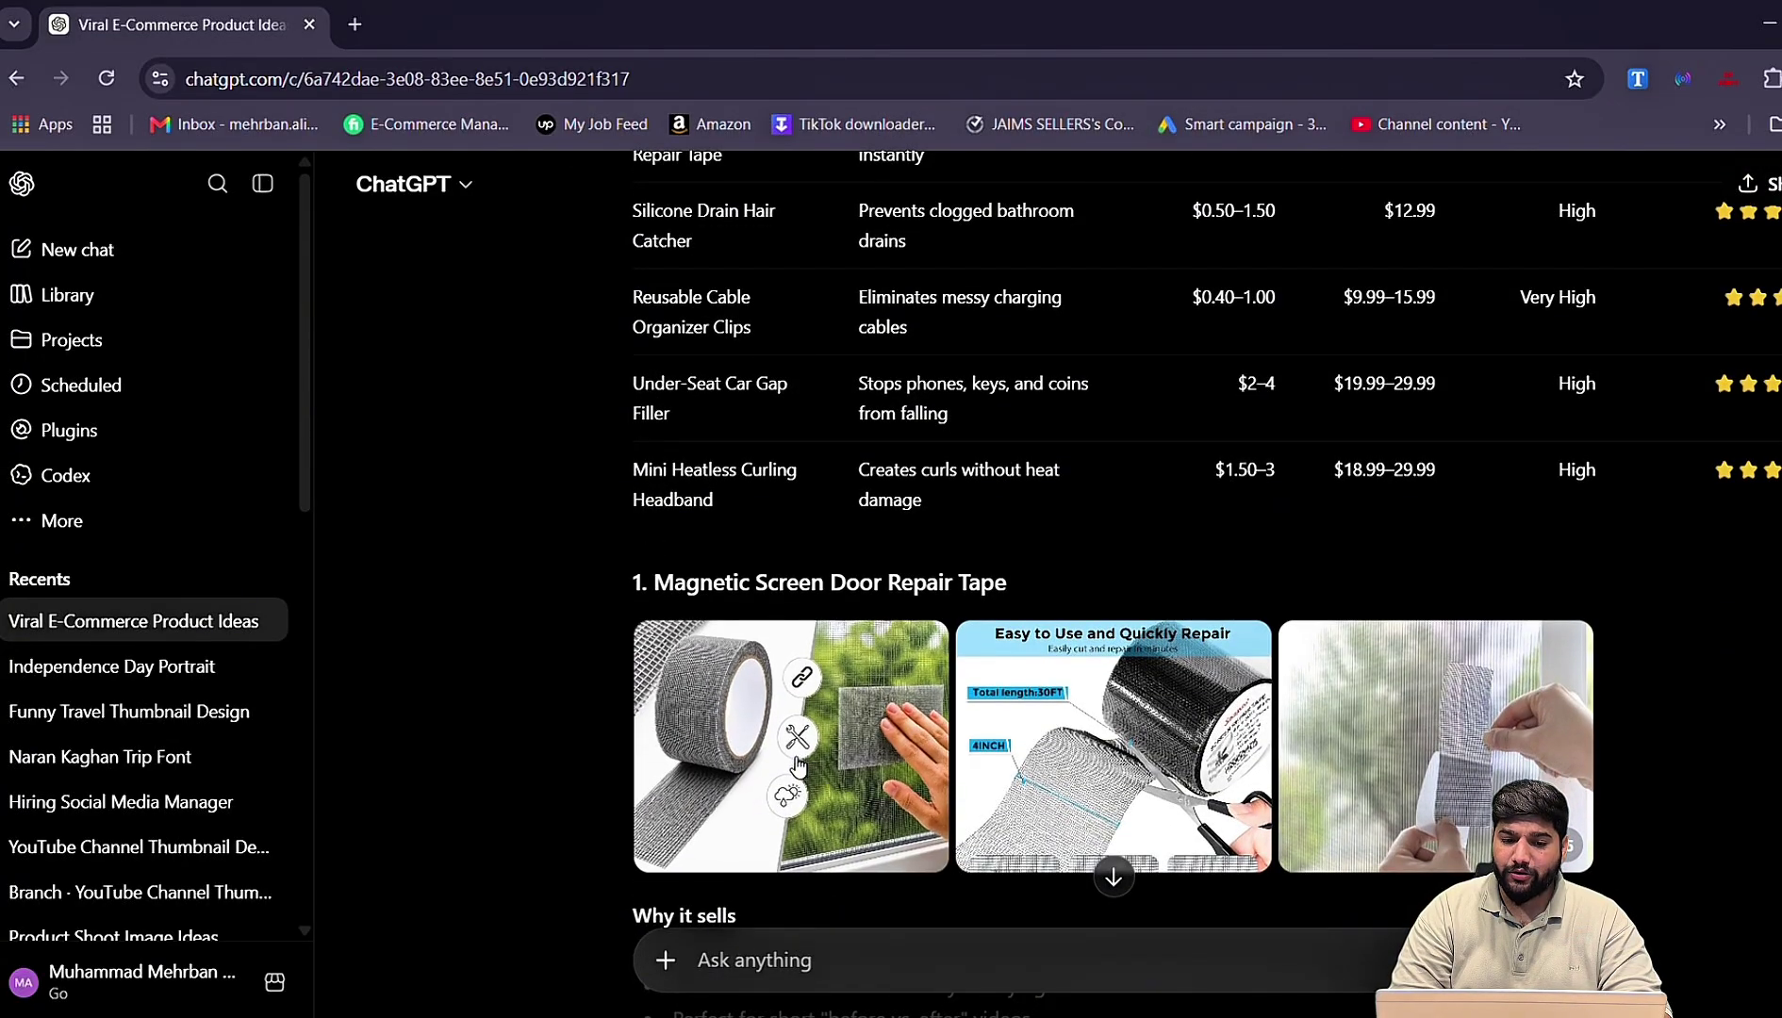
{"action": "left_click", "coordinate": [741, 715]}
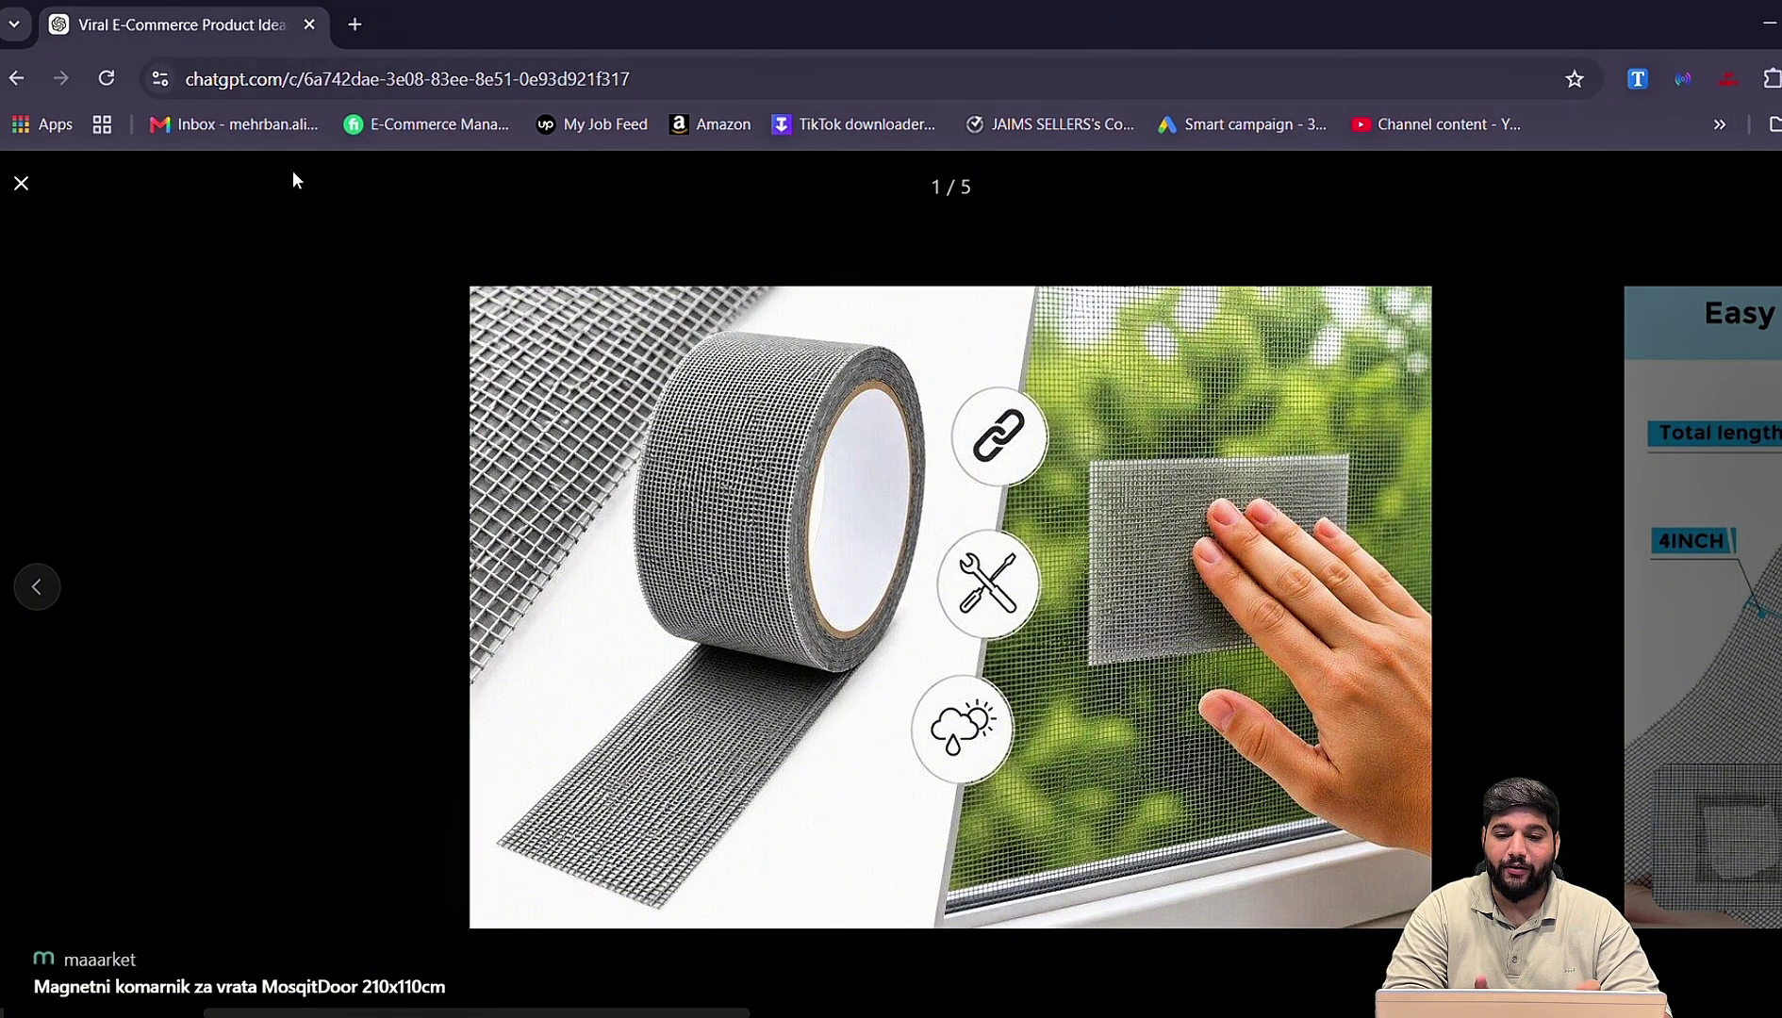
{"action": "left_click", "coordinate": [21, 184]}
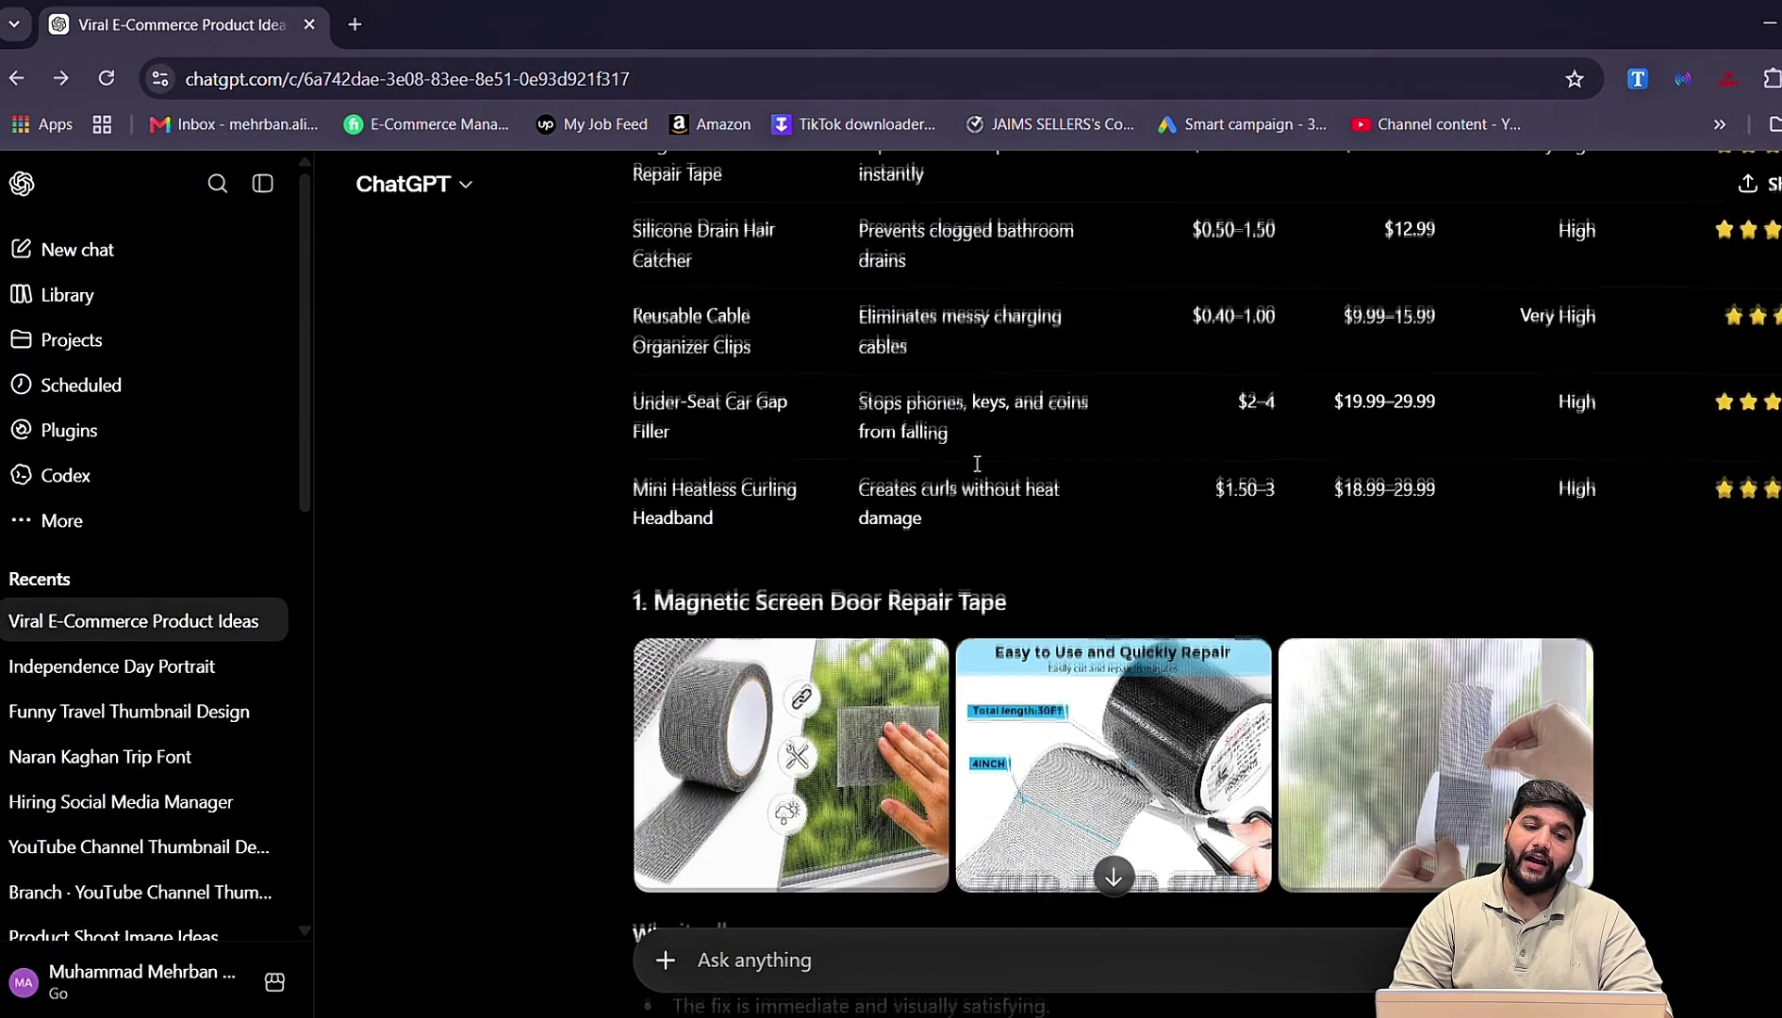
Read on past the product table and repair tape details through the Silicone Drain Hair Catcher section
{"action": "scroll", "coordinate": [975, 462], "scroll_direction": "down", "scroll_amount": 2}
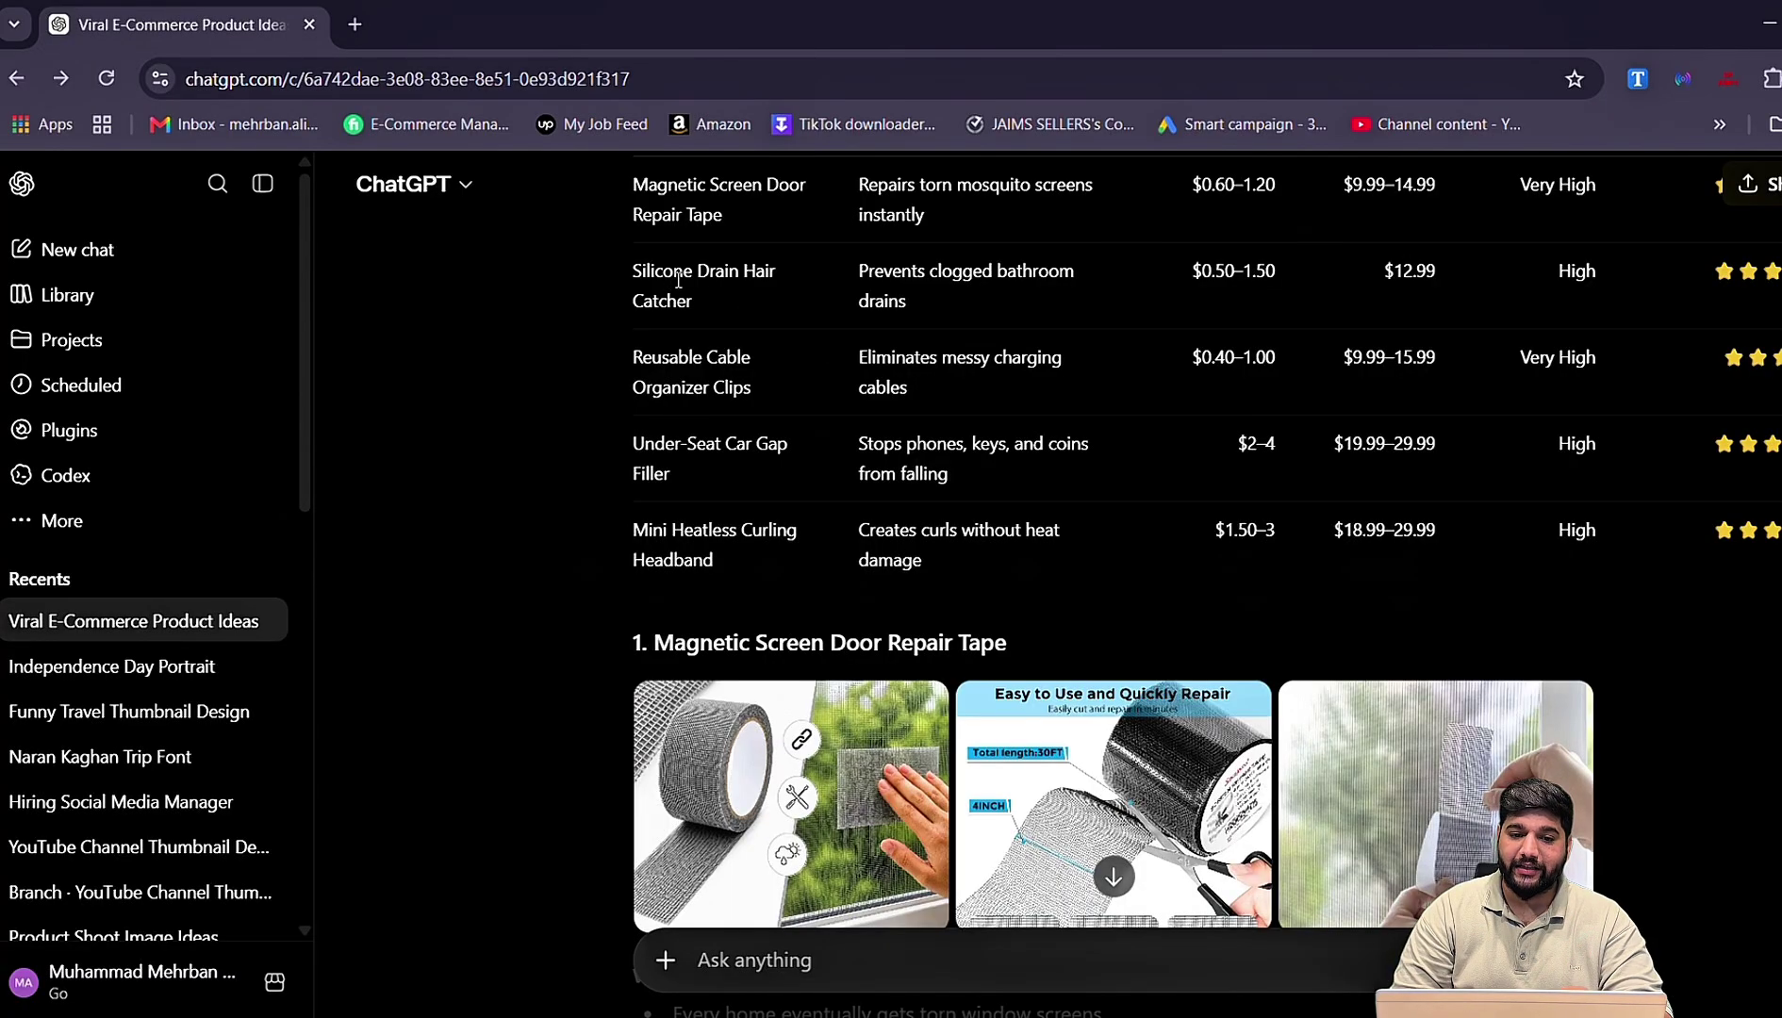
{"action": "scroll", "coordinate": [730, 284], "scroll_direction": "down", "scroll_amount": 5}
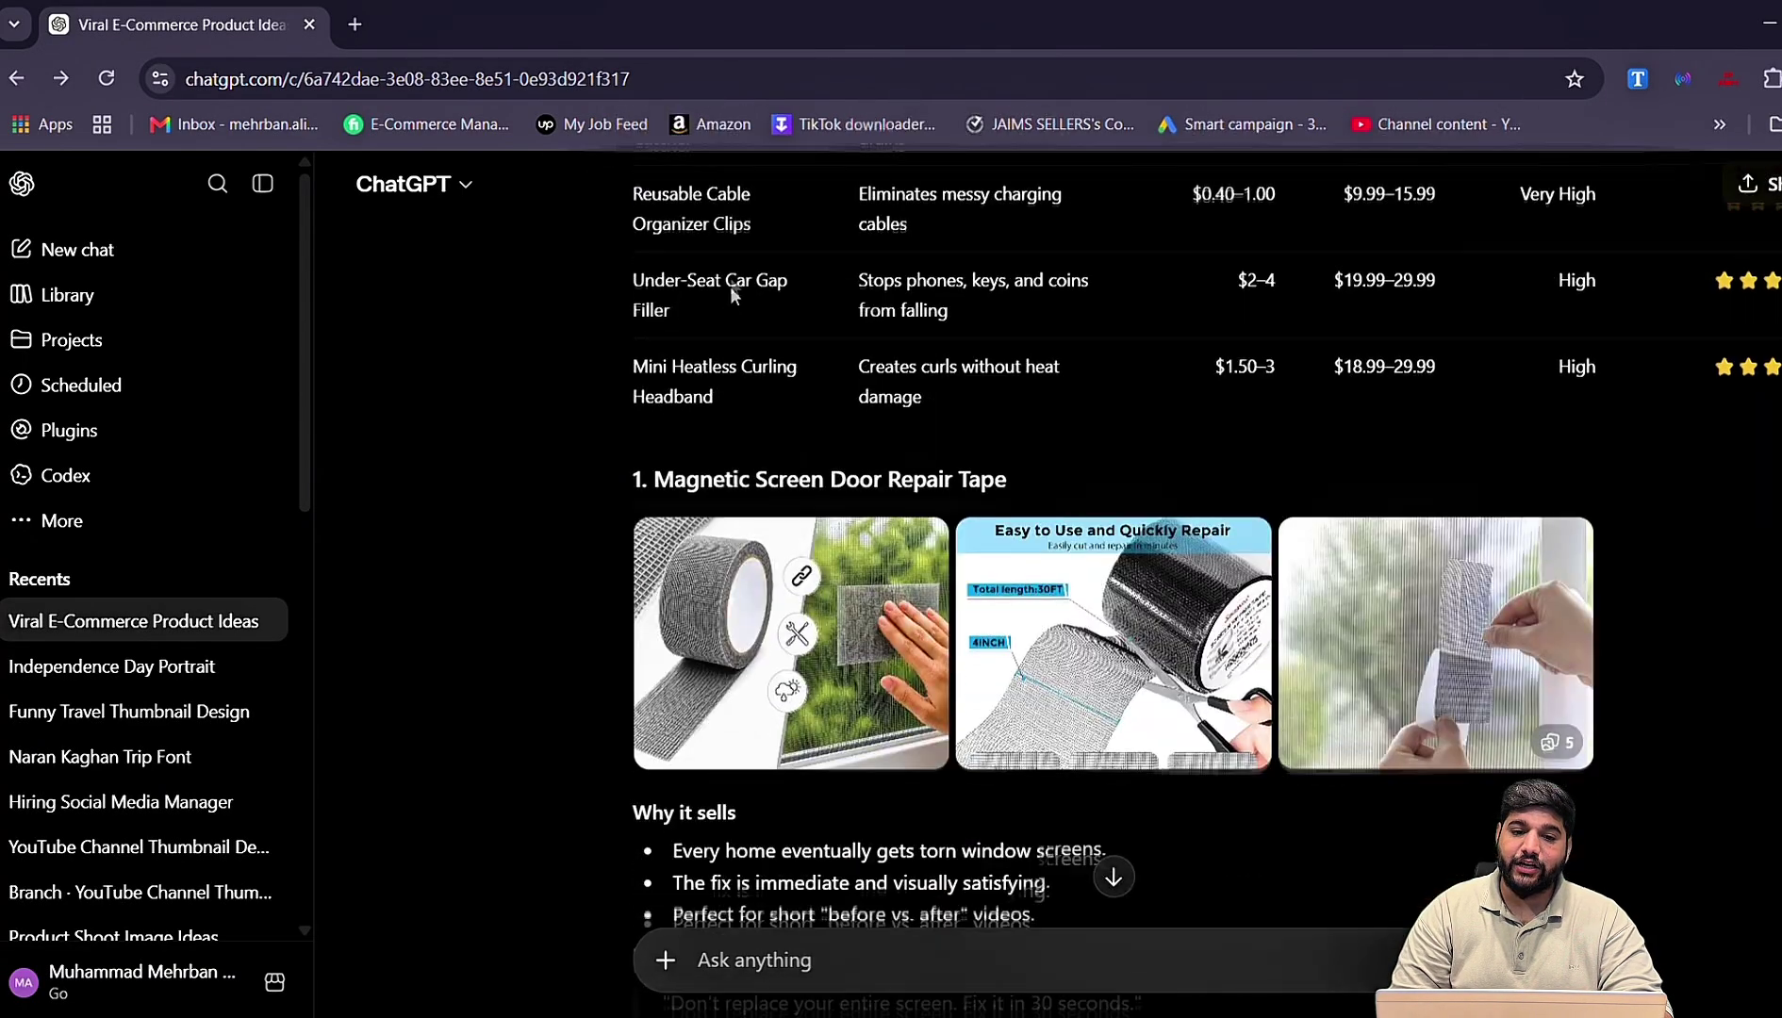
{"action": "scroll", "coordinate": [731, 286], "scroll_direction": "down", "scroll_amount": 5}
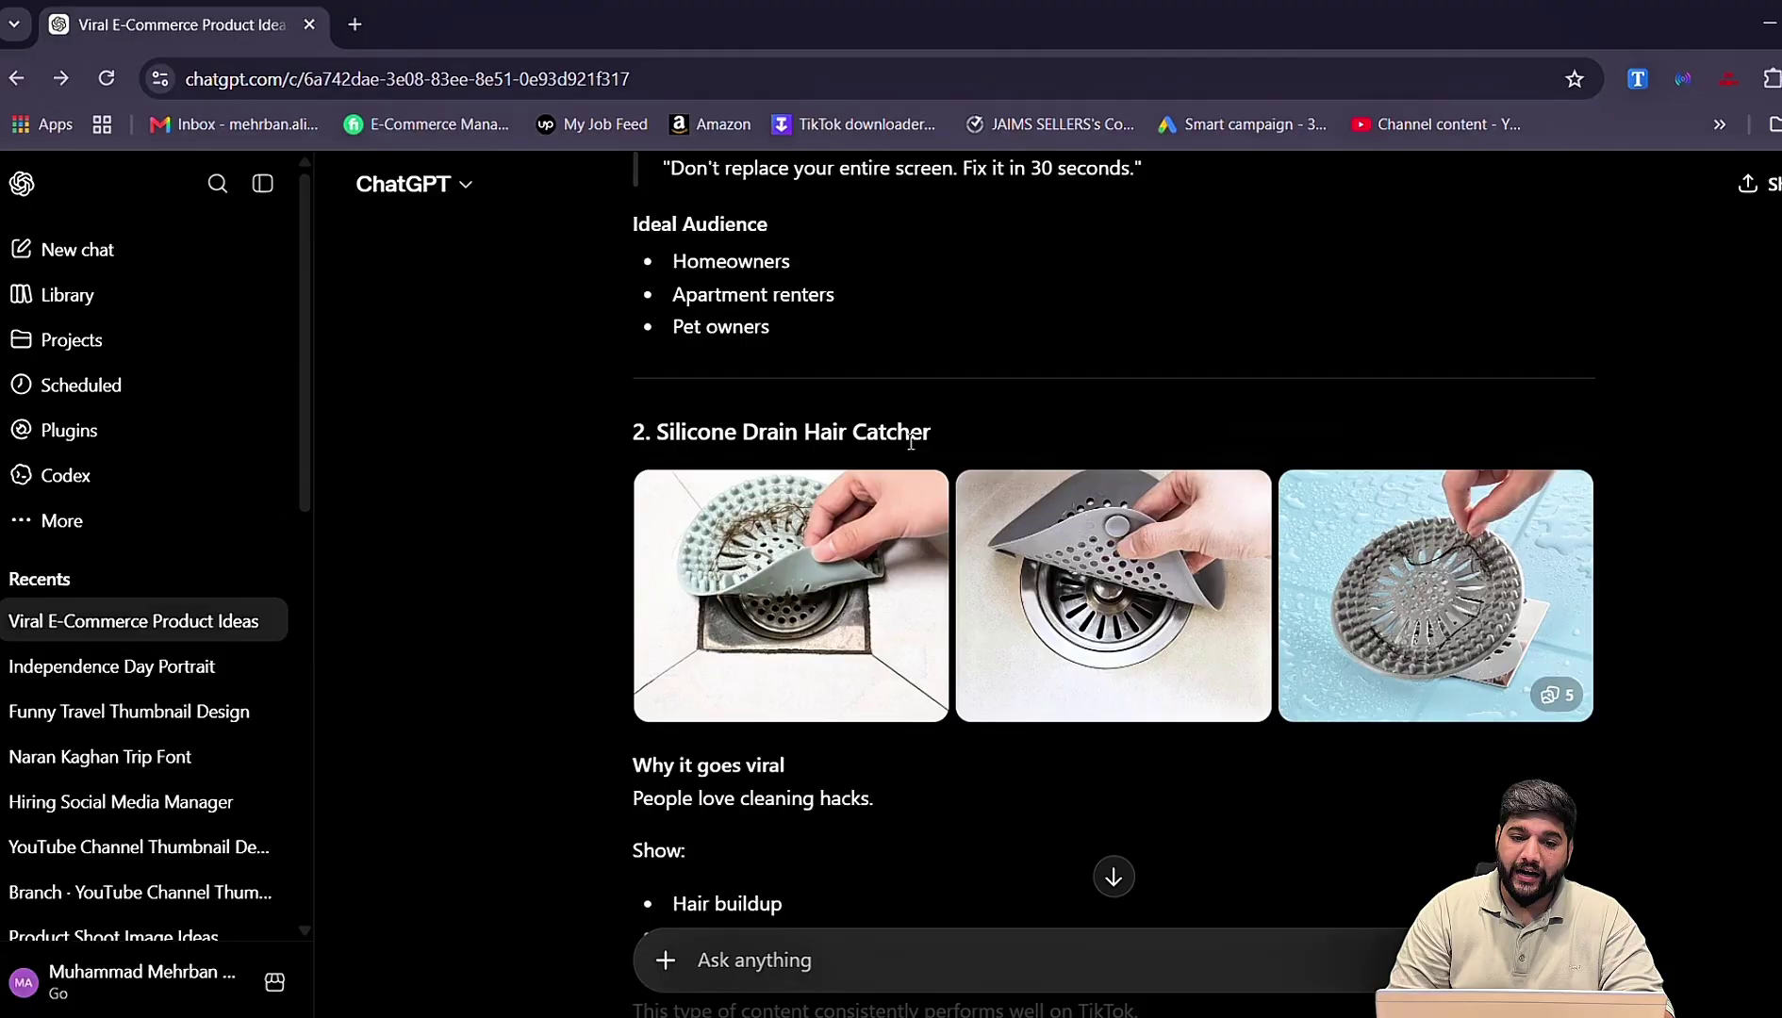
{"action": "scroll", "coordinate": [1037, 558], "scroll_direction": "down", "scroll_amount": 6}
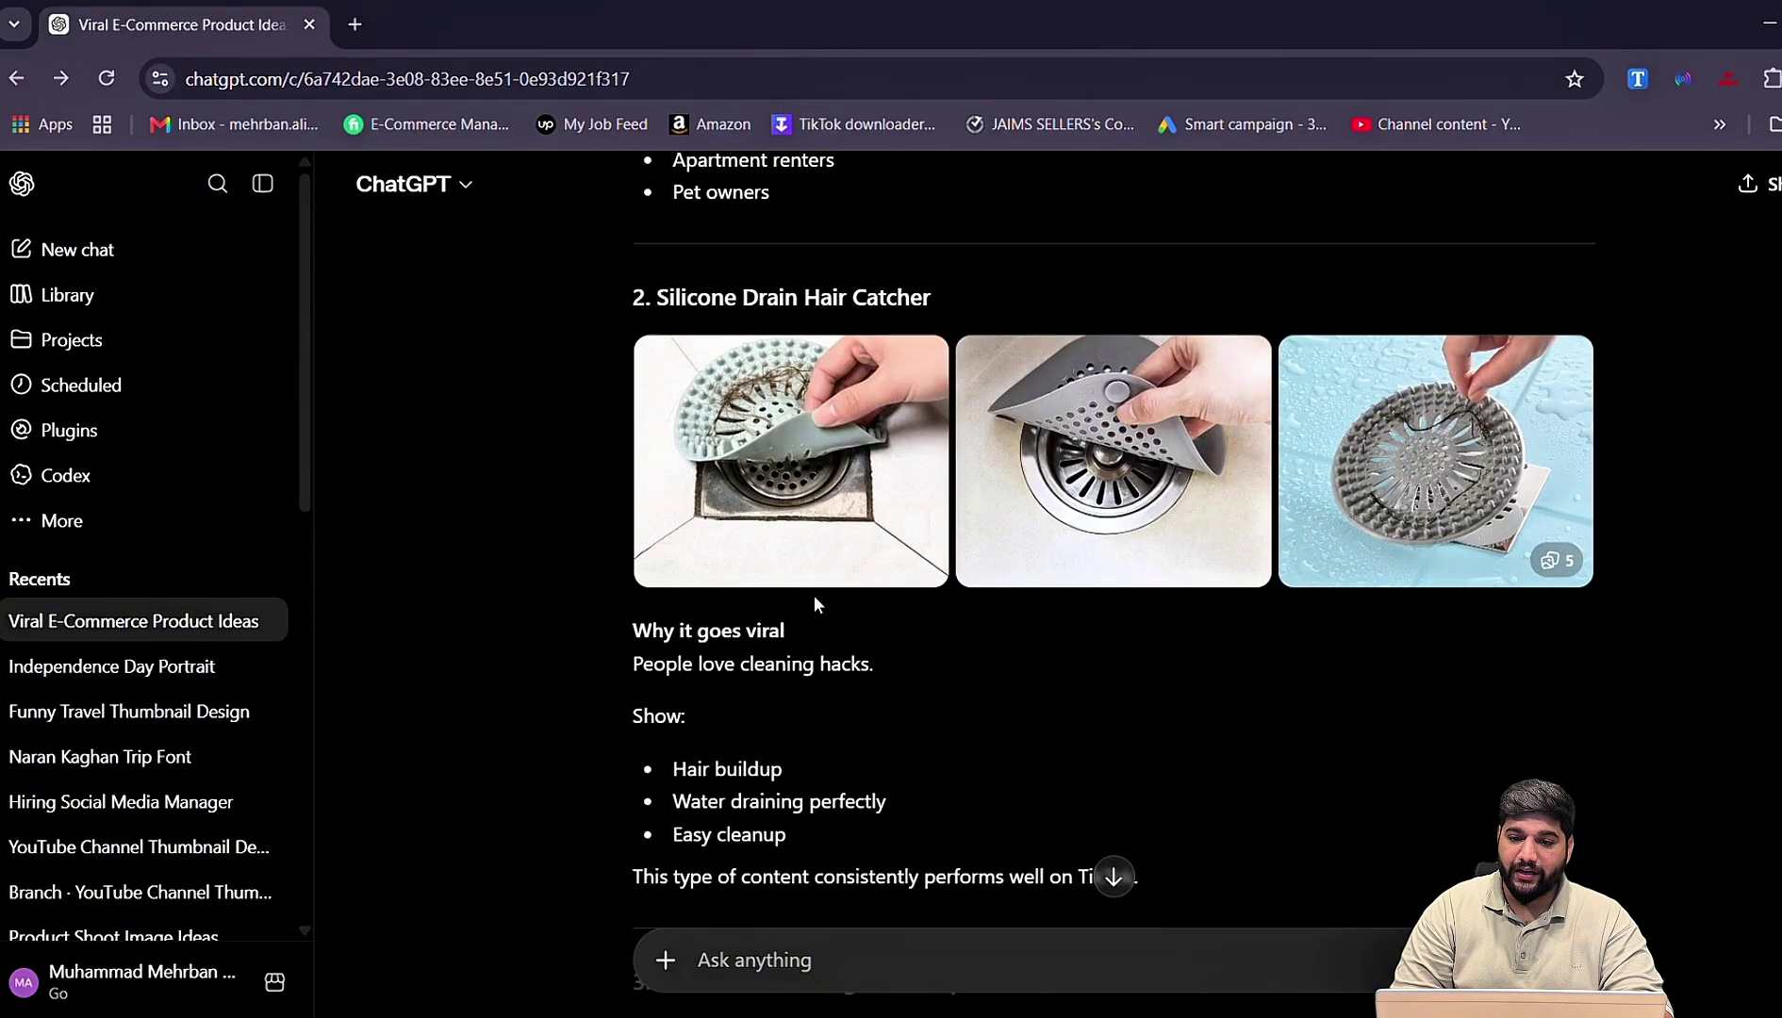
View the second and third Reusable Cable Organizer Clips pictures enlarged, then close the viewer
{"action": "scroll", "coordinate": [817, 606], "scroll_direction": "down", "scroll_amount": 1}
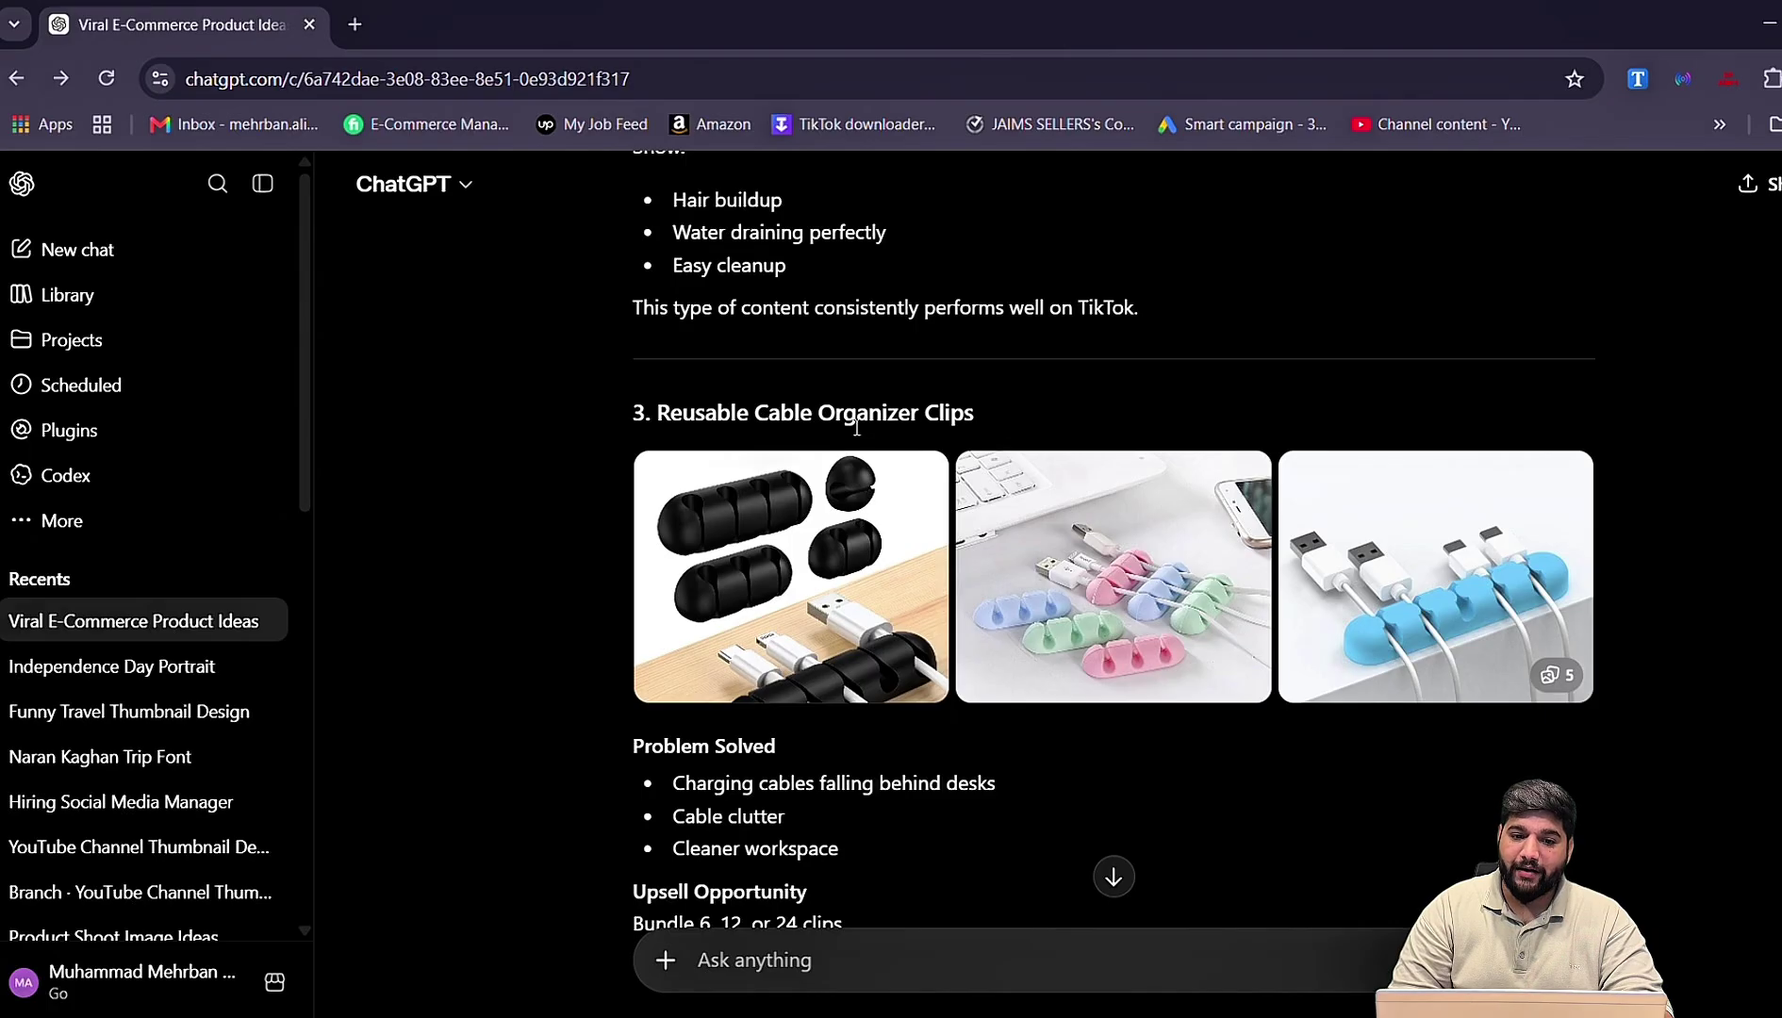
{"action": "left_click", "coordinate": [1076, 578]}
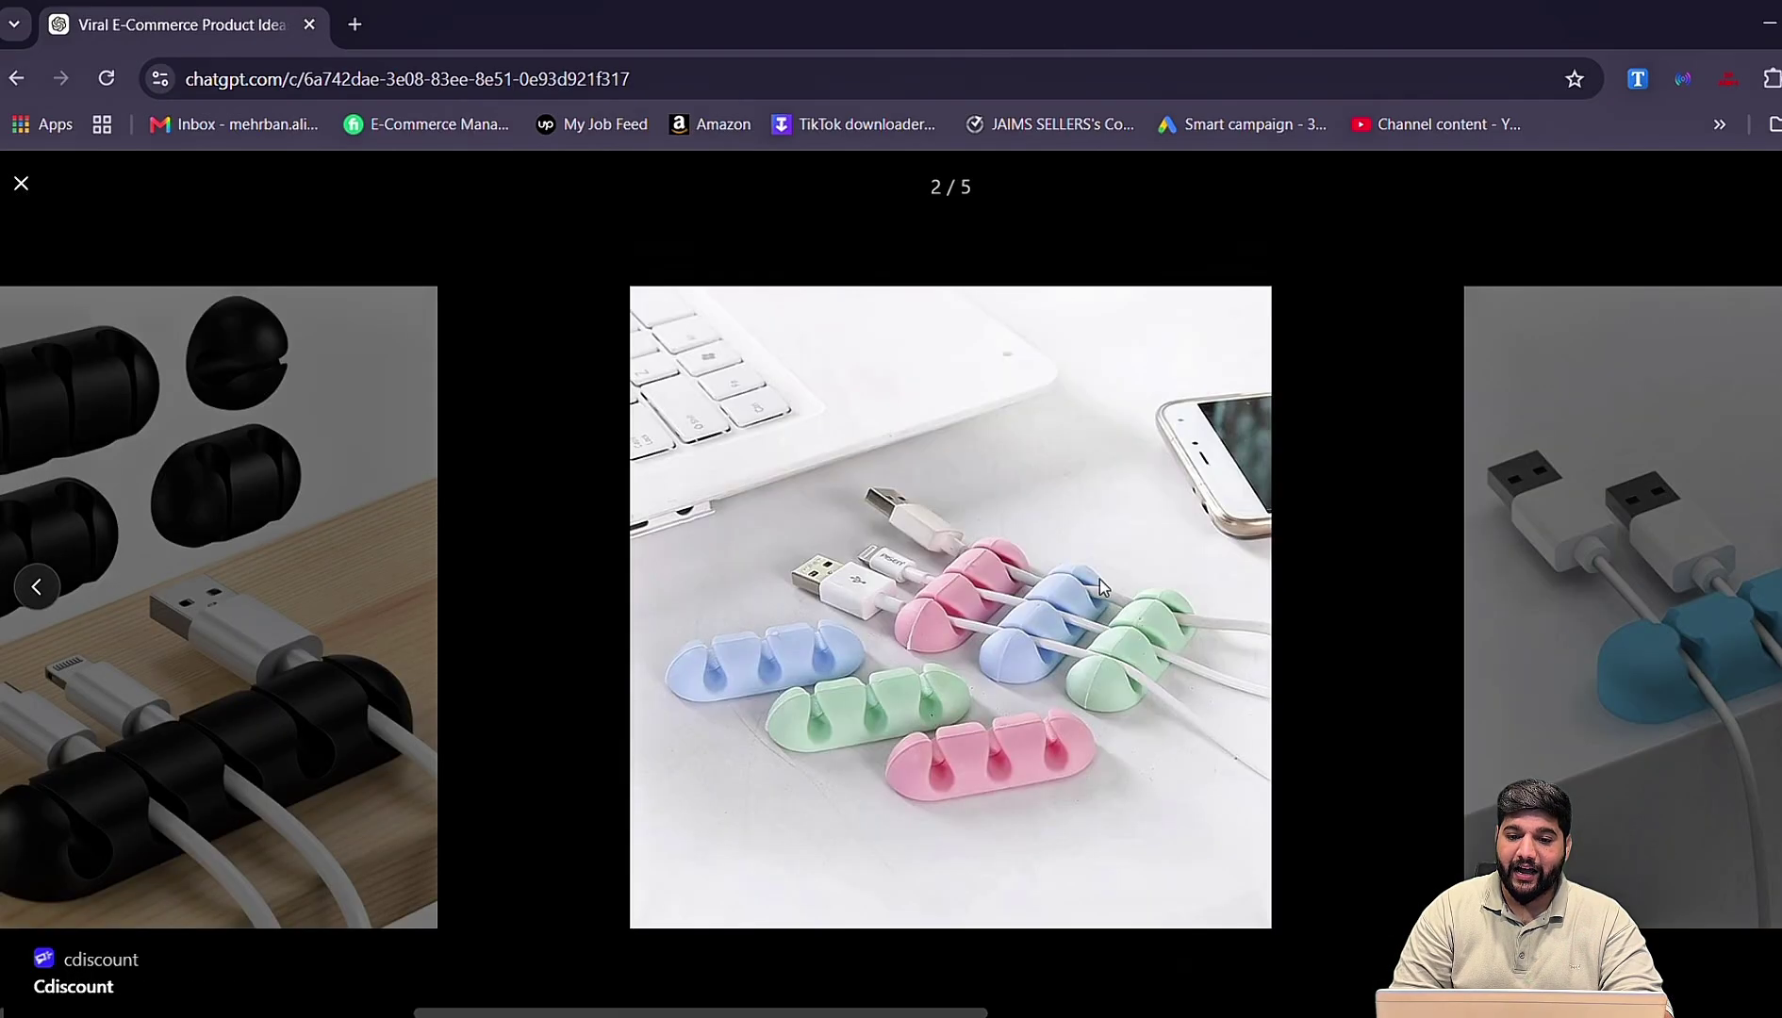
{"action": "left_click", "coordinate": [1575, 551]}
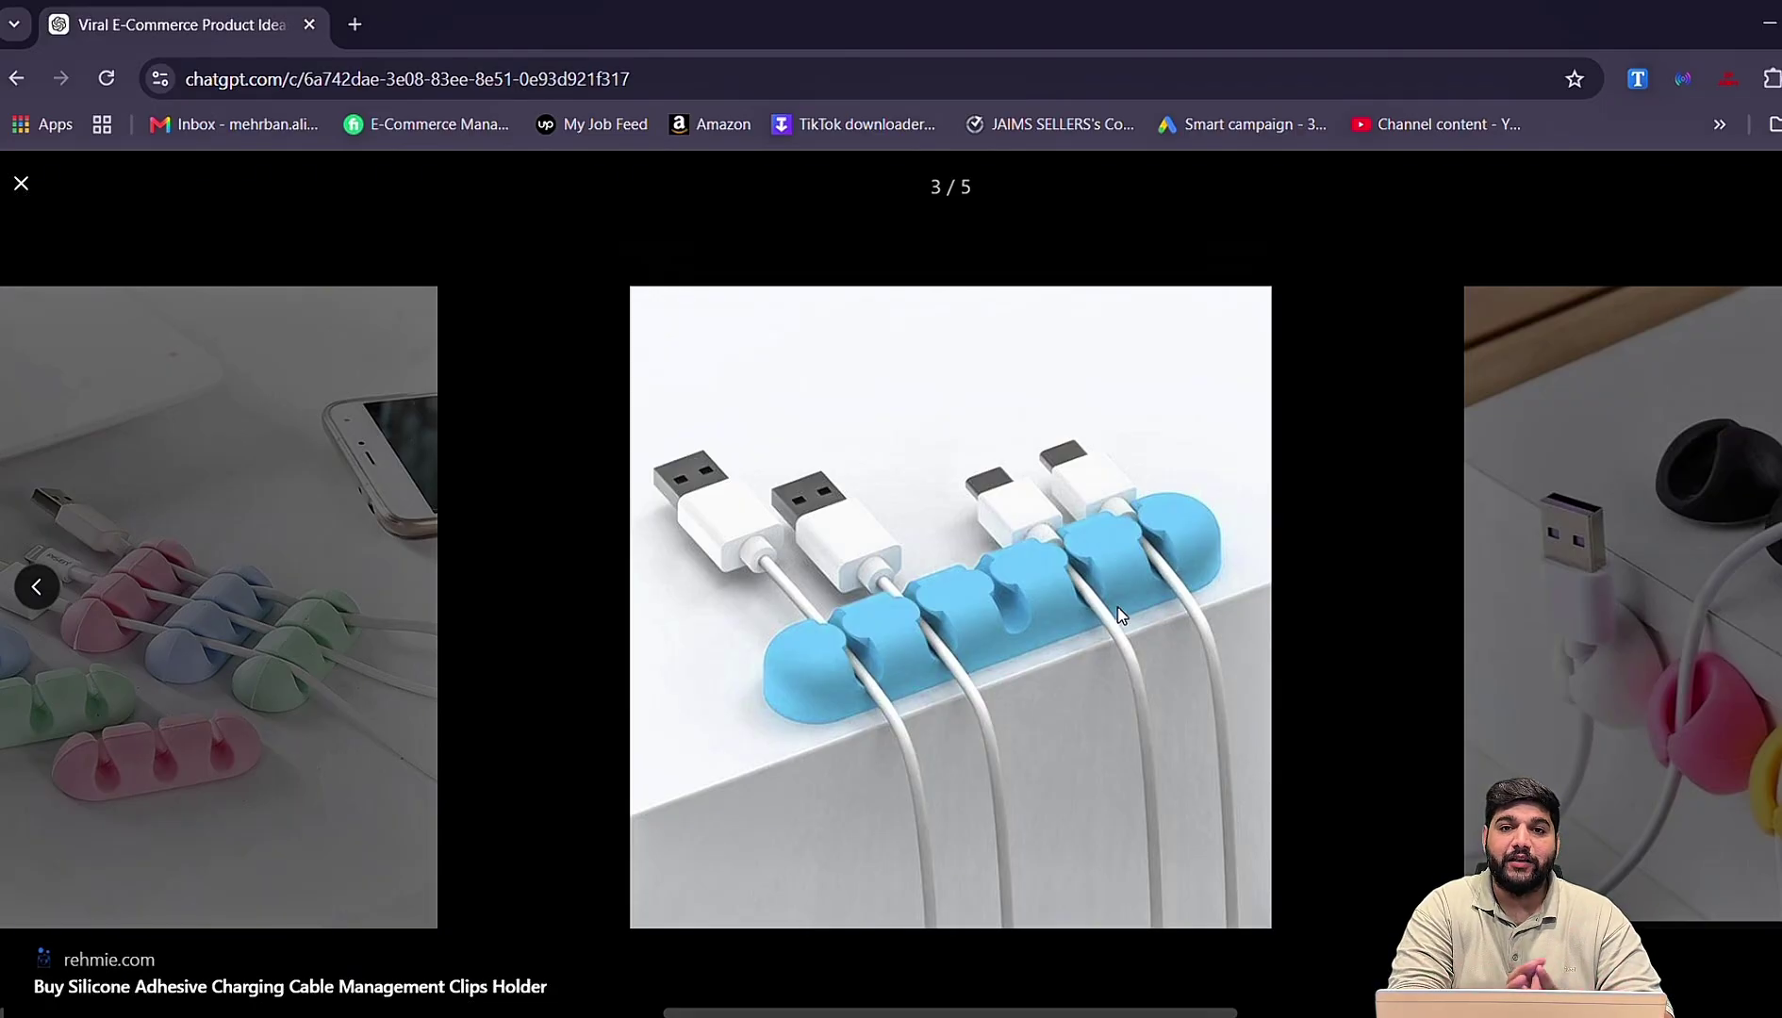
{"action": "left_click", "coordinate": [22, 185]}
Inspect the first Under-Seat Car Gap Filler picture enlarged and zoomed in, and close the viewer
{"action": "scroll", "coordinate": [749, 387], "scroll_direction": "down", "scroll_amount": 6}
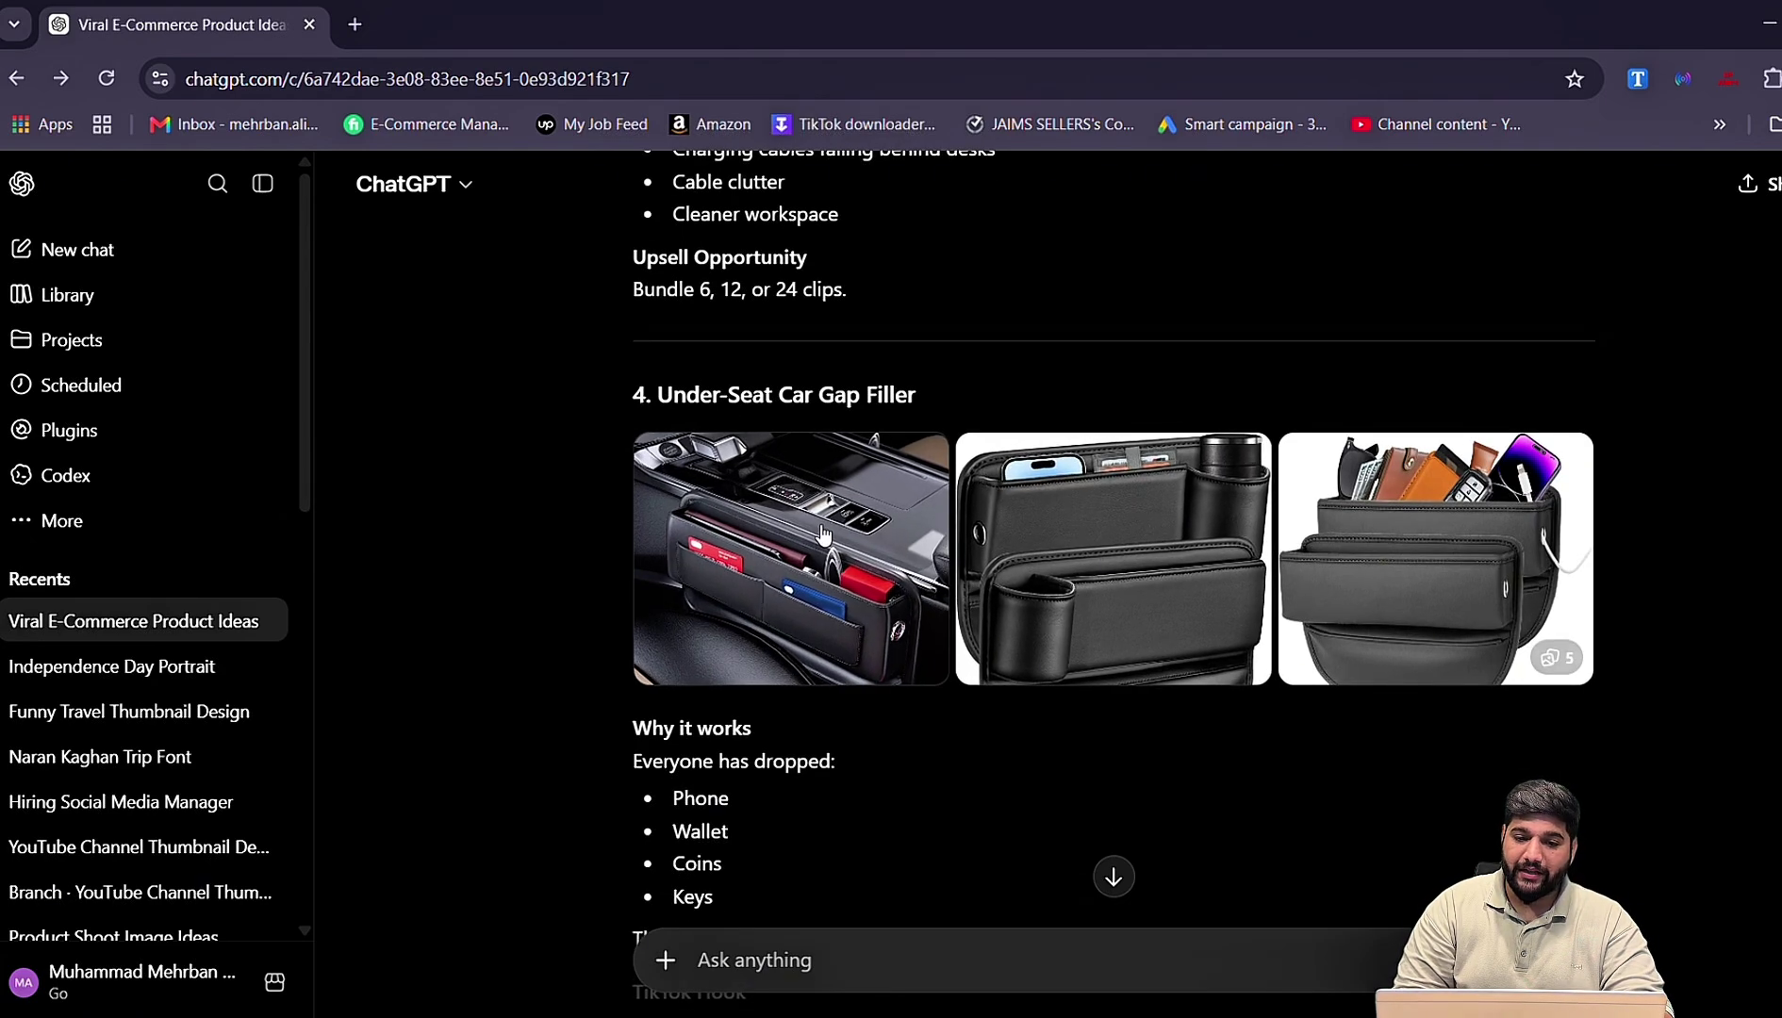
{"action": "left_click", "coordinate": [822, 534]}
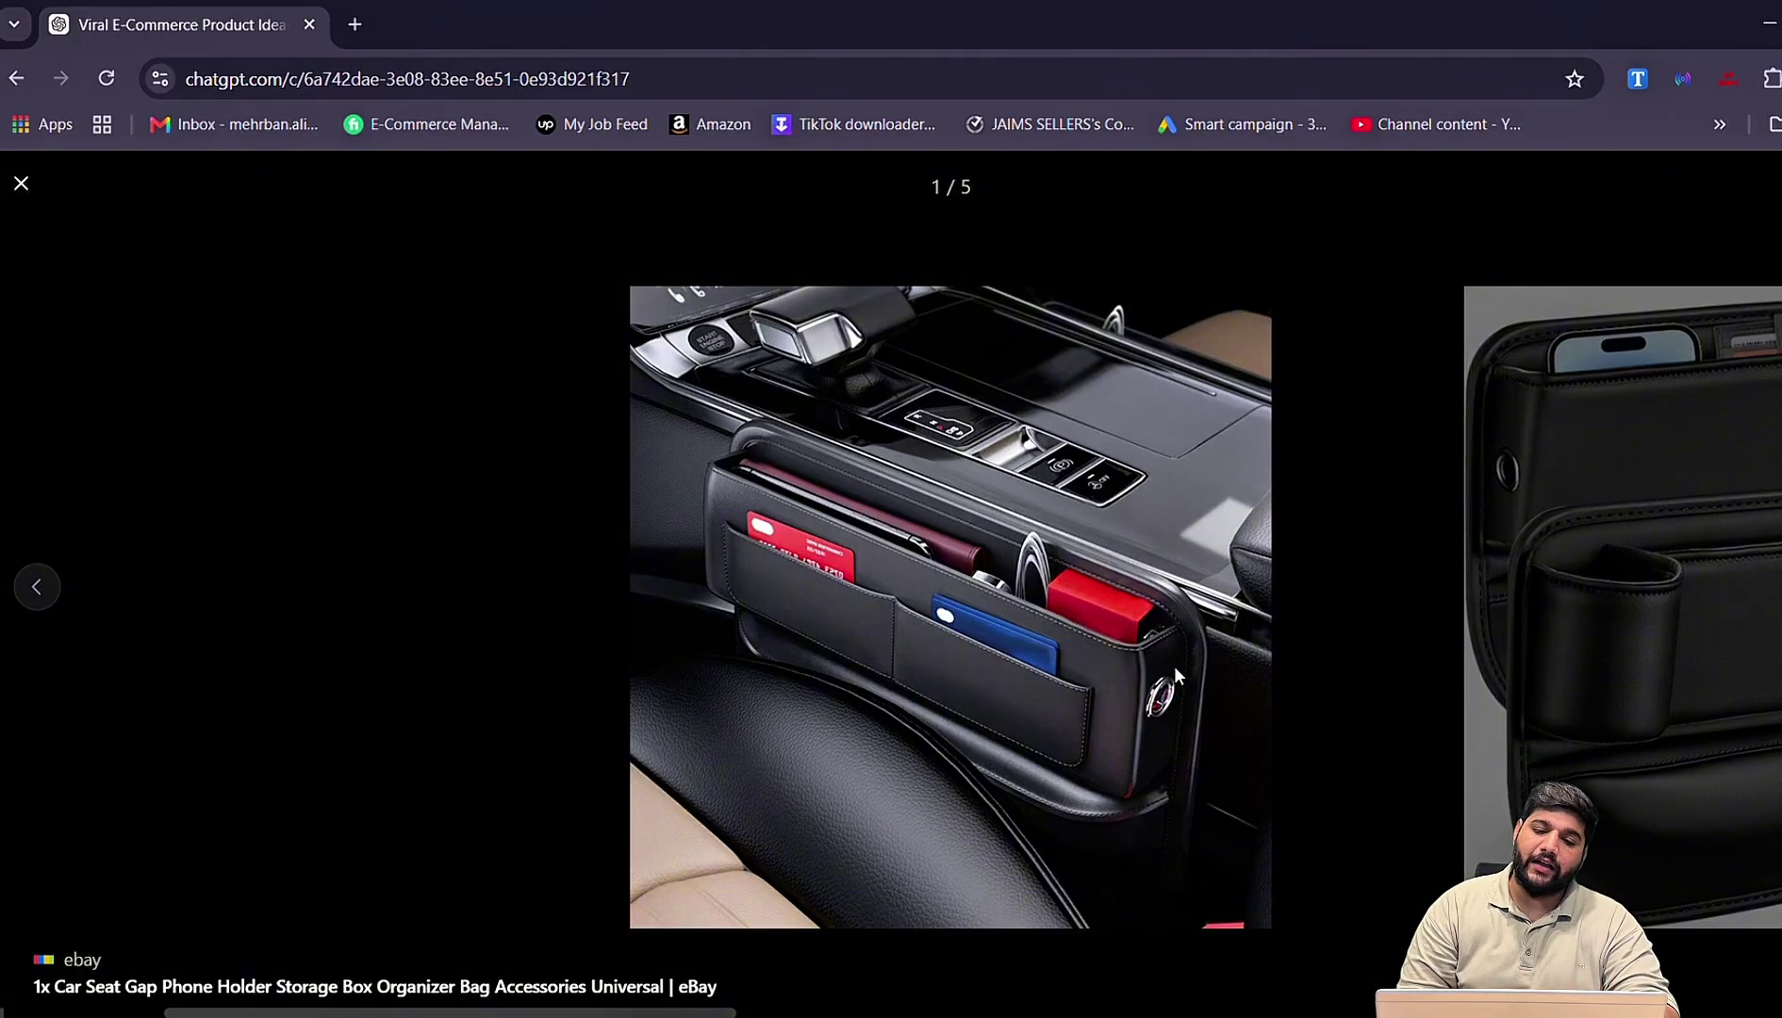
{"action": "scroll", "coordinate": [837, 655], "scroll_direction": "up", "scroll_amount": 5}
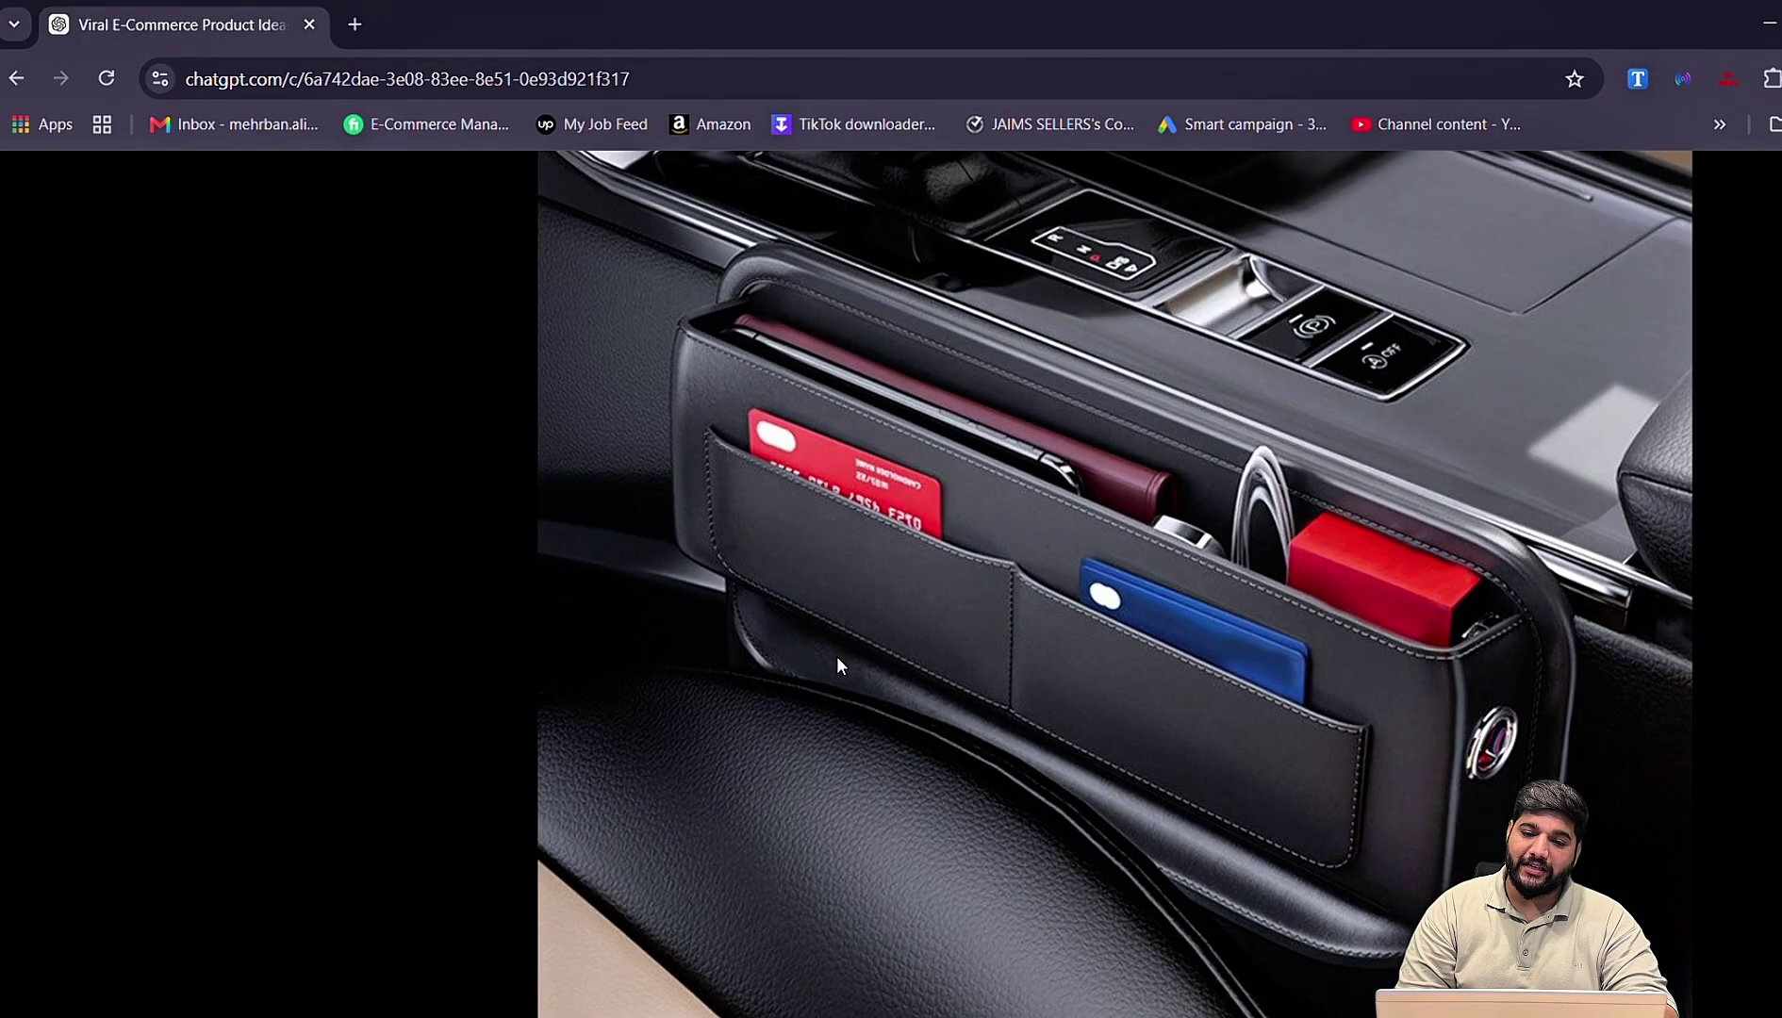
{"action": "scroll", "coordinate": [836, 656], "scroll_direction": "down", "scroll_amount": 5}
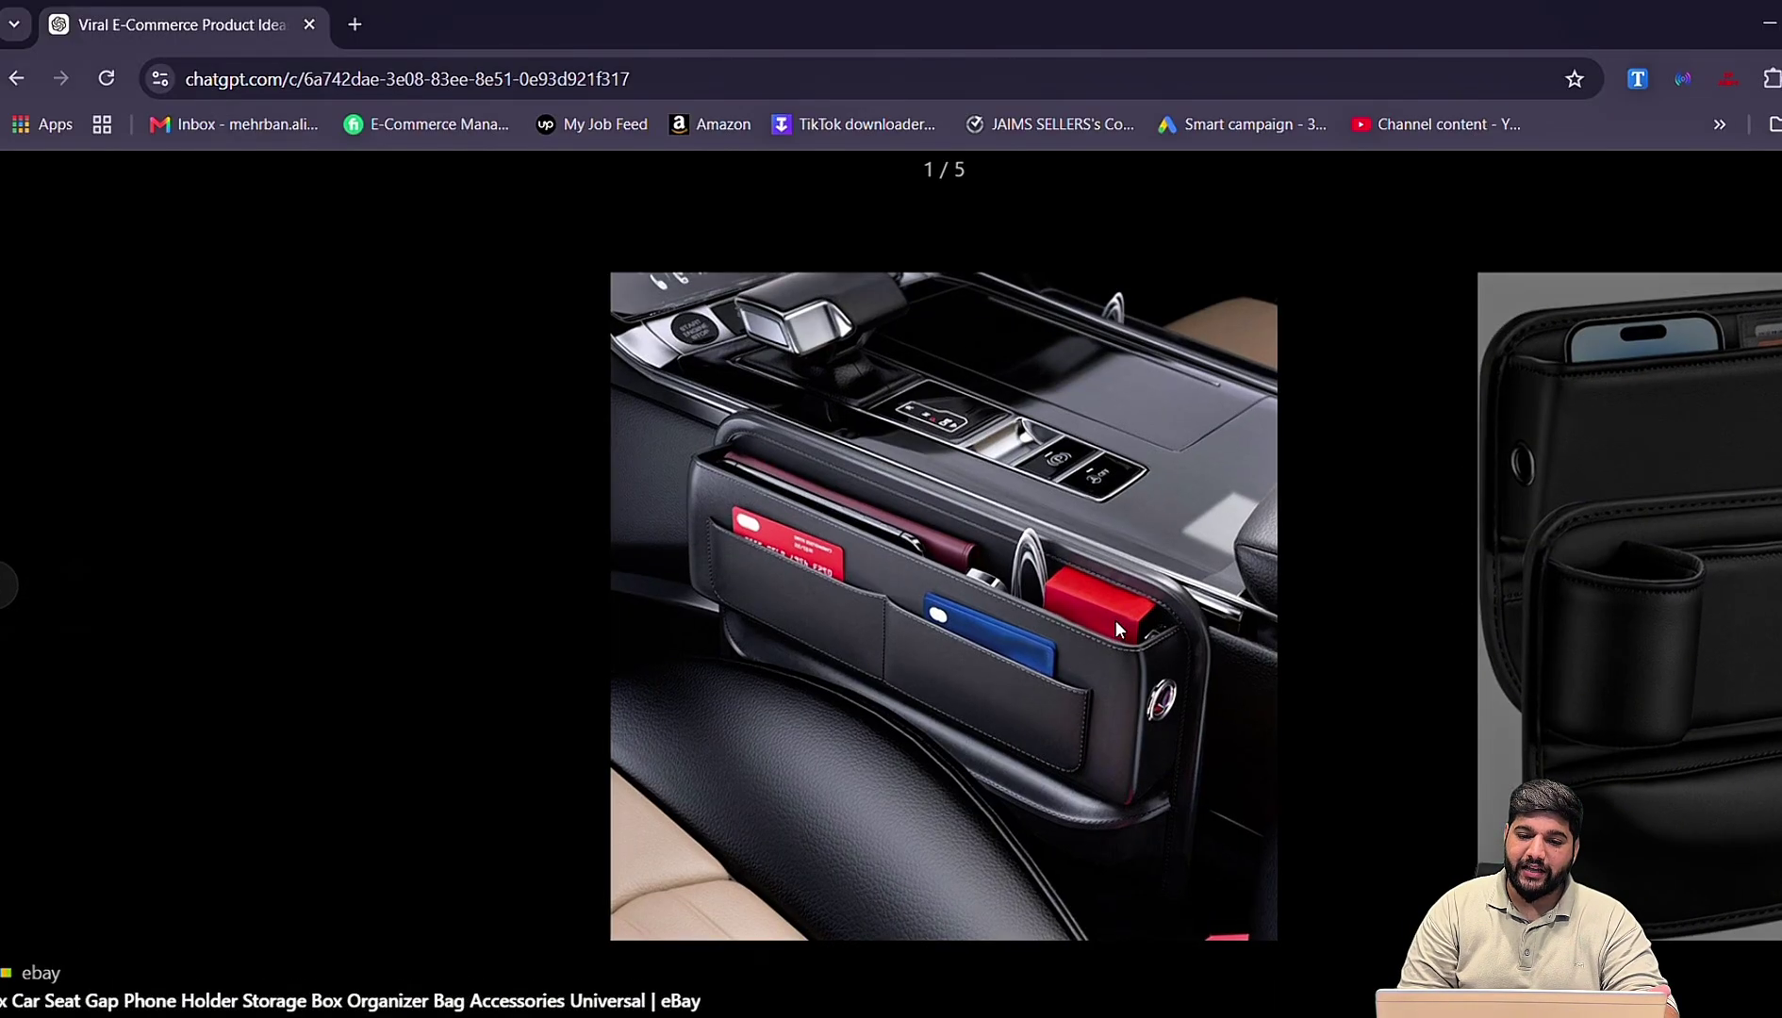
{"action": "scroll", "coordinate": [1115, 619], "scroll_direction": "up", "scroll_amount": 3}
{"action": "scroll", "coordinate": [1115, 619], "scroll_direction": "down", "scroll_amount": 3}
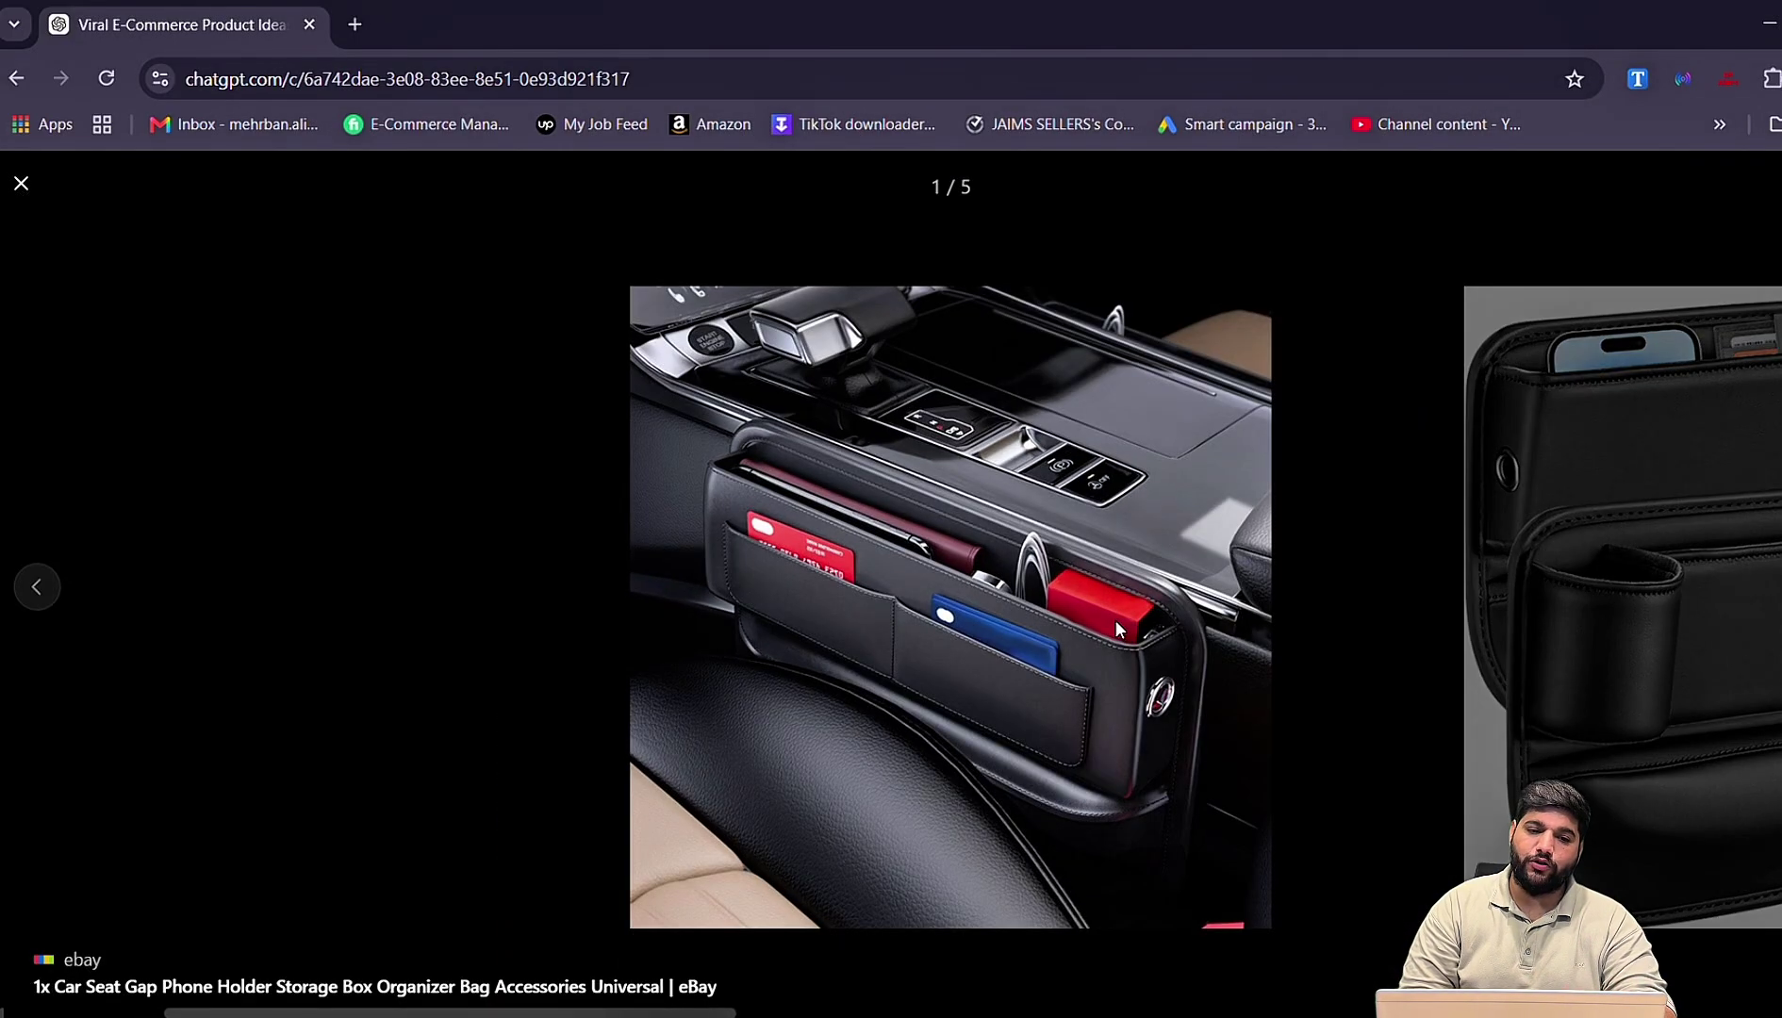
{"action": "left_click", "coordinate": [21, 183]}
View the second and third Heatless Curling Headband pictures enlarged, closing the viewer after each
{"action": "scroll", "coordinate": [822, 512], "scroll_direction": "down", "scroll_amount": 1}
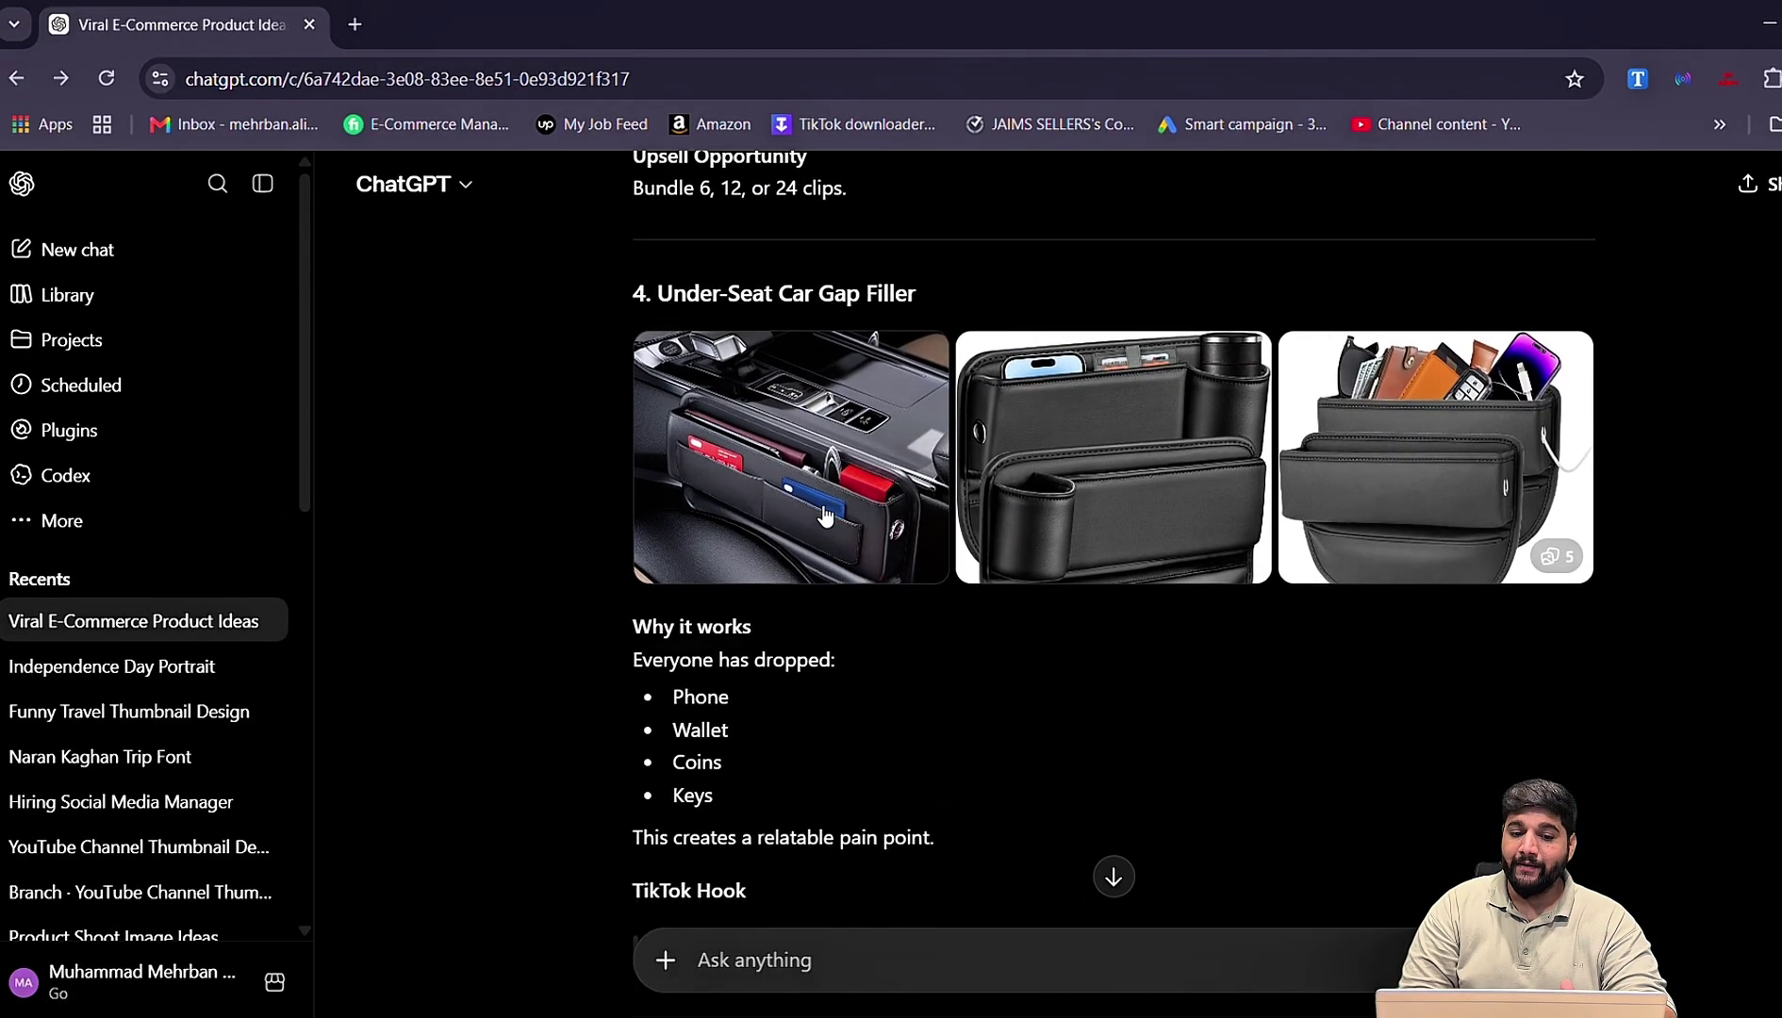
{"action": "scroll", "coordinate": [1127, 709], "scroll_direction": "down", "scroll_amount": 6}
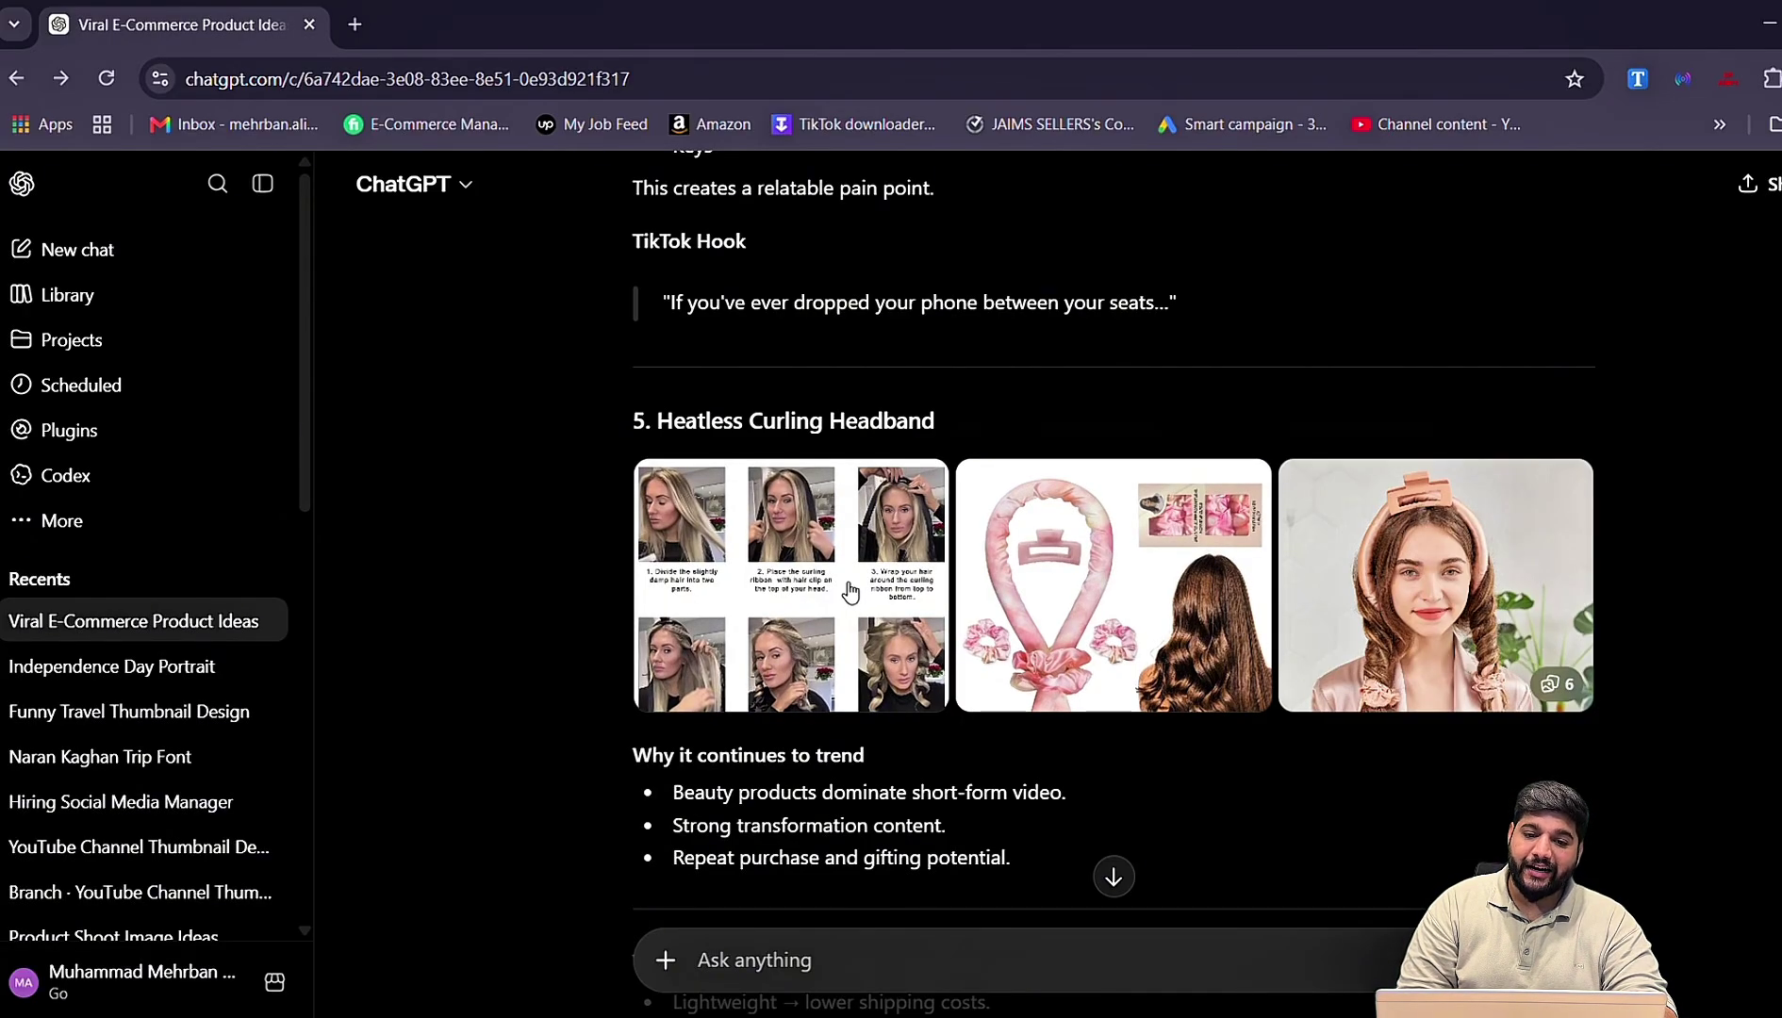
{"action": "left_click", "coordinate": [1121, 613]}
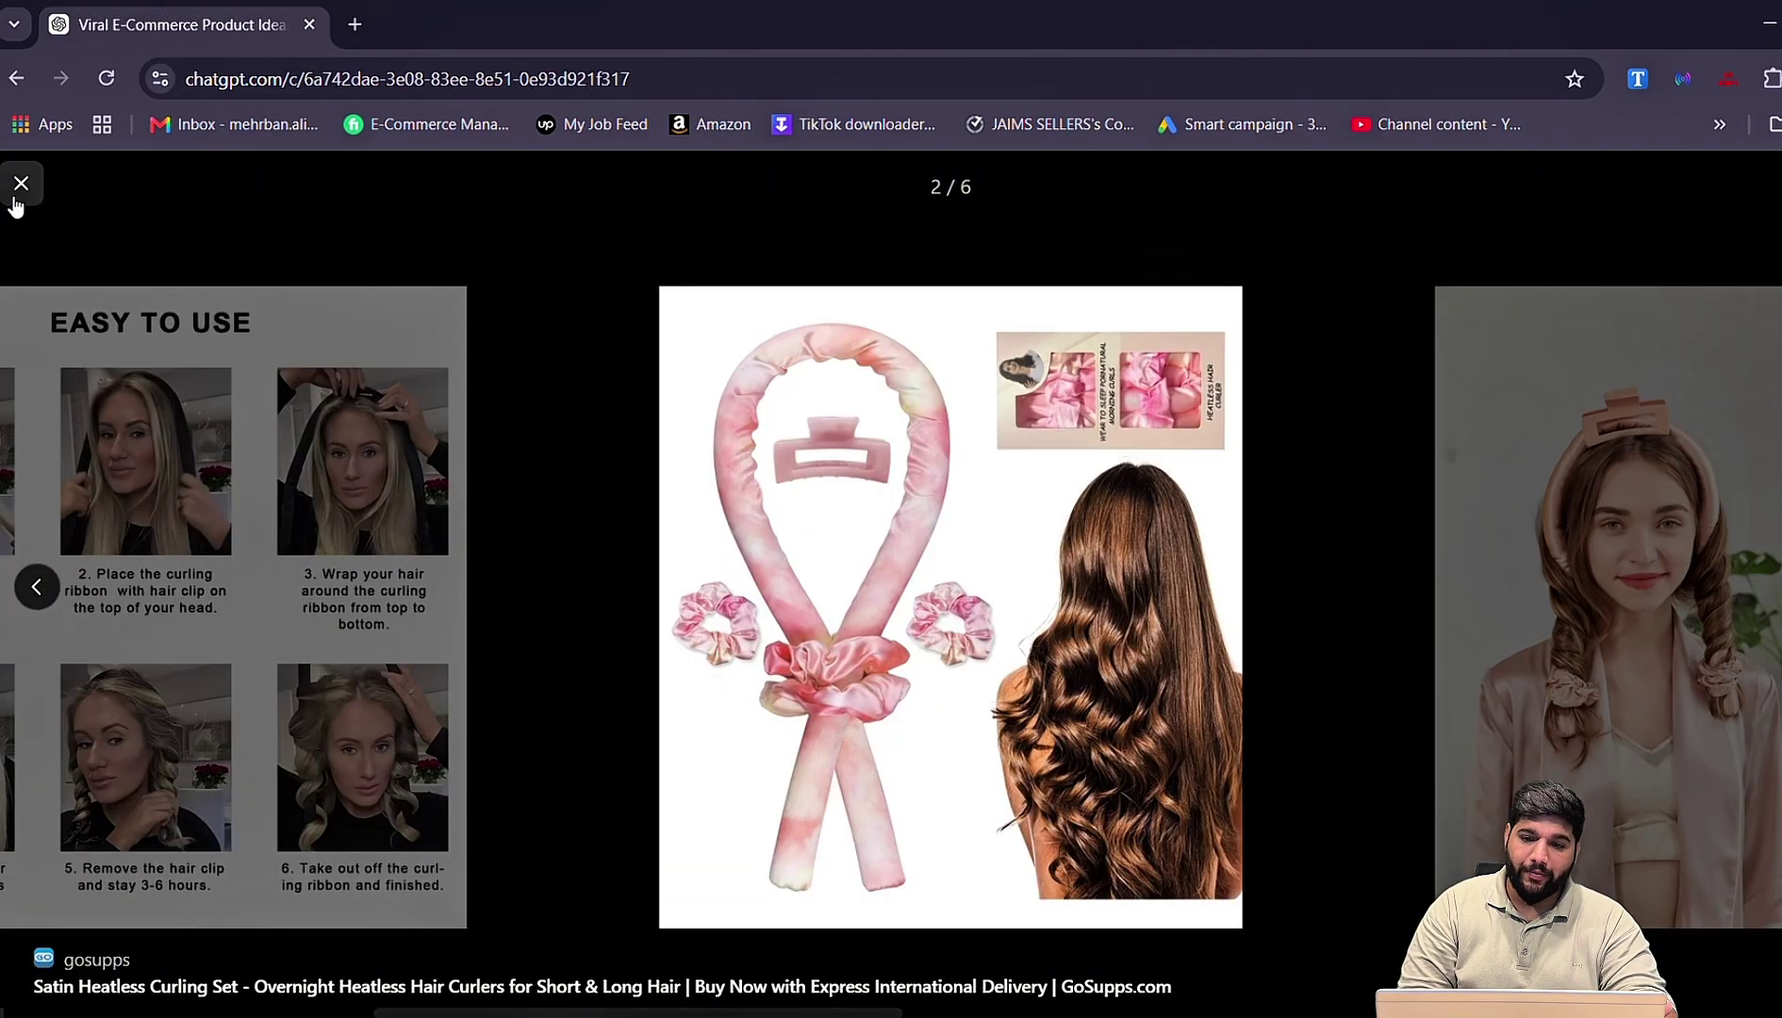
{"action": "left_click", "coordinate": [15, 199]}
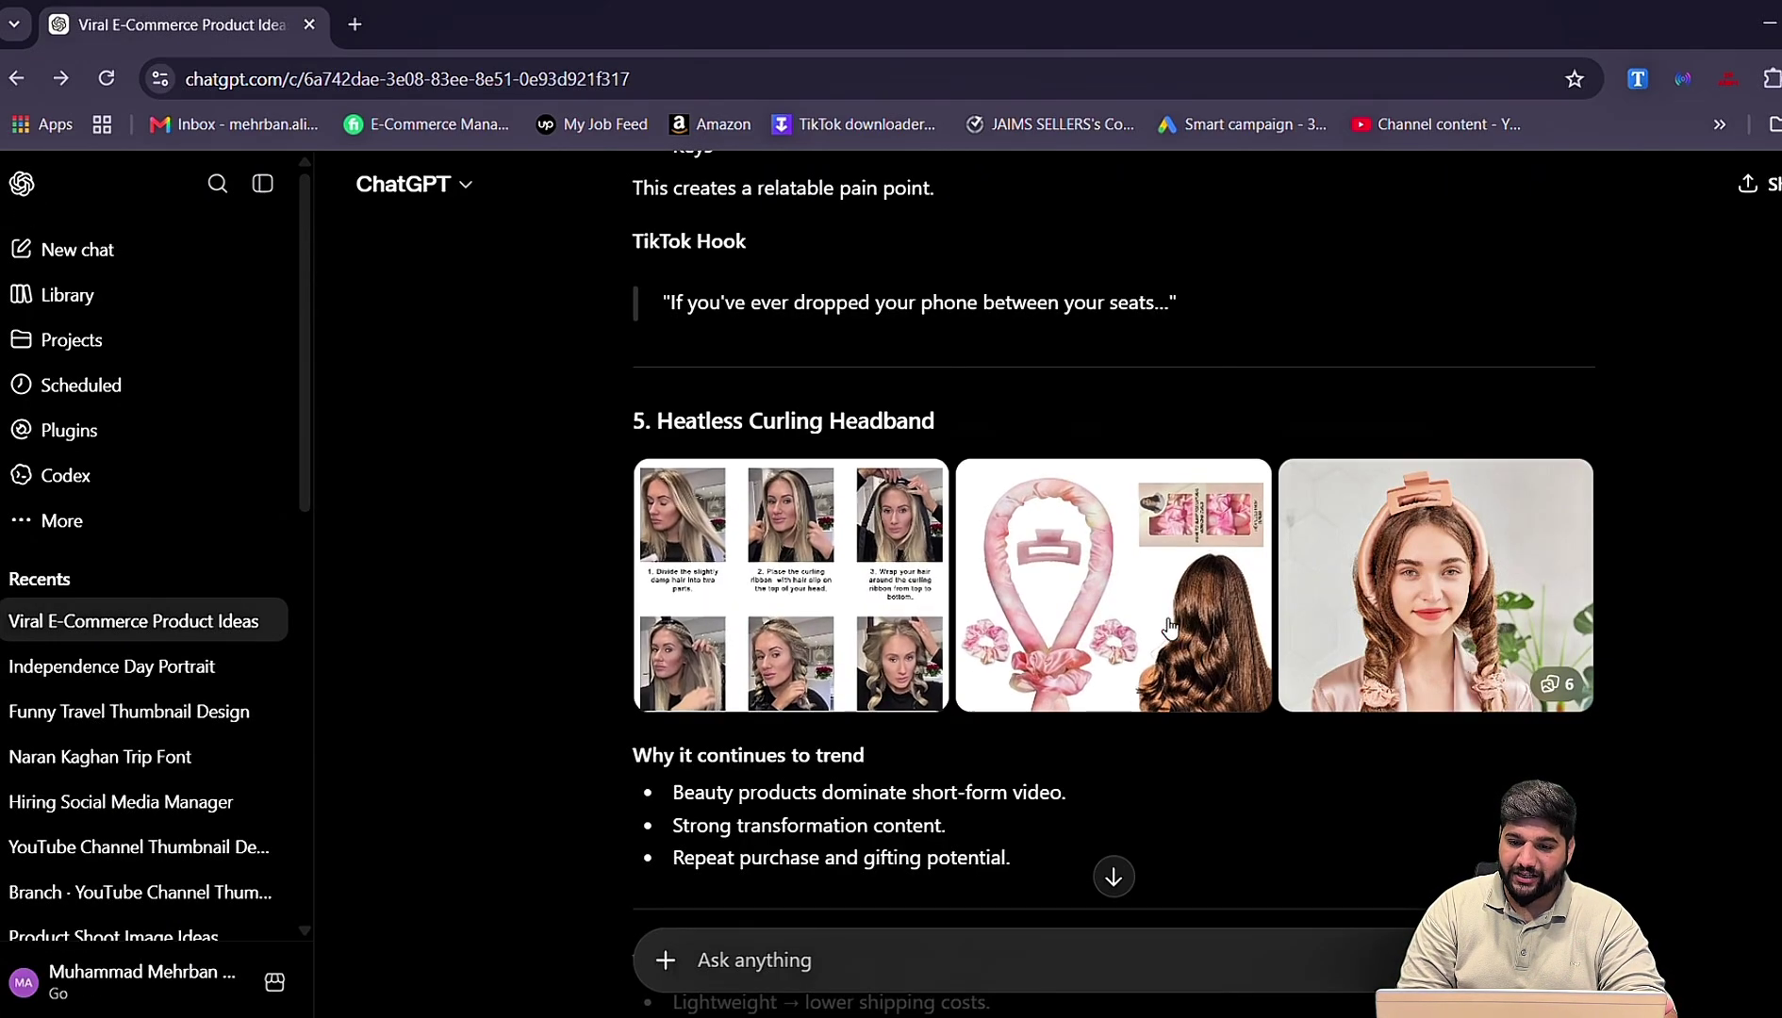
{"action": "left_click", "coordinate": [1333, 638]}
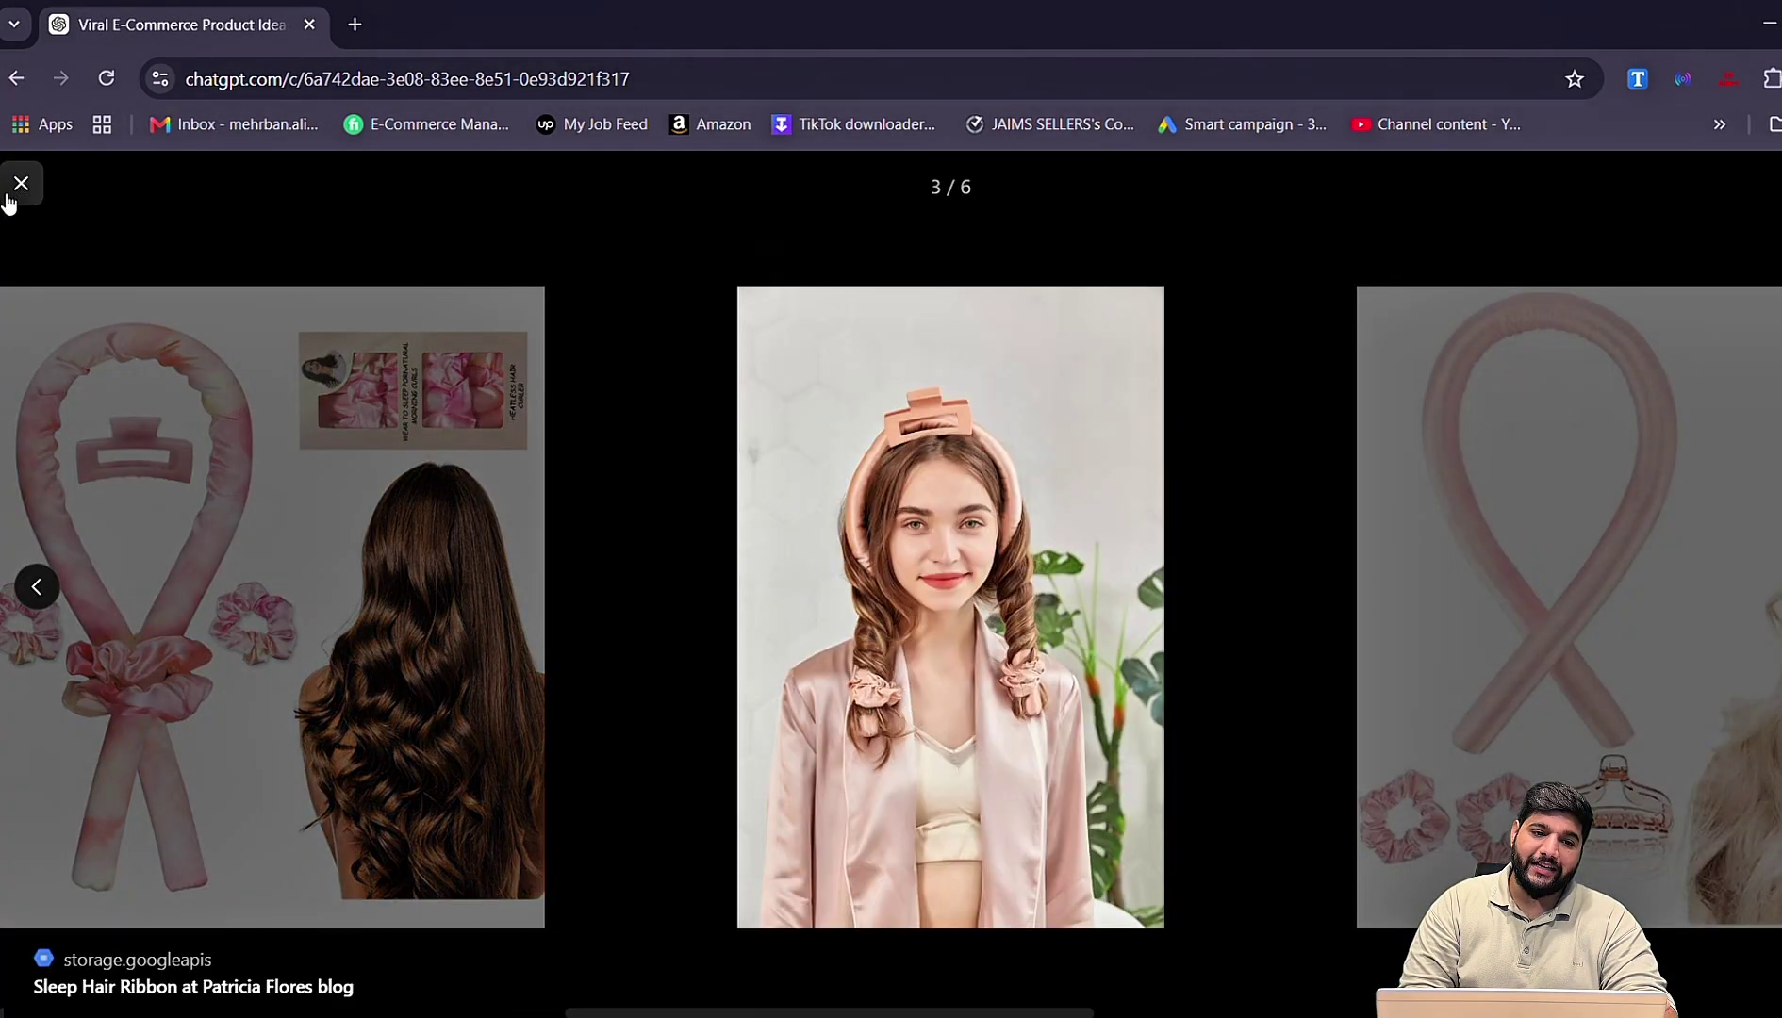
{"action": "left_click", "coordinate": [19, 189]}
Look over the closing recommendations, and check the estimated cost of the Magnetic Screen Door Repair Tape in the product table
{"action": "scroll", "coordinate": [858, 452], "scroll_direction": "down", "scroll_amount": 8}
{"action": "scroll", "coordinate": [858, 451], "scroll_direction": "up", "scroll_amount": 15}
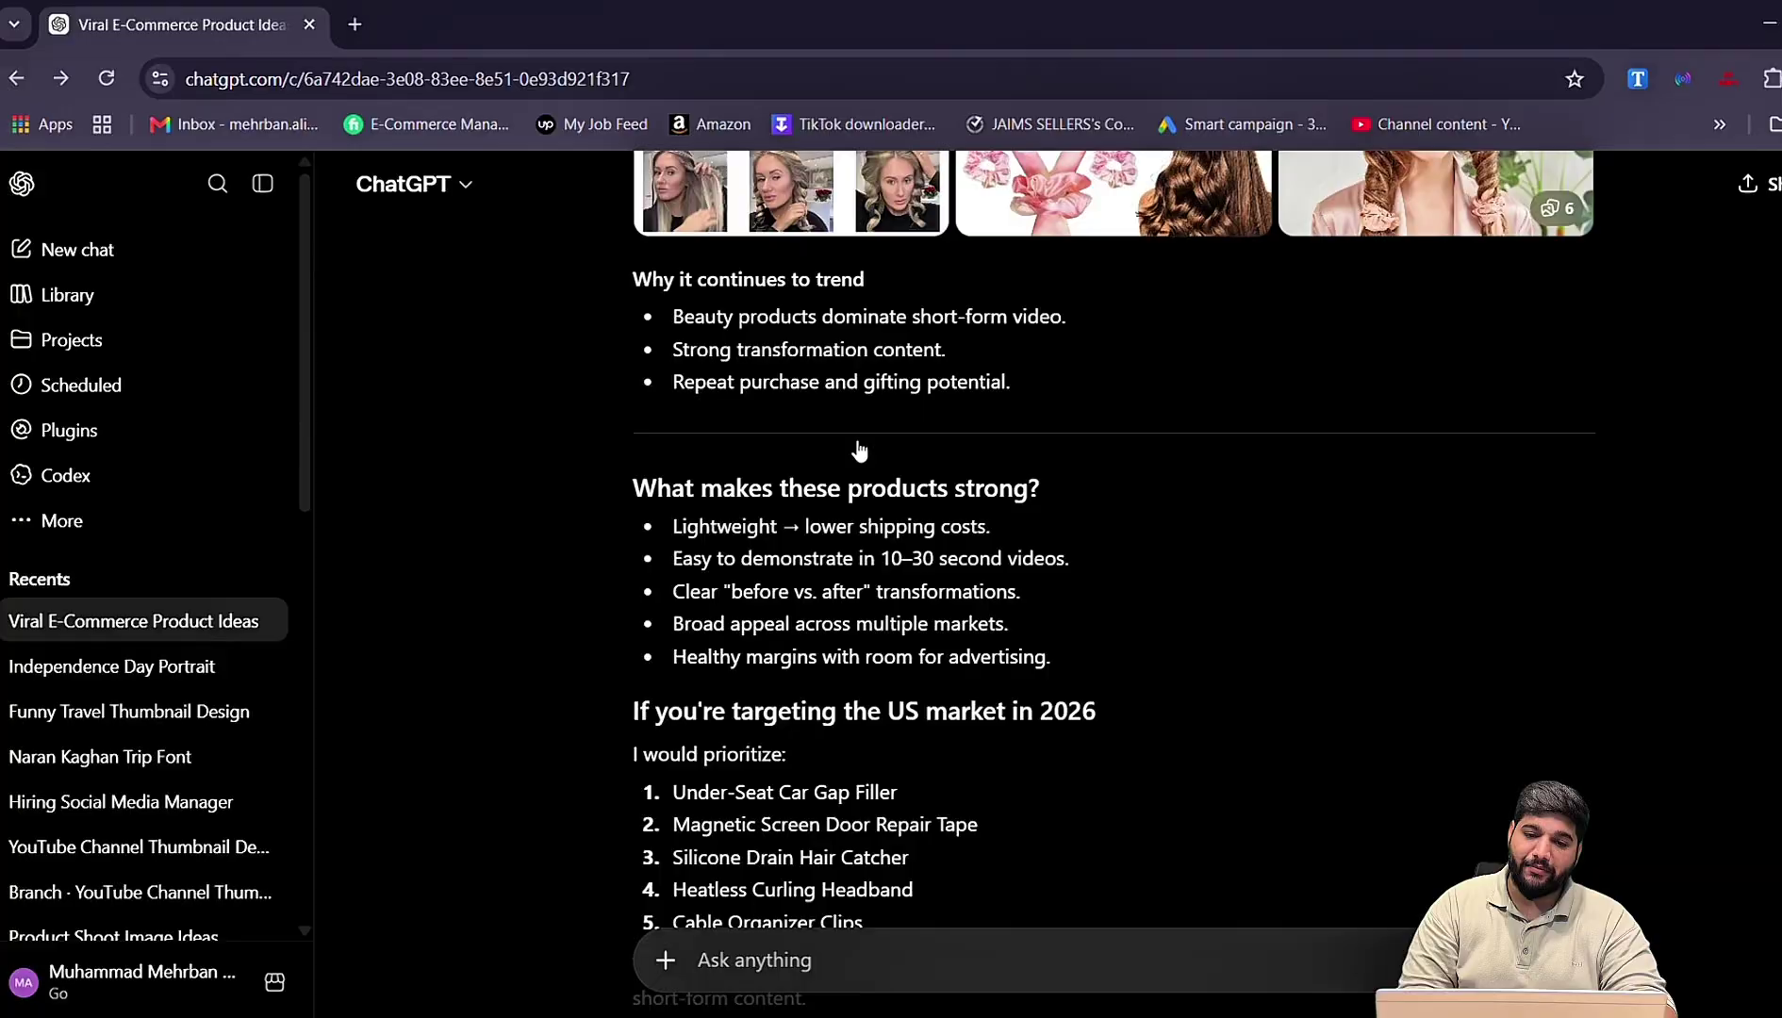
{"action": "scroll", "coordinate": [858, 451], "scroll_direction": "up", "scroll_amount": 20}
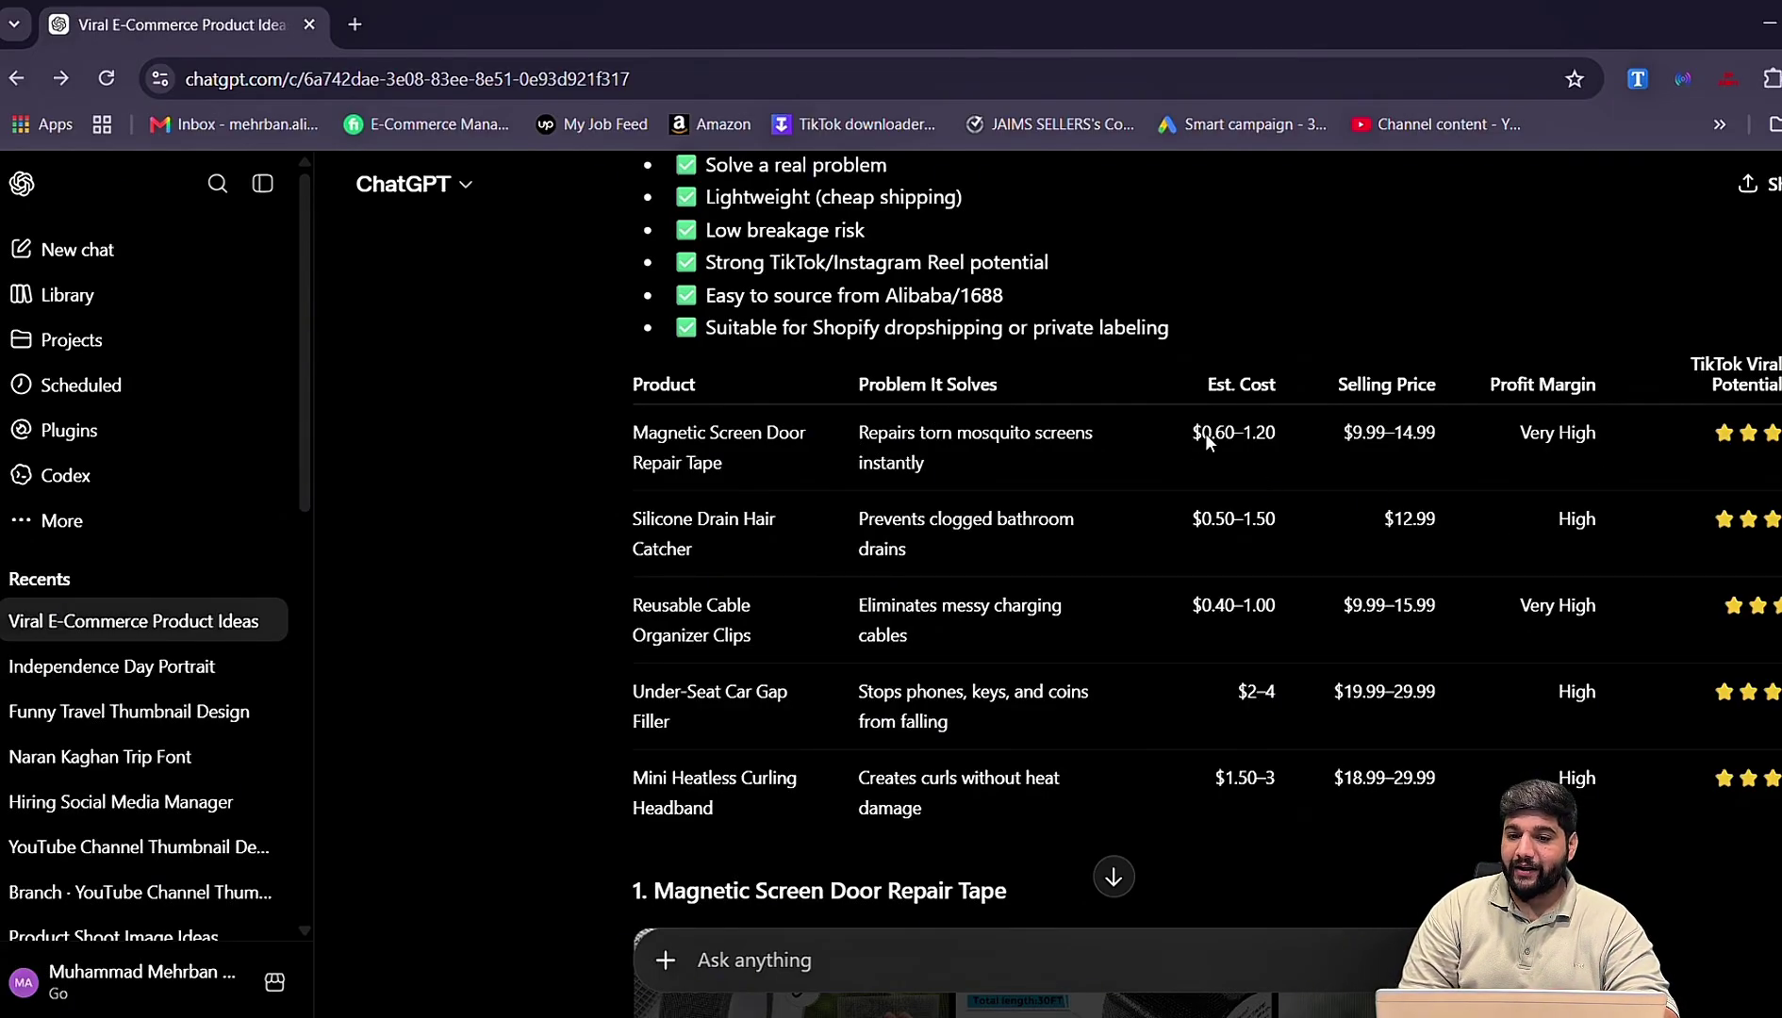
{"action": "left_click_drag", "start_coordinate": [1195, 433], "coordinate": [1341, 435]}
{"action": "left_click", "coordinate": [1342, 436]}
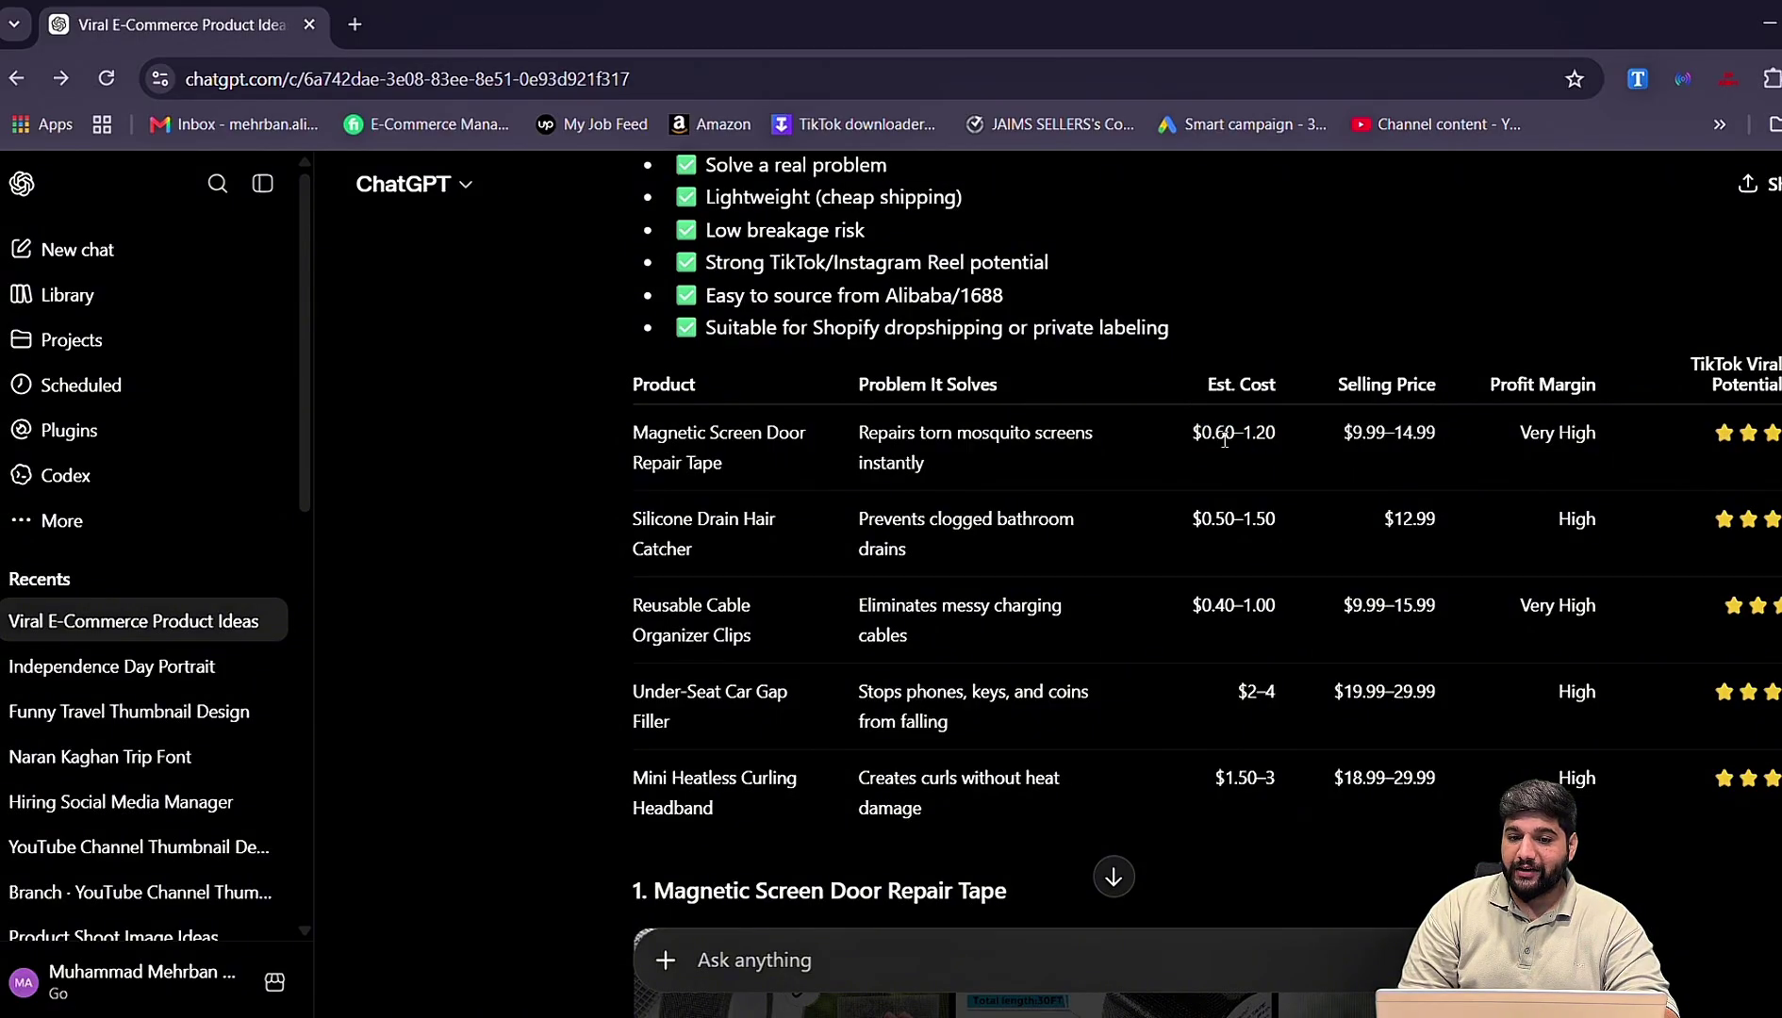
{"action": "left_click_drag", "start_coordinate": [1192, 433], "coordinate": [1286, 434]}
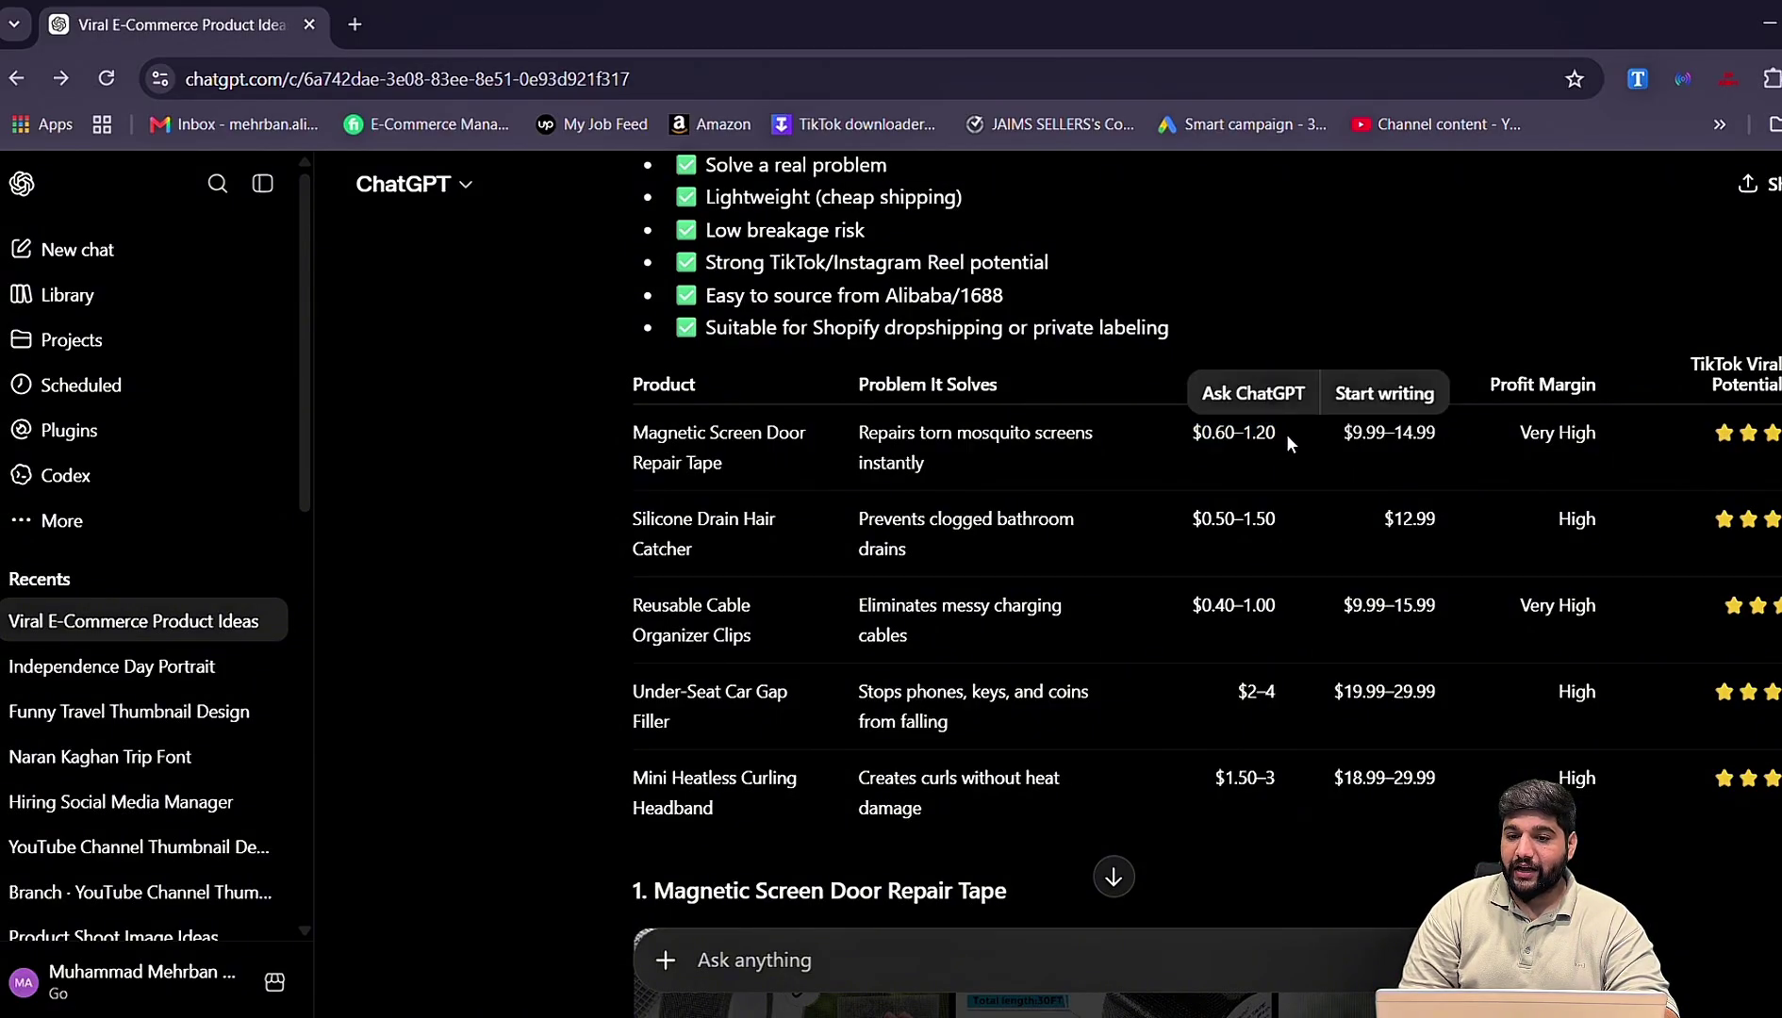
Compare the selling price of the Magnetic Screen Door Repair Tape with its estimated cost in the product table
{"action": "left_click", "coordinate": [1343, 435]}
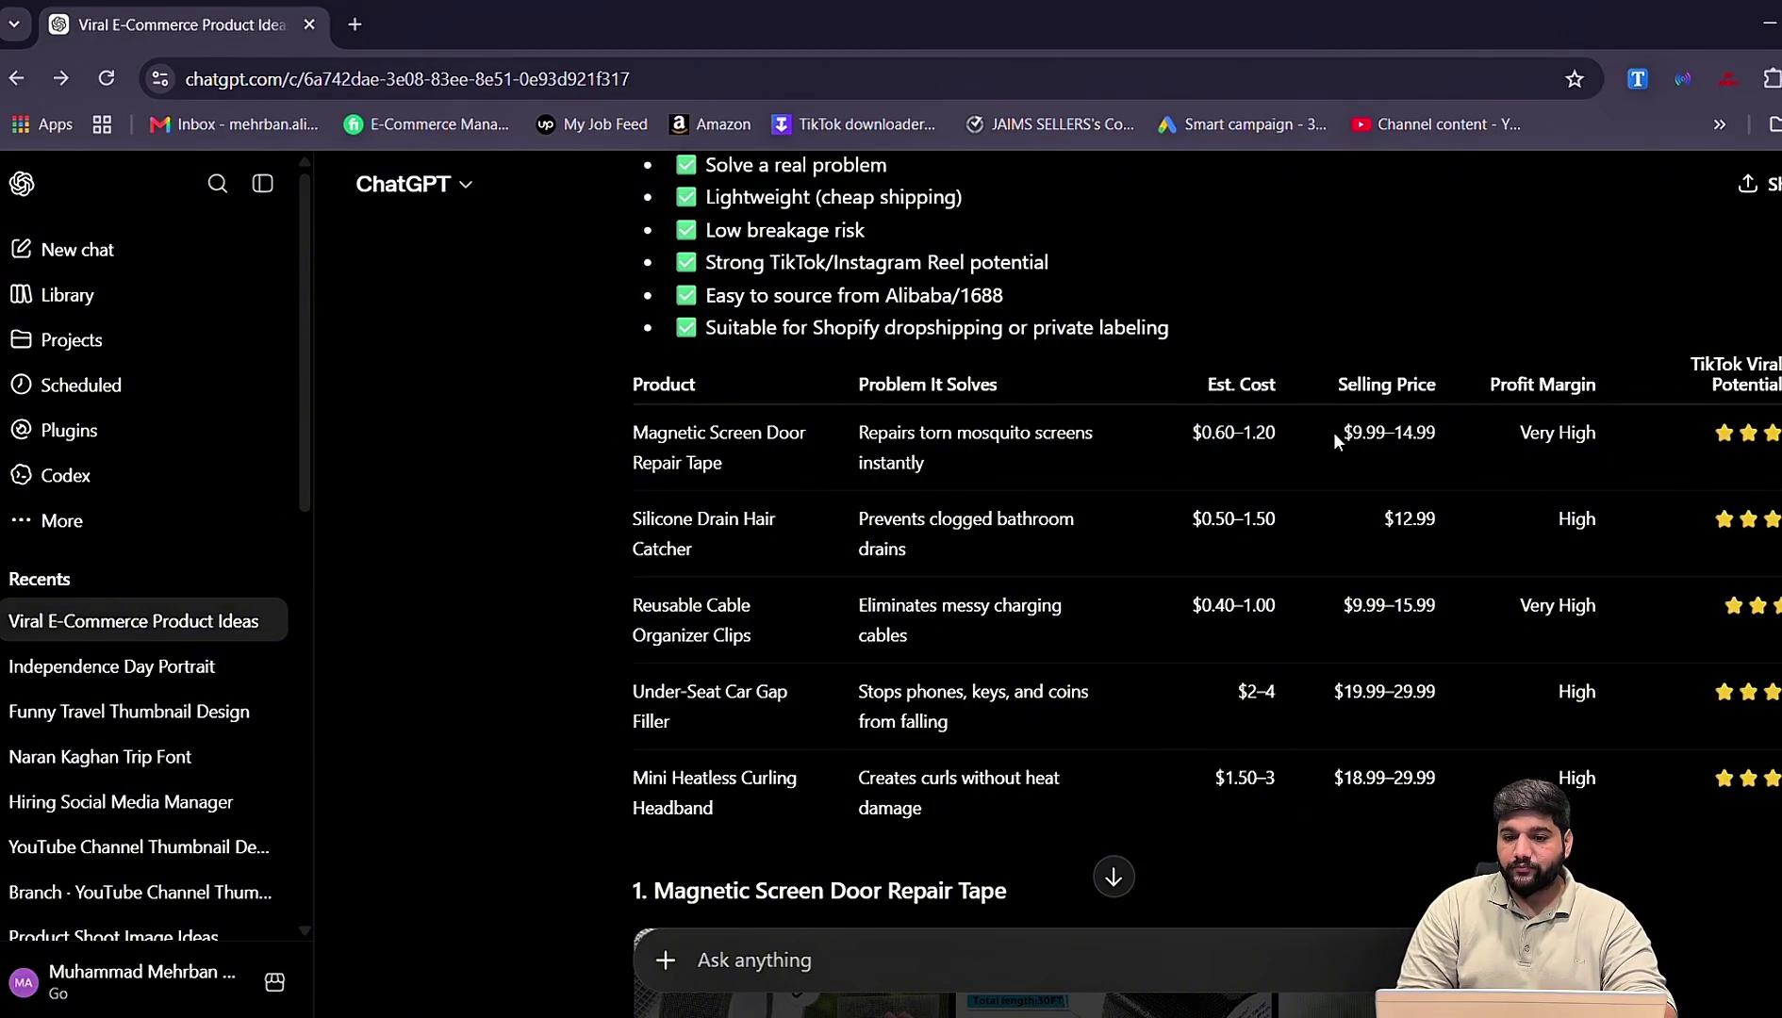
{"action": "left_click_drag", "start_coordinate": [1341, 436], "coordinate": [1413, 440]}
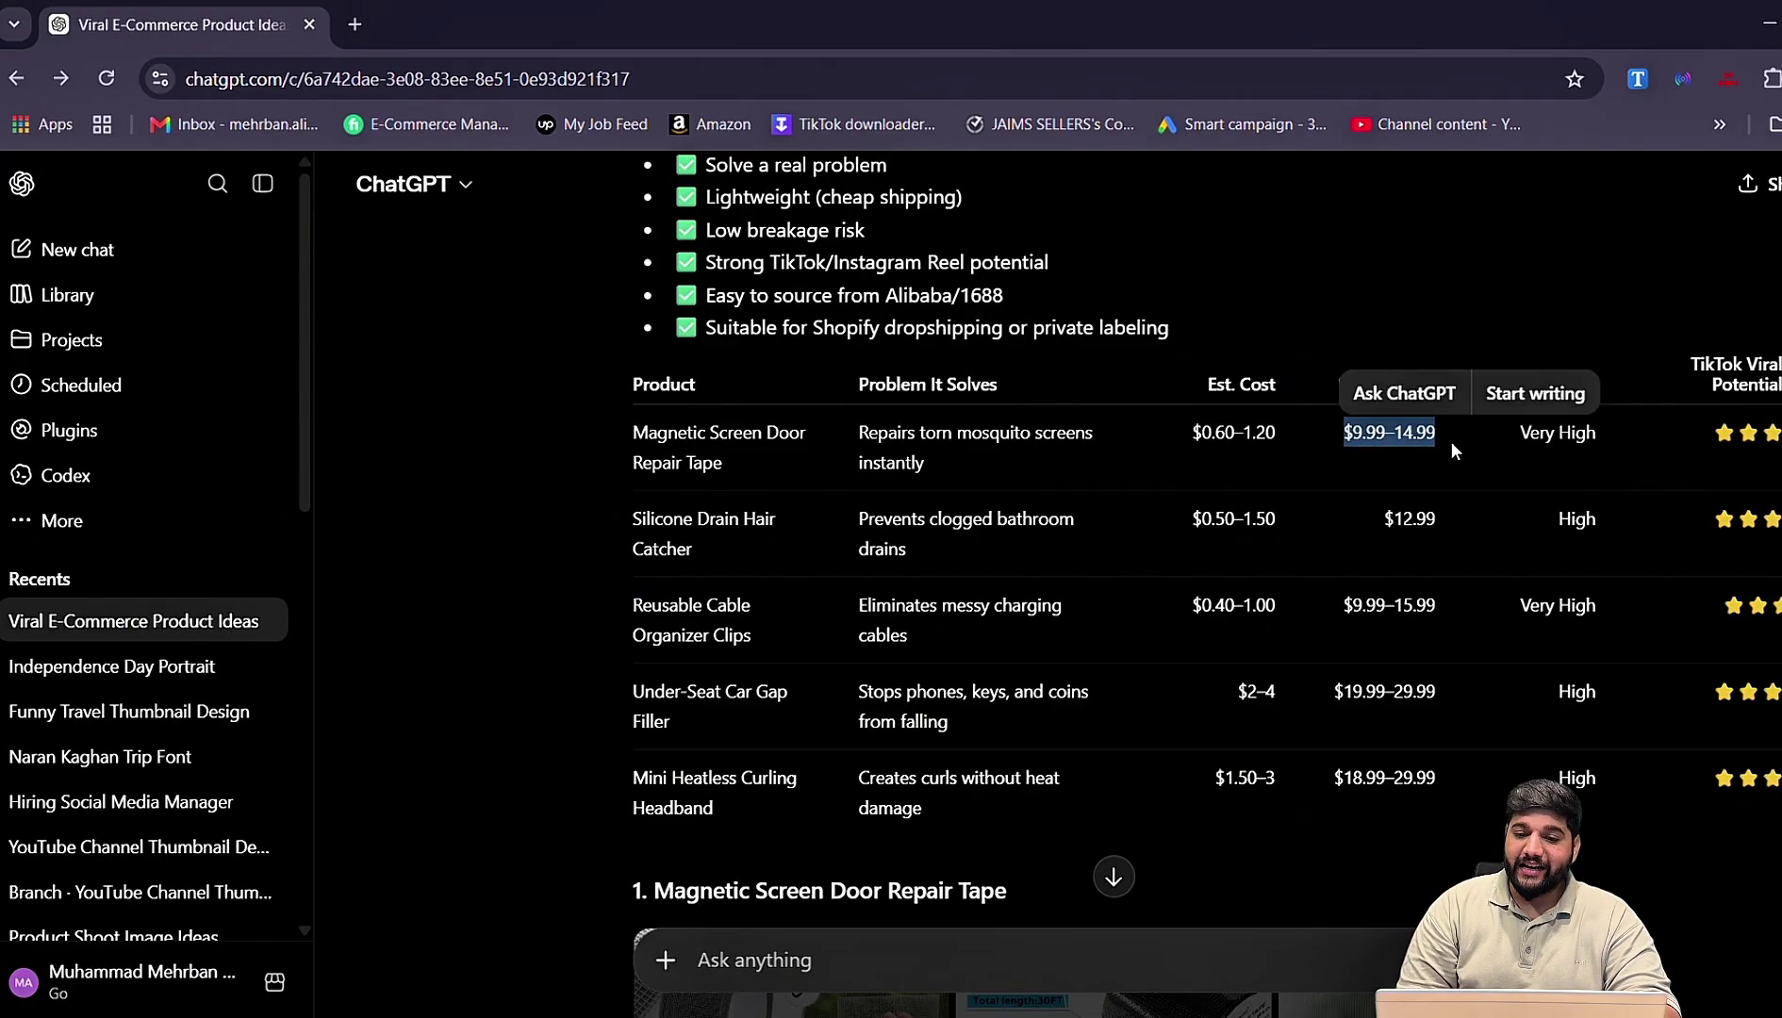
{"action": "left_click", "coordinate": [1312, 481]}
{"action": "left_click_drag", "start_coordinate": [1202, 426], "coordinate": [1275, 427]}
{"action": "left_click", "coordinate": [1275, 427]}
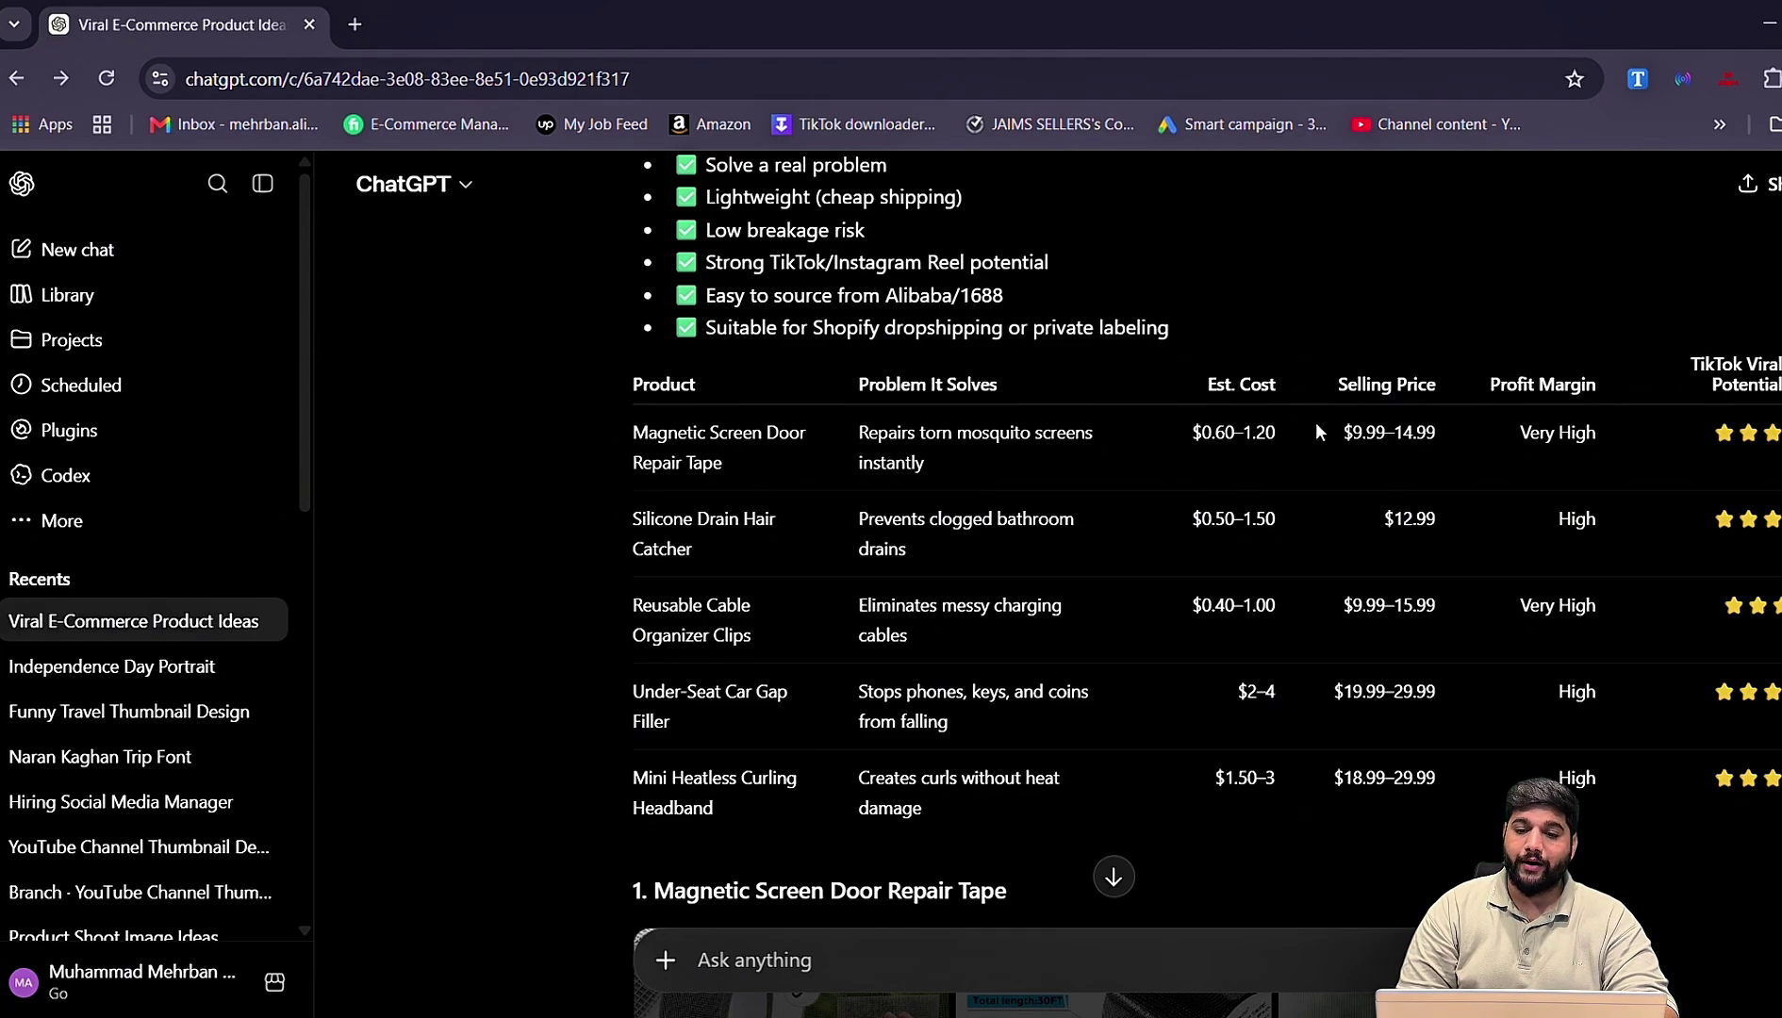
{"action": "left_click_drag", "start_coordinate": [1354, 436], "coordinate": [1426, 439]}
{"action": "left_click", "coordinate": [1425, 441]}
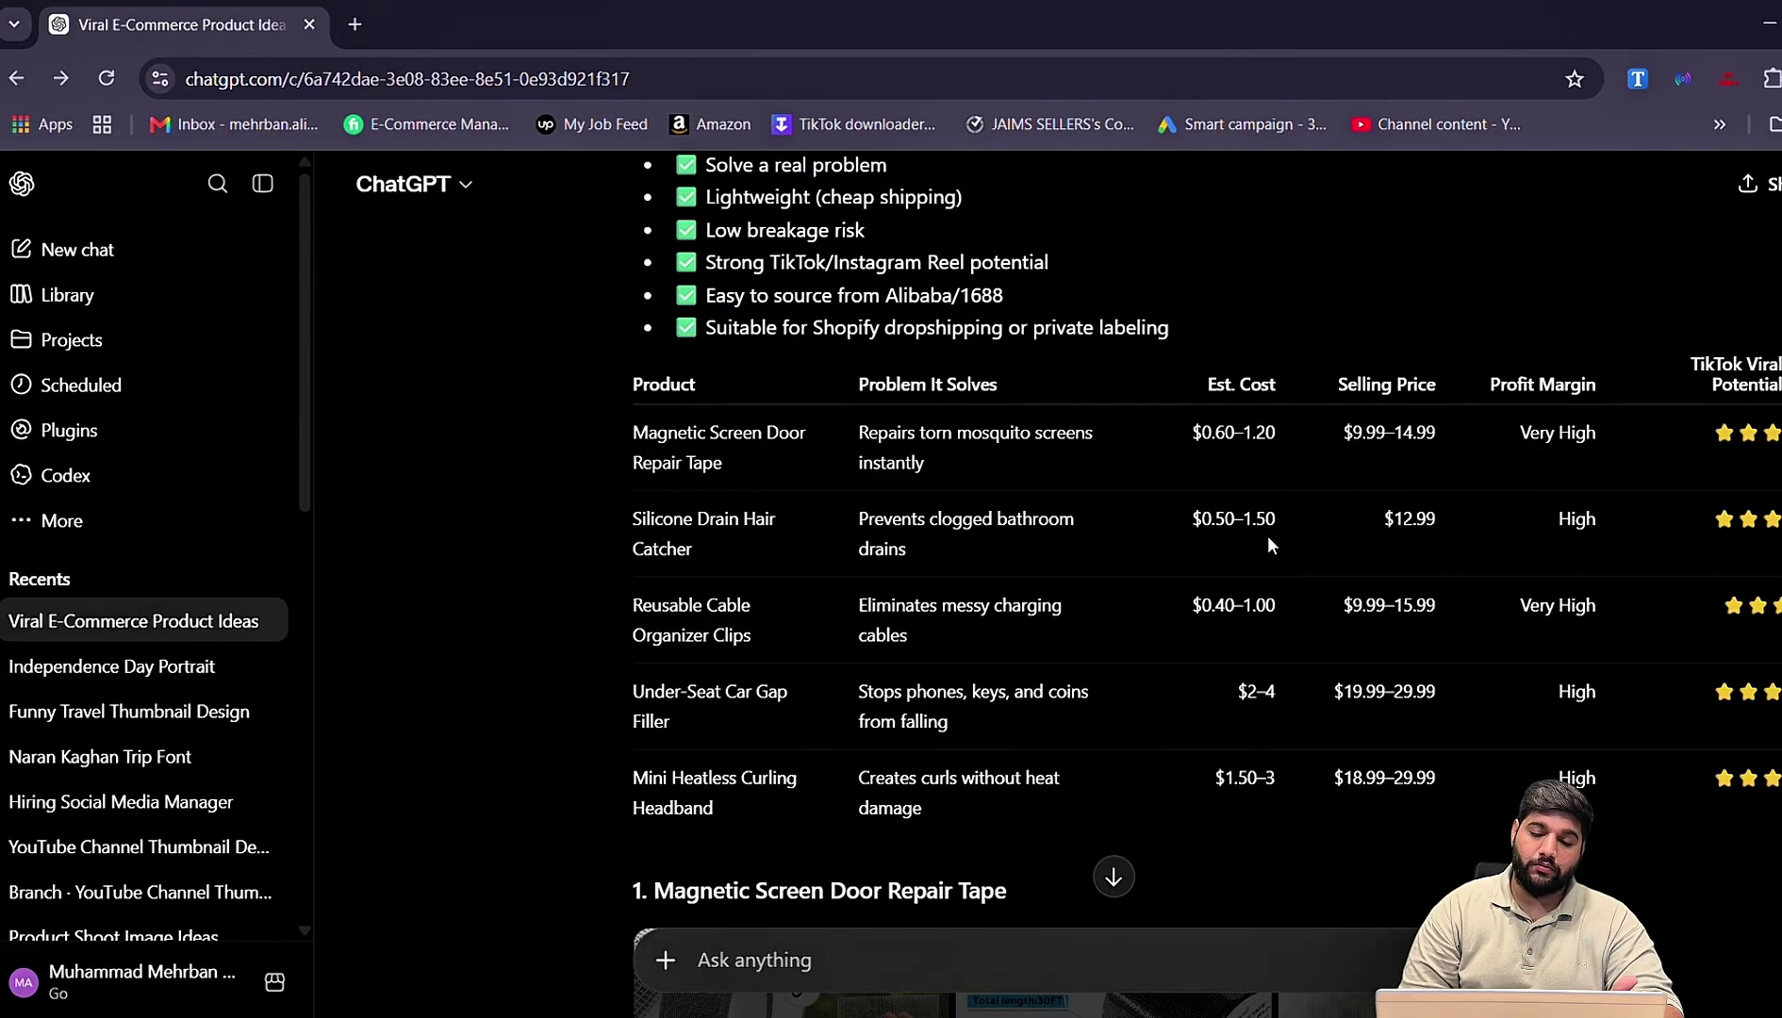
{"action": "scroll", "coordinate": [1267, 535], "scroll_direction": "down", "scroll_amount": 1}
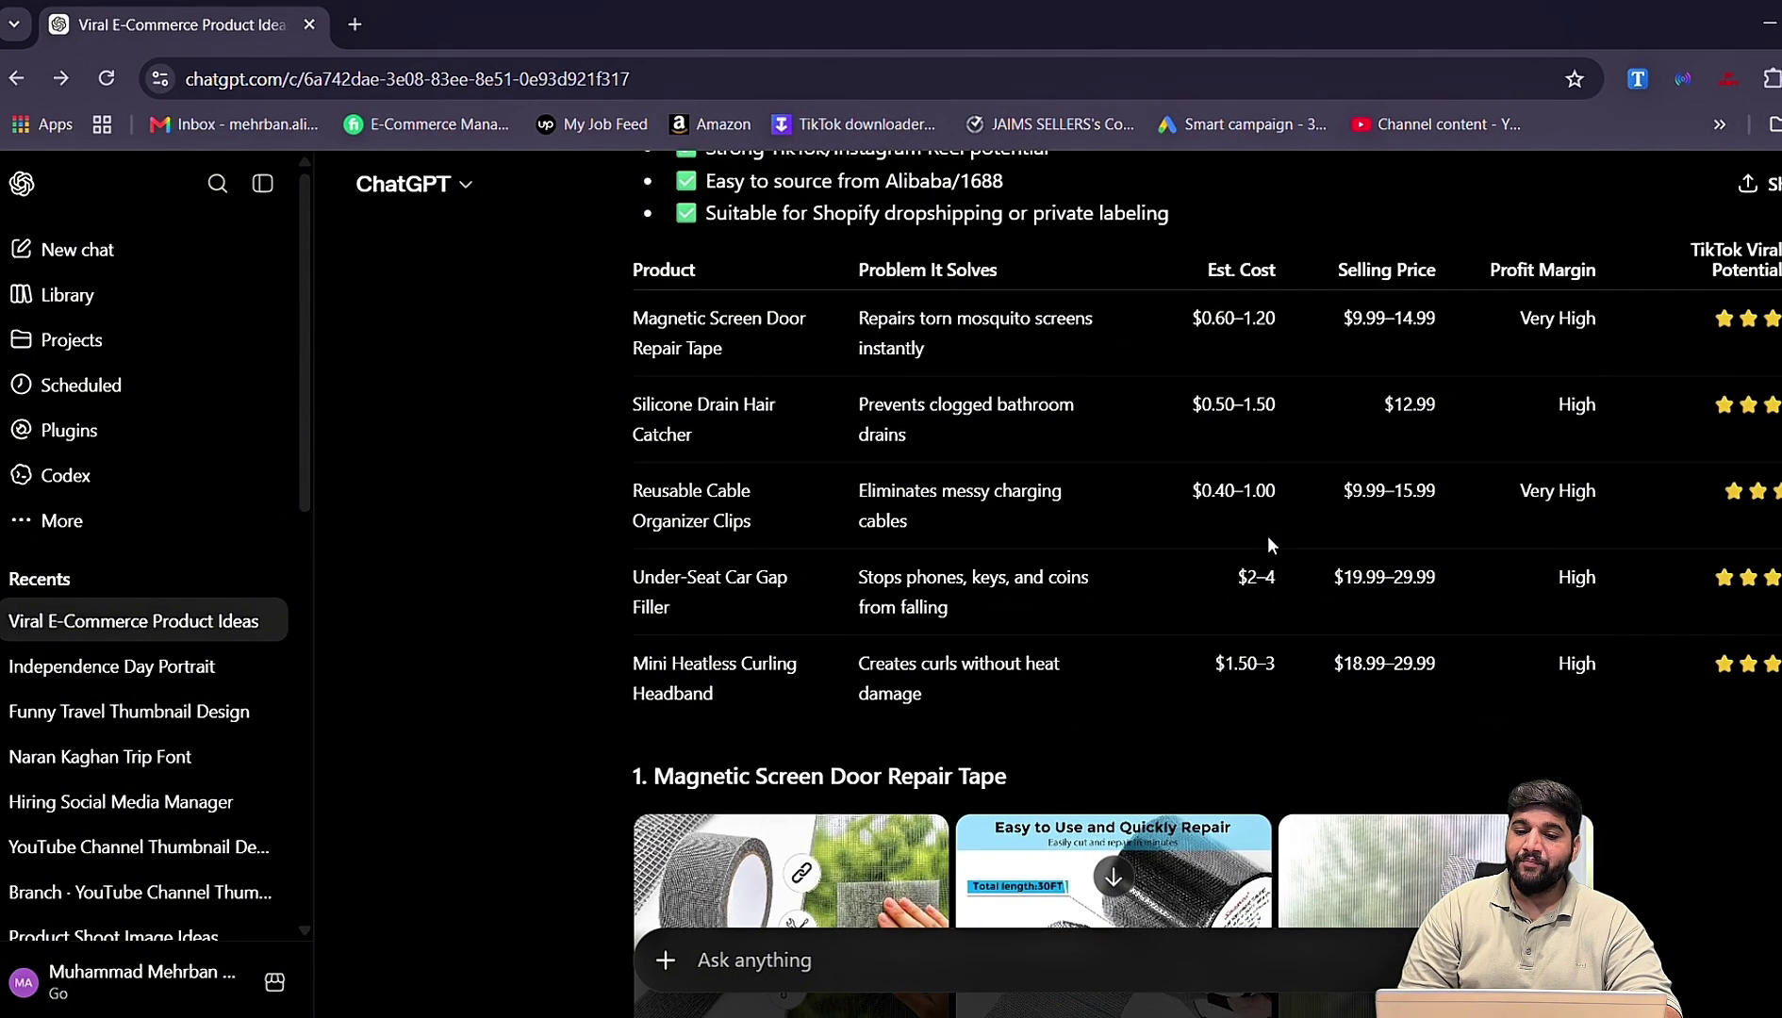
{"action": "scroll", "coordinate": [1309, 533], "scroll_direction": "up", "scroll_amount": 1}
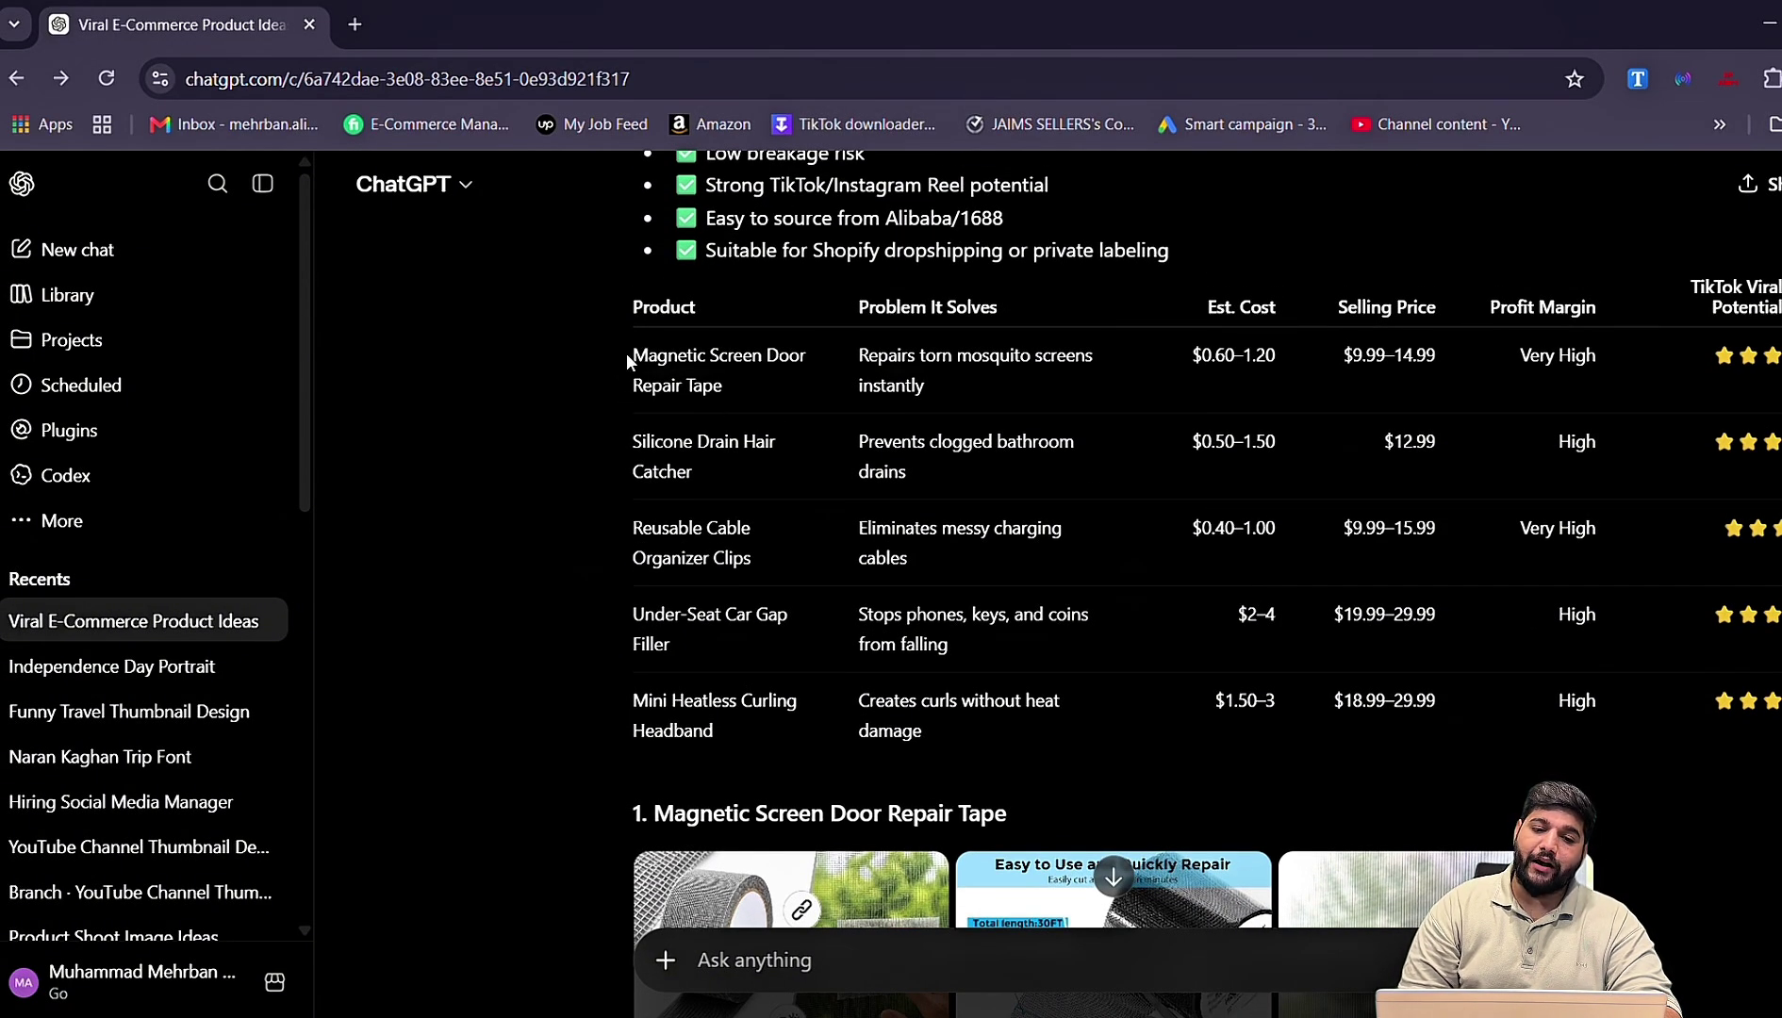
Copy the product name Magnetic Screen Door Repair Tape from the table, switch to Alibaba.com and search for it there
{"action": "triple_click", "coordinate": [675, 363]}
{"action": "left_click", "coordinate": [712, 390]}
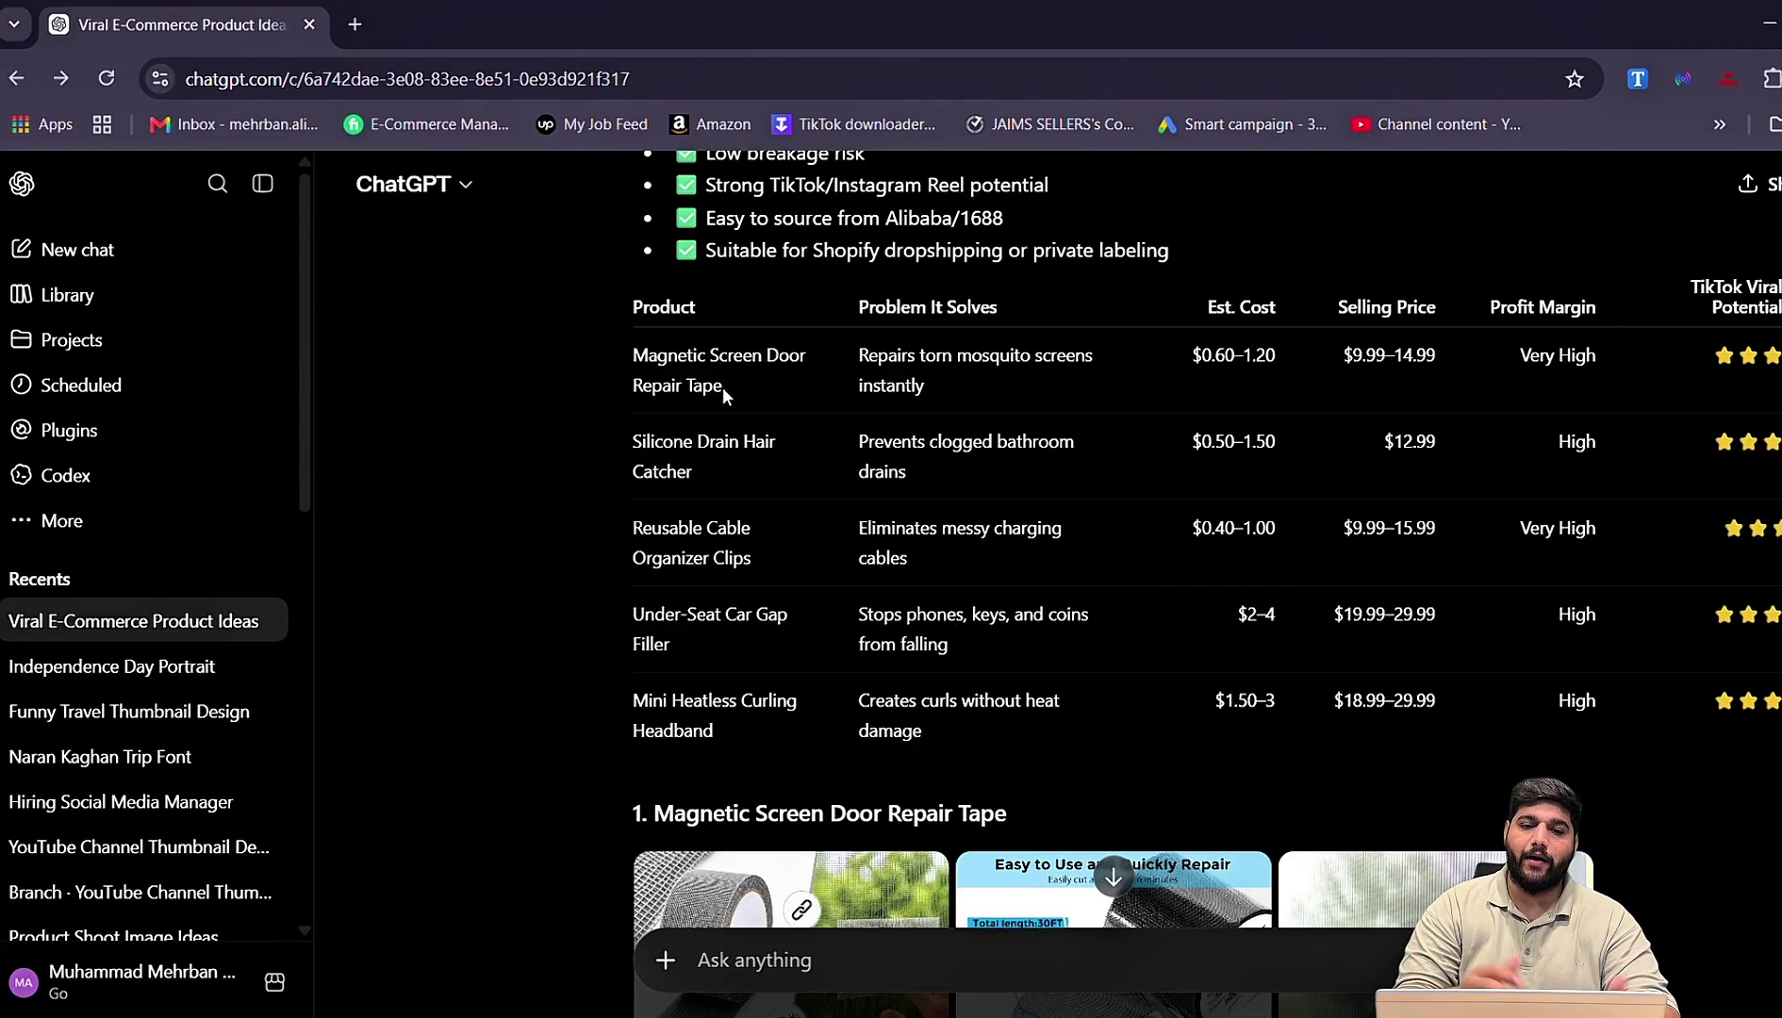
{"action": "left_click_drag", "start_coordinate": [722, 386], "coordinate": [636, 359]}
{"action": "key", "text": "ctrl+c"}
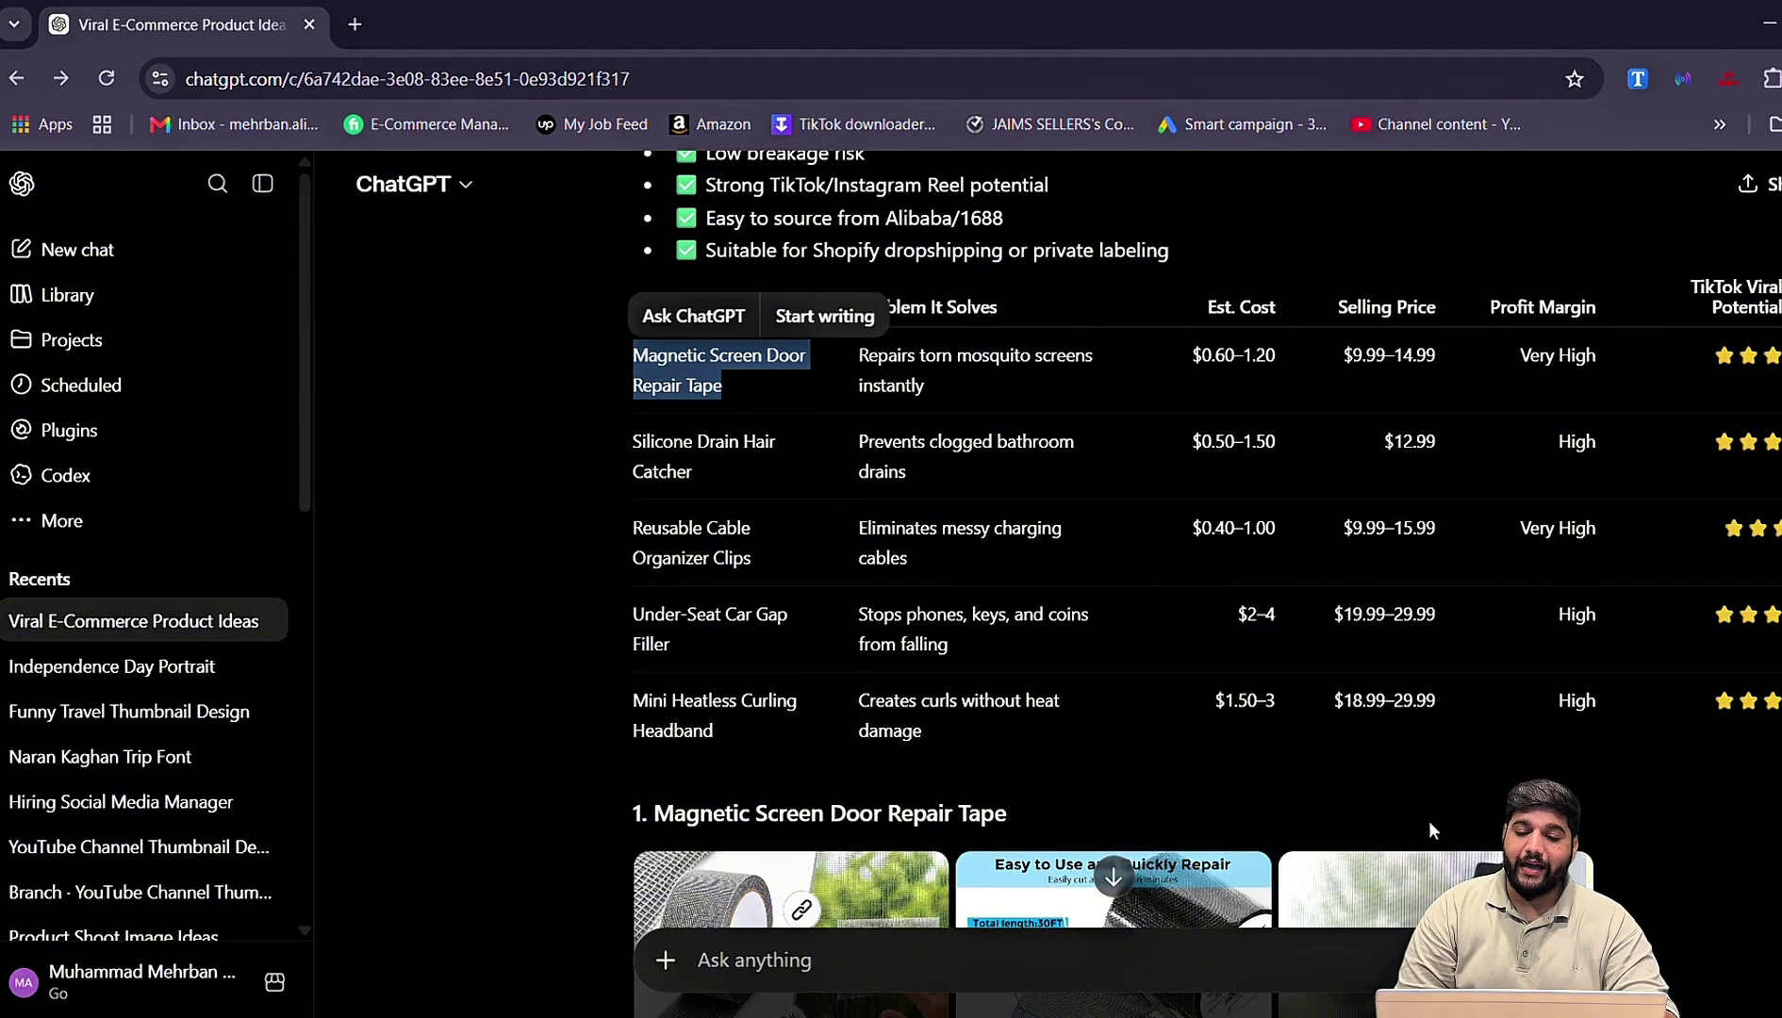
{"action": "key", "text": "alt+Tab"}
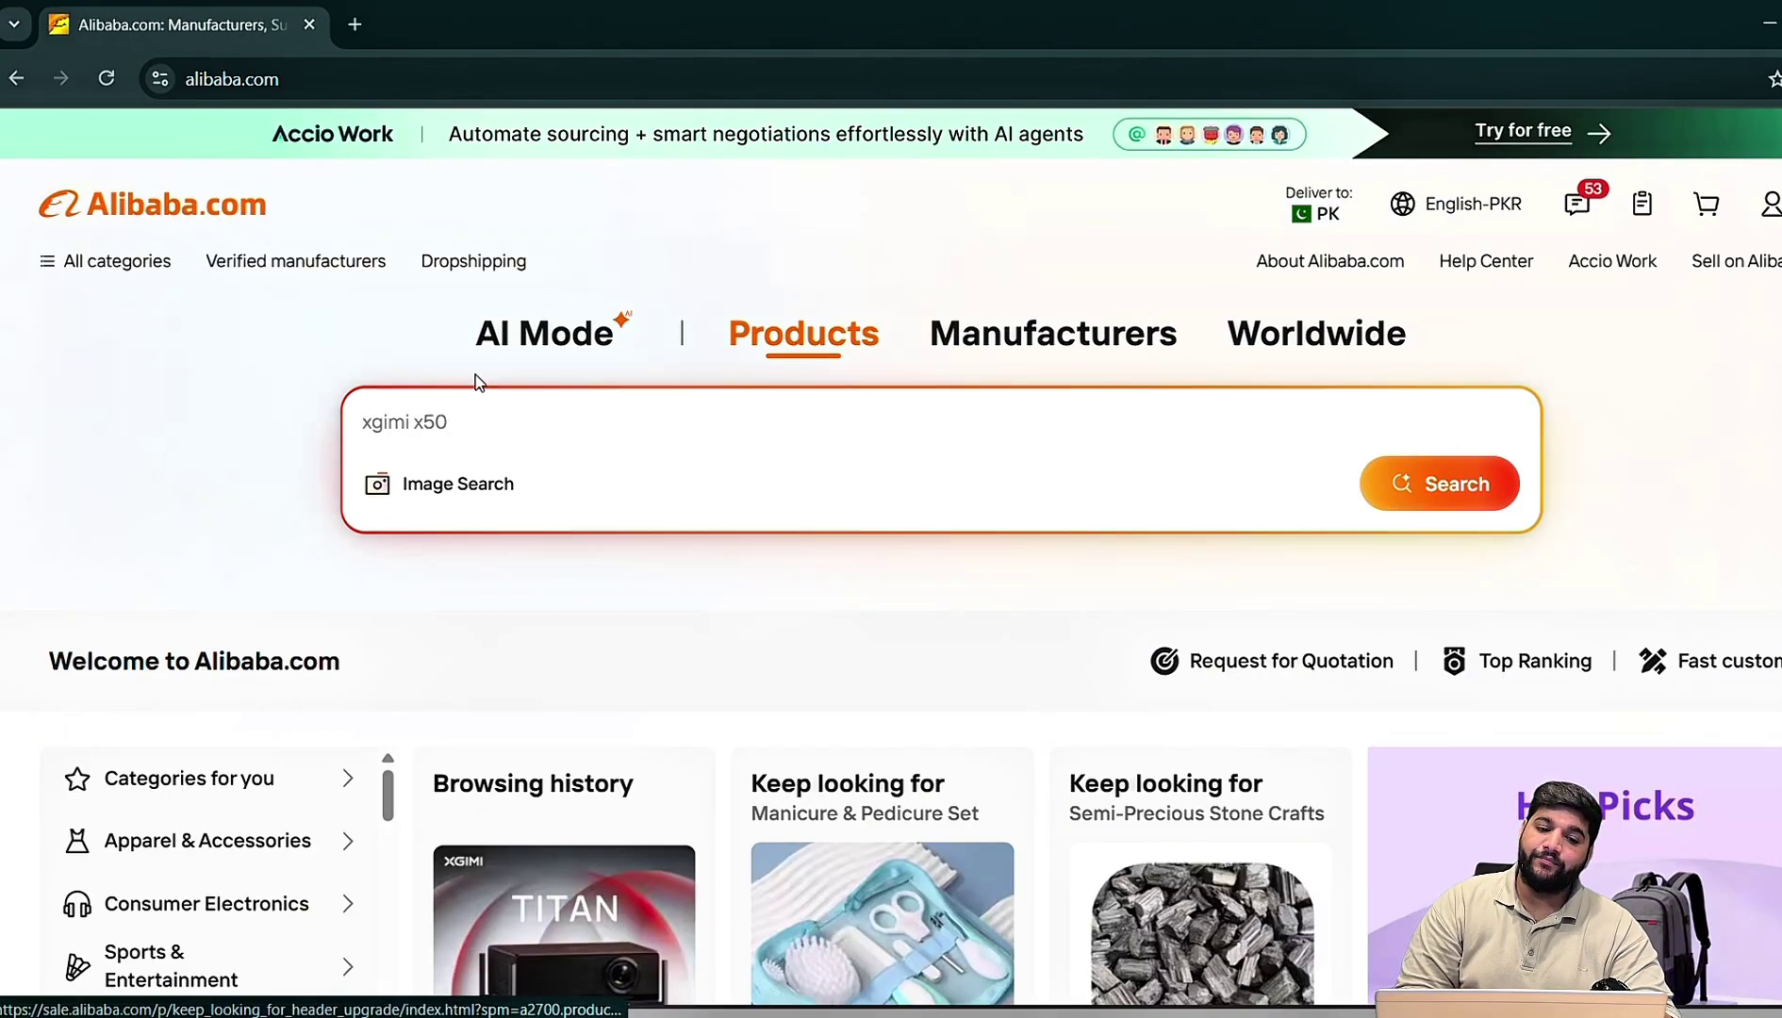
{"action": "key", "text": "ctrl+v"}
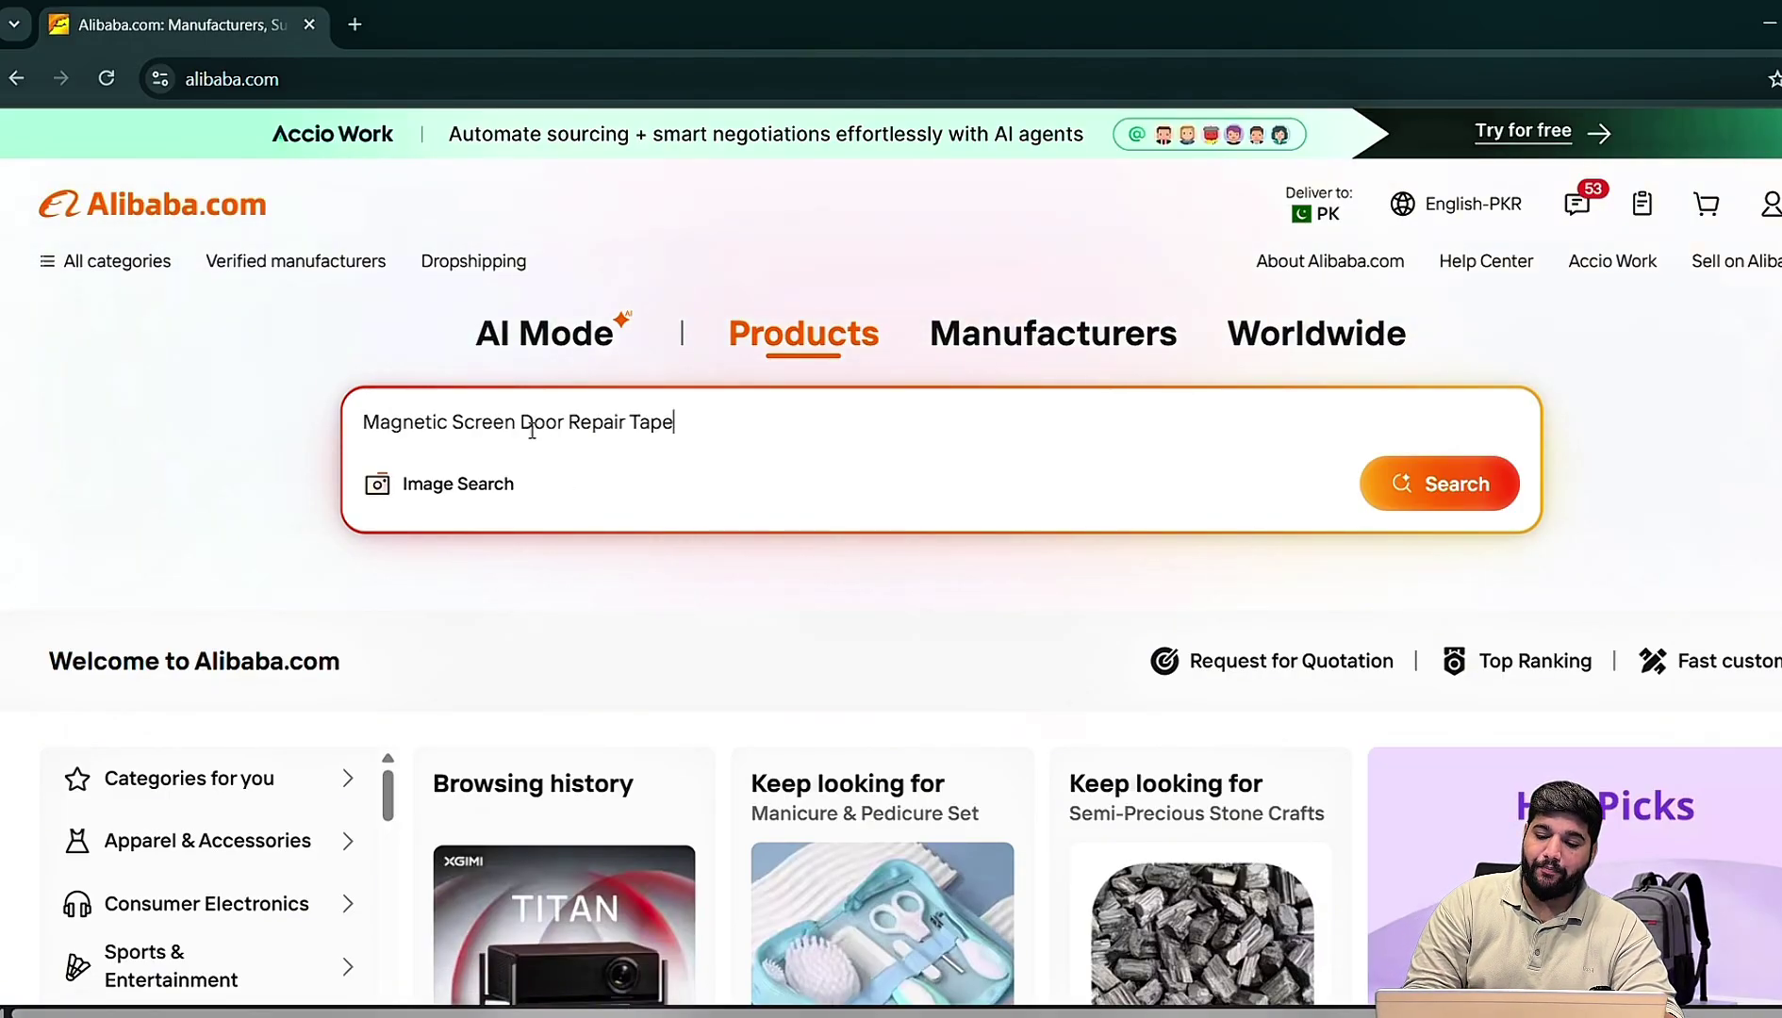
{"action": "key", "text": "Return"}
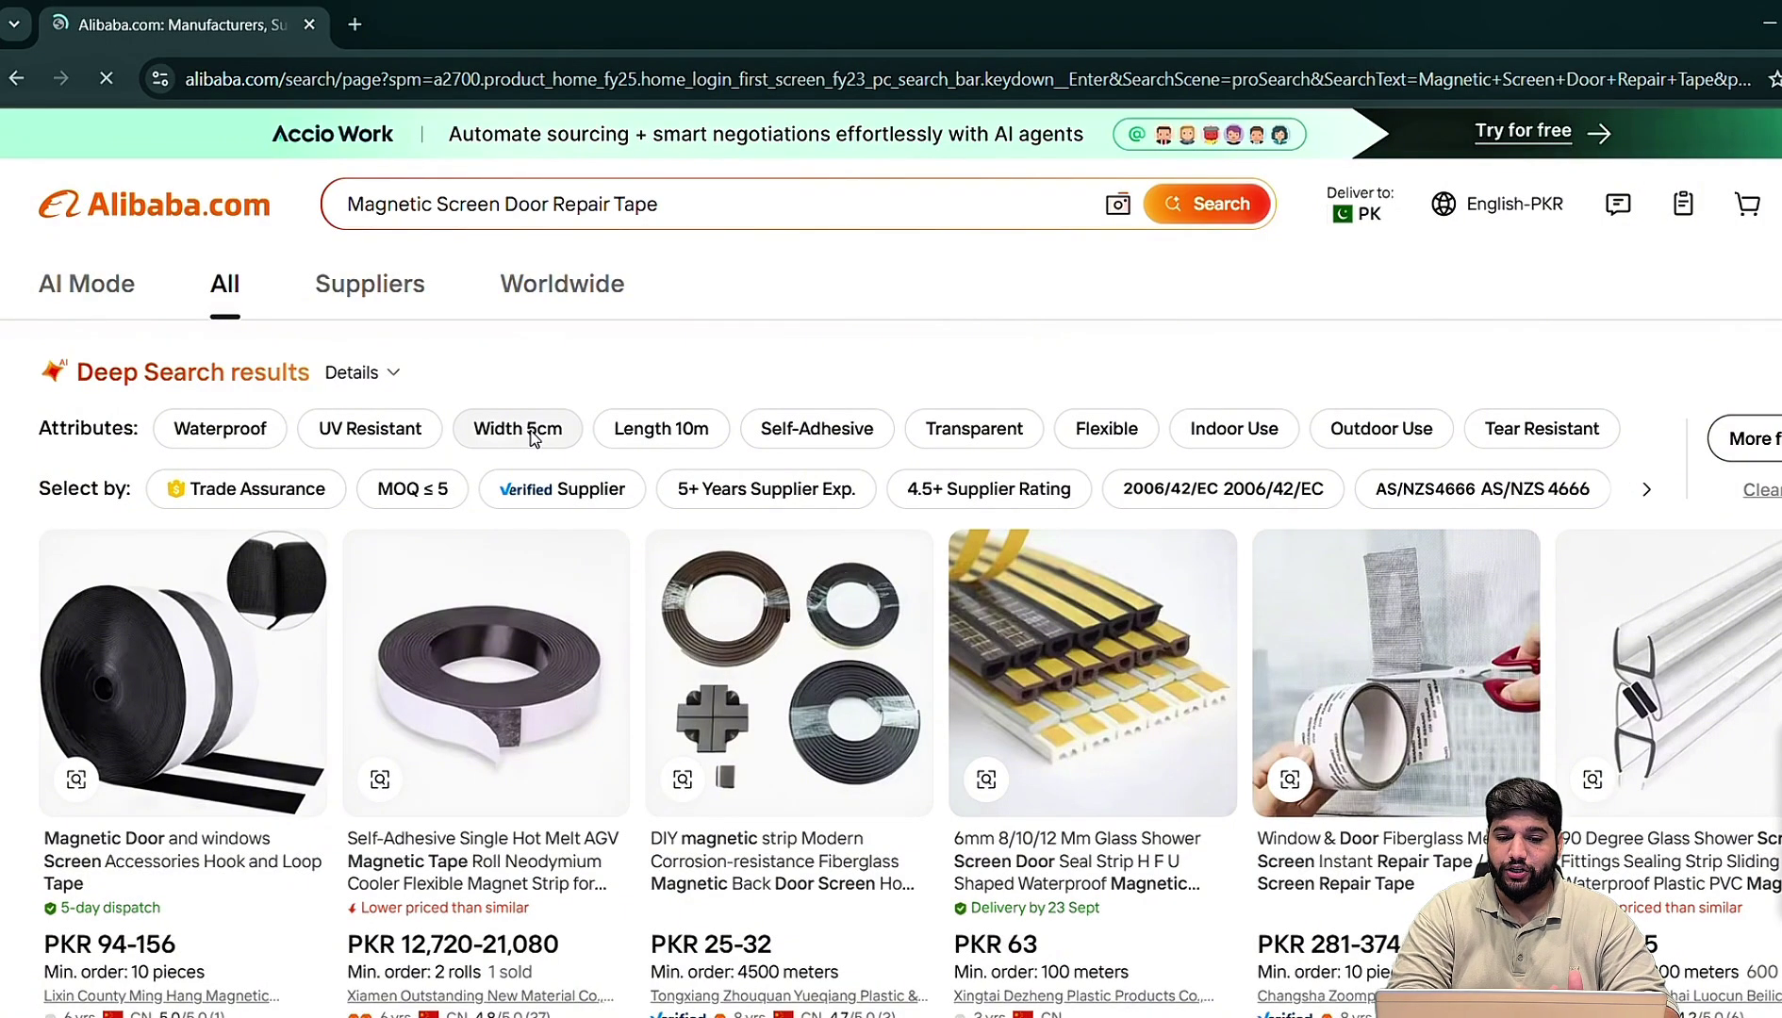
Browse the Alibaba search results for repair tape offers, then return to the first results
{"action": "scroll", "coordinate": [671, 612], "scroll_direction": "down", "scroll_amount": 5}
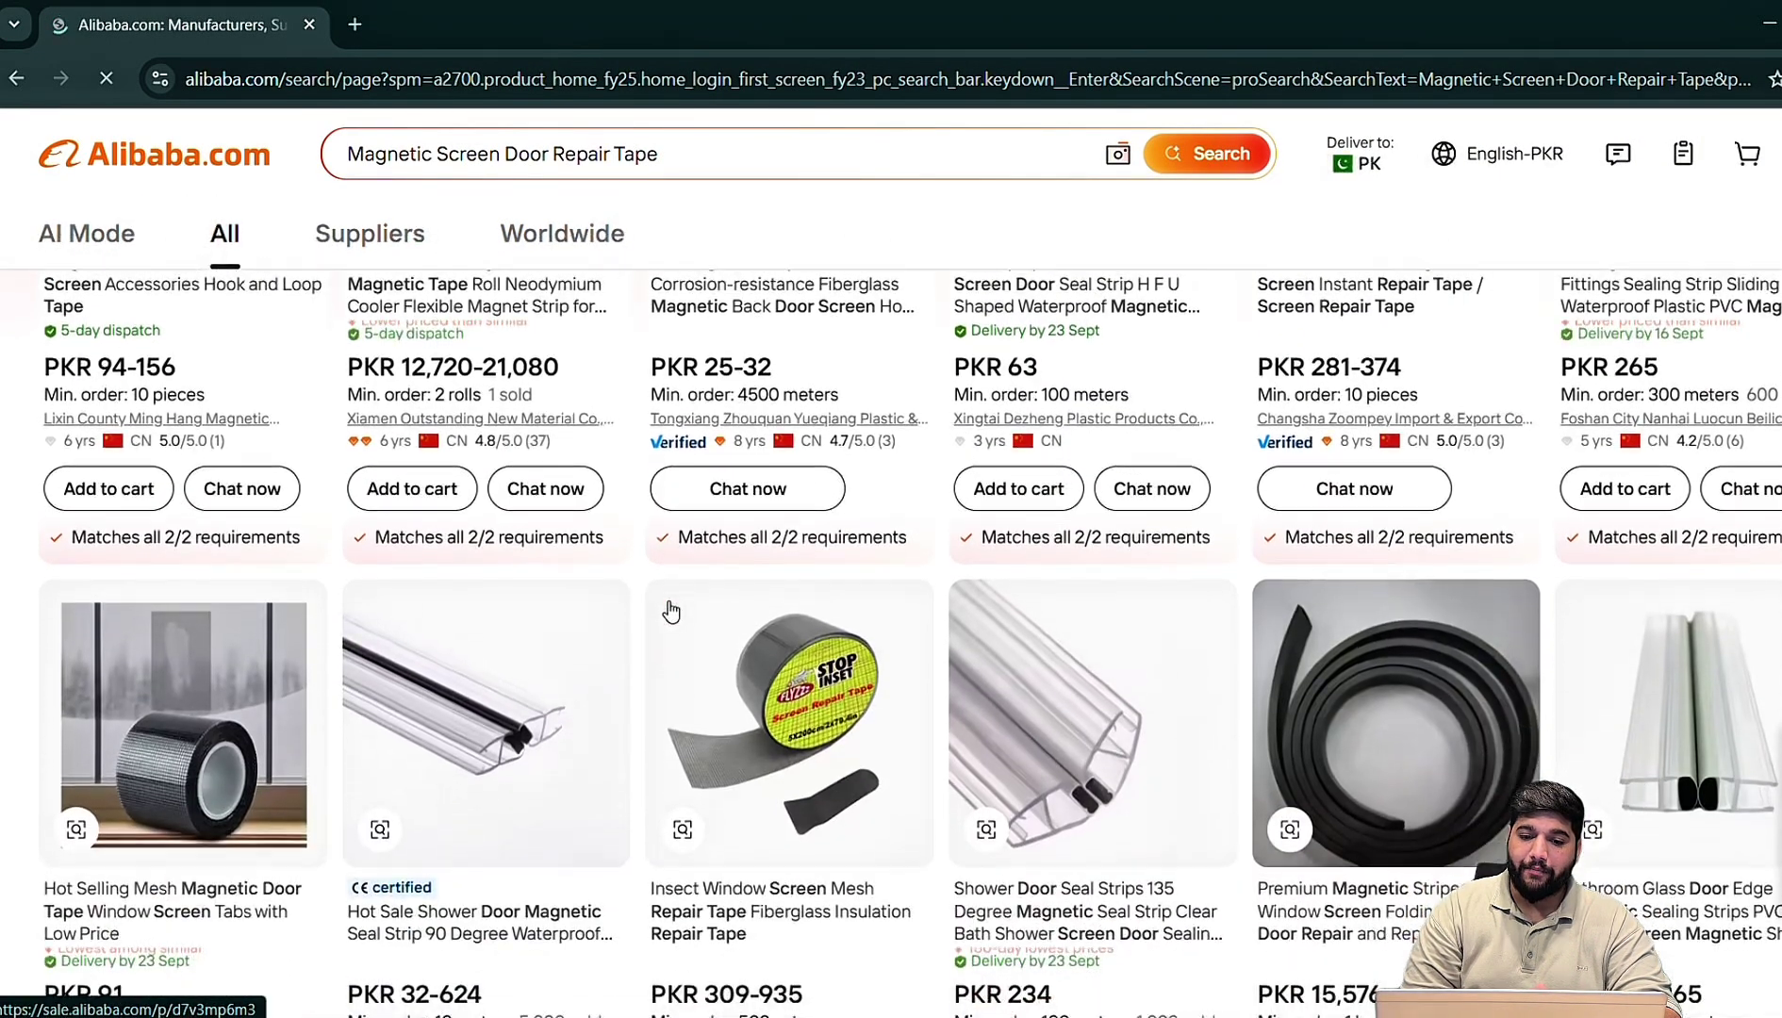
{"action": "scroll", "coordinate": [671, 611], "scroll_direction": "down", "scroll_amount": 2}
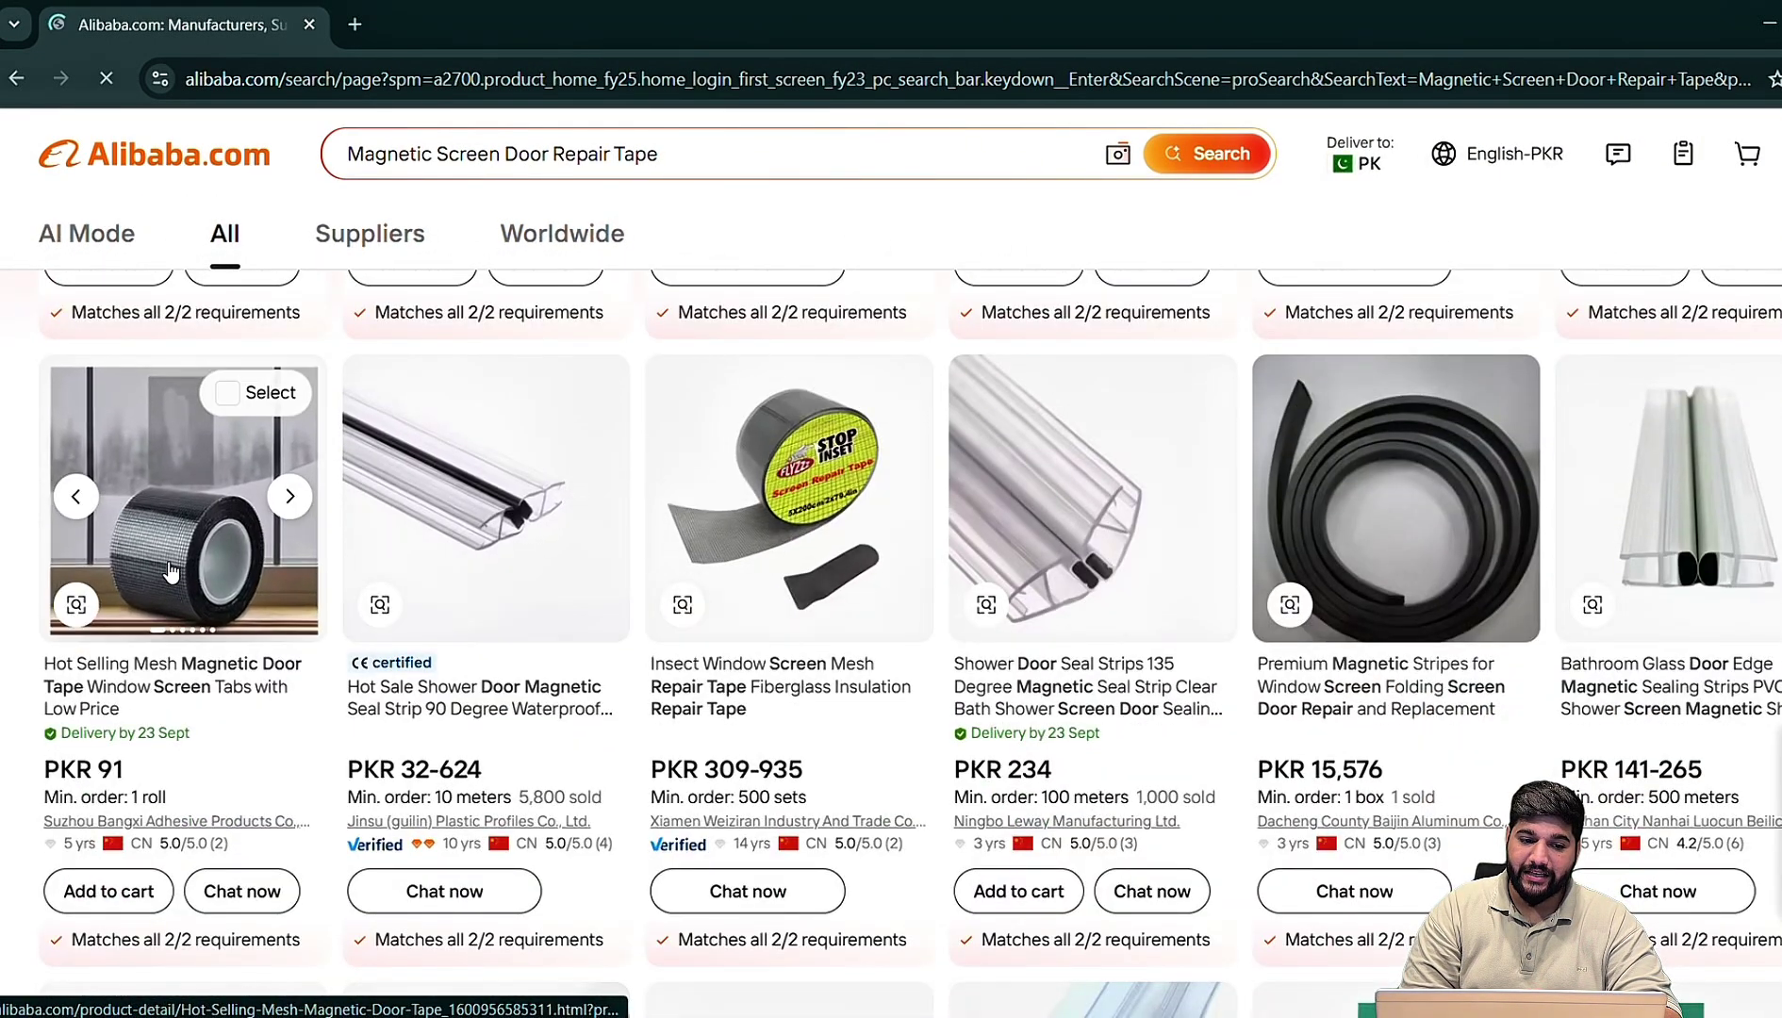
{"action": "scroll", "coordinate": [192, 541], "scroll_direction": "down", "scroll_amount": 4}
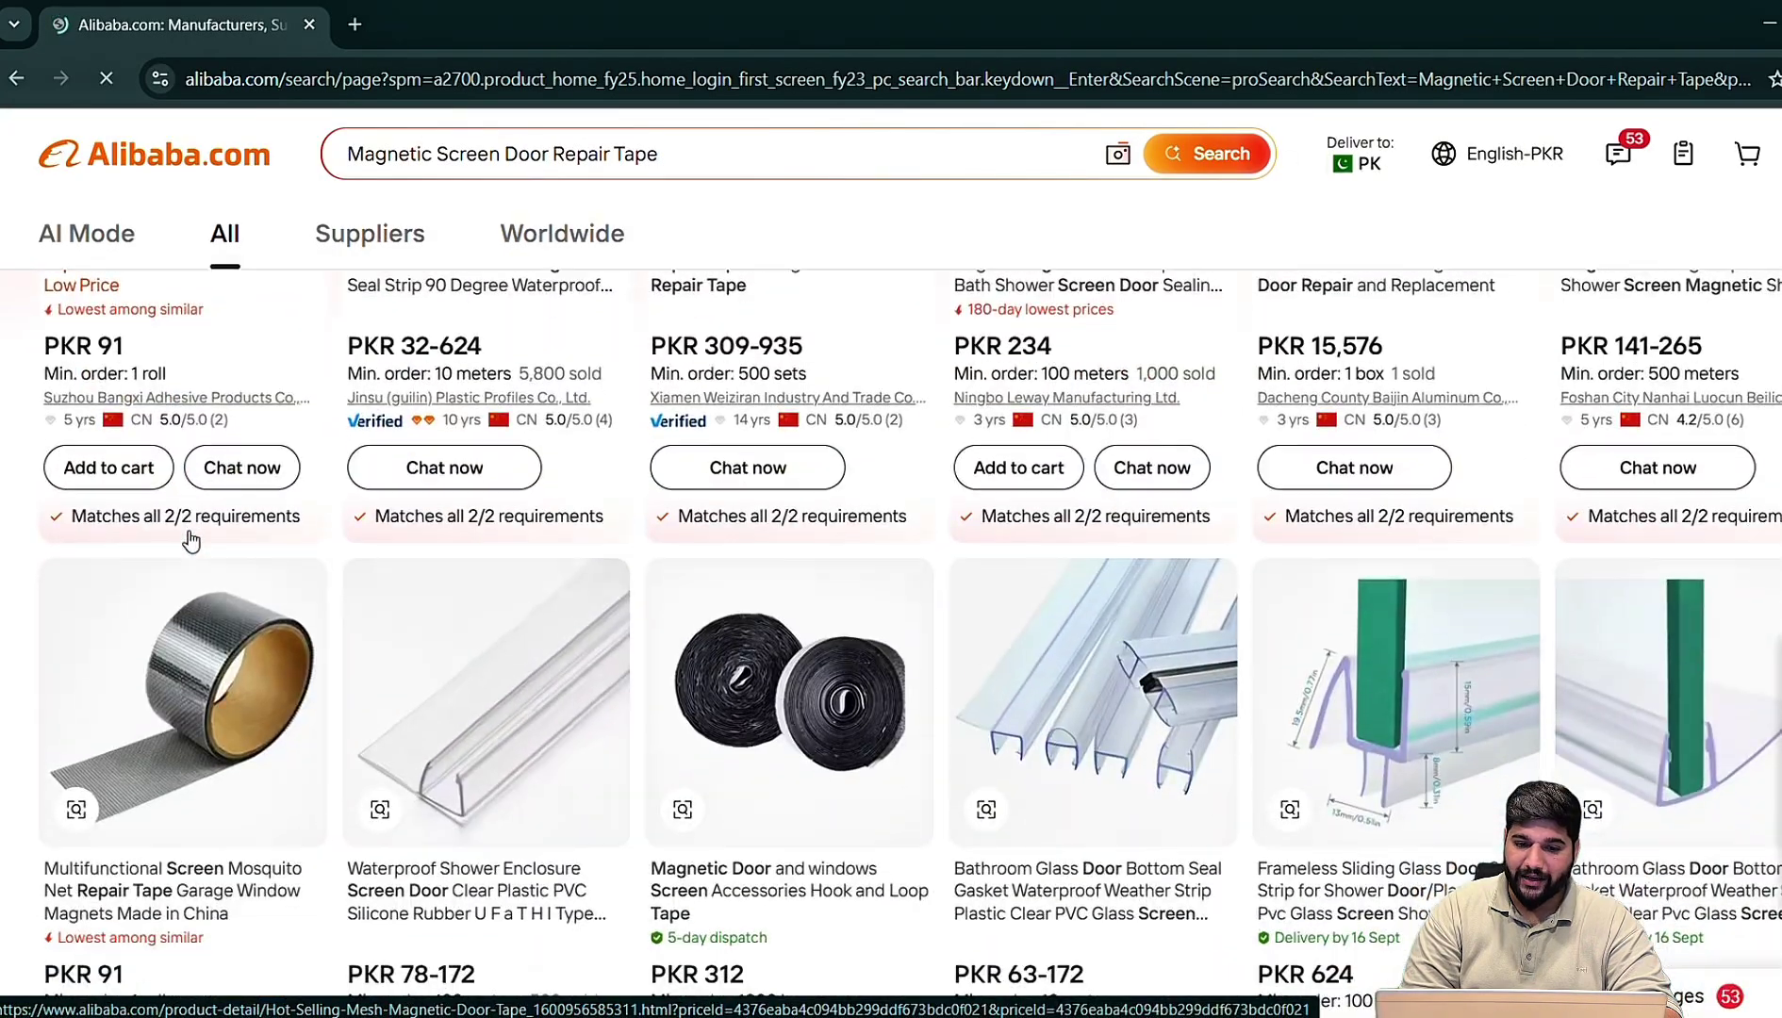
{"action": "scroll", "coordinate": [191, 540], "scroll_direction": "down", "scroll_amount": 7}
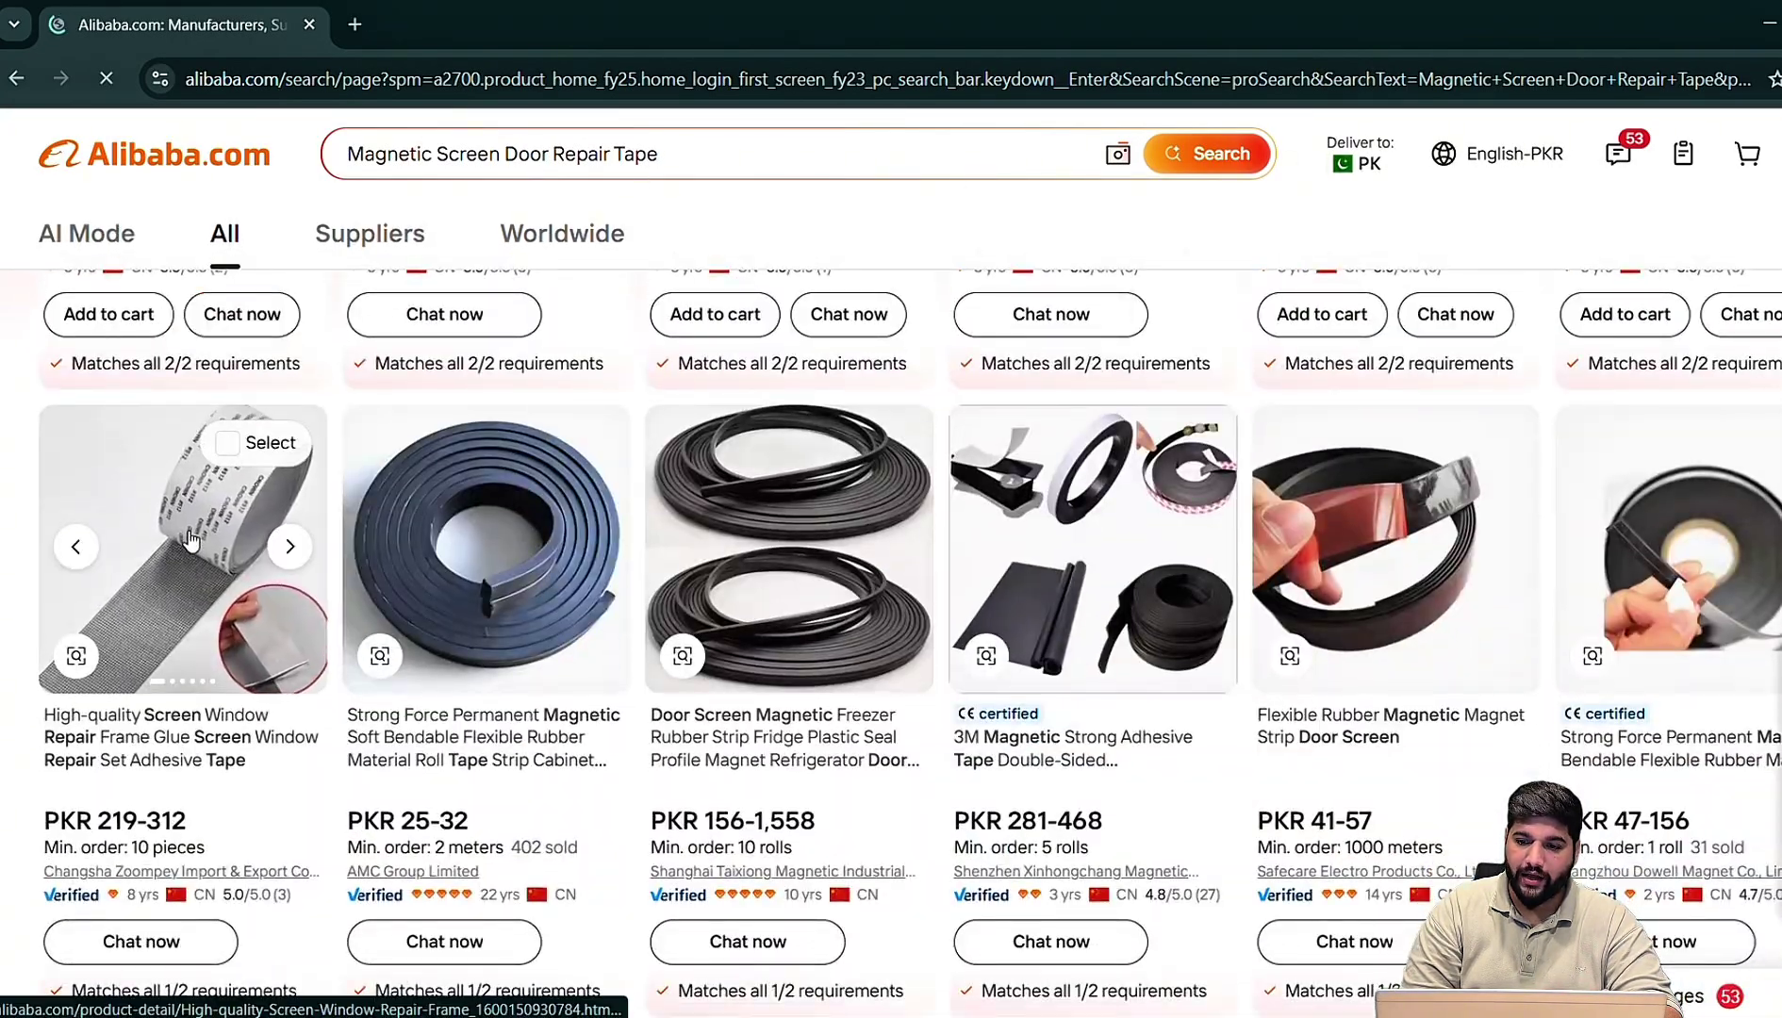
{"action": "scroll", "coordinate": [191, 540], "scroll_direction": "up", "scroll_amount": 15}
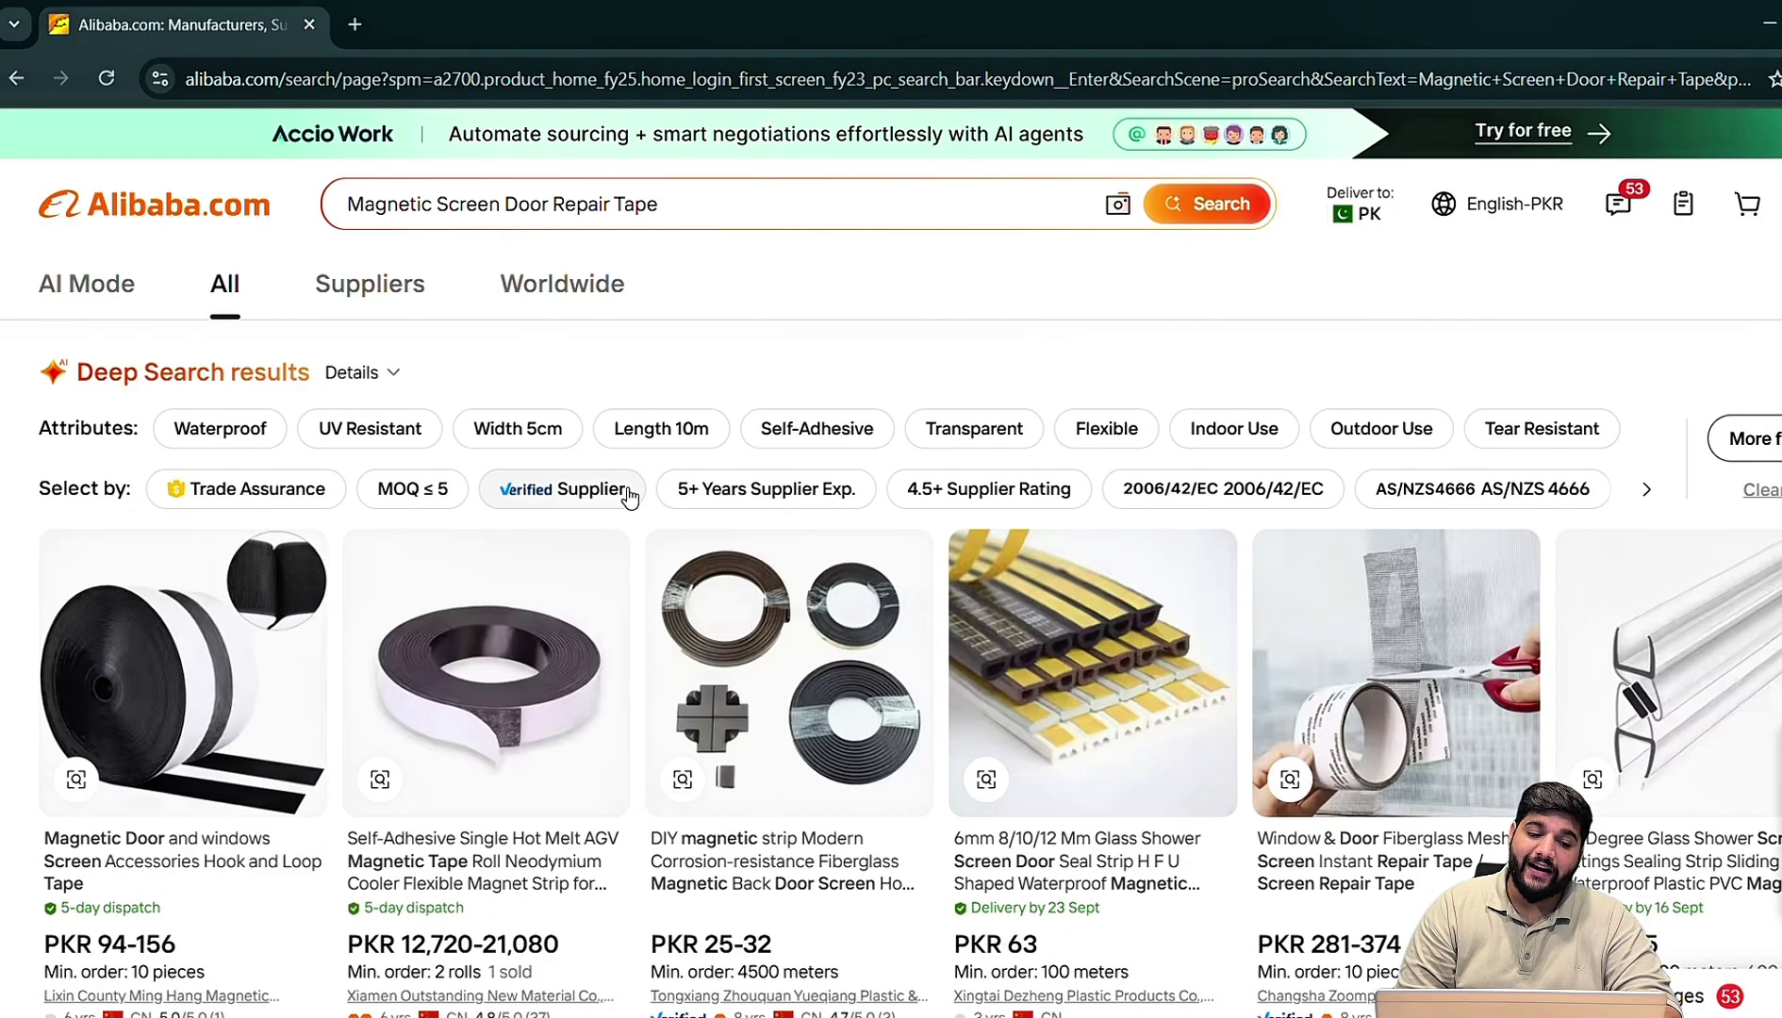
Check the verified supplier details of the DIY magnetic strip and the Window & Door Fiberglass Mesh repair tape offers
{"action": "scroll", "coordinate": [627, 495], "scroll_direction": "down", "scroll_amount": 3}
{"action": "scroll", "coordinate": [630, 497], "scroll_direction": "down", "scroll_amount": 1}
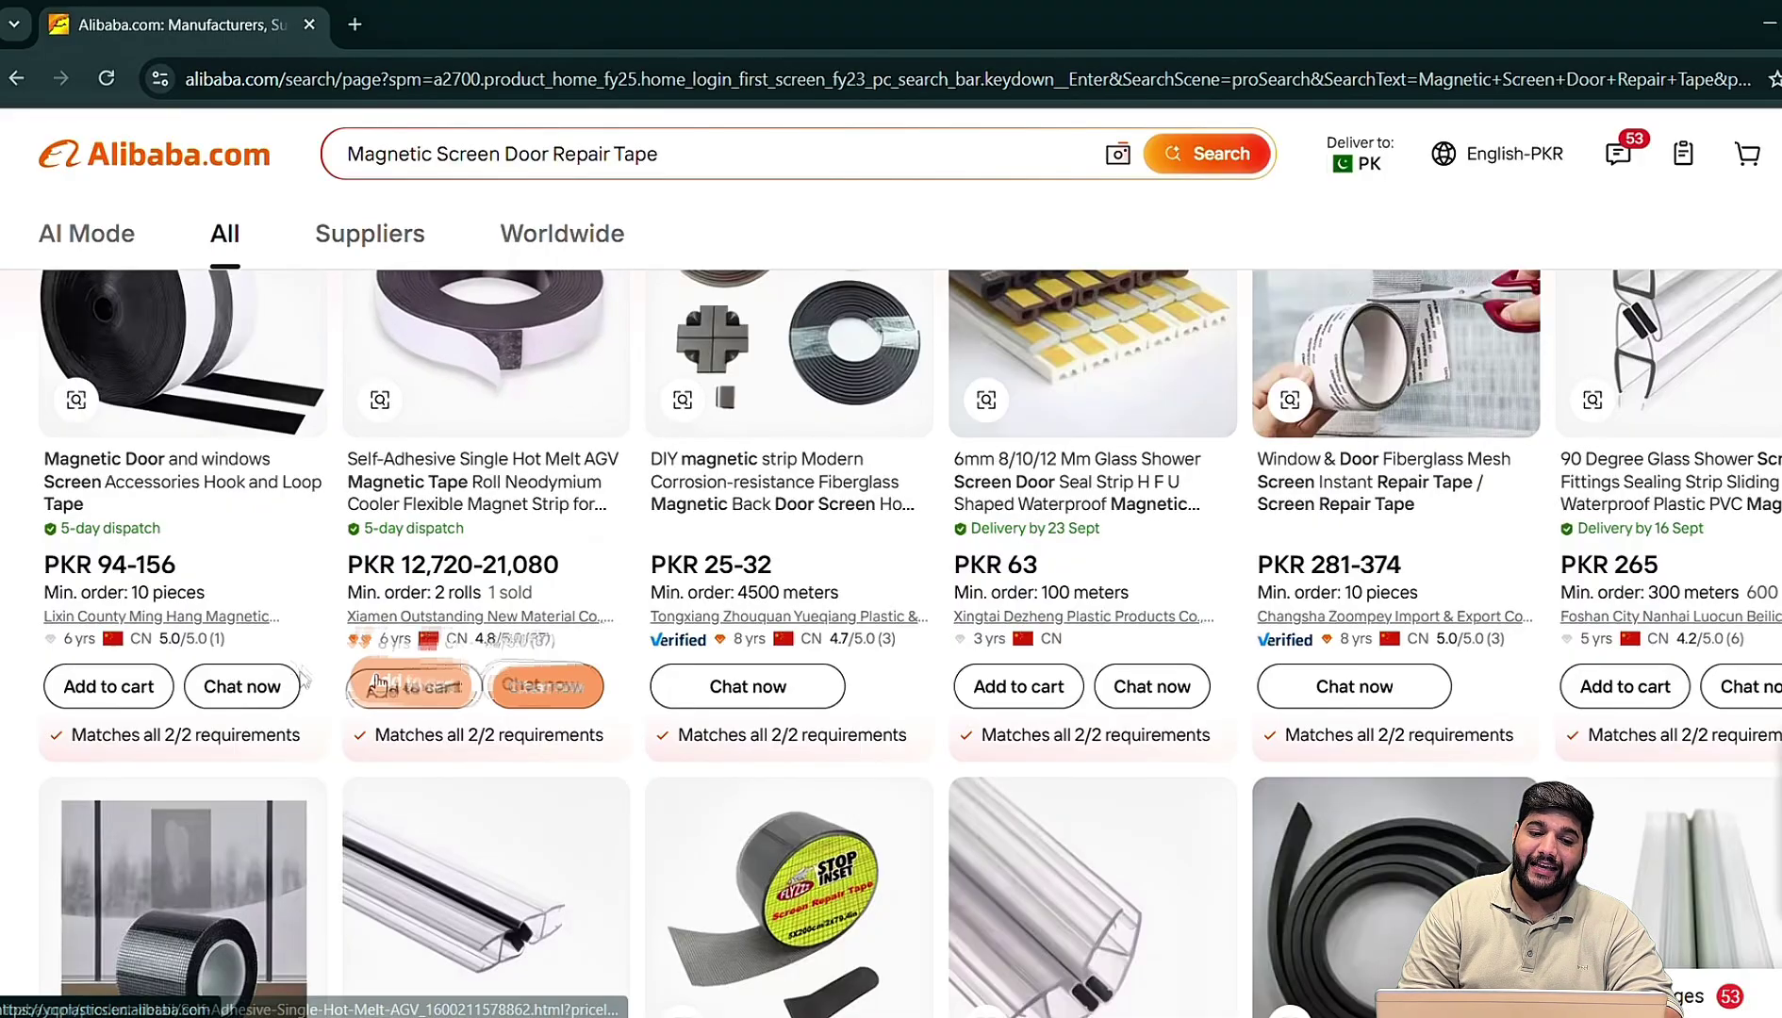
{"action": "scroll", "coordinate": [765, 509], "scroll_direction": "up", "scroll_amount": 1}
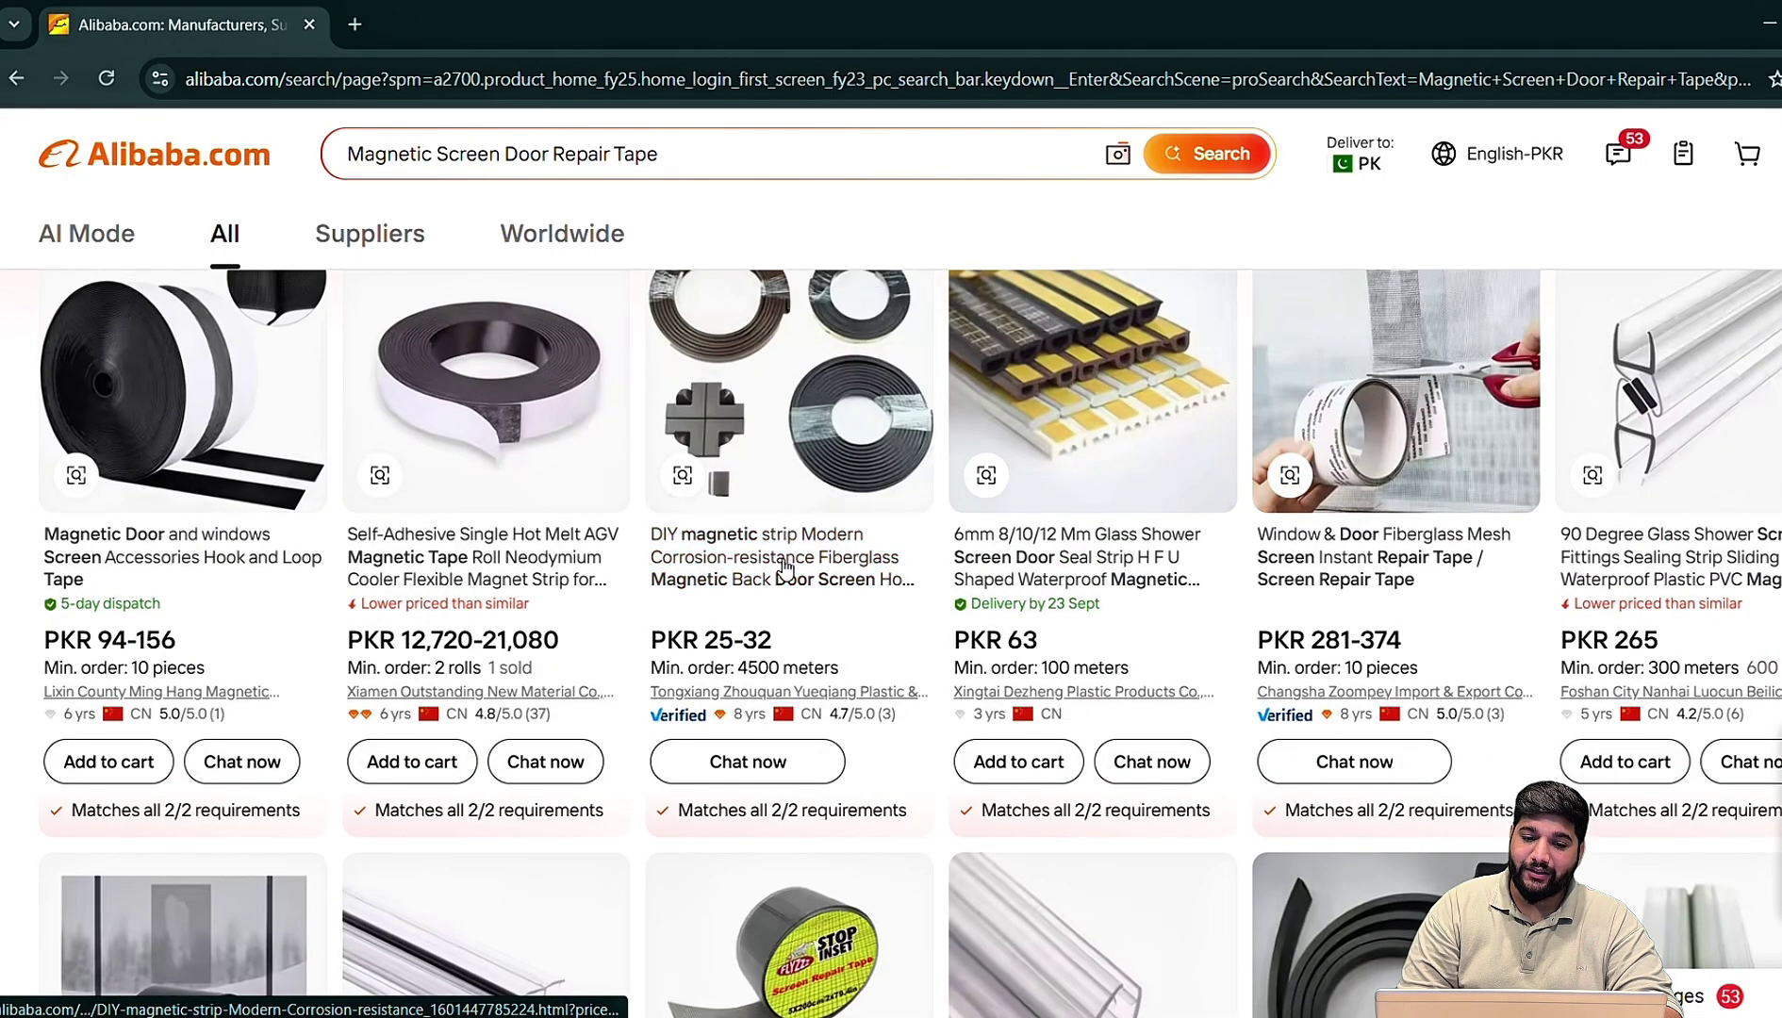
{"action": "mouse_move", "coordinate": [679, 721]}
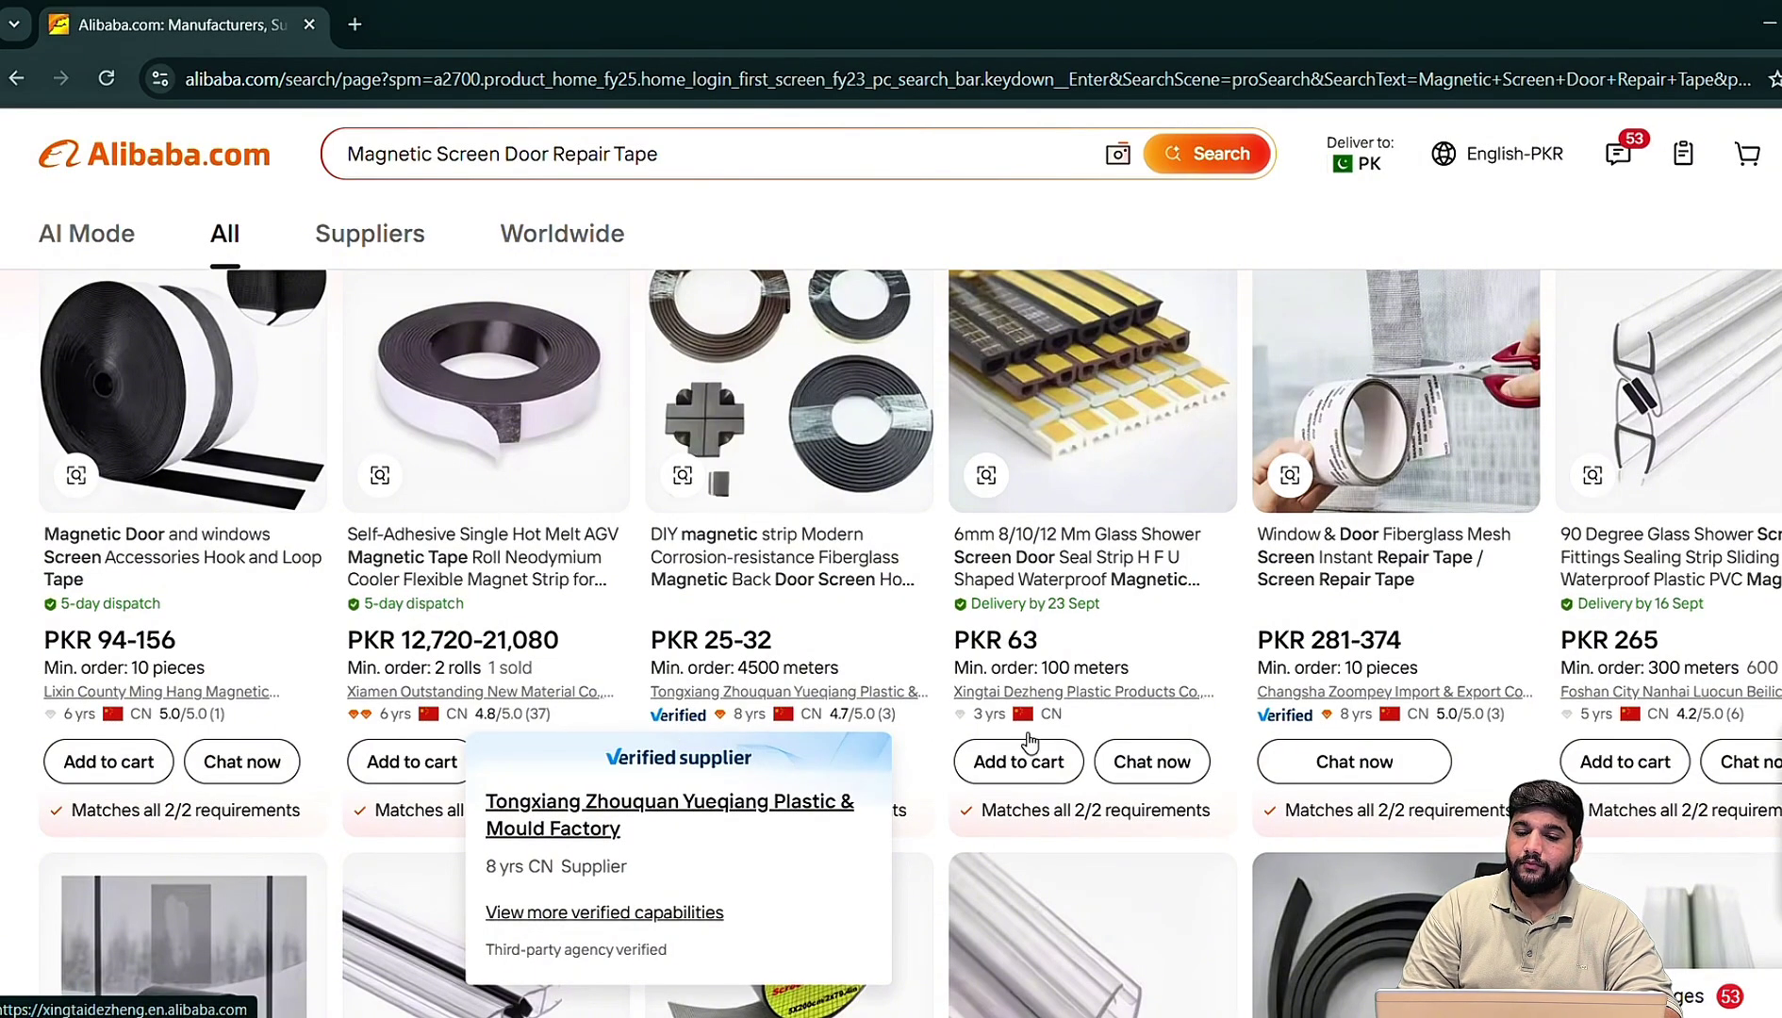
{"action": "mouse_move", "coordinate": [1284, 715]}
Look through the further offers for verified suppliers and go back to the start of the results
{"action": "scroll", "coordinate": [1281, 730], "scroll_direction": "down", "scroll_amount": 5}
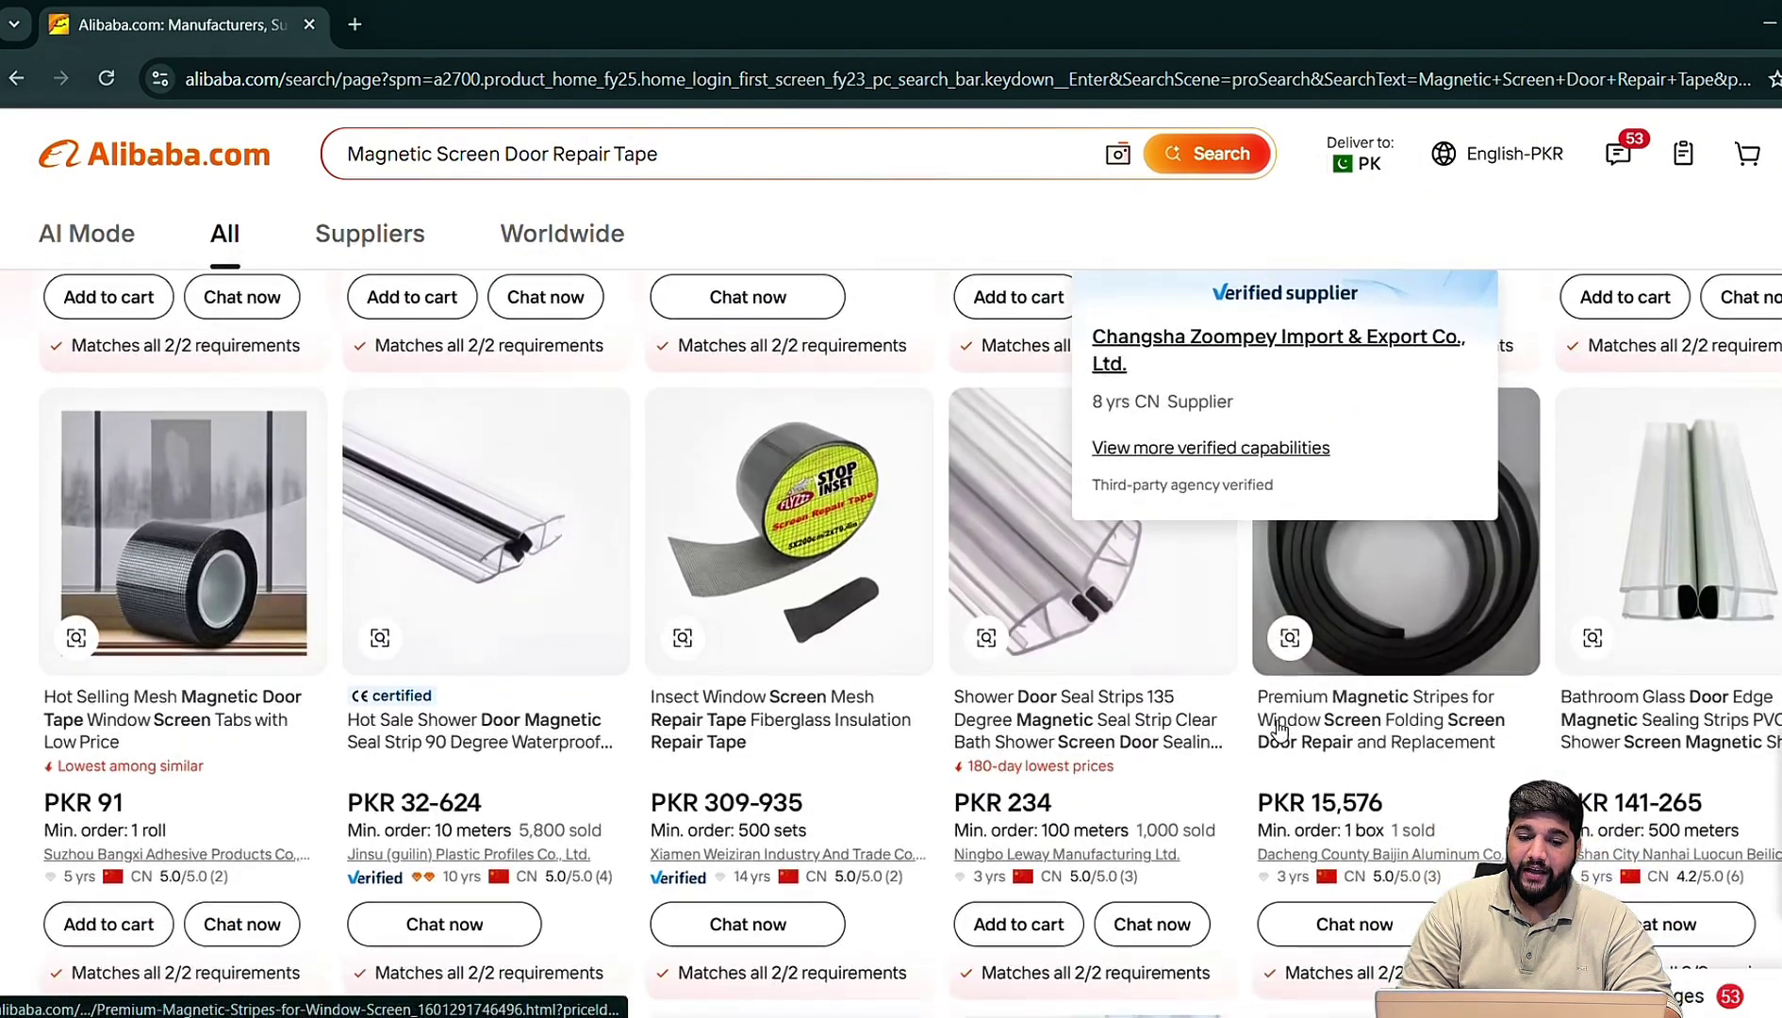
{"action": "scroll", "coordinate": [1277, 729], "scroll_direction": "down", "scroll_amount": 1}
{"action": "scroll", "coordinate": [802, 704], "scroll_direction": "down", "scroll_amount": 5}
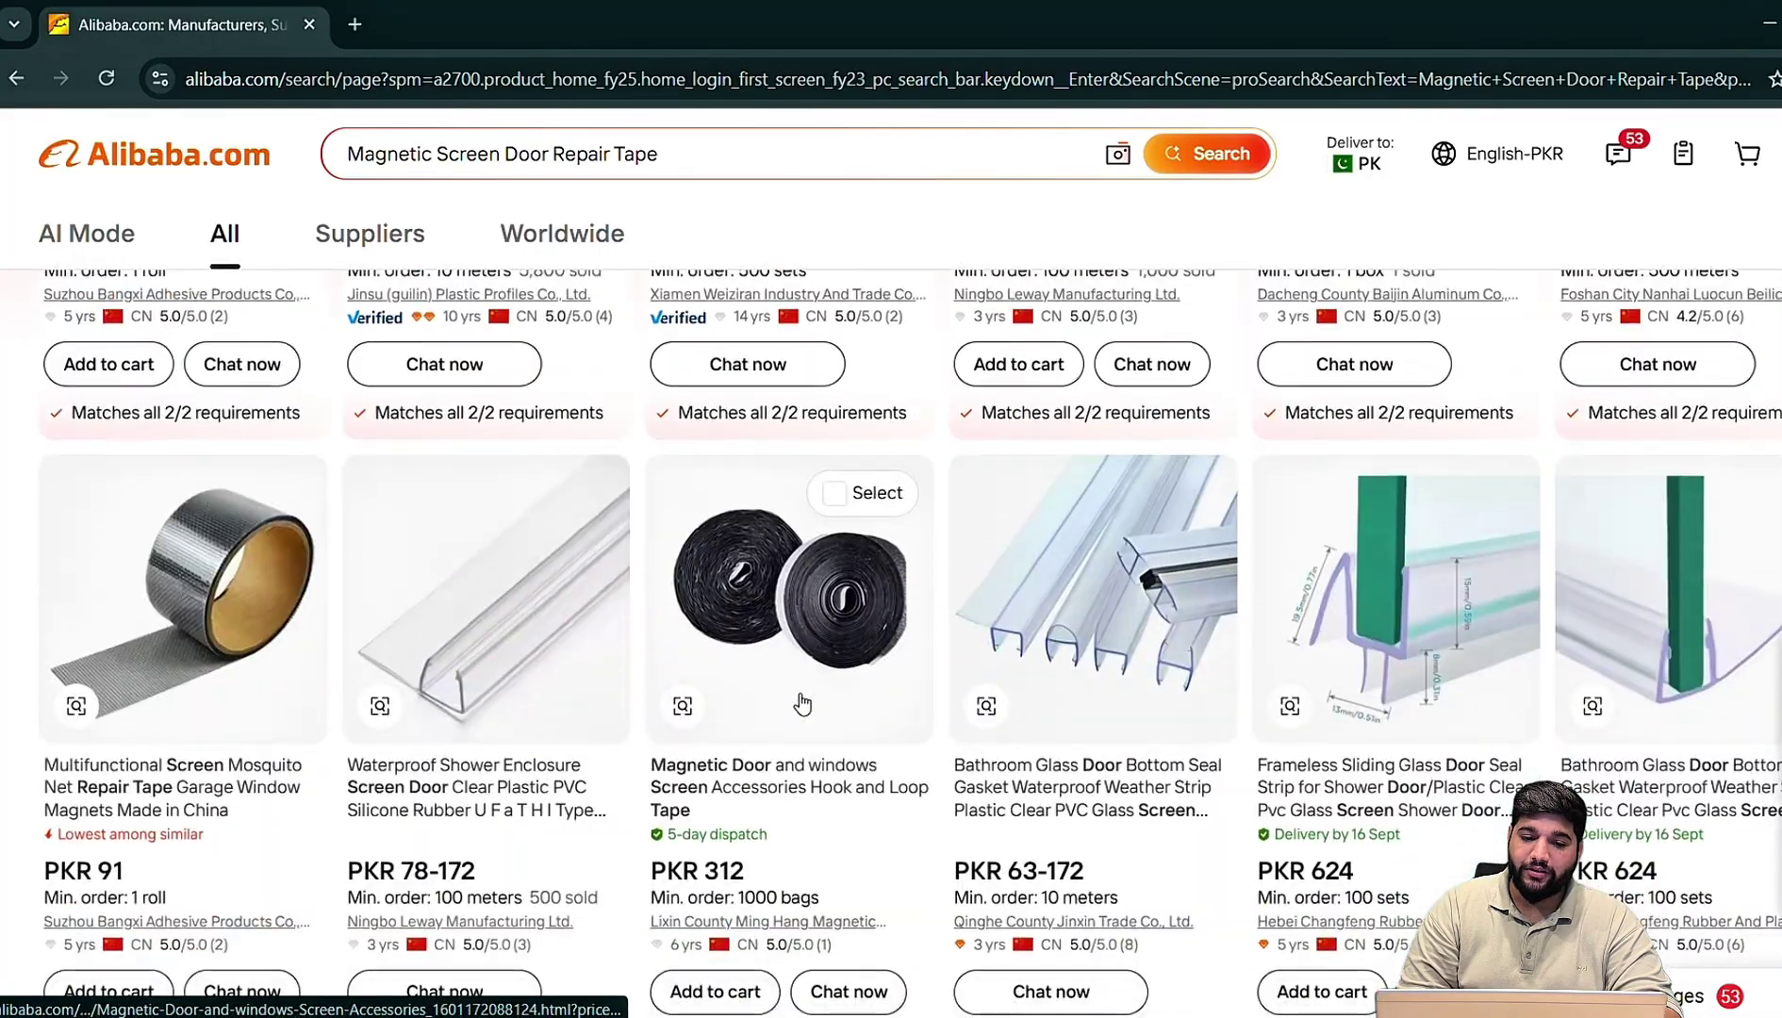
{"action": "scroll", "coordinate": [802, 704], "scroll_direction": "down", "scroll_amount": 8}
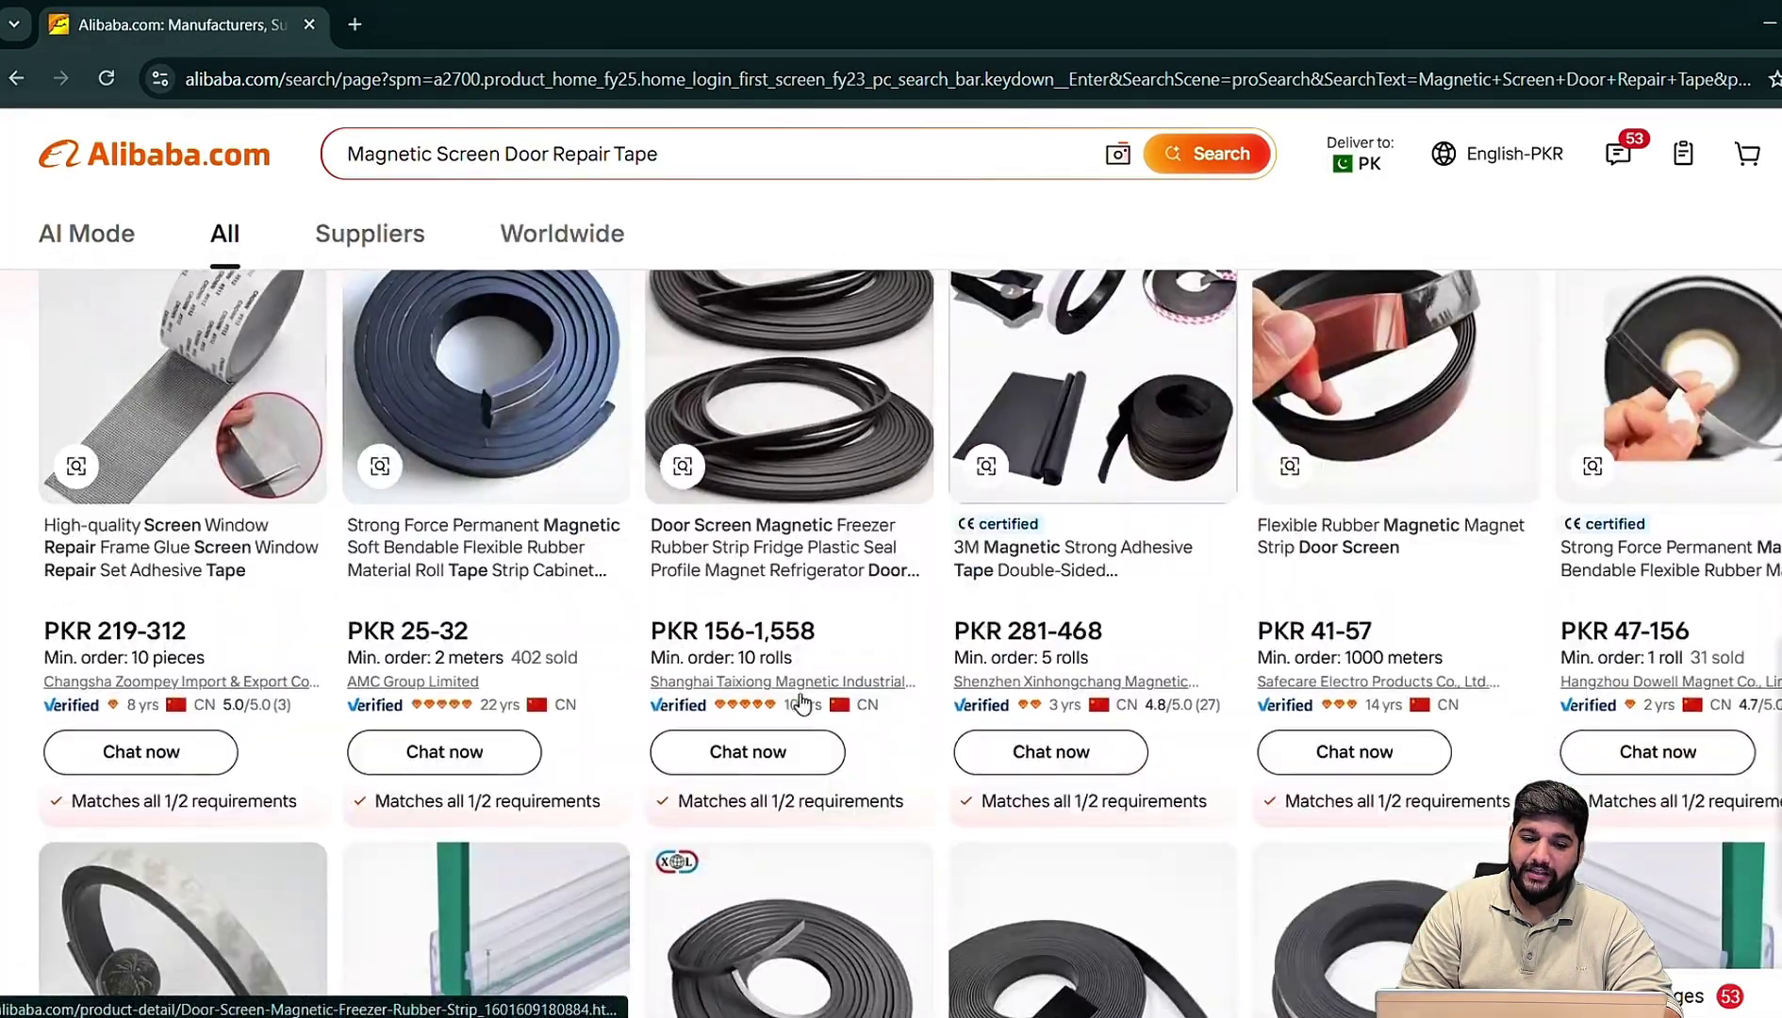
{"action": "scroll", "coordinate": [803, 704], "scroll_direction": "down", "scroll_amount": 3}
{"action": "scroll", "coordinate": [803, 705], "scroll_direction": "up", "scroll_amount": 20}
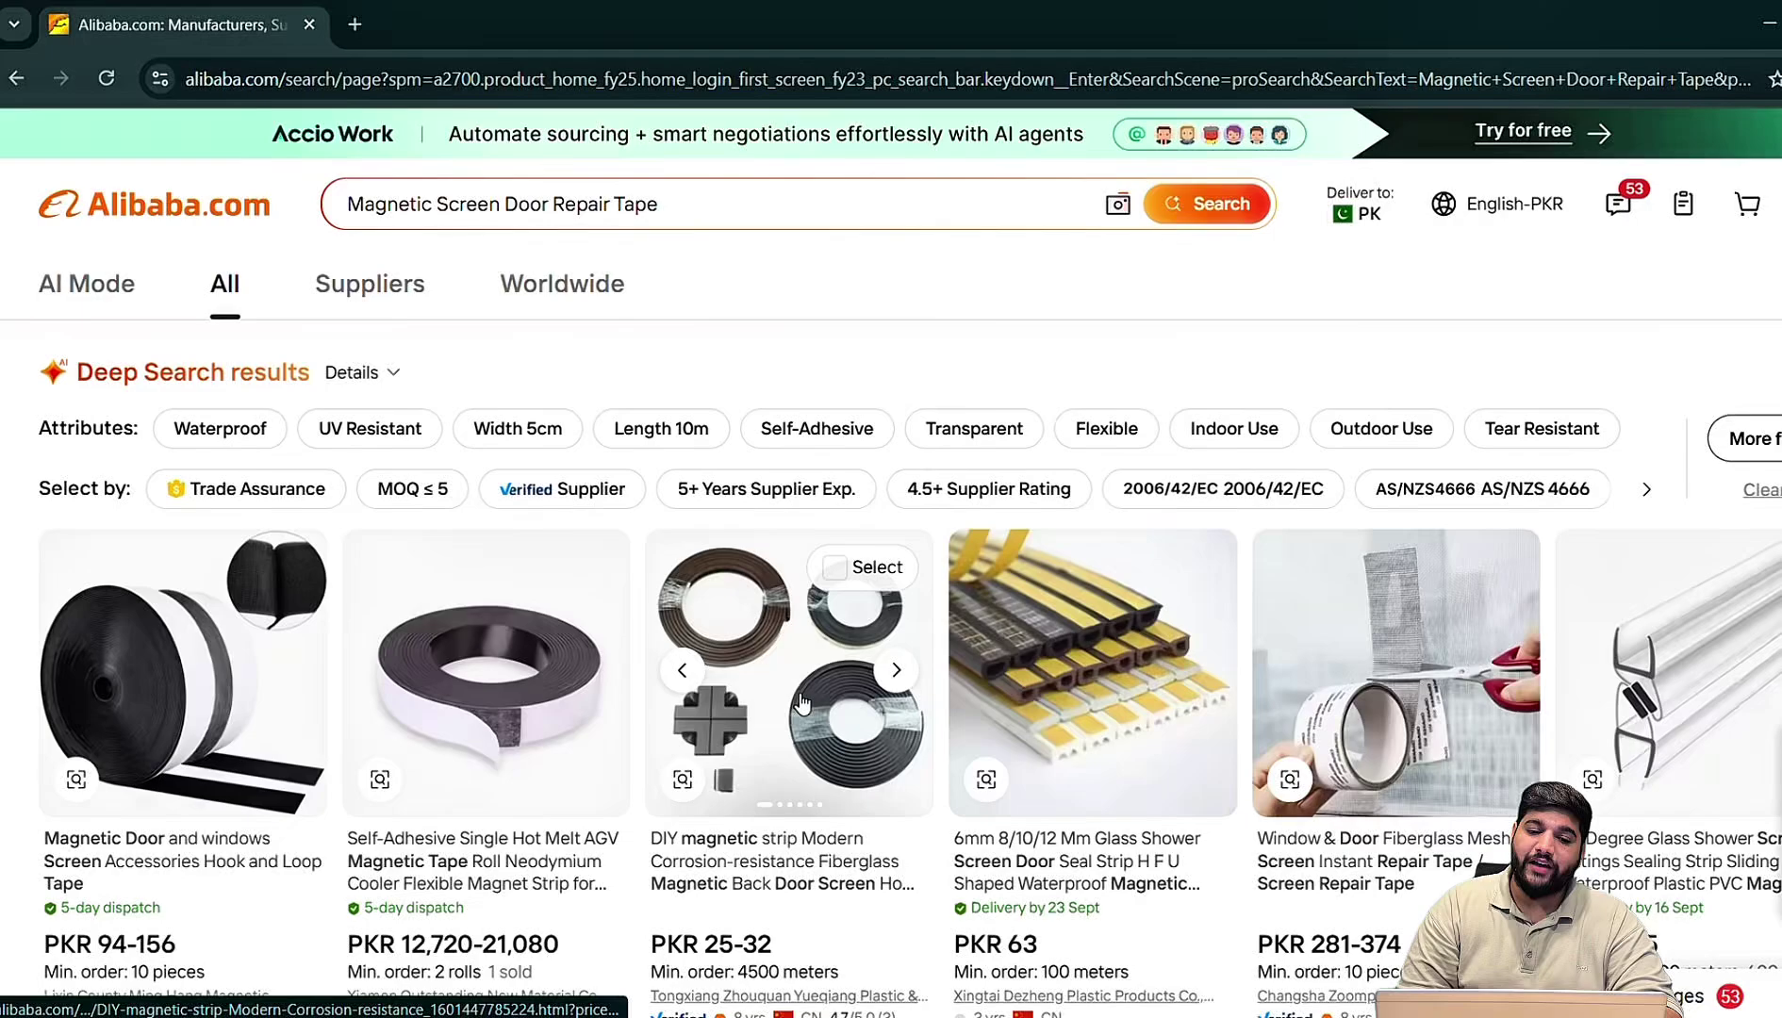
Open the Insect Window Screen Mesh Repair Tape Fiberglass Insulation Repair Tape listing and review its prices and options
{"action": "scroll", "coordinate": [486, 708], "scroll_direction": "down", "scroll_amount": 2}
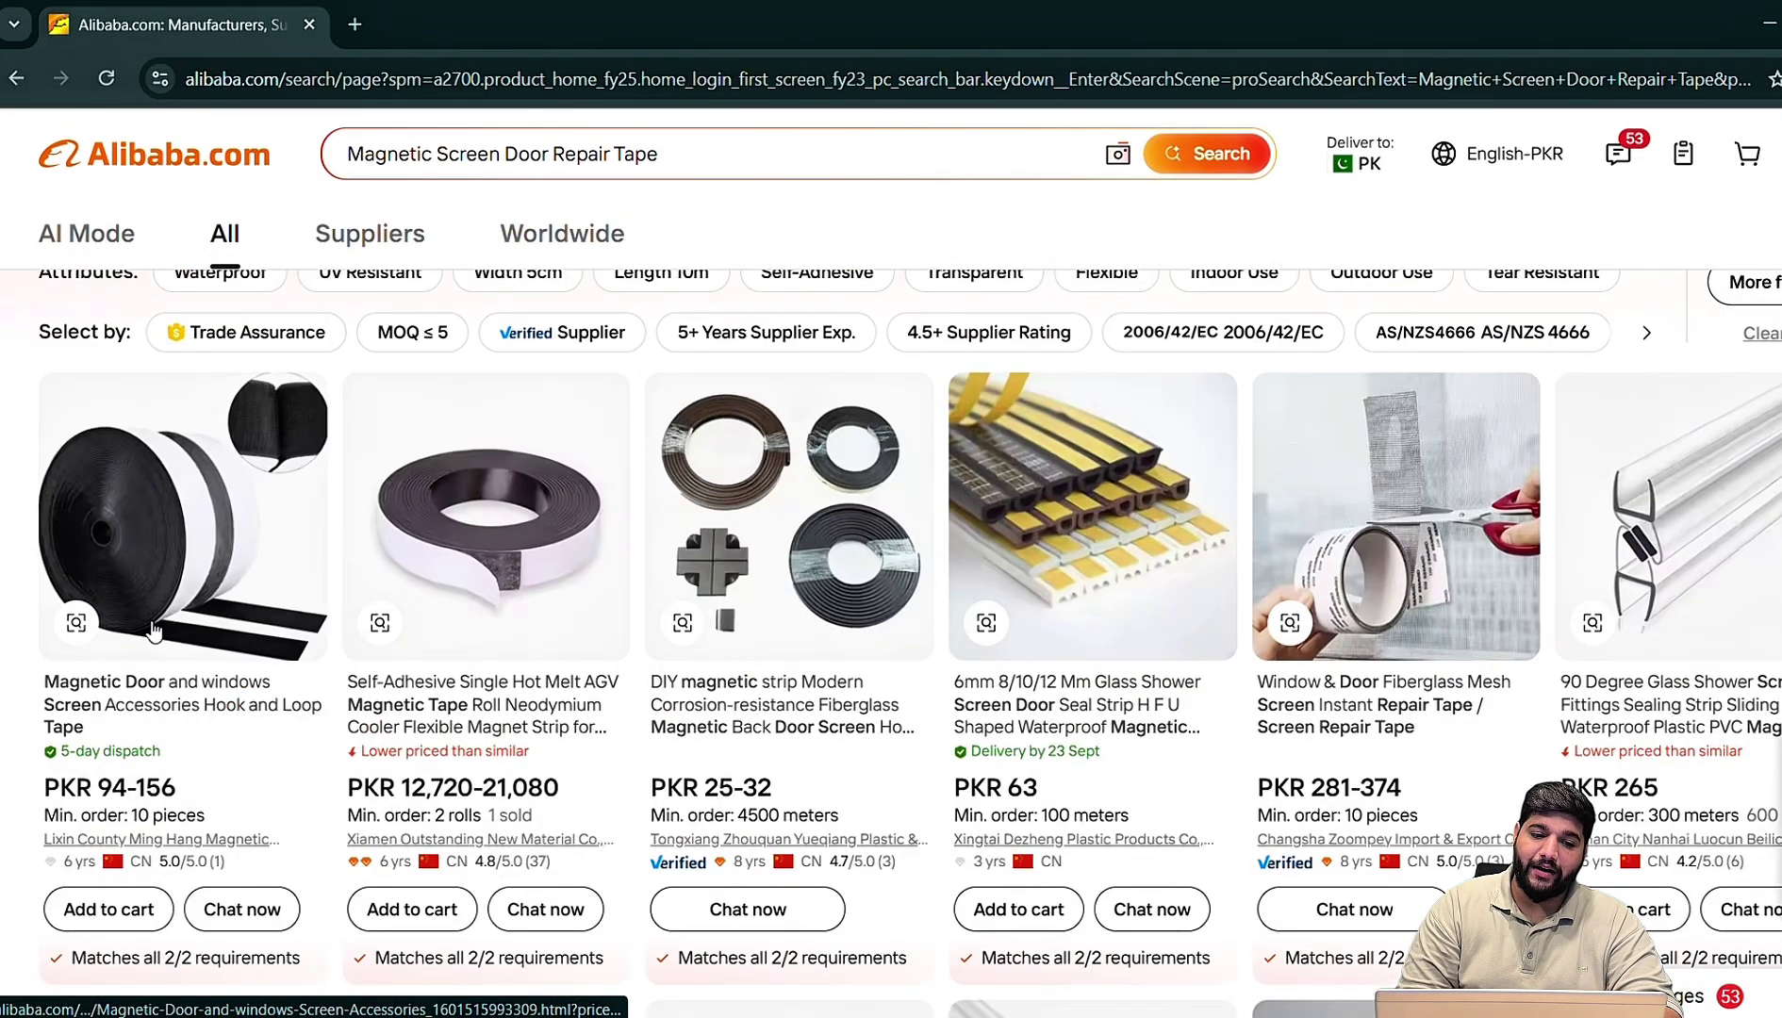
{"action": "scroll", "coordinate": [366, 652], "scroll_direction": "down", "scroll_amount": 6}
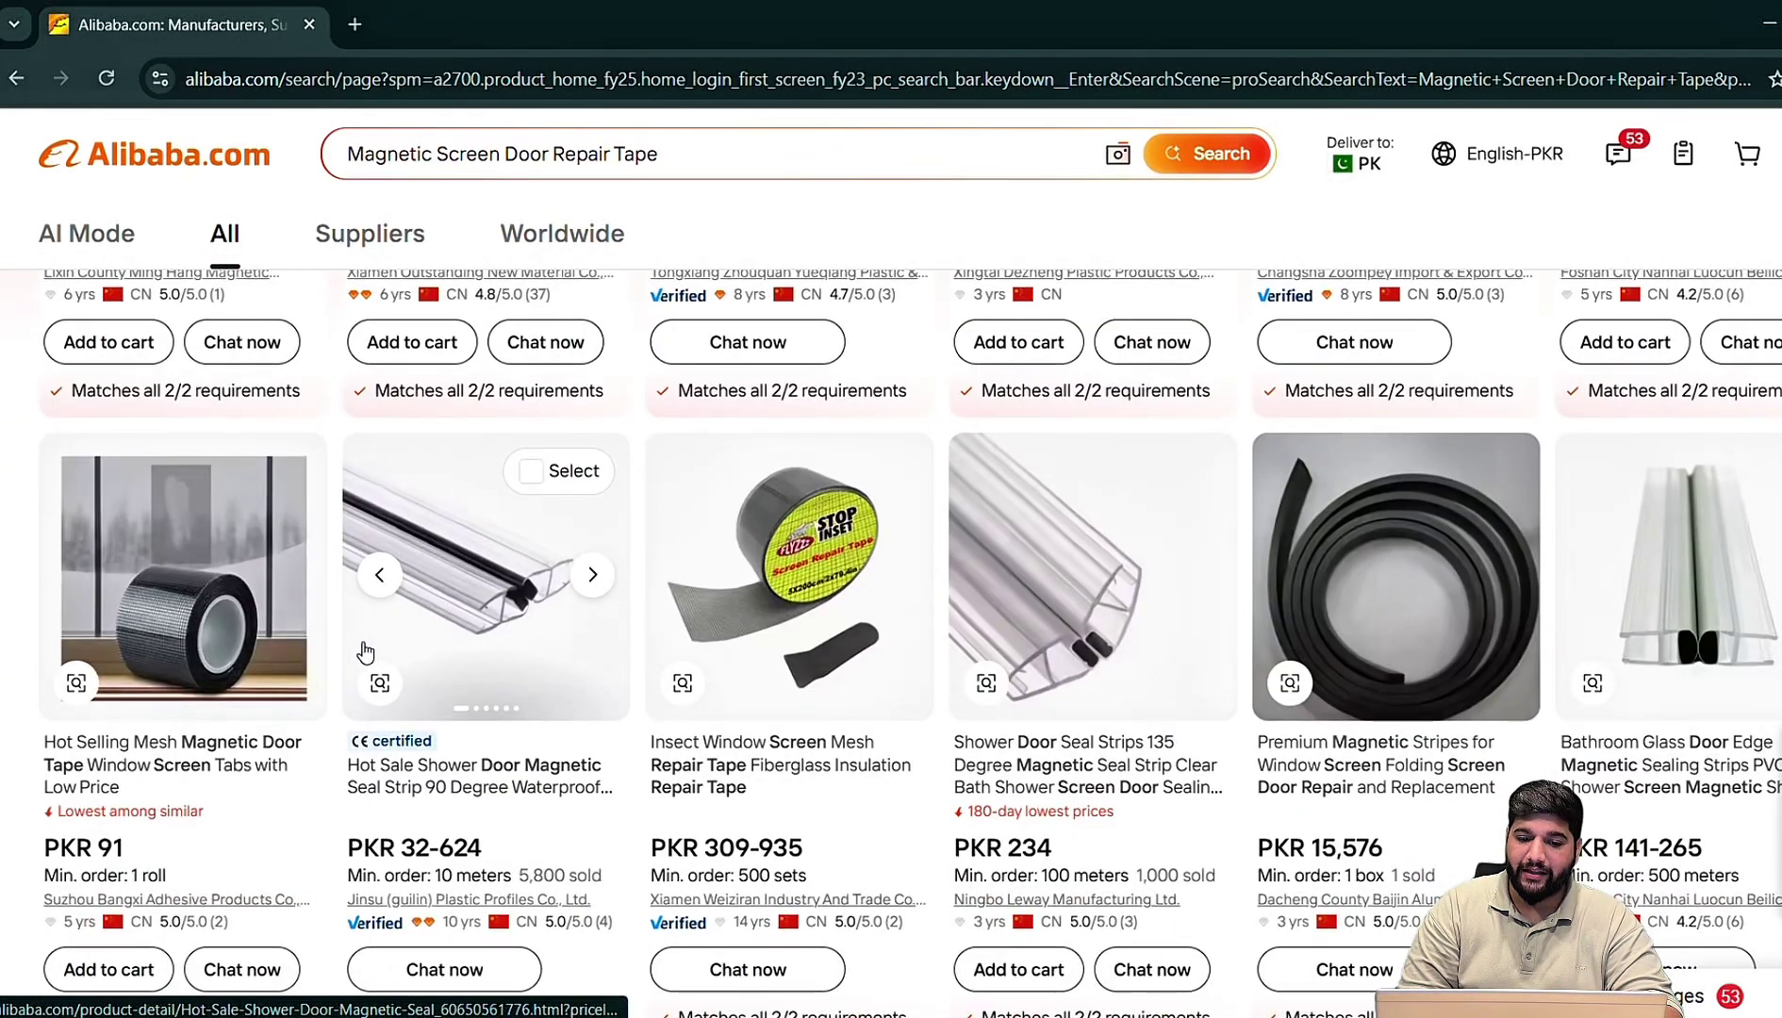
{"action": "left_click", "coordinate": [771, 570]}
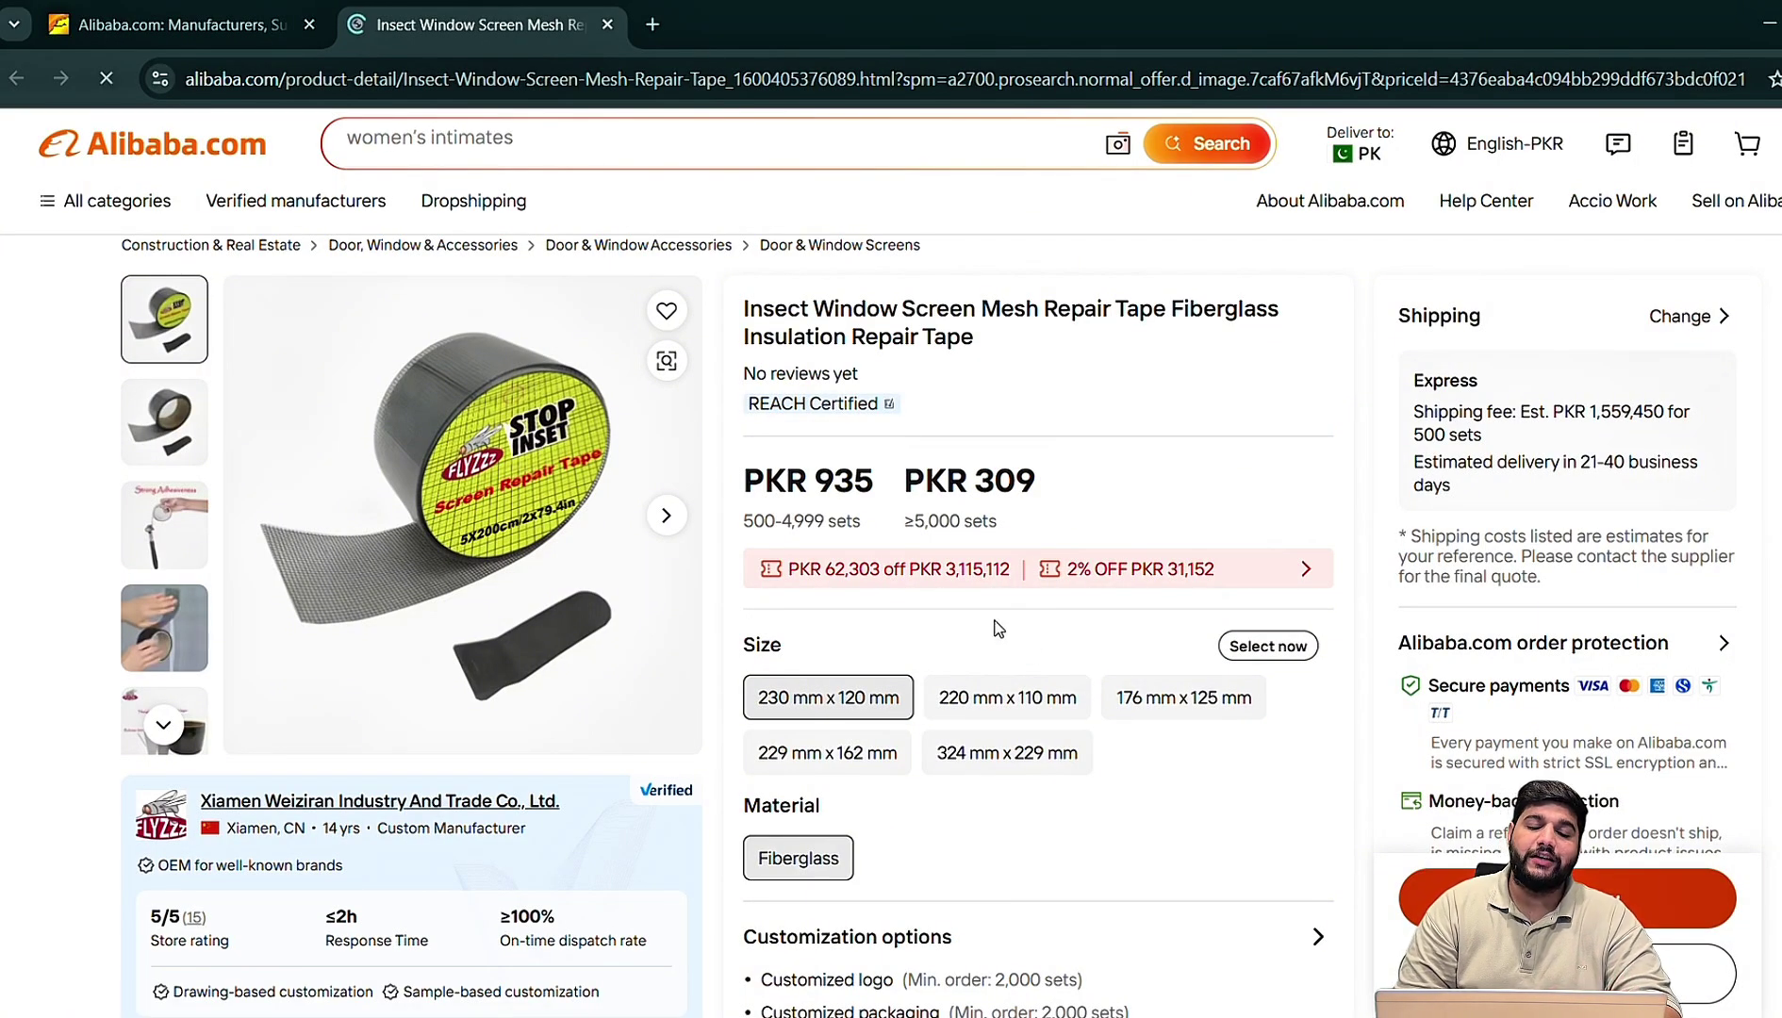
{"action": "scroll", "coordinate": [987, 612], "scroll_direction": "down", "scroll_amount": 2}
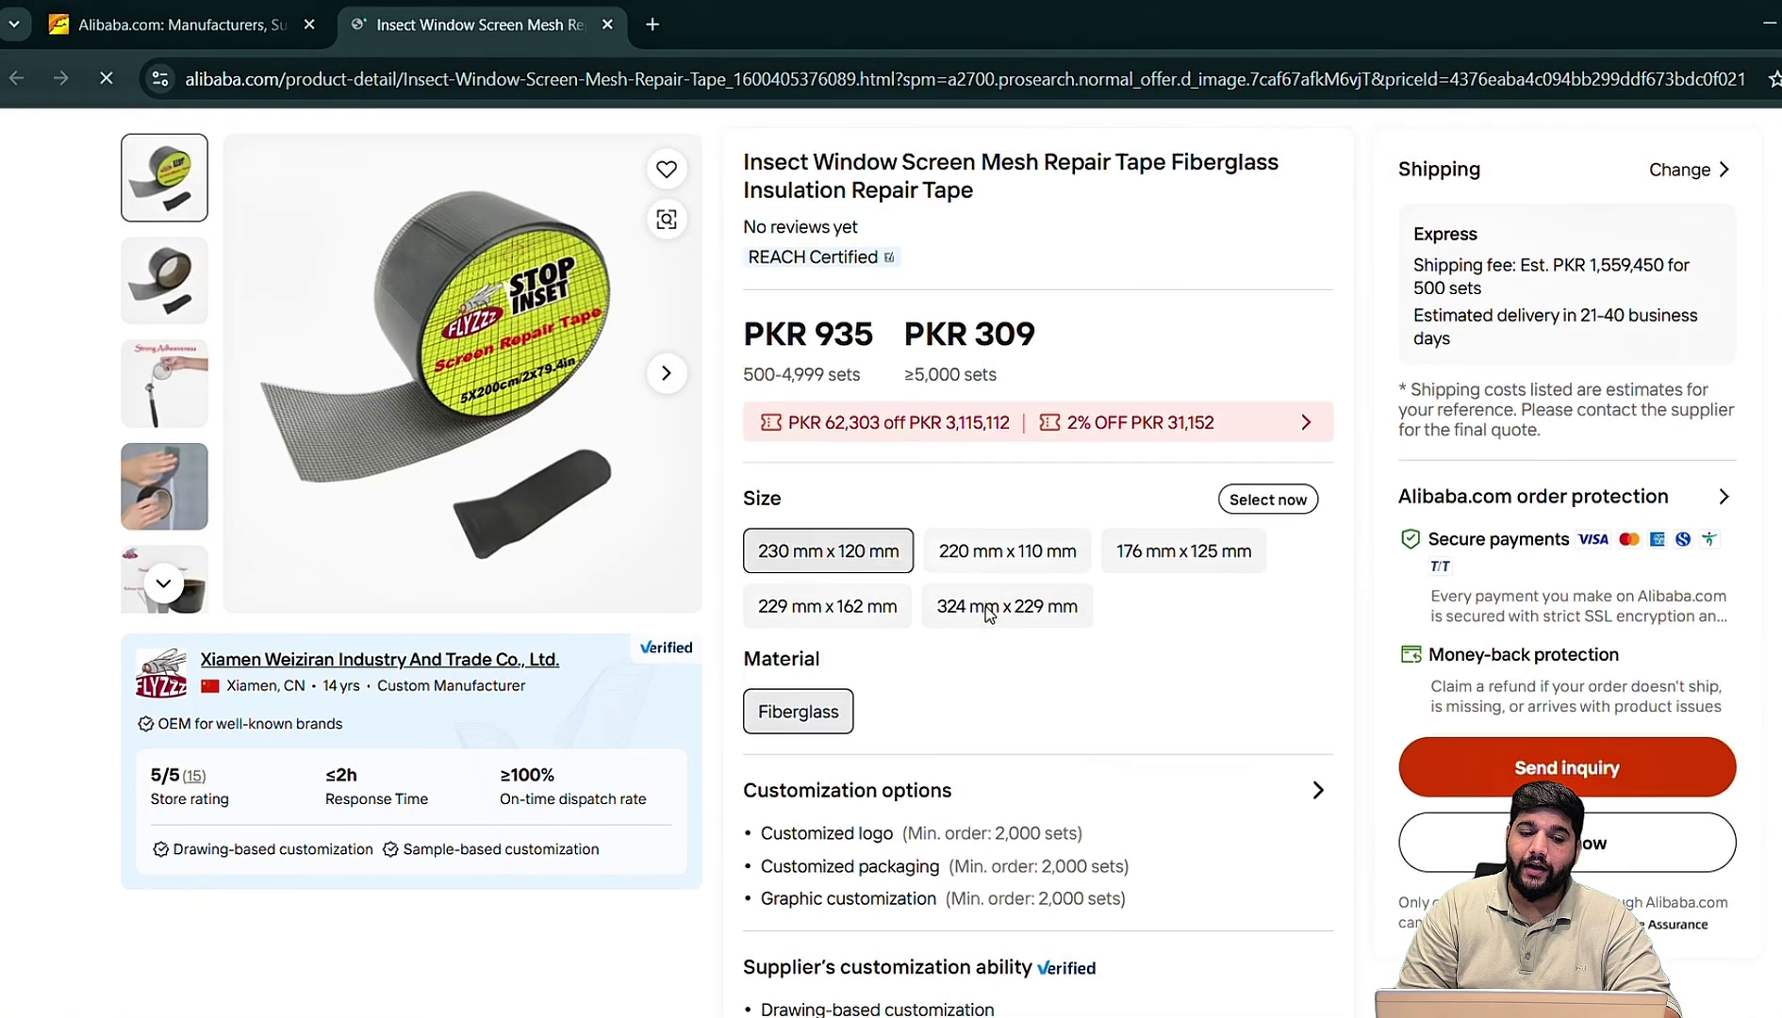
{"action": "scroll", "coordinate": [988, 613], "scroll_direction": "up", "scroll_amount": 1}
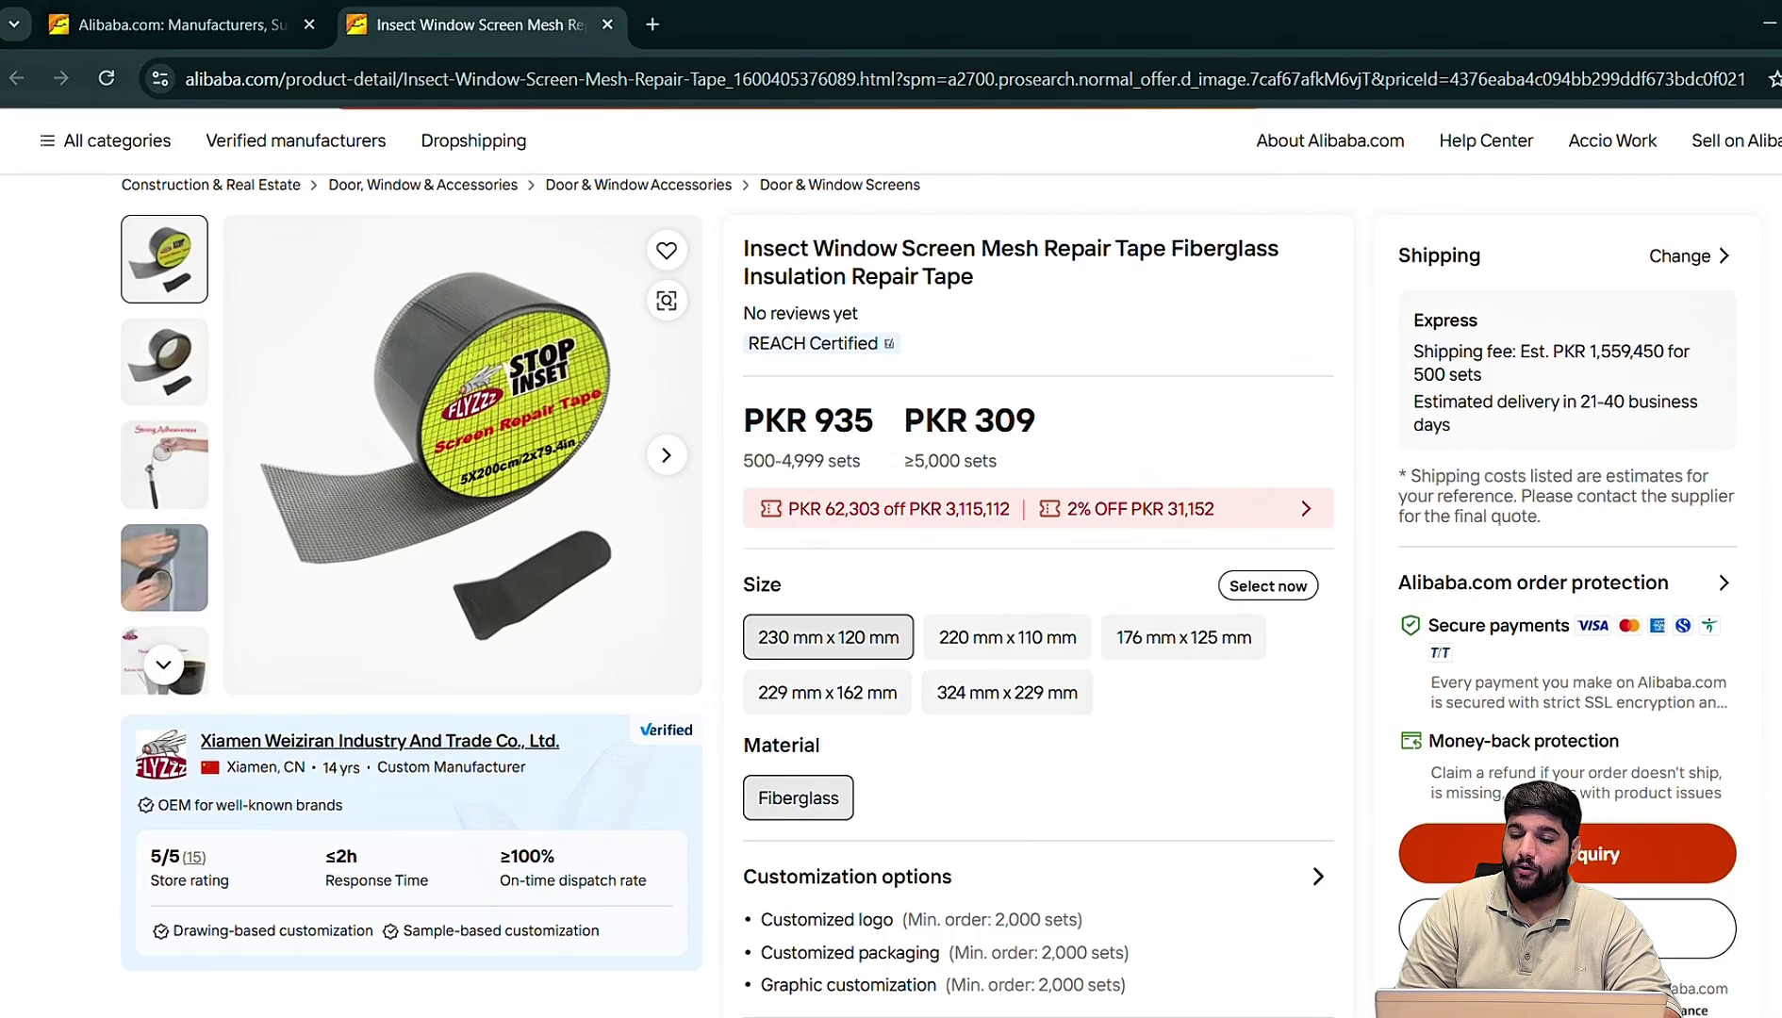
View the supplier's chat window from the mesh repair tape listing, then close it without sending a message
{"action": "left_click", "coordinate": [1567, 929]}
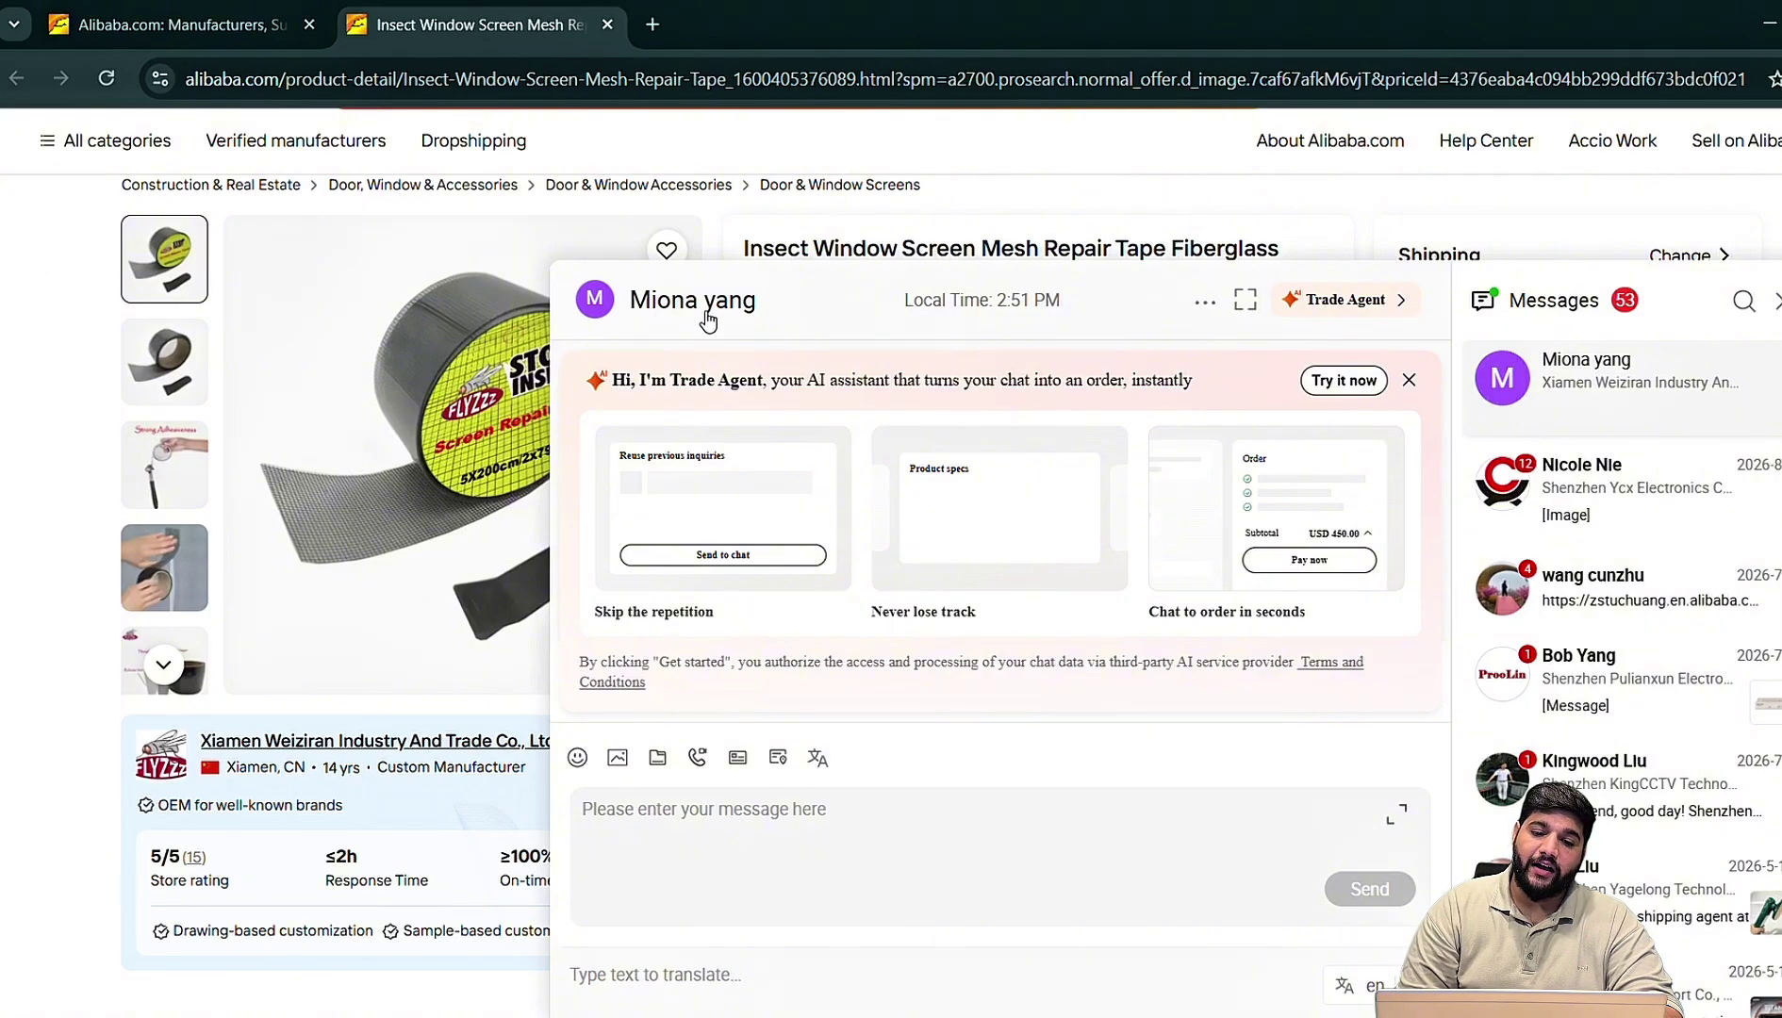
{"action": "left_click", "coordinate": [701, 828]}
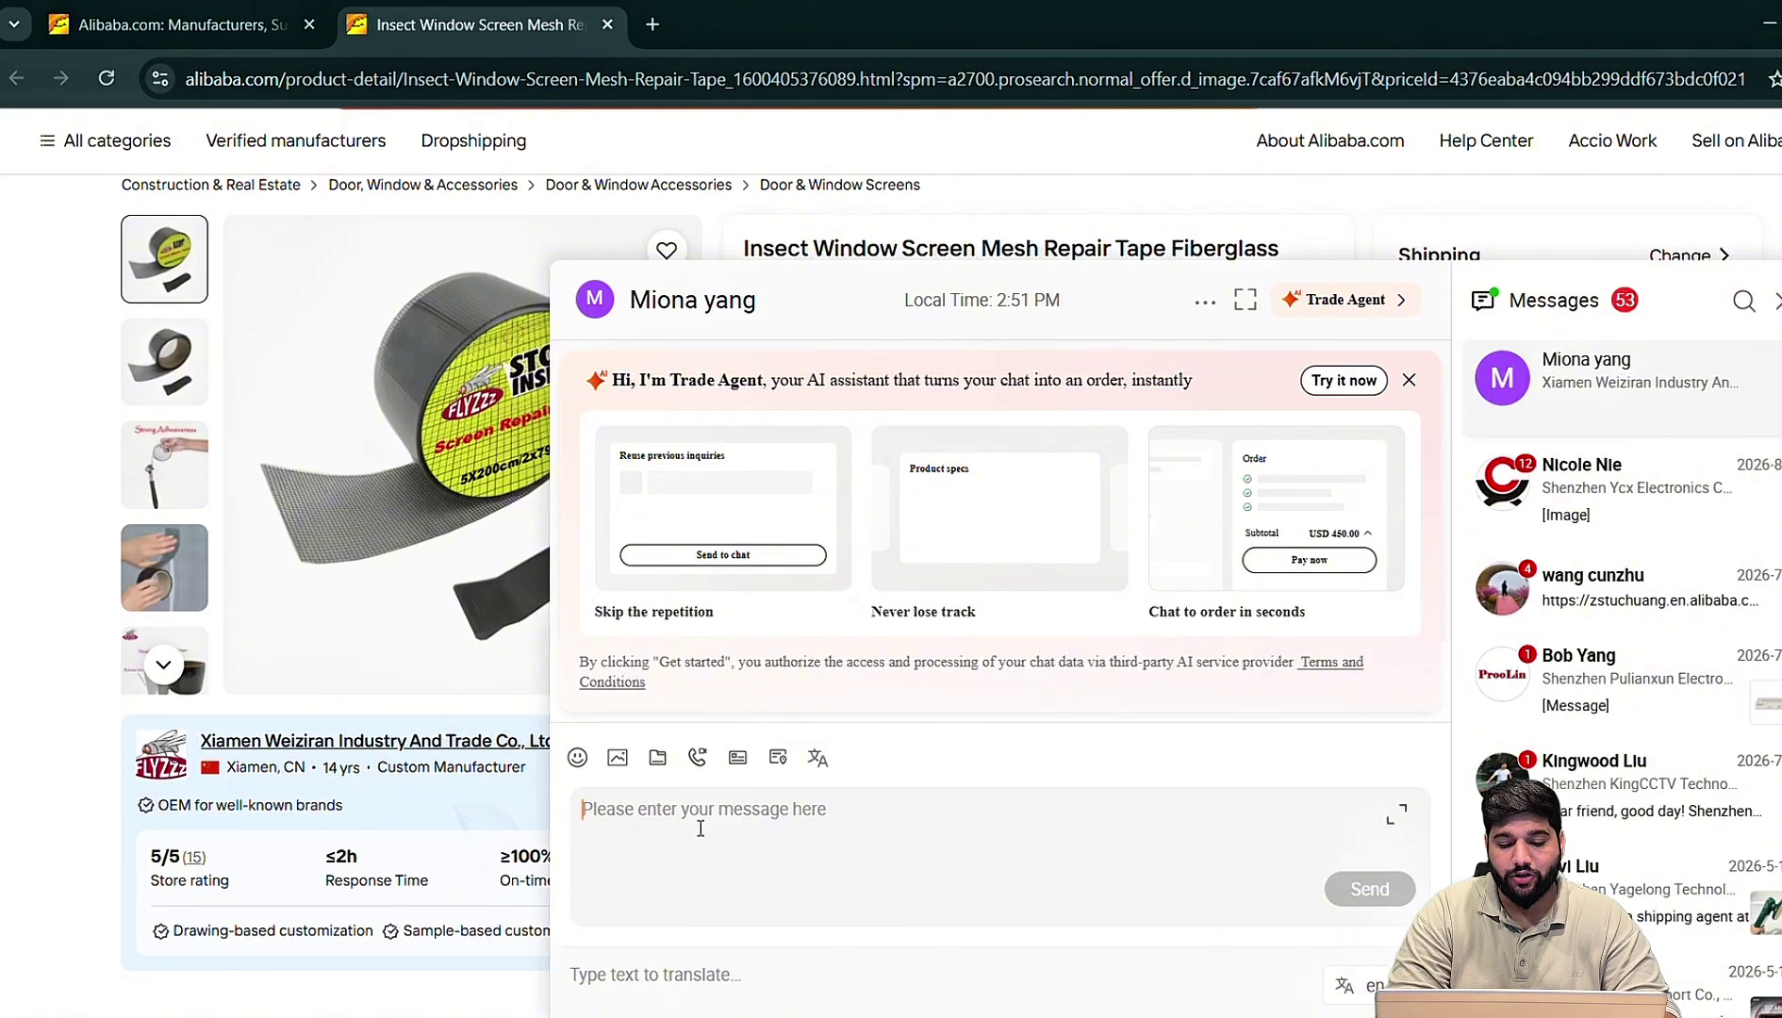
{"action": "key", "text": "ctrl+h"}
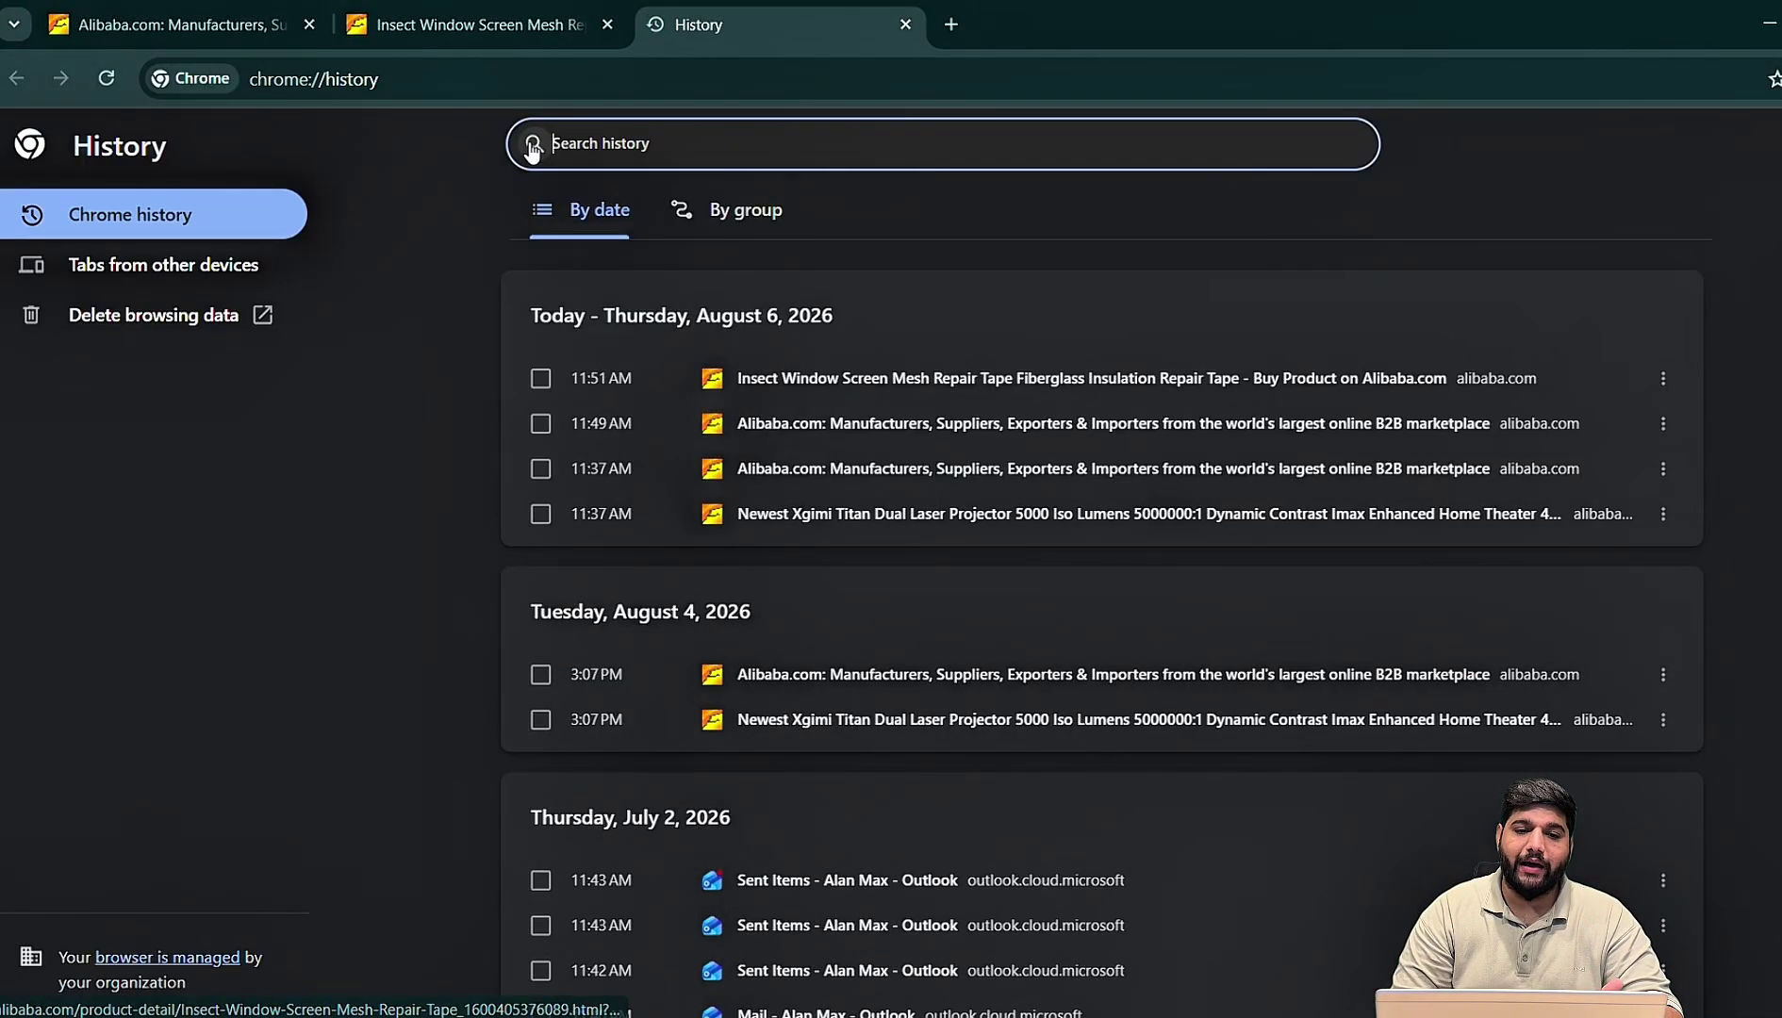
{"action": "left_click", "coordinate": [472, 25]}
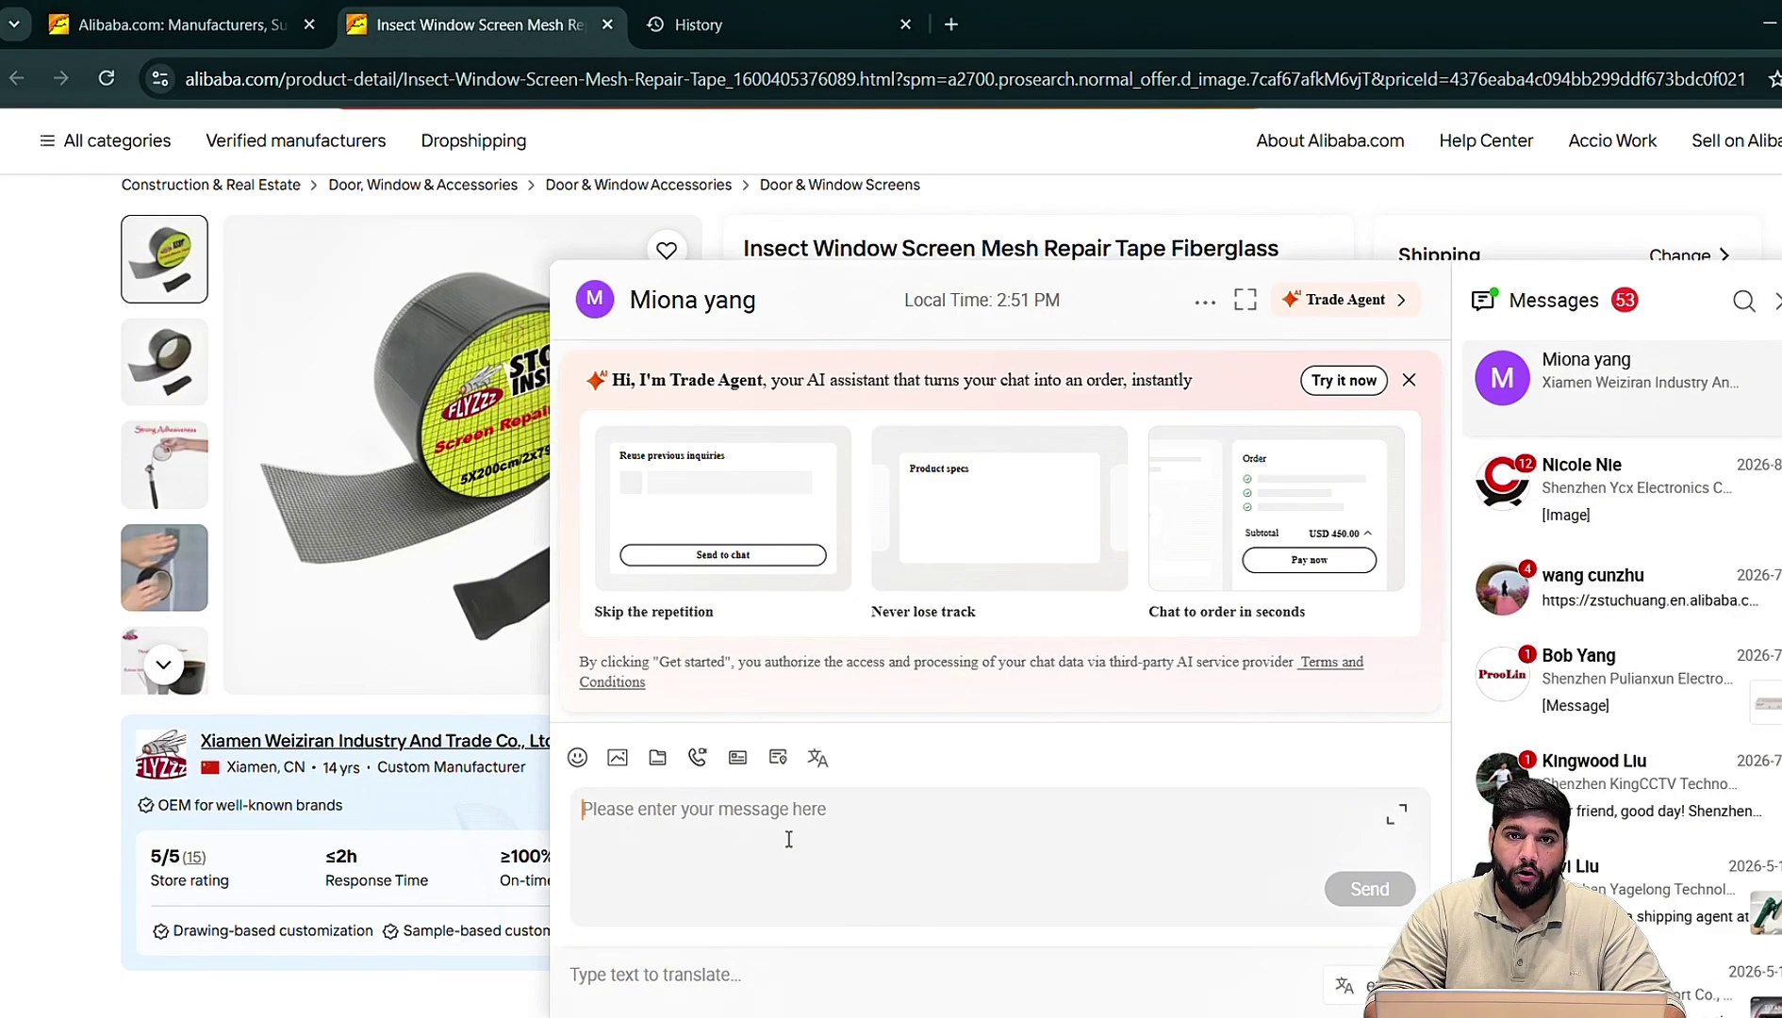
{"action": "left_click", "coordinate": [1772, 309]}
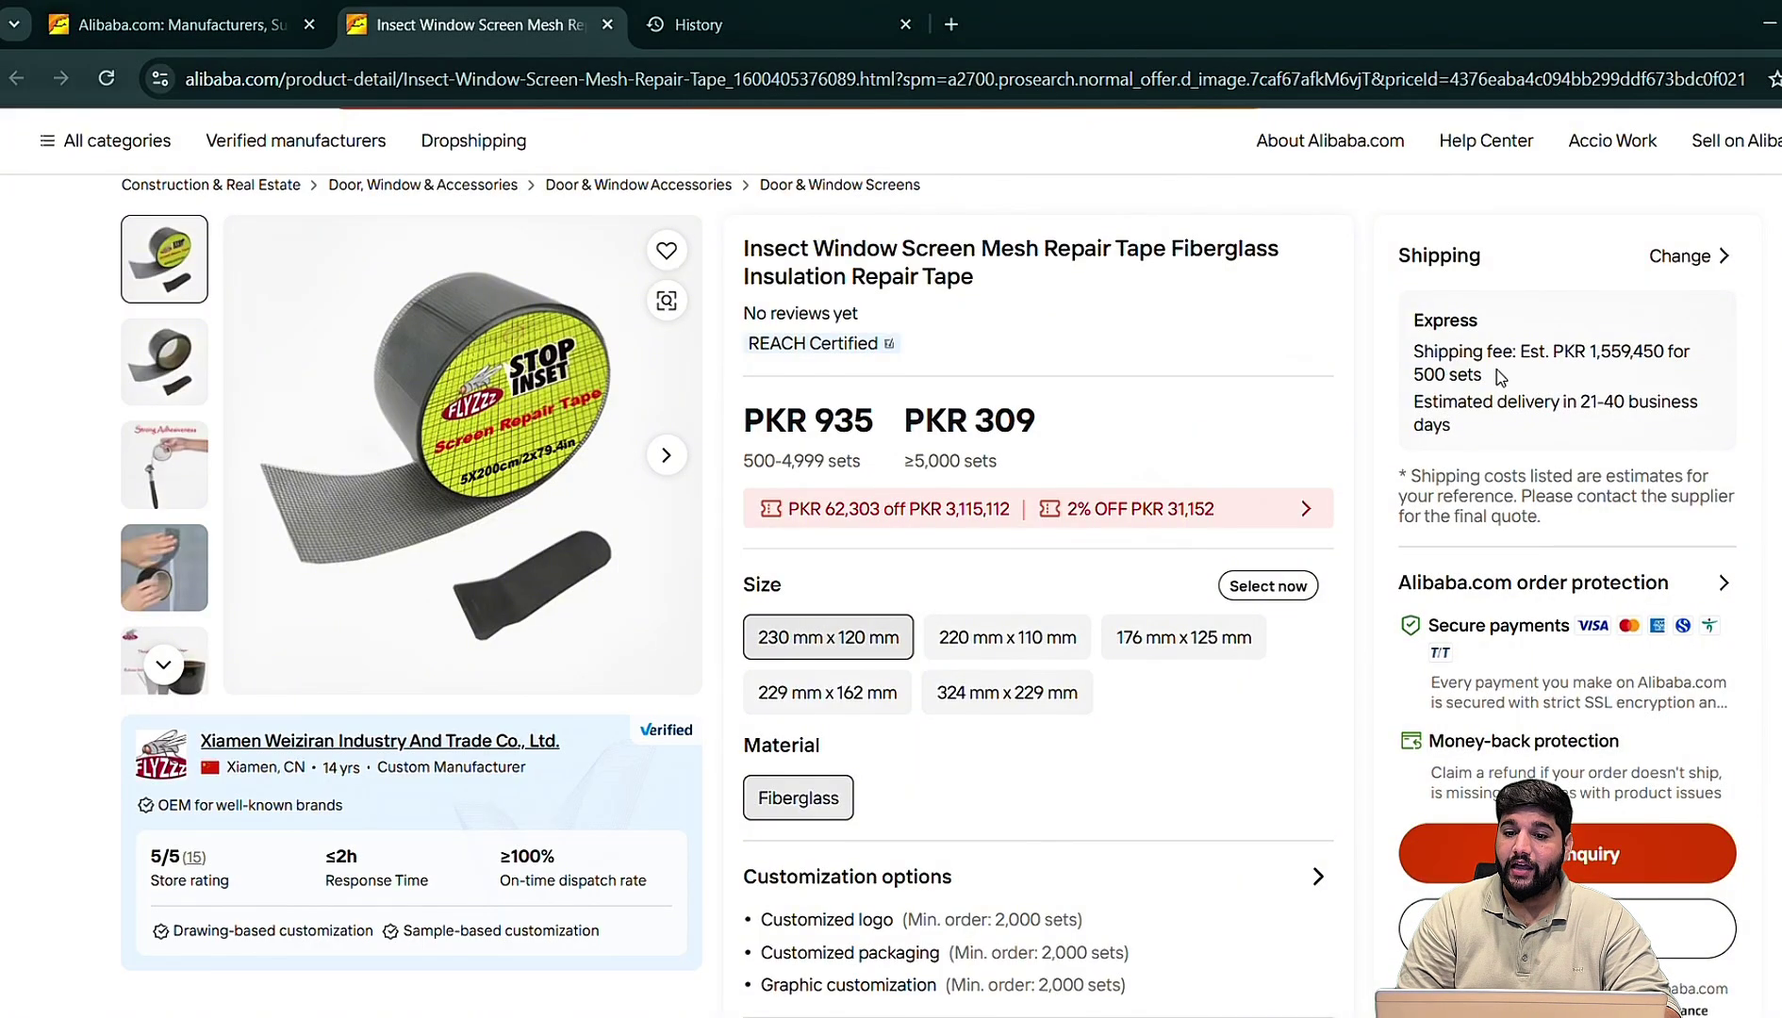
Check the estimated express shipping fee for 500 sets of the mesh repair tape
{"action": "left_click_drag", "start_coordinate": [1487, 375], "coordinate": [1433, 354]}
{"action": "left_click", "coordinate": [1408, 353]}
{"action": "left_click", "coordinate": [1490, 374]}
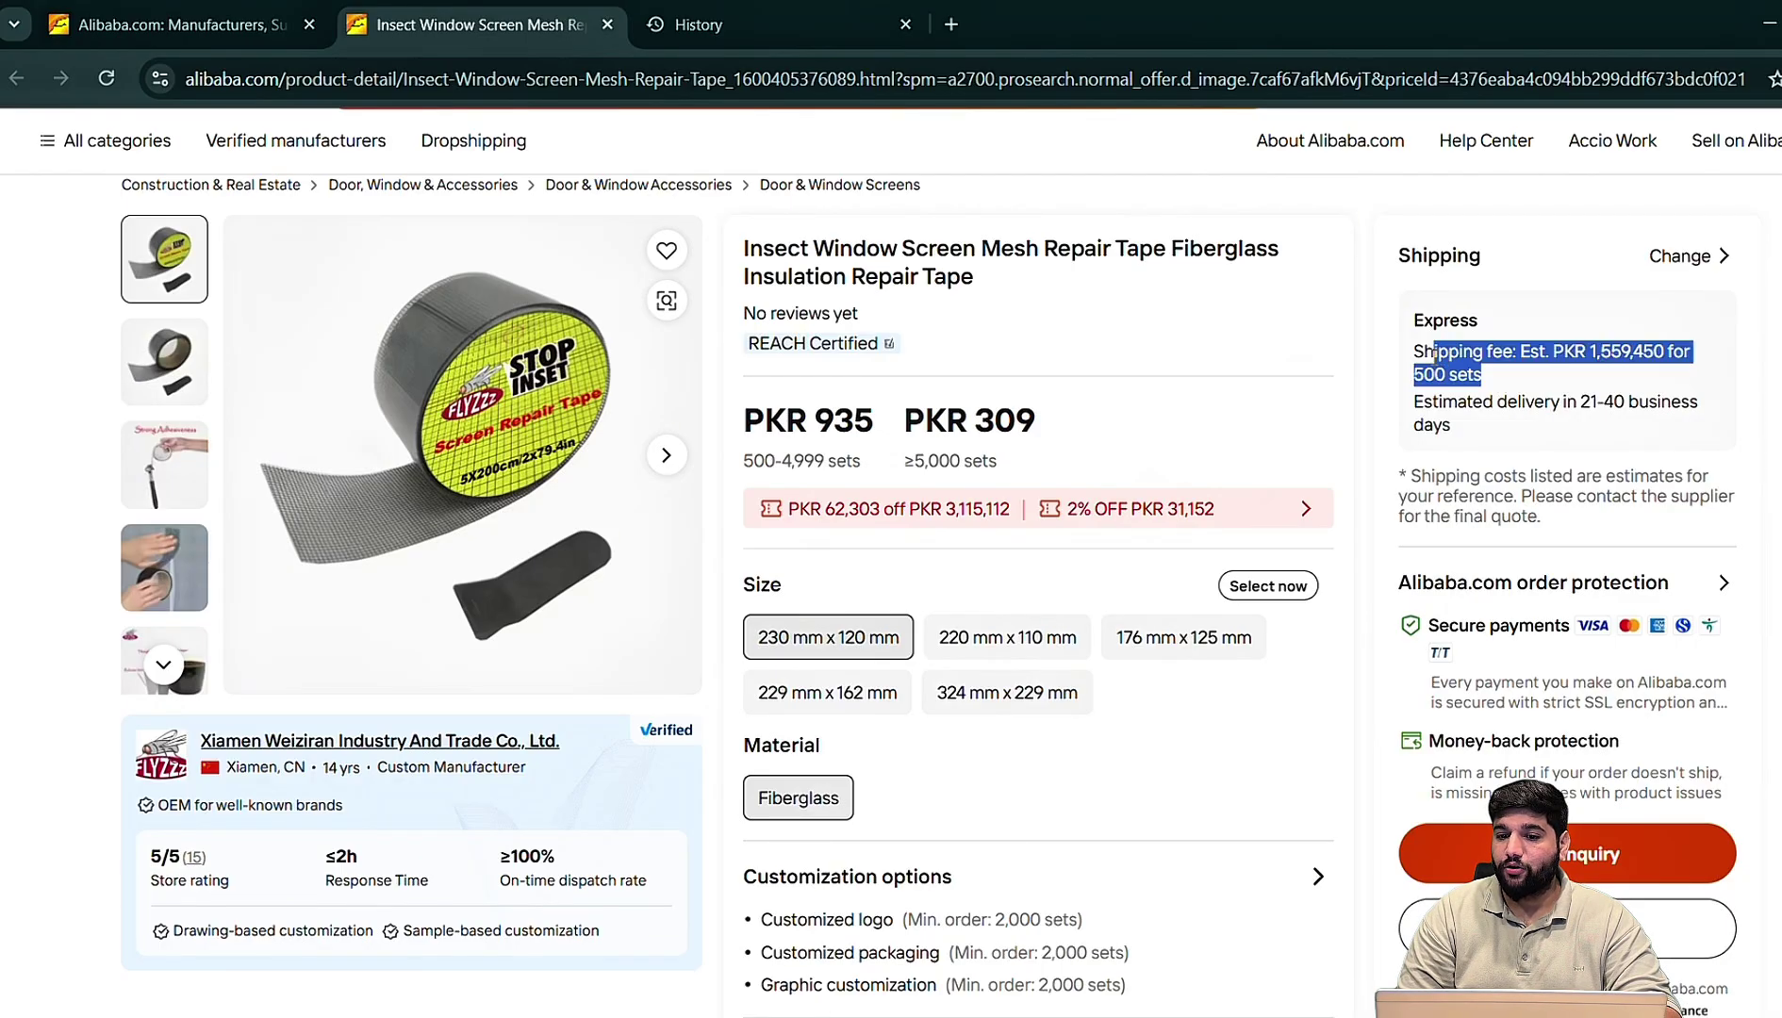
{"action": "left_click", "coordinate": [1433, 357]}
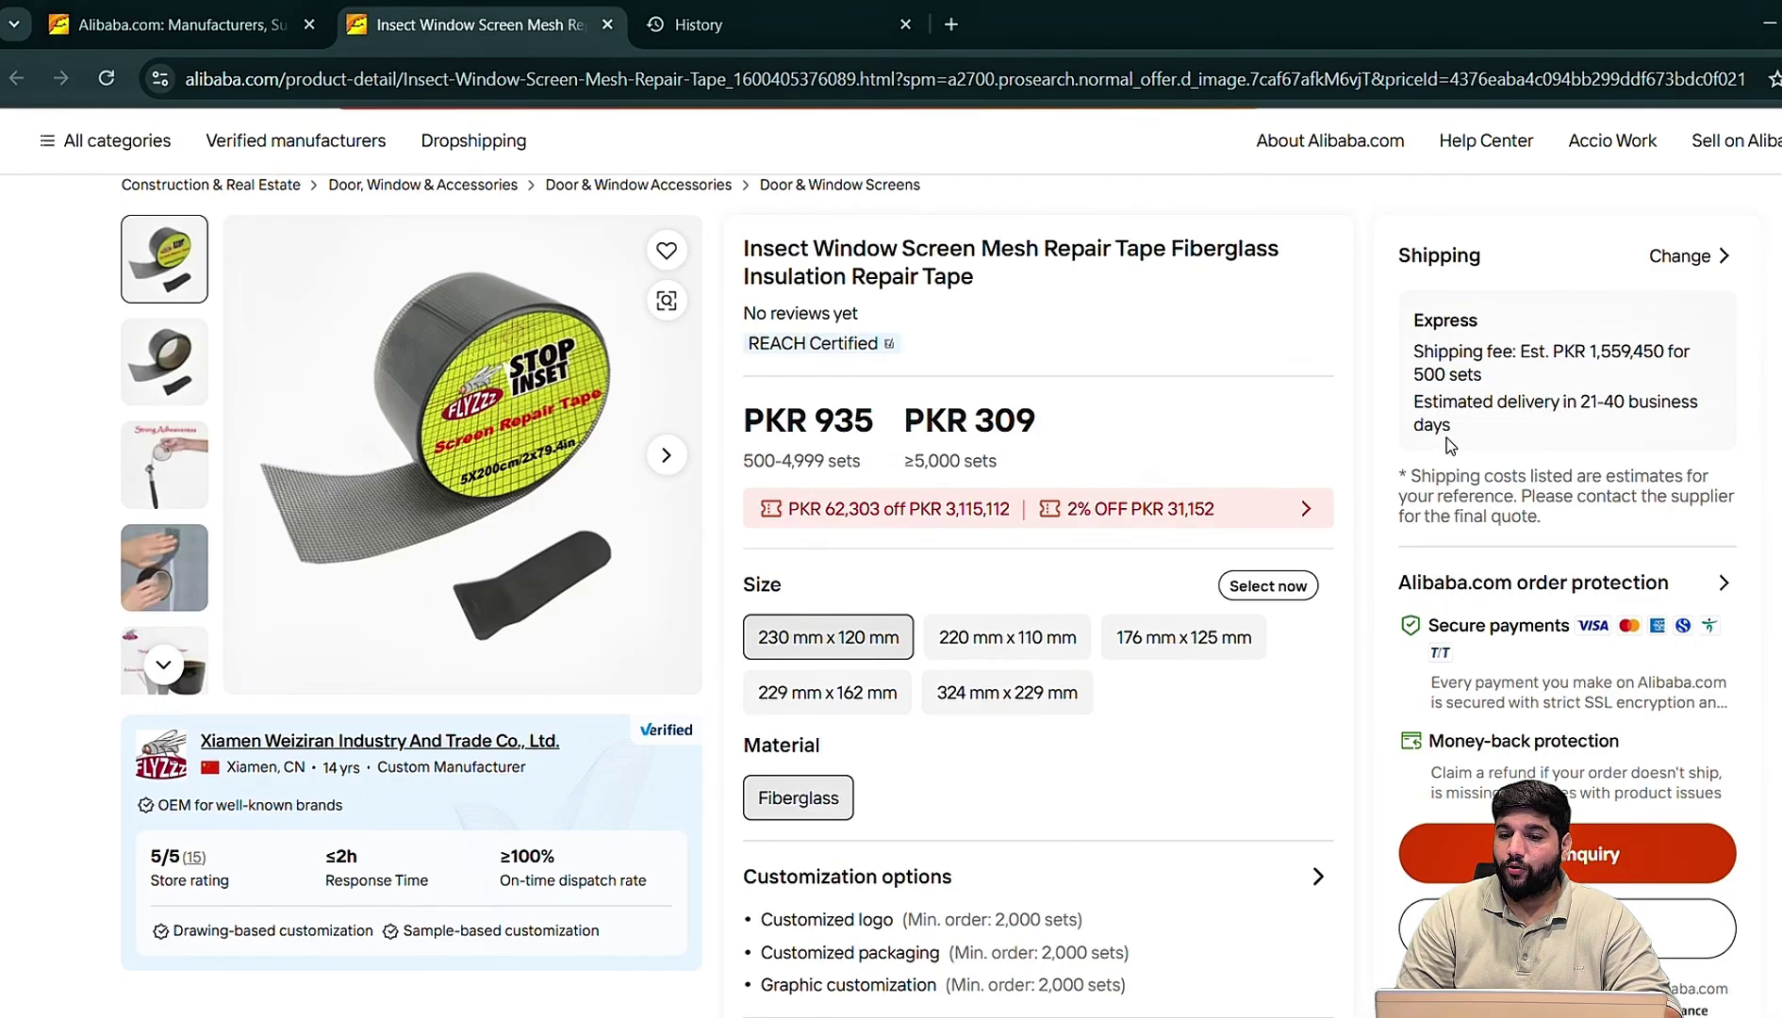
Check the estimated express delivery time for the mesh repair tape order
{"action": "left_click_drag", "start_coordinate": [1448, 438], "coordinate": [1415, 406]}
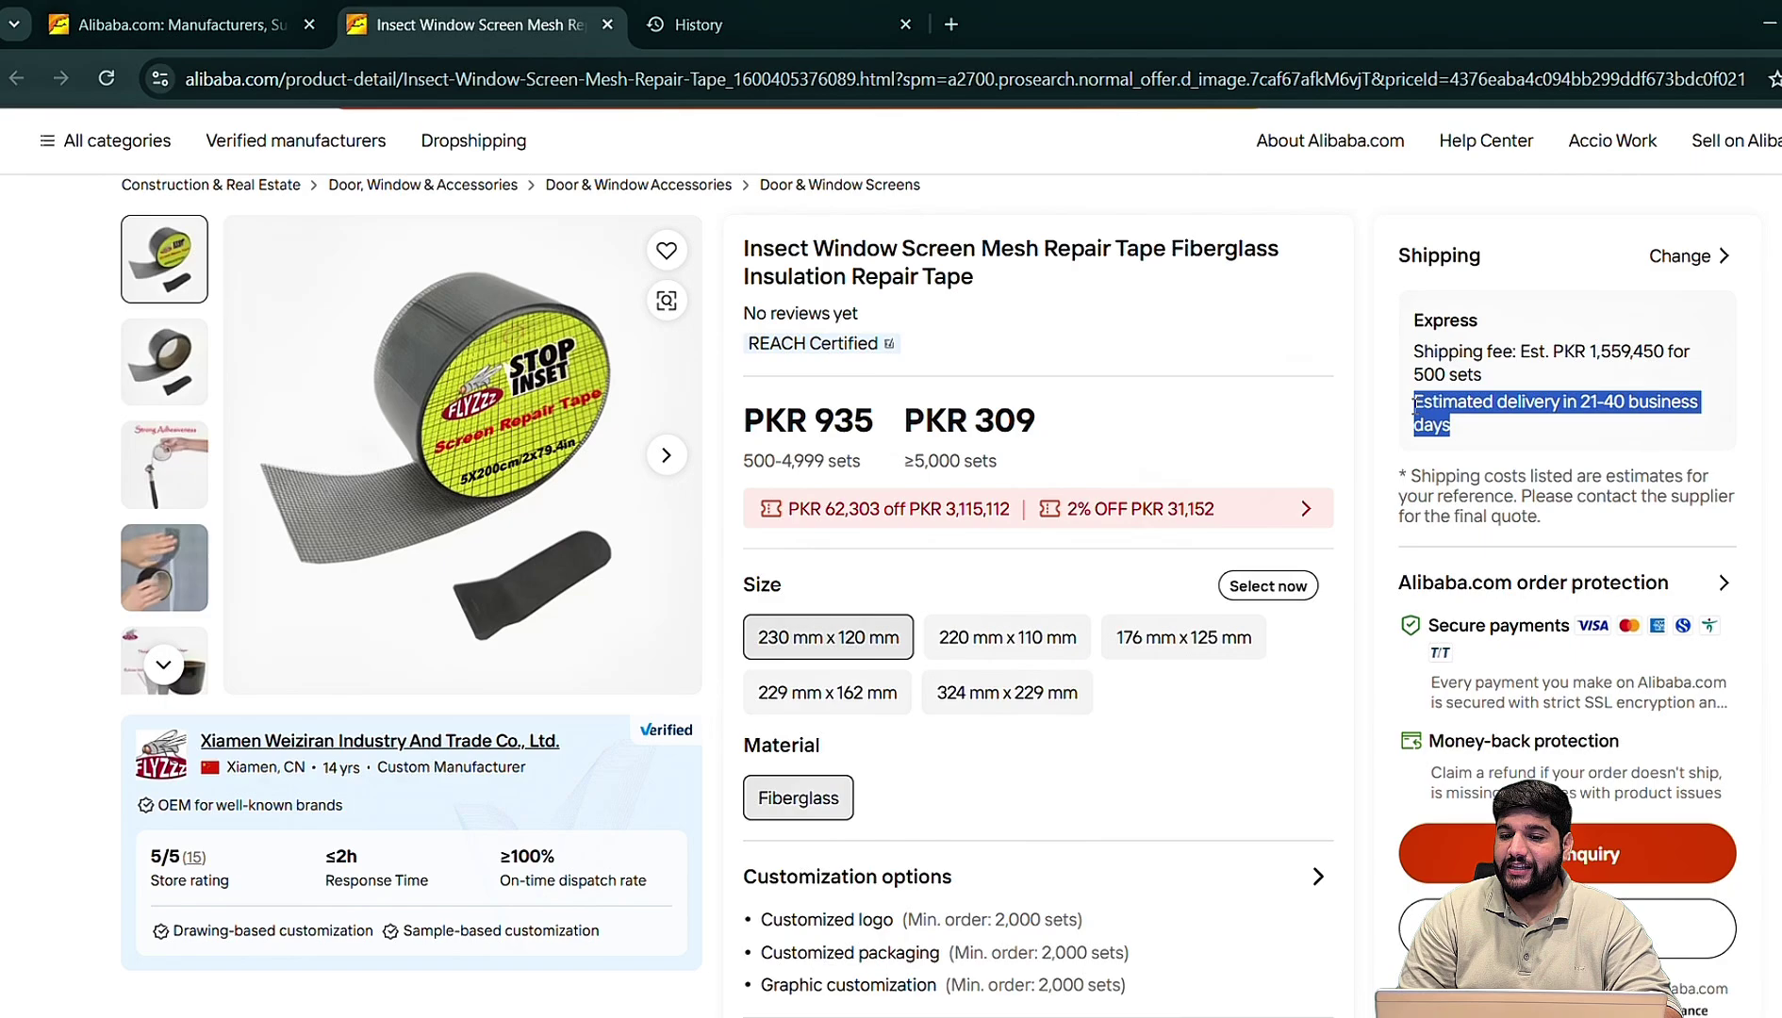
{"action": "left_click", "coordinate": [1411, 411]}
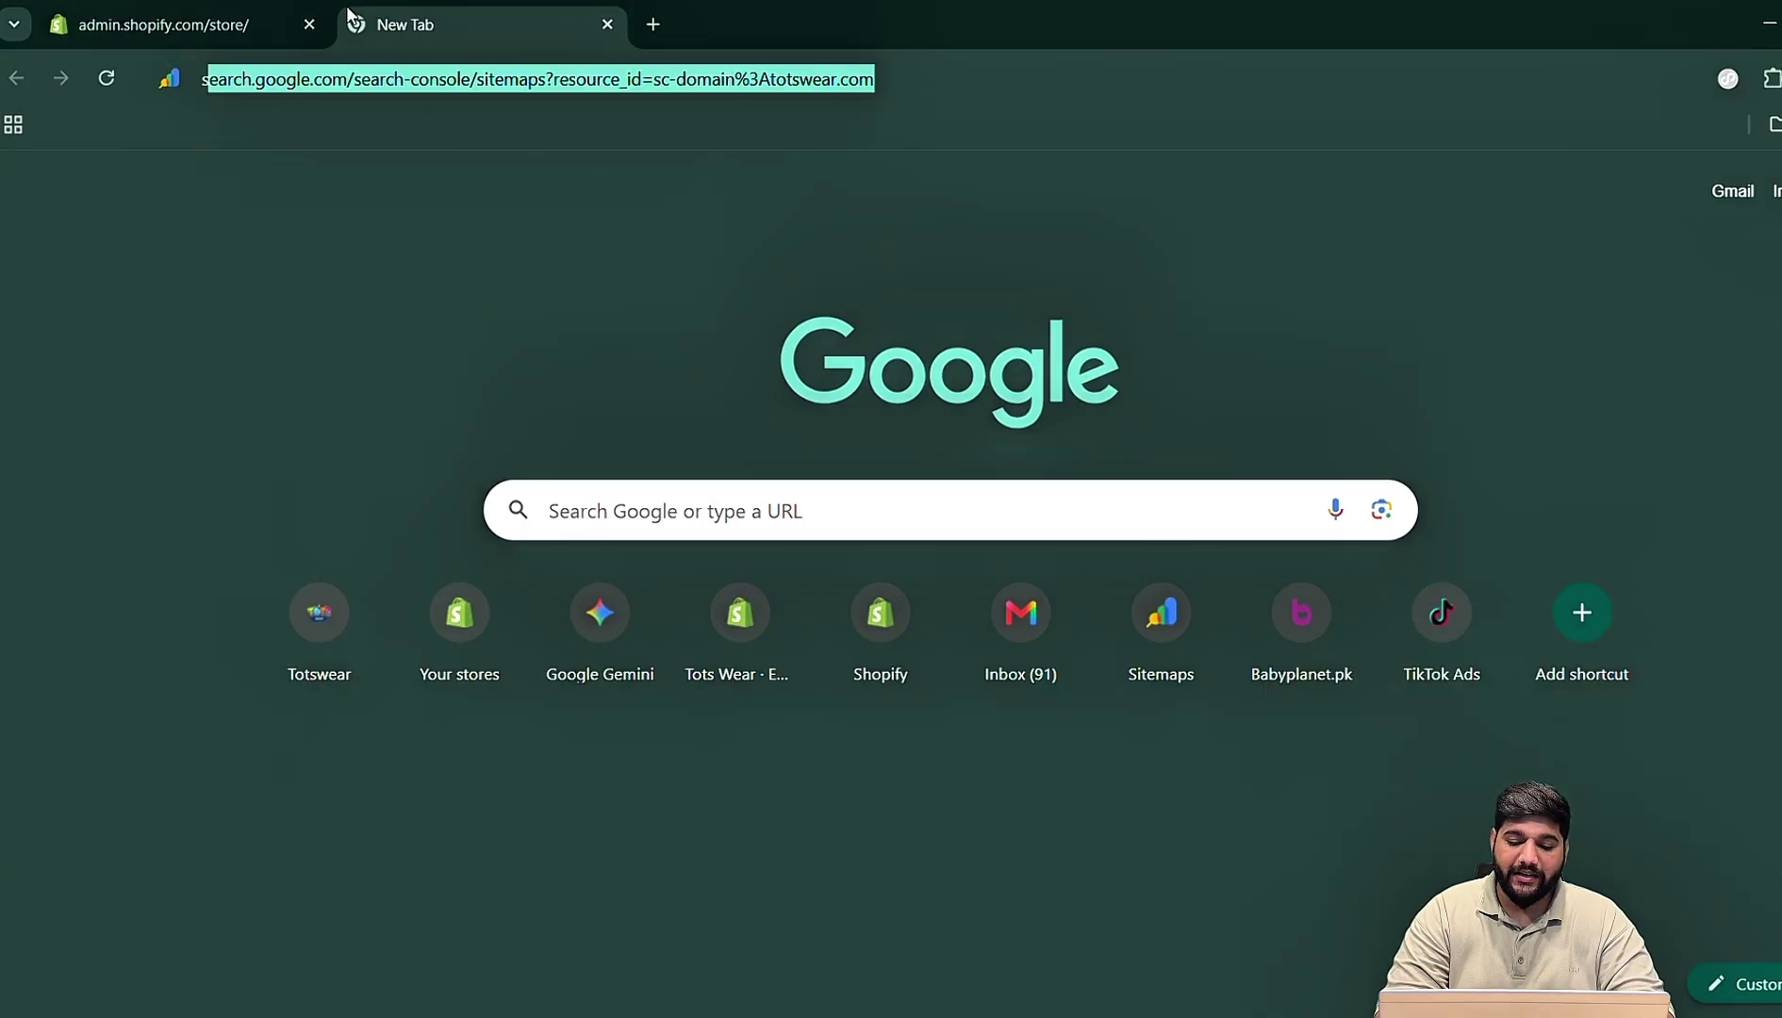
Log in to the Tots Wear store admin through shopify.com, close the spare tab and show the Online Store themes
{"action": "type", "text": "shopify.com"}
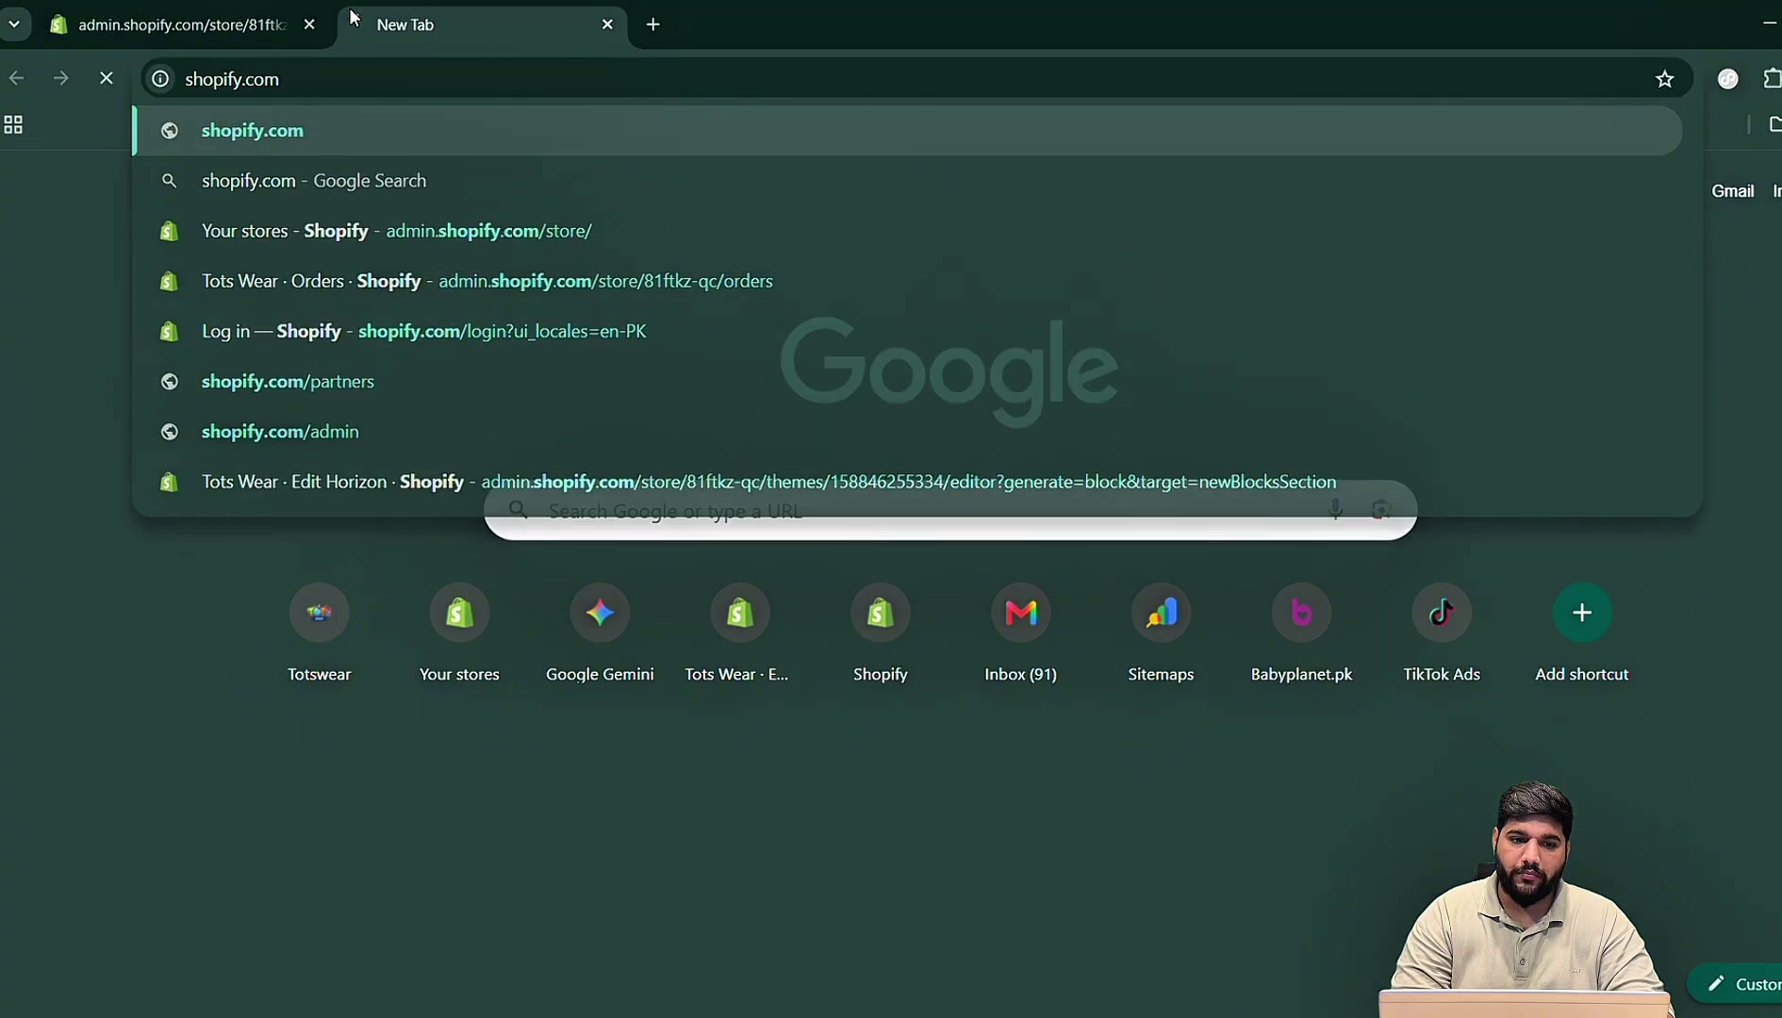
{"action": "key", "text": "Return"}
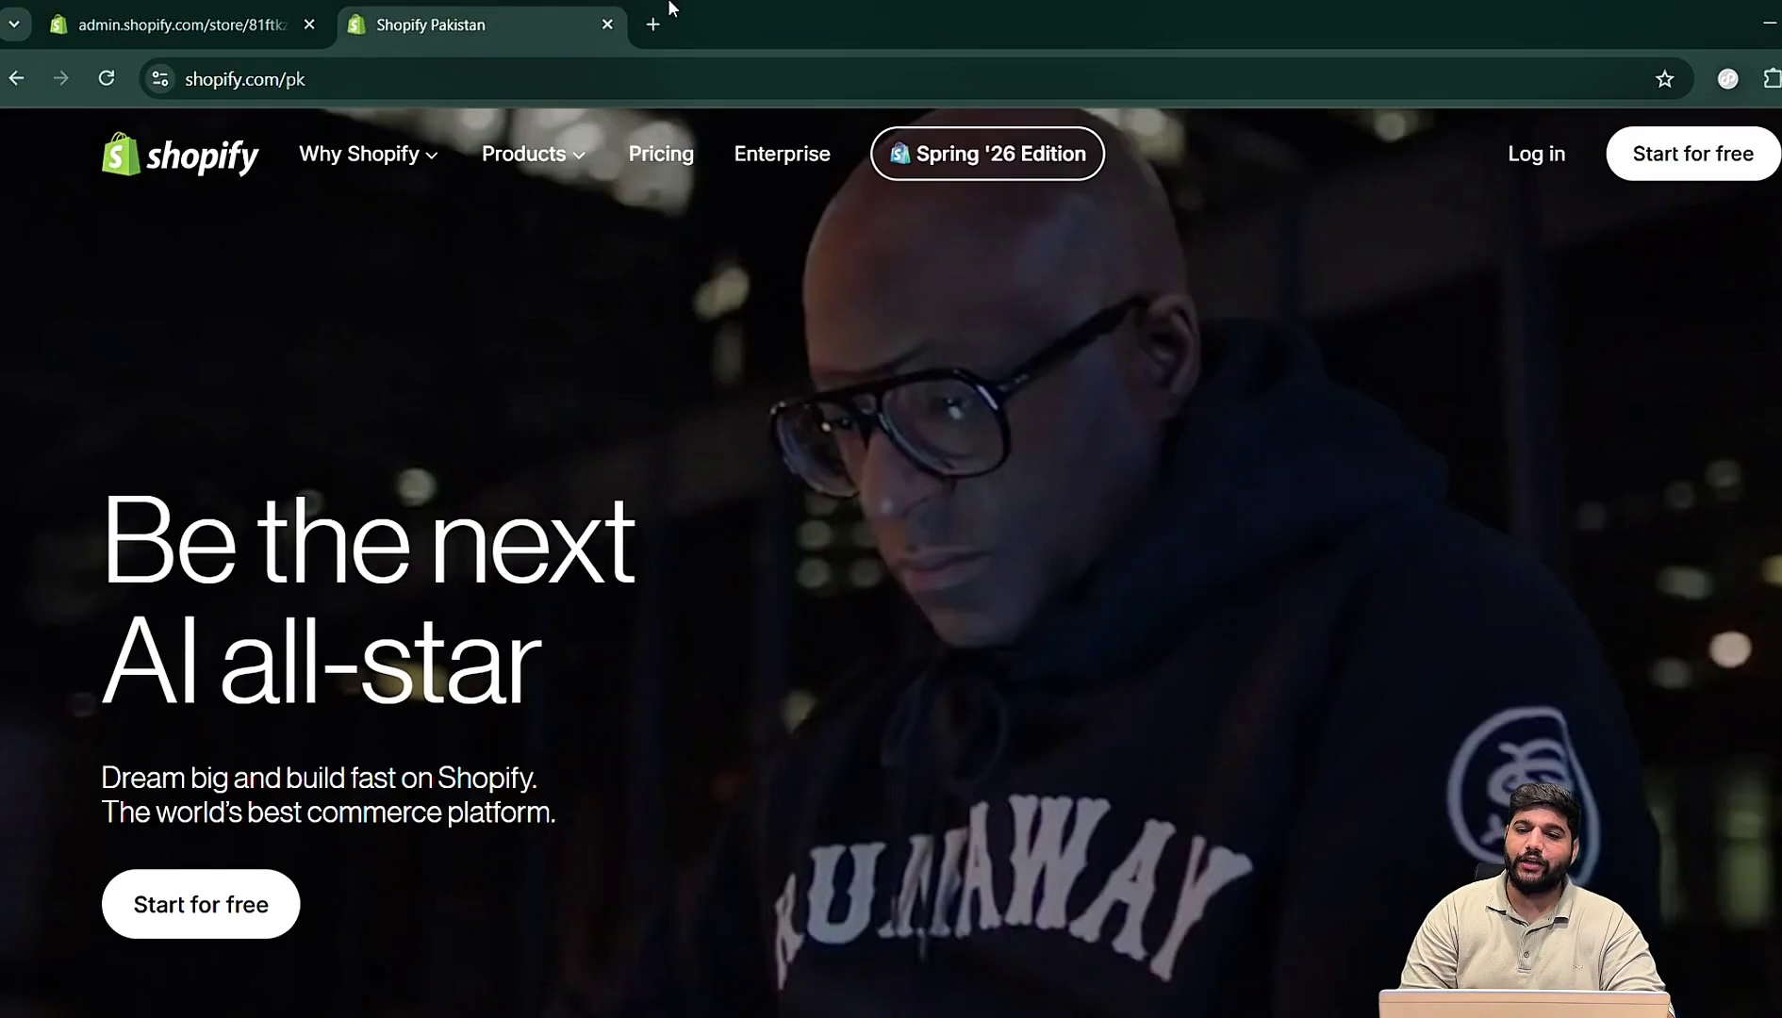
{"action": "left_click", "coordinate": [1533, 158]}
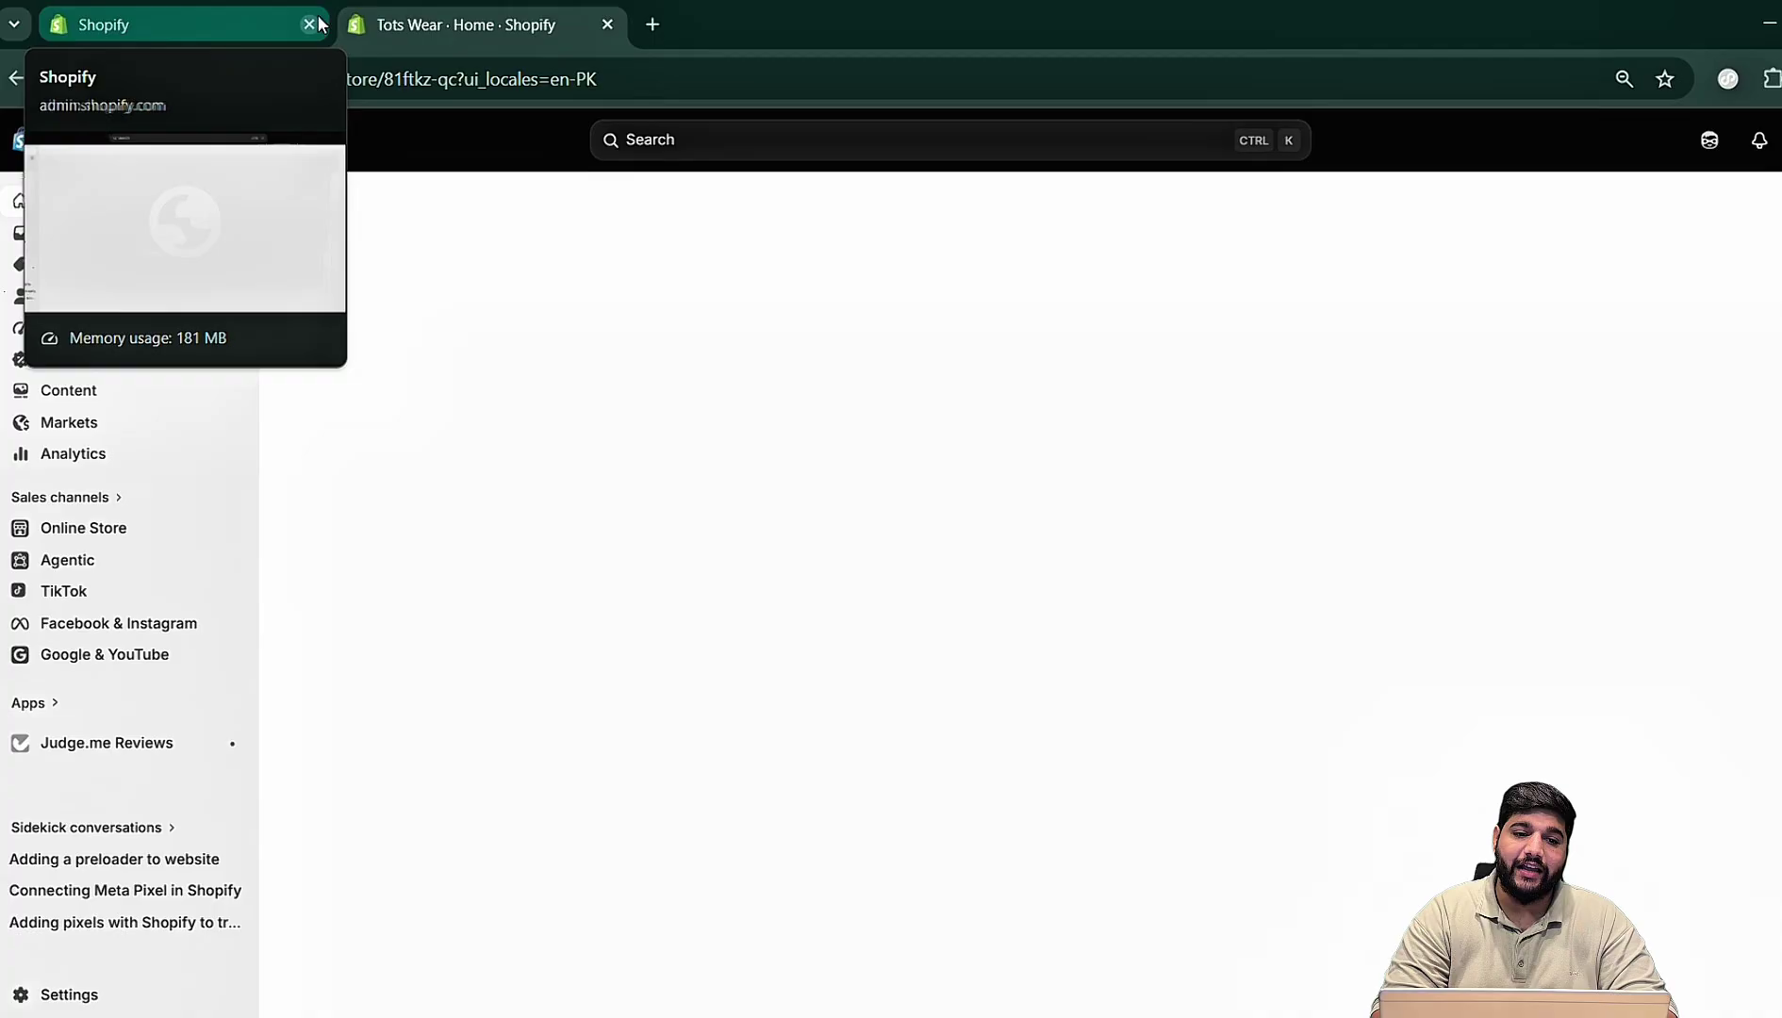
{"action": "left_click", "coordinate": [317, 23]}
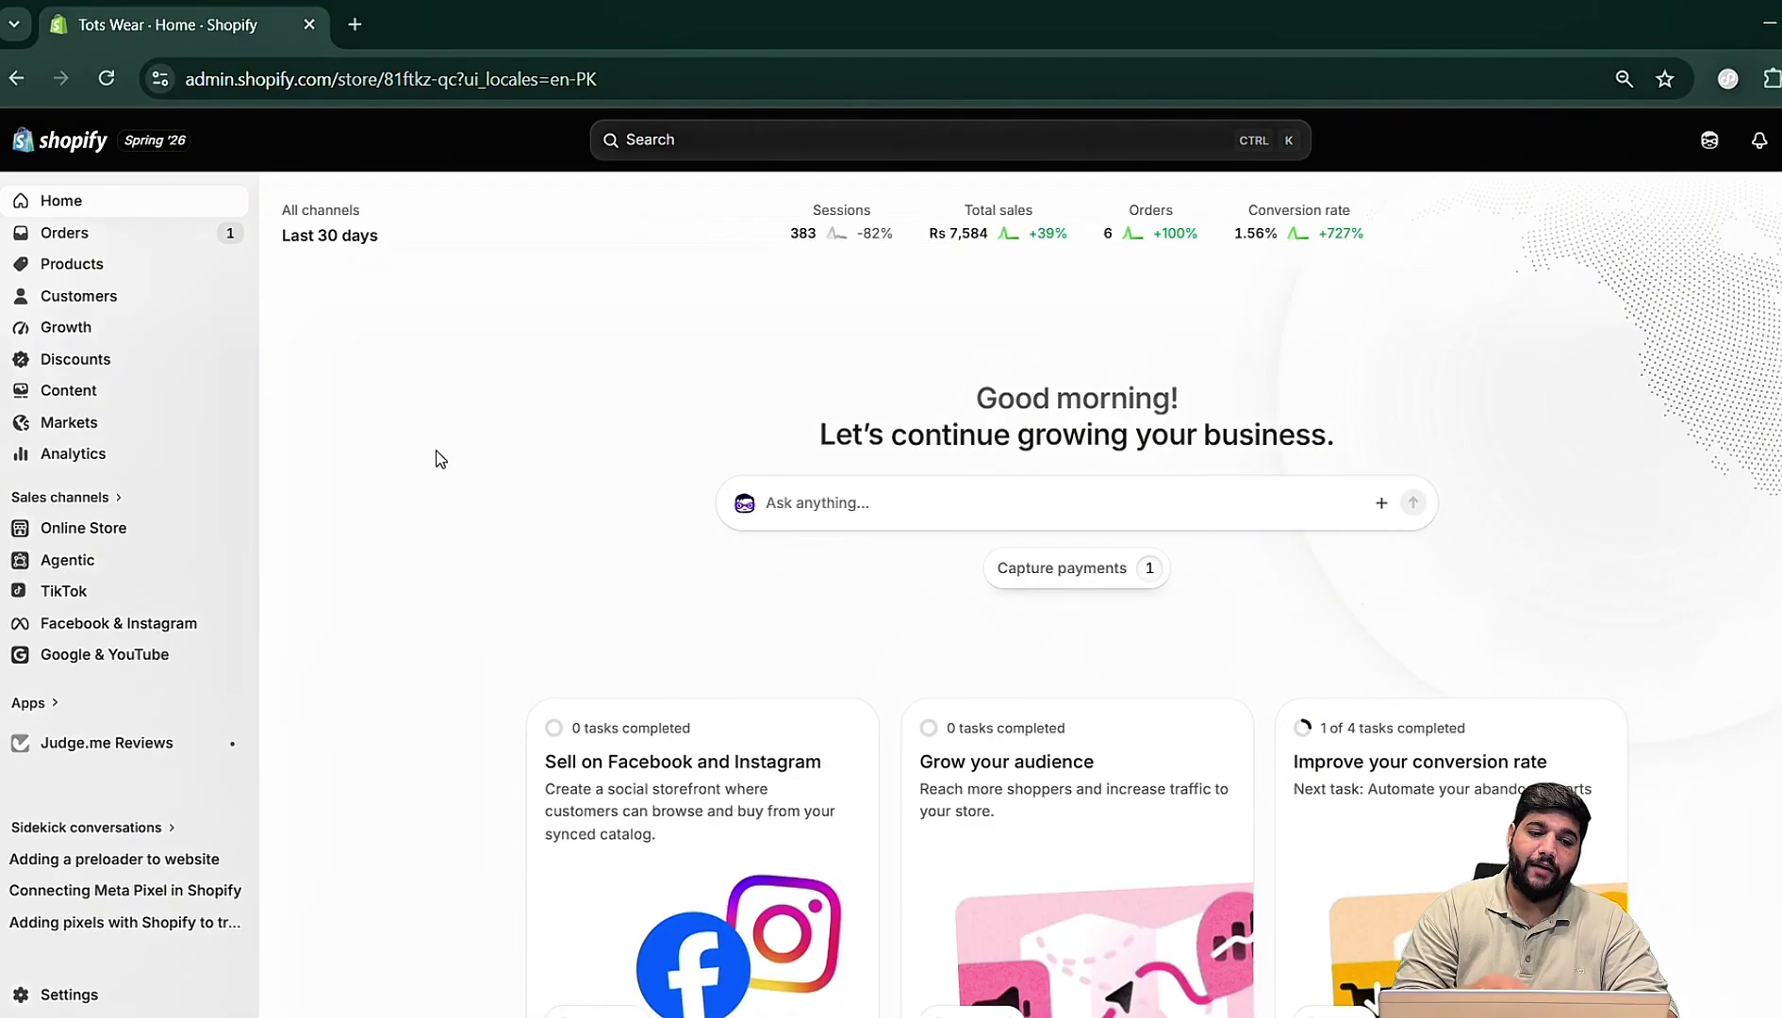
{"action": "left_click", "coordinate": [84, 536]}
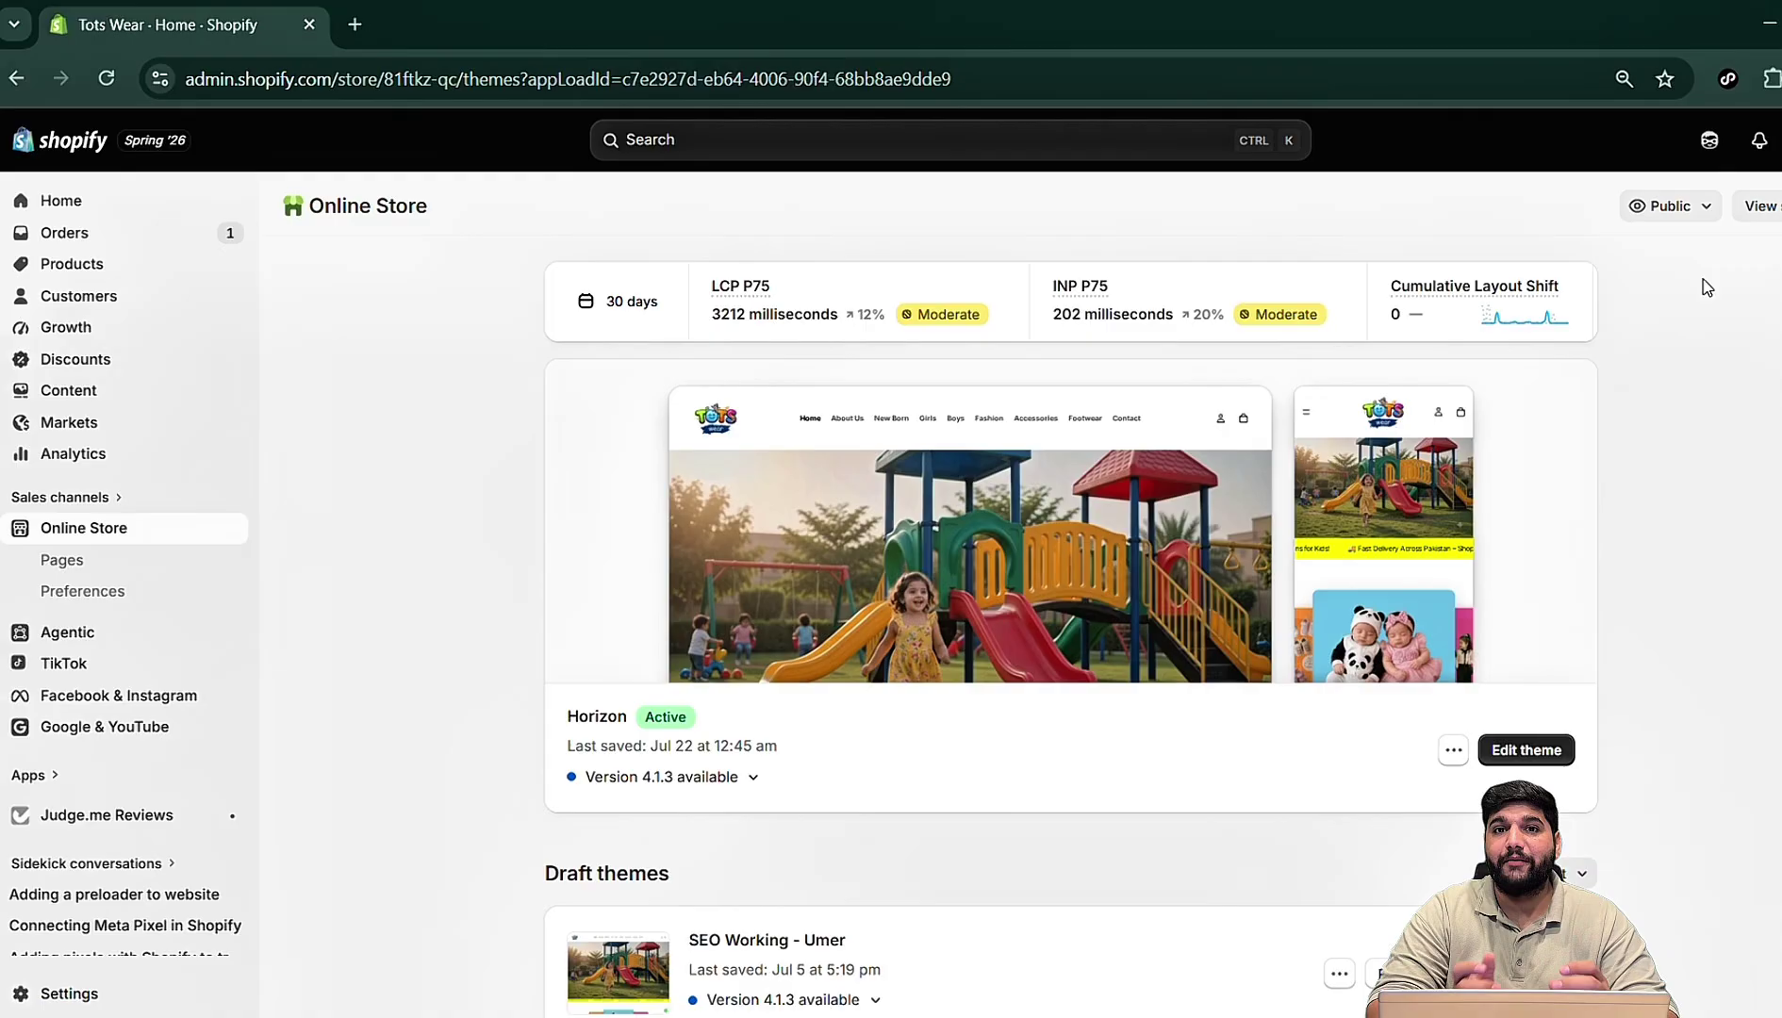
Ask the Sidekick assistant "i want to create a new website template for my exisiting site"
{"action": "left_click", "coordinate": [1709, 140]}
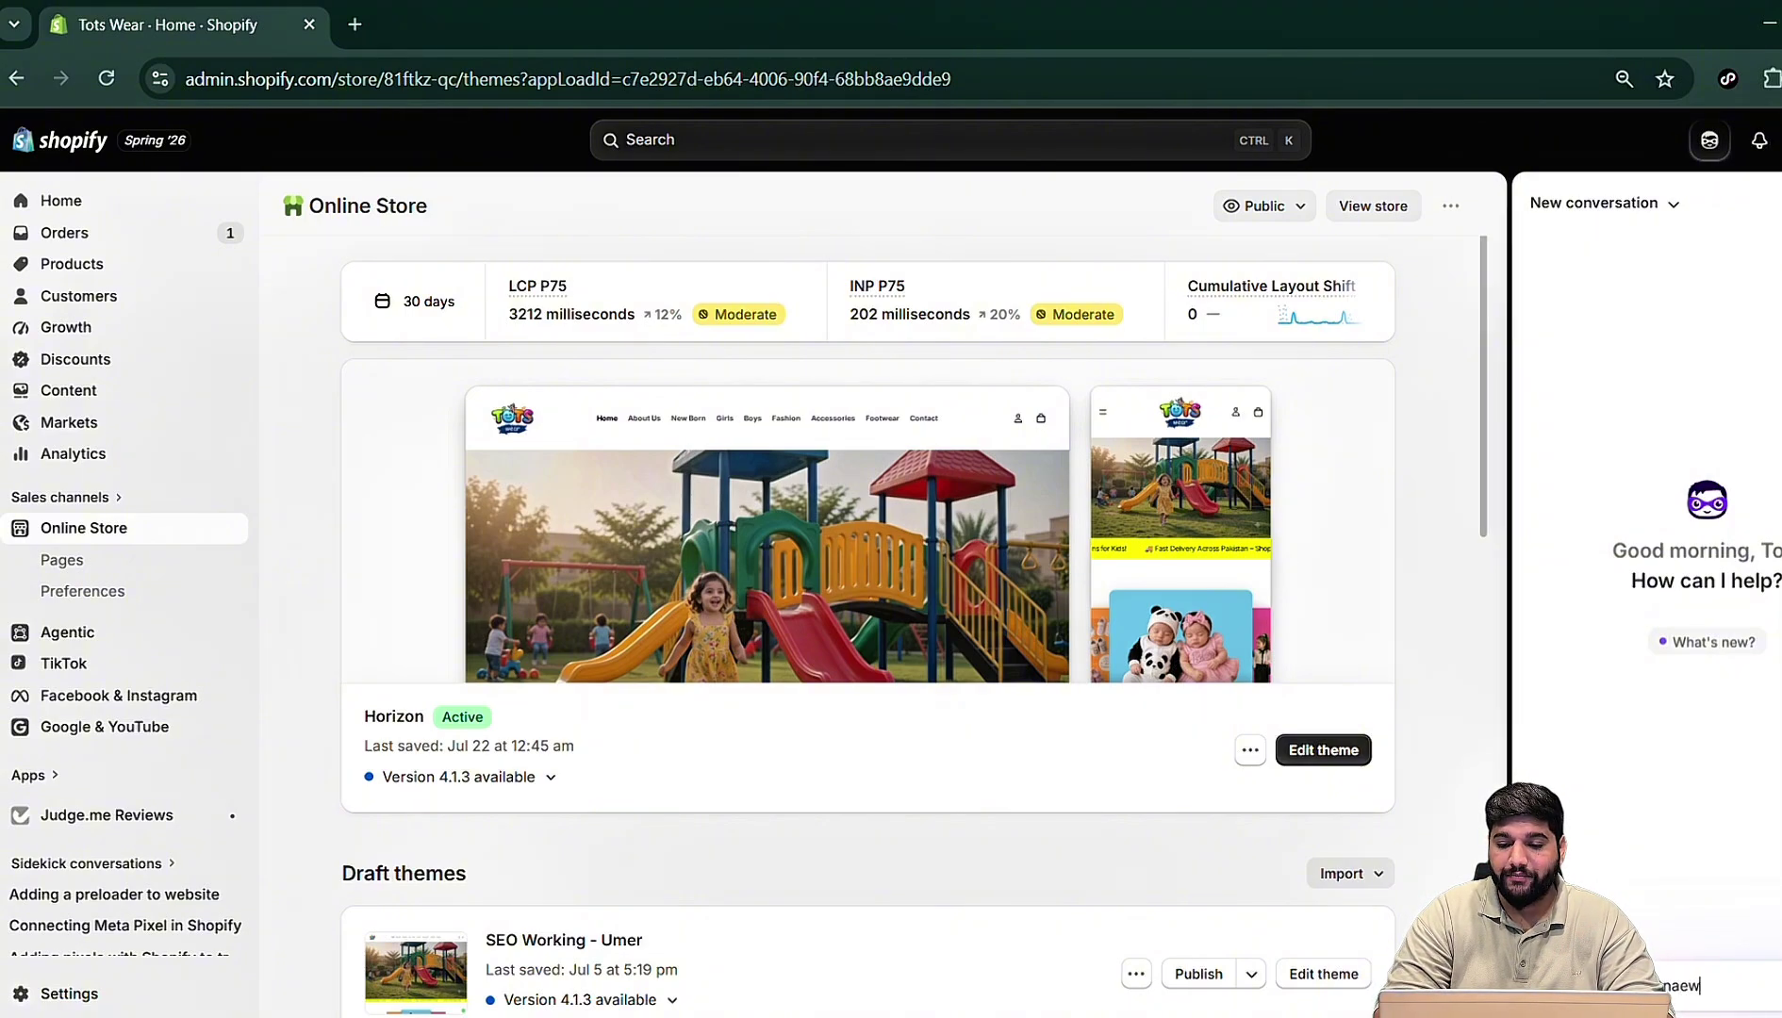
{"action": "key", "text": "BackSpace"}
{"action": "type", "text": "ew we"}
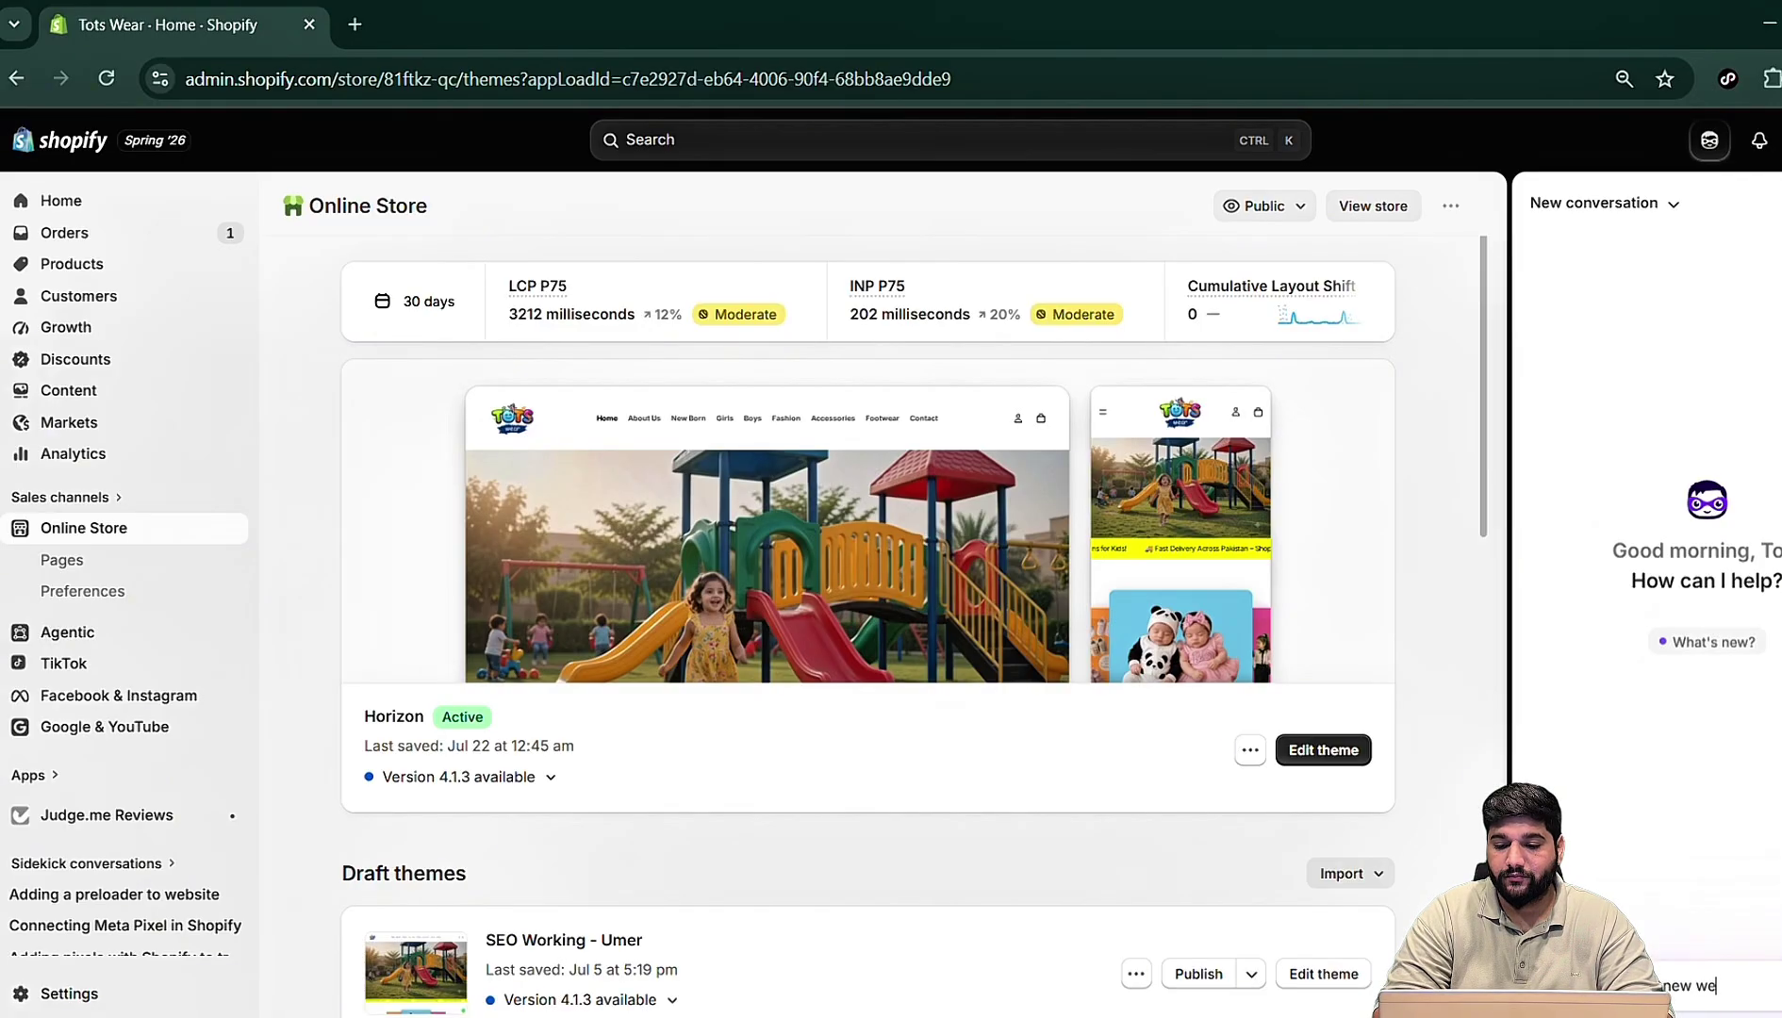
{"action": "type", "text": "bsite t"}
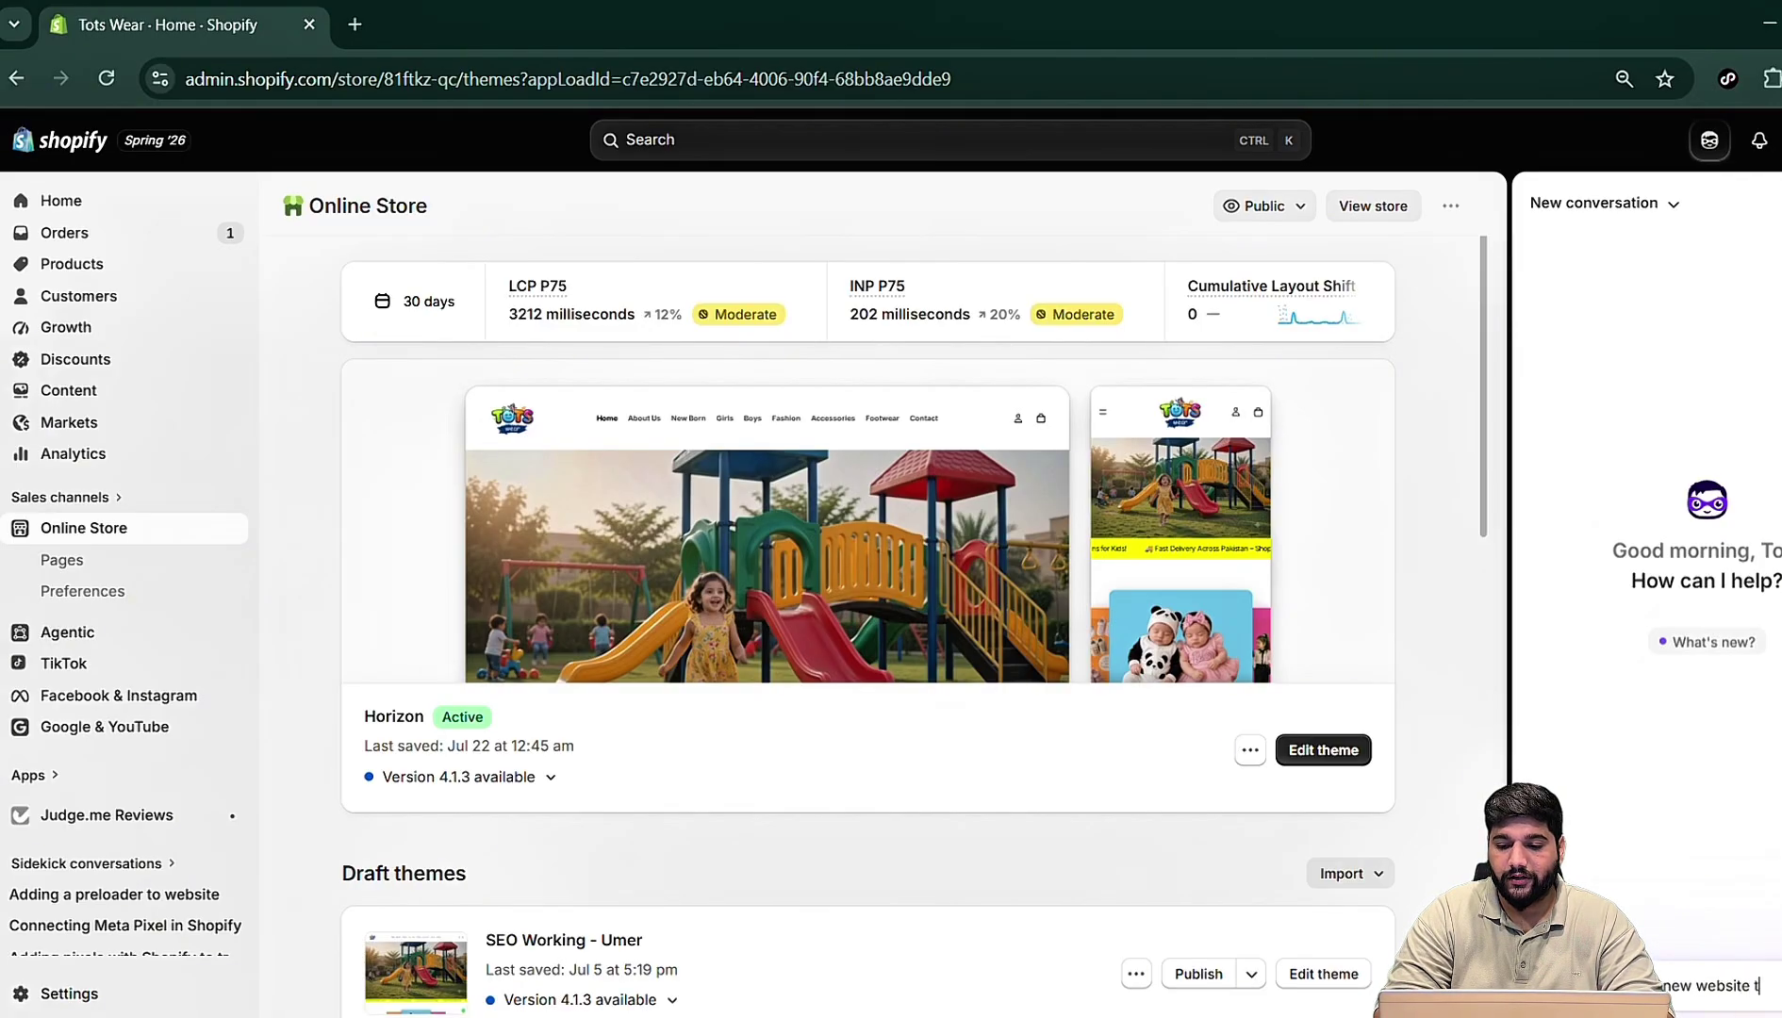
{"action": "type", "text": "emp"}
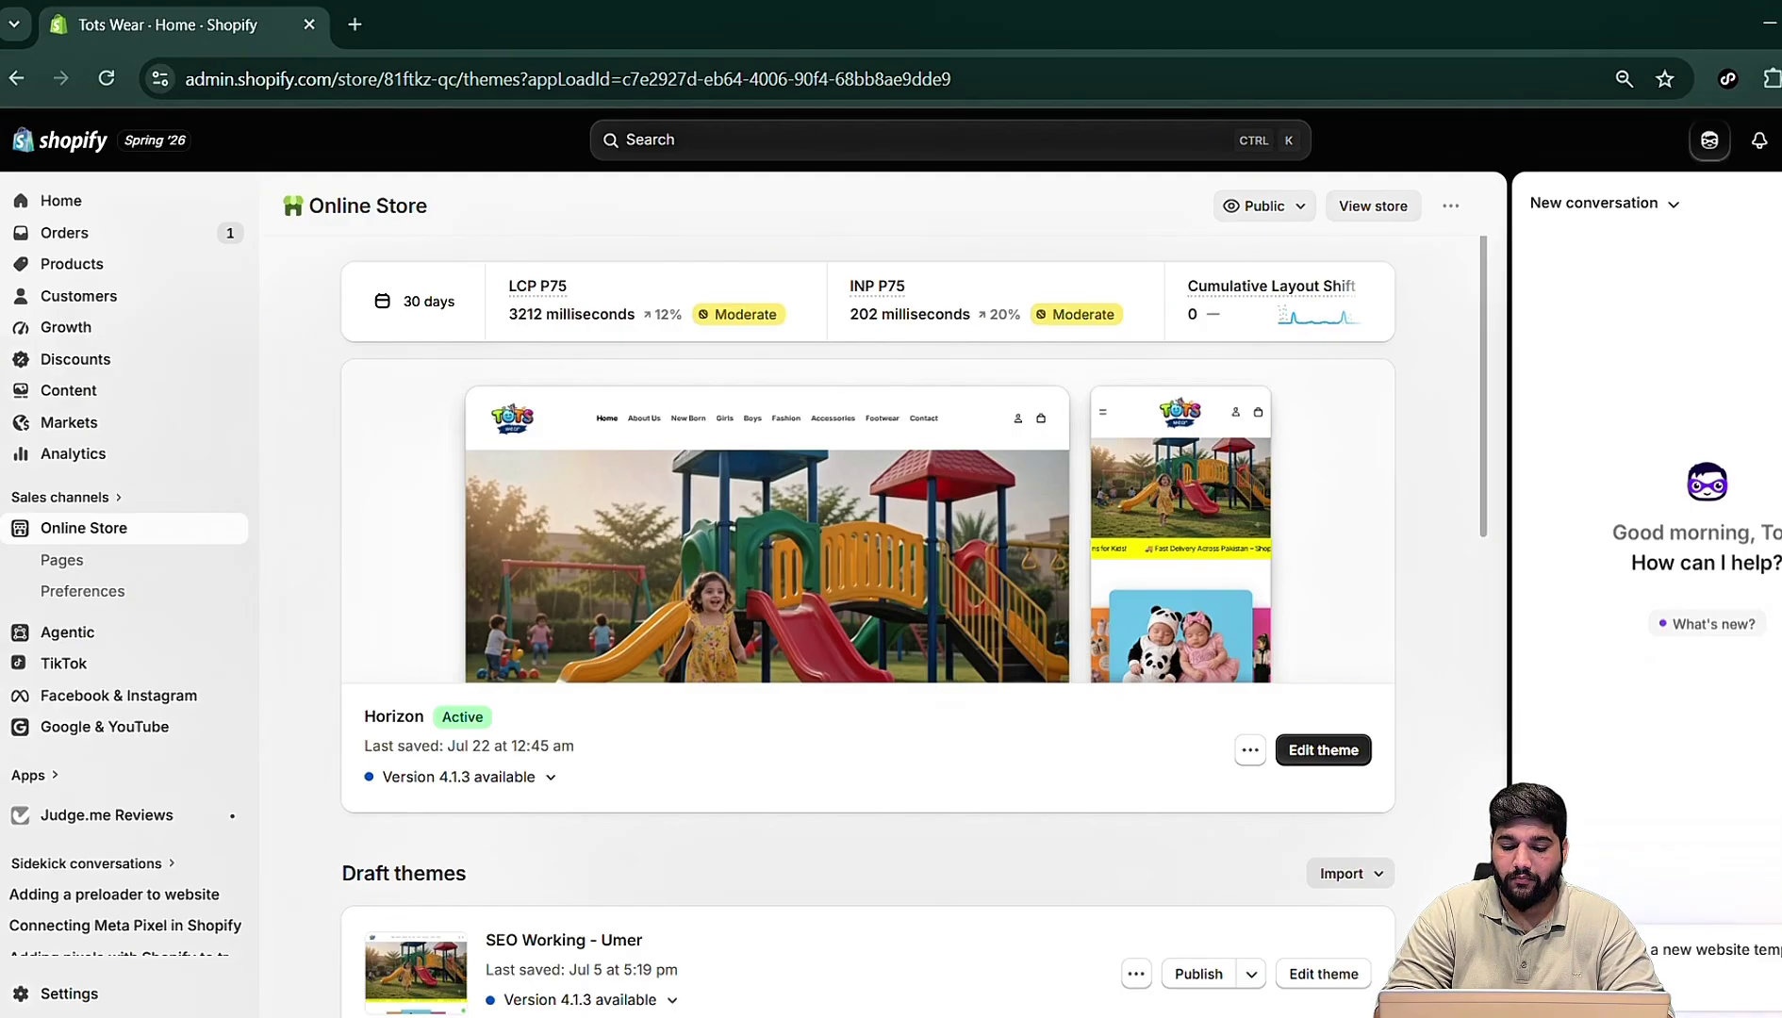
{"action": "type", "text": "late for"}
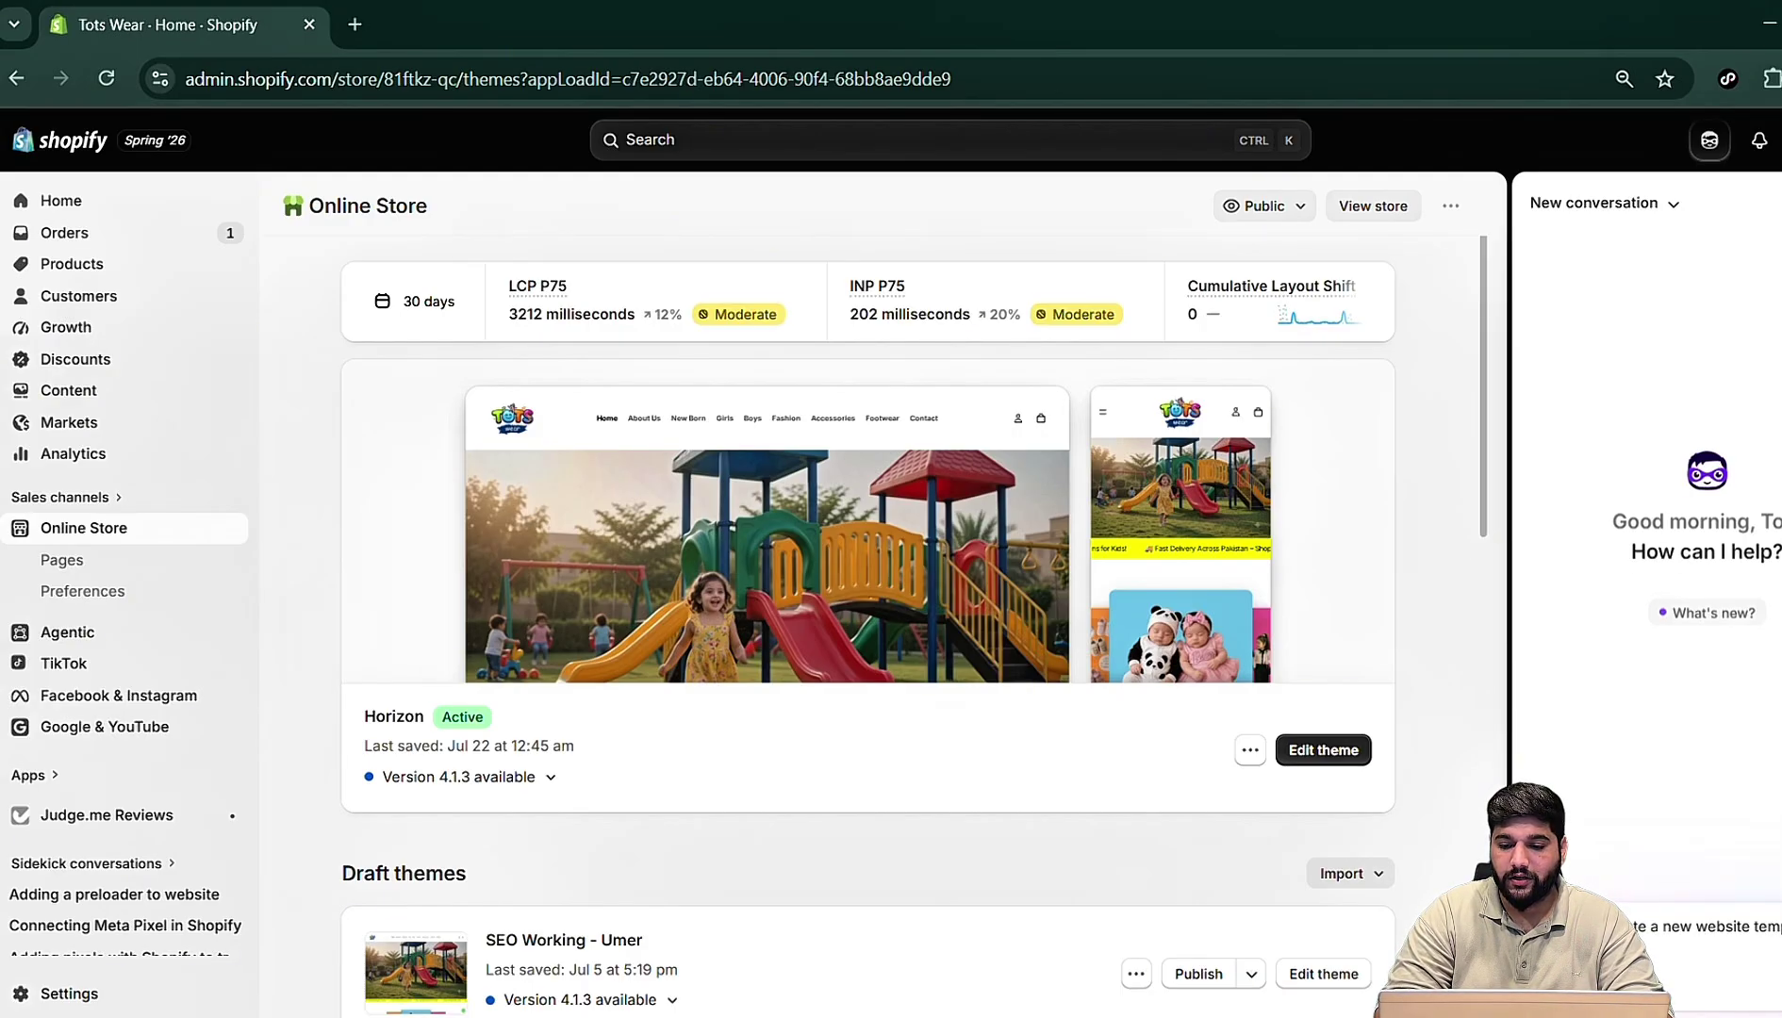
{"action": "key", "text": "Return"}
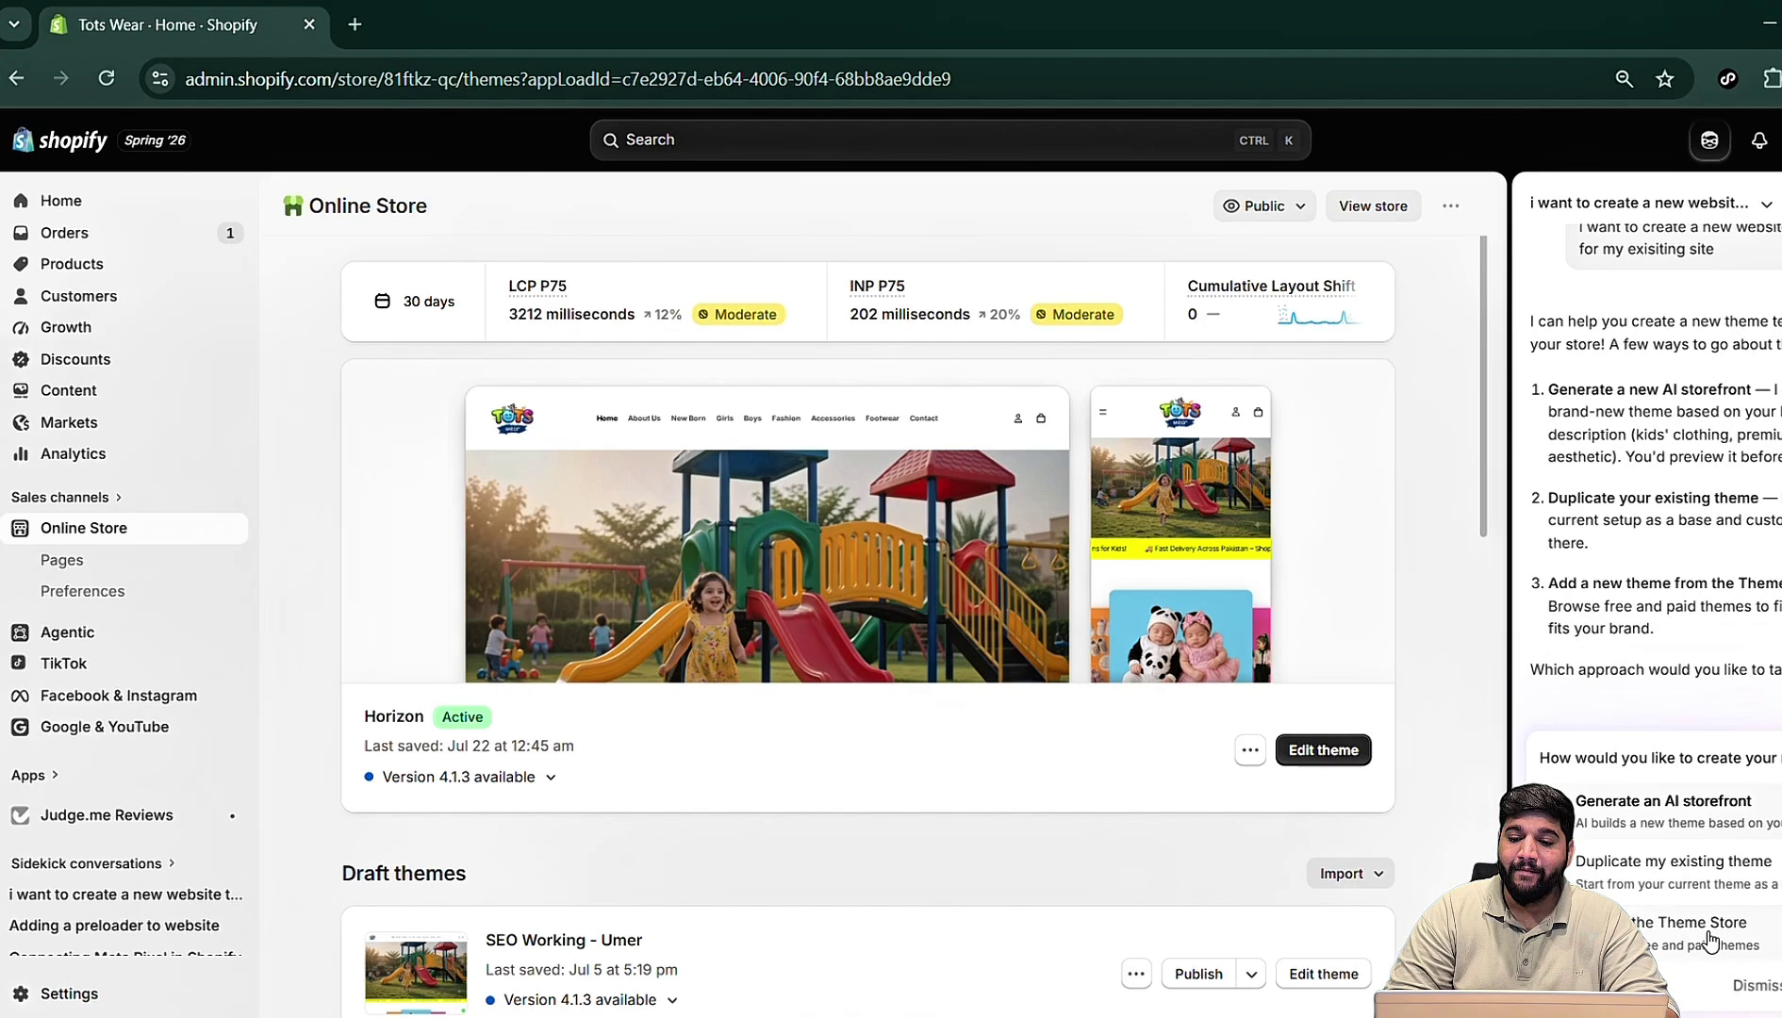
Answer Sidekick with Browse the Theme Store and visit the Shopify Theme Store from the Discover themes section
{"action": "left_click", "coordinate": [1729, 938]}
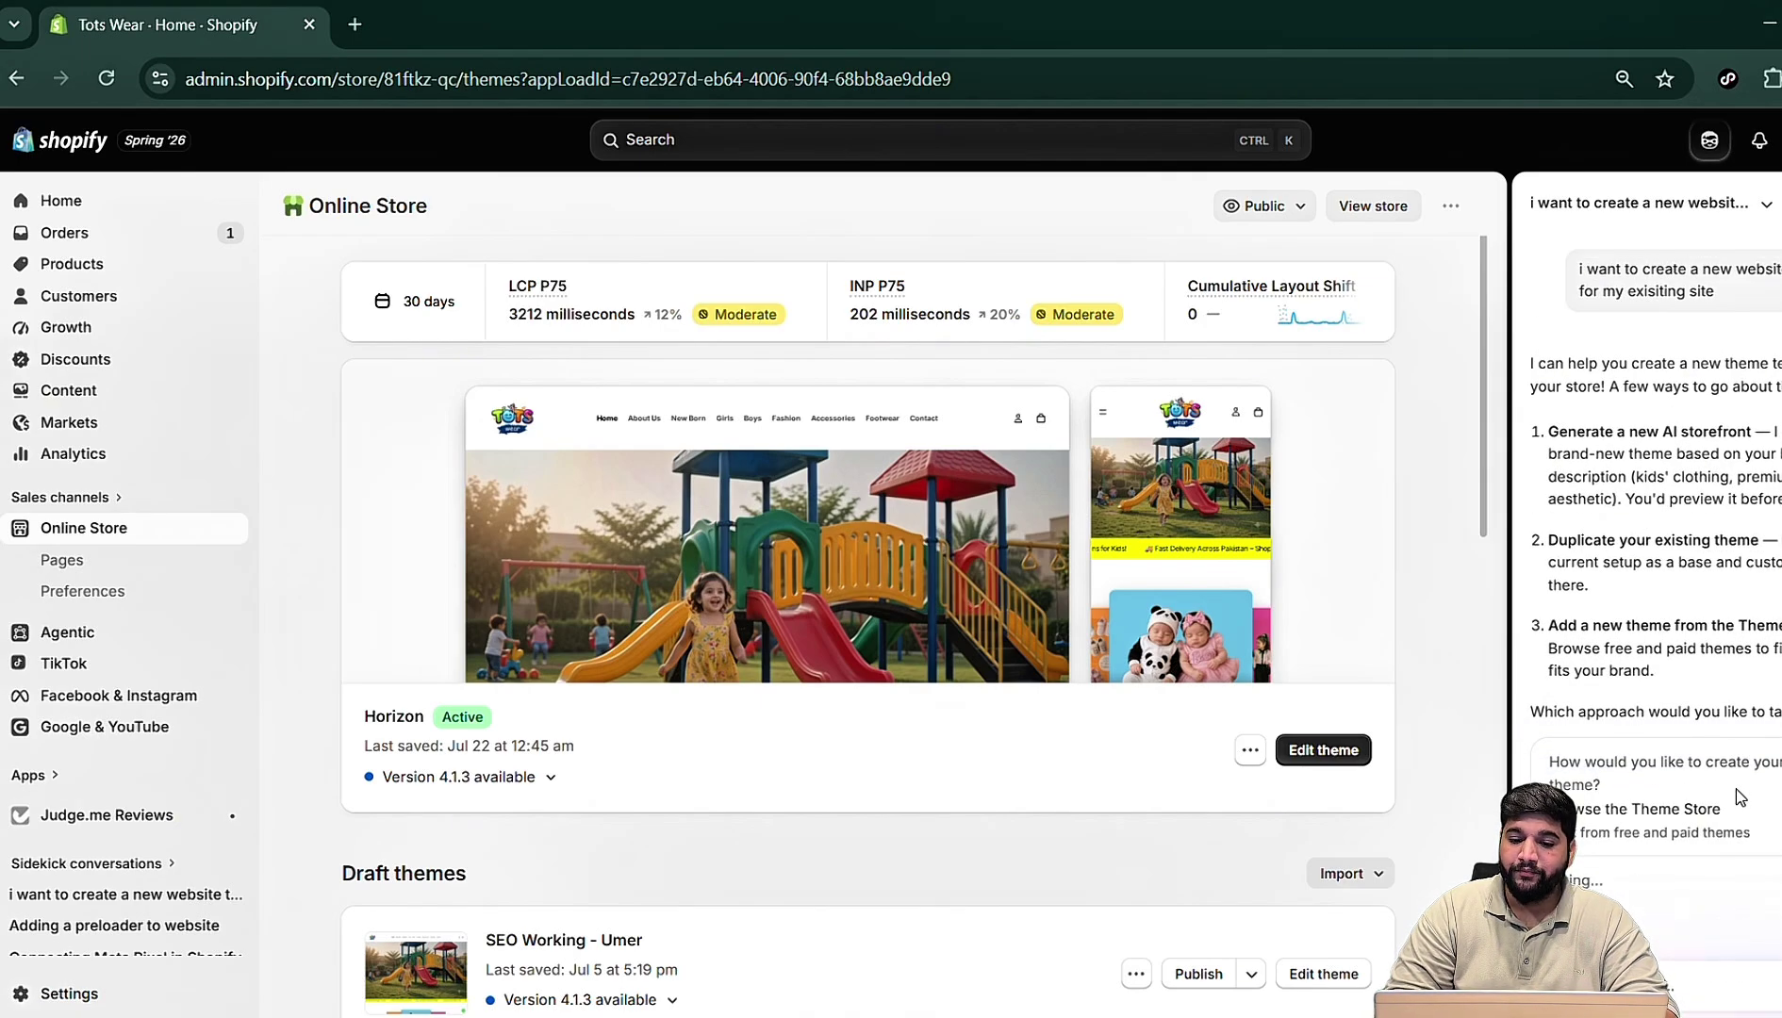
{"action": "scroll", "coordinate": [1148, 850], "scroll_direction": "down", "scroll_amount": 2}
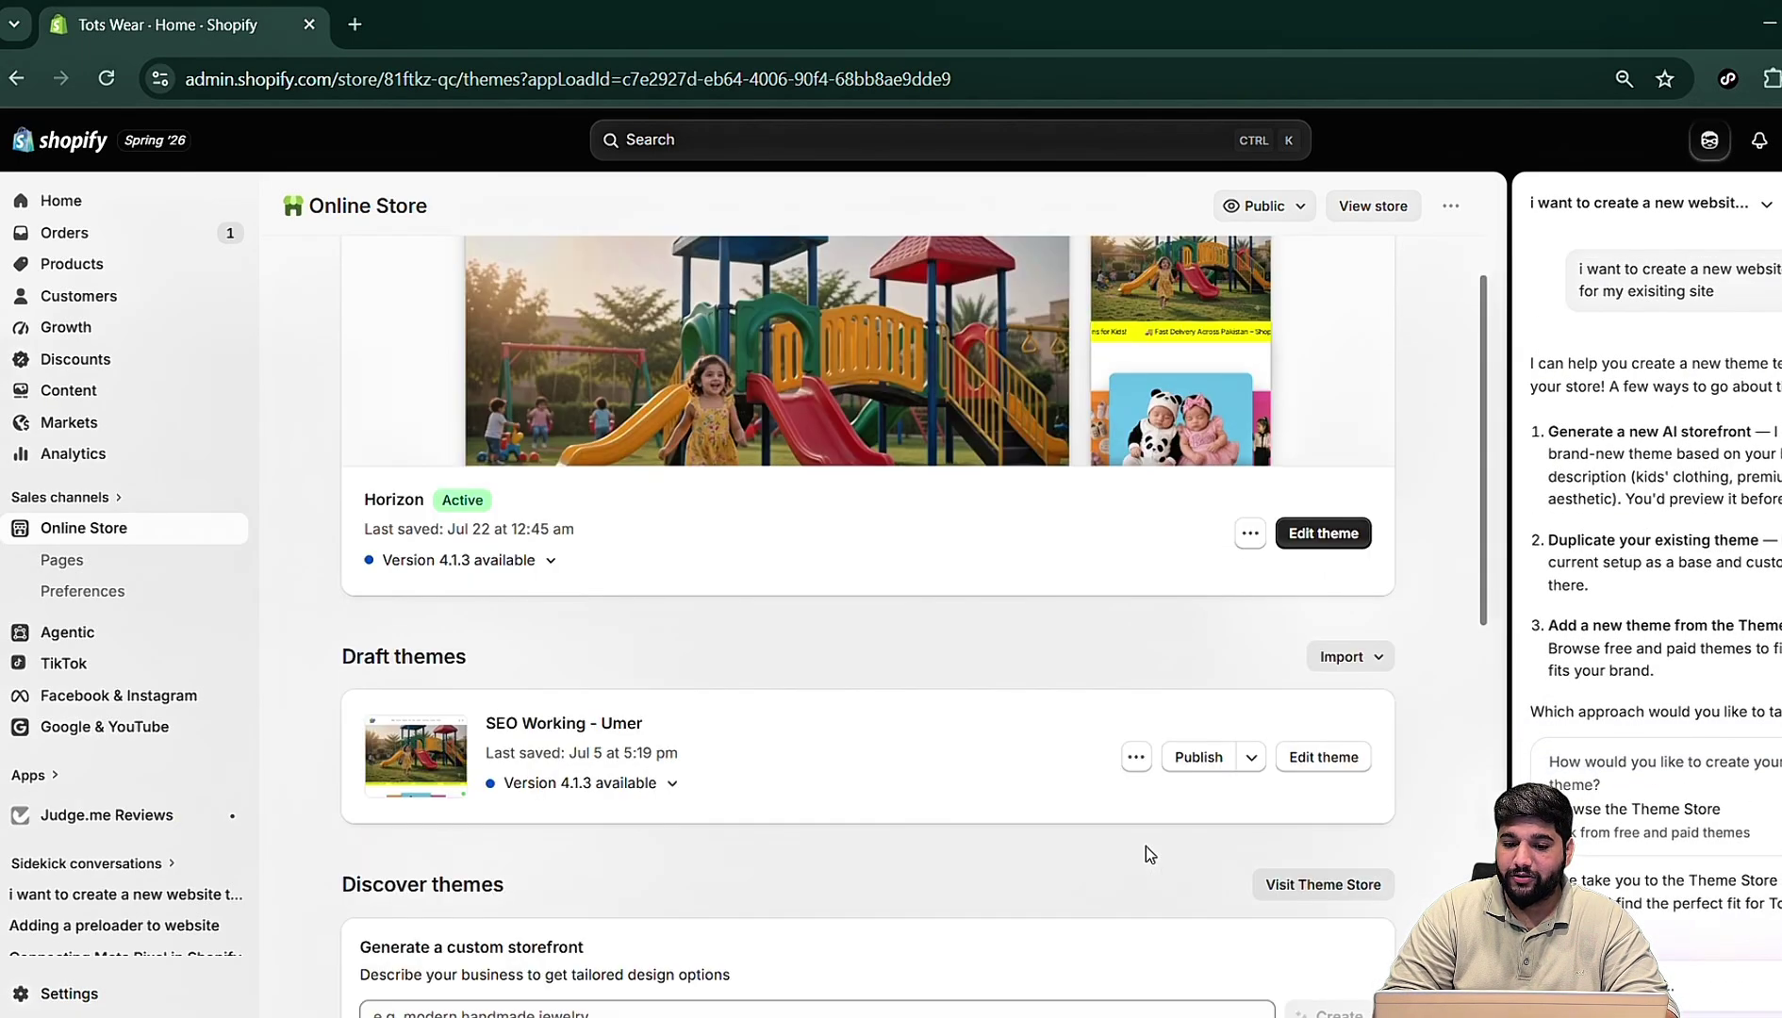
{"action": "scroll", "coordinate": [1146, 845], "scroll_direction": "down", "scroll_amount": 4}
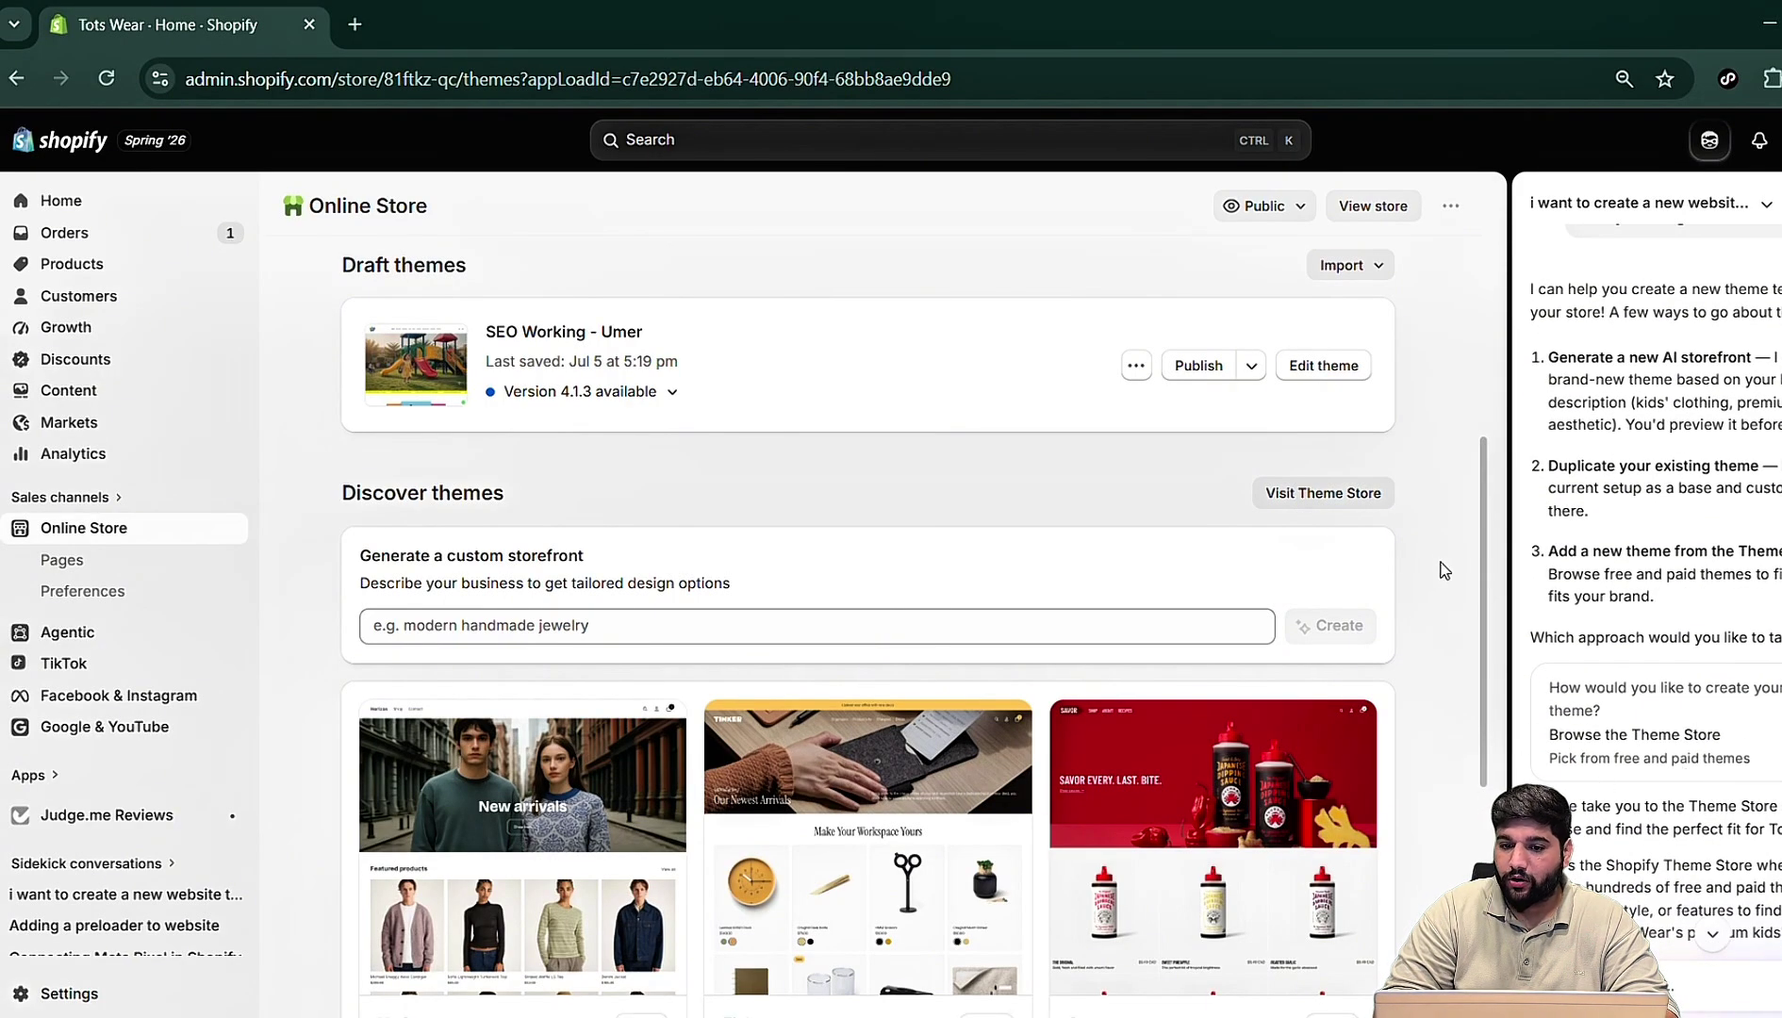
{"action": "left_click", "coordinate": [1299, 503]}
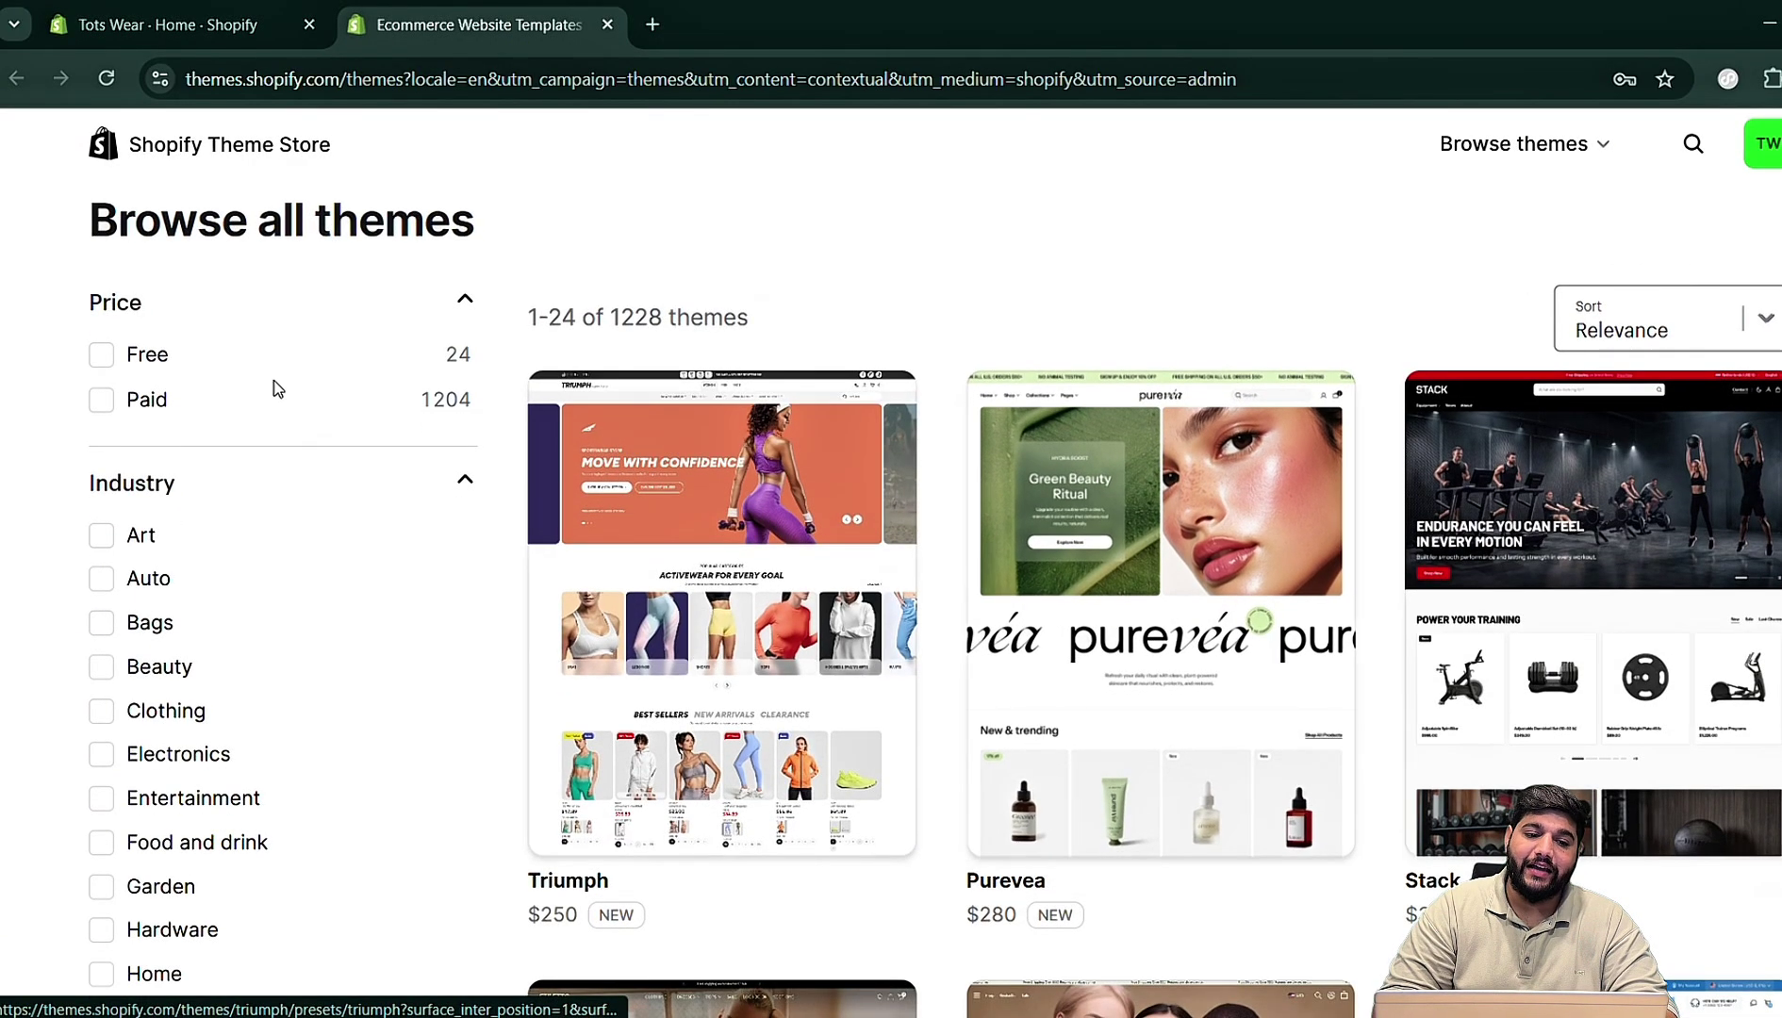
Filter the theme catalogue to Free and look through the available themes
{"action": "left_click", "coordinate": [102, 357]}
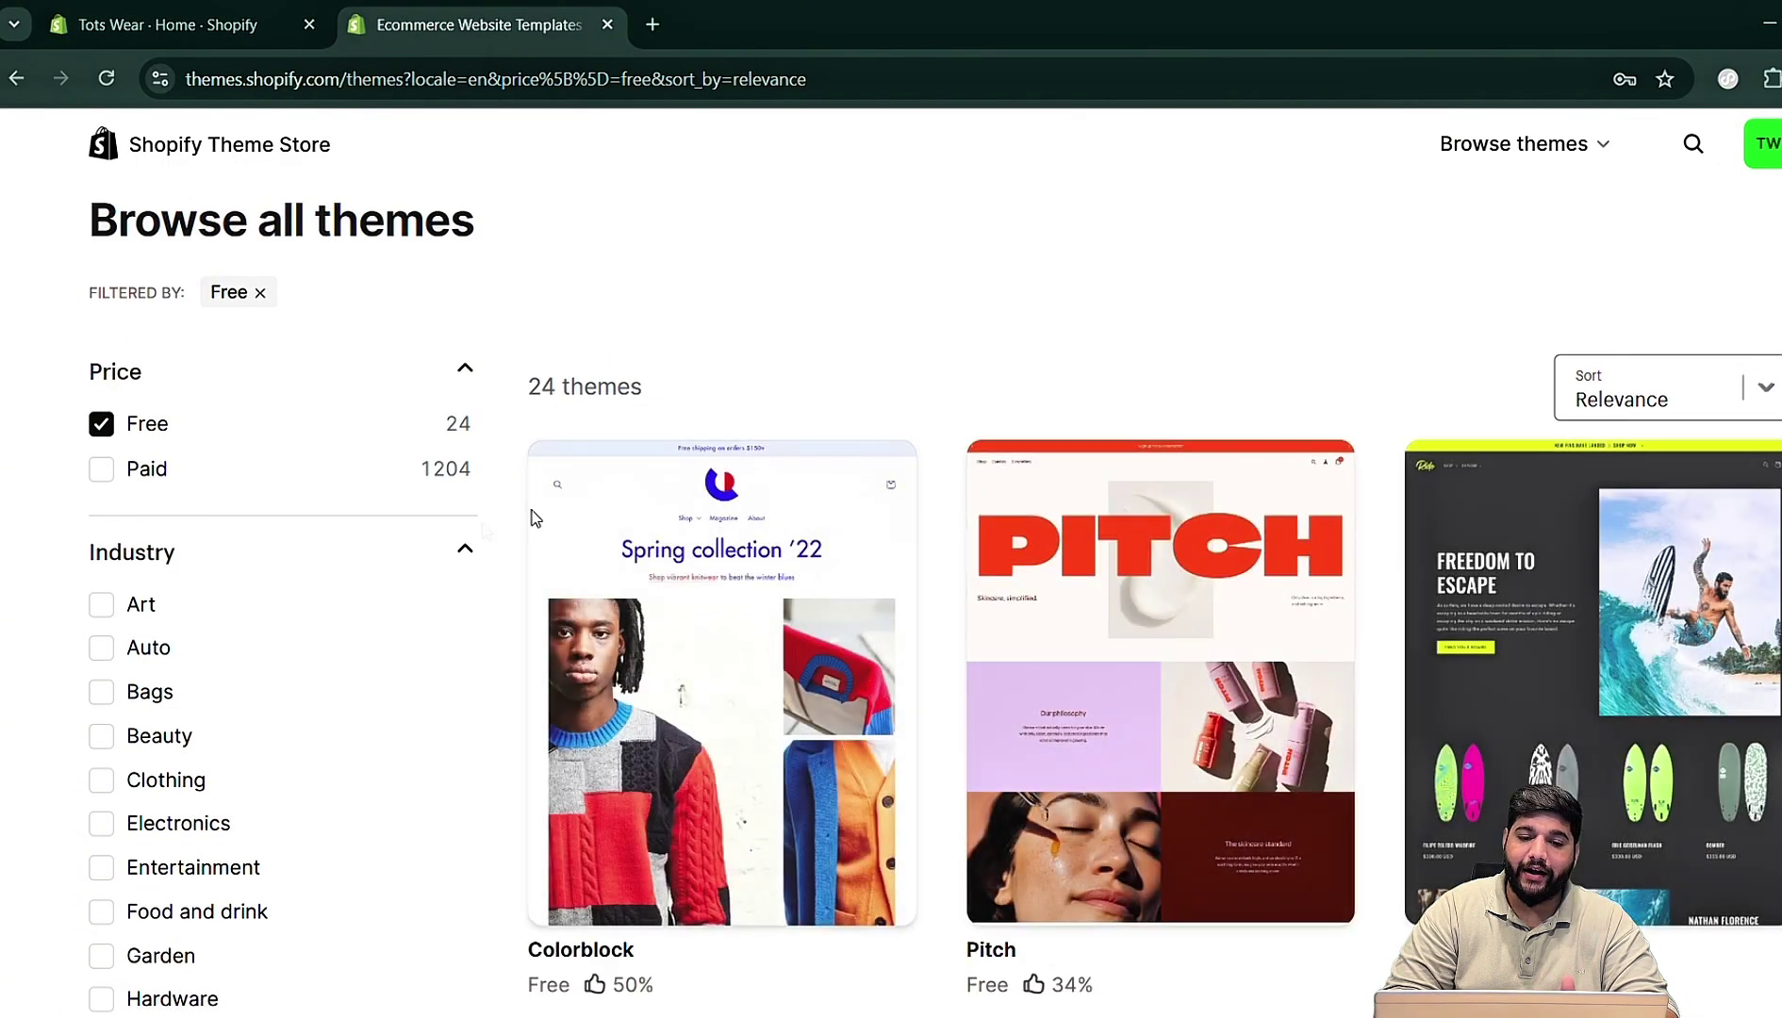
{"action": "scroll", "coordinate": [532, 518], "scroll_direction": "down", "scroll_amount": 20}
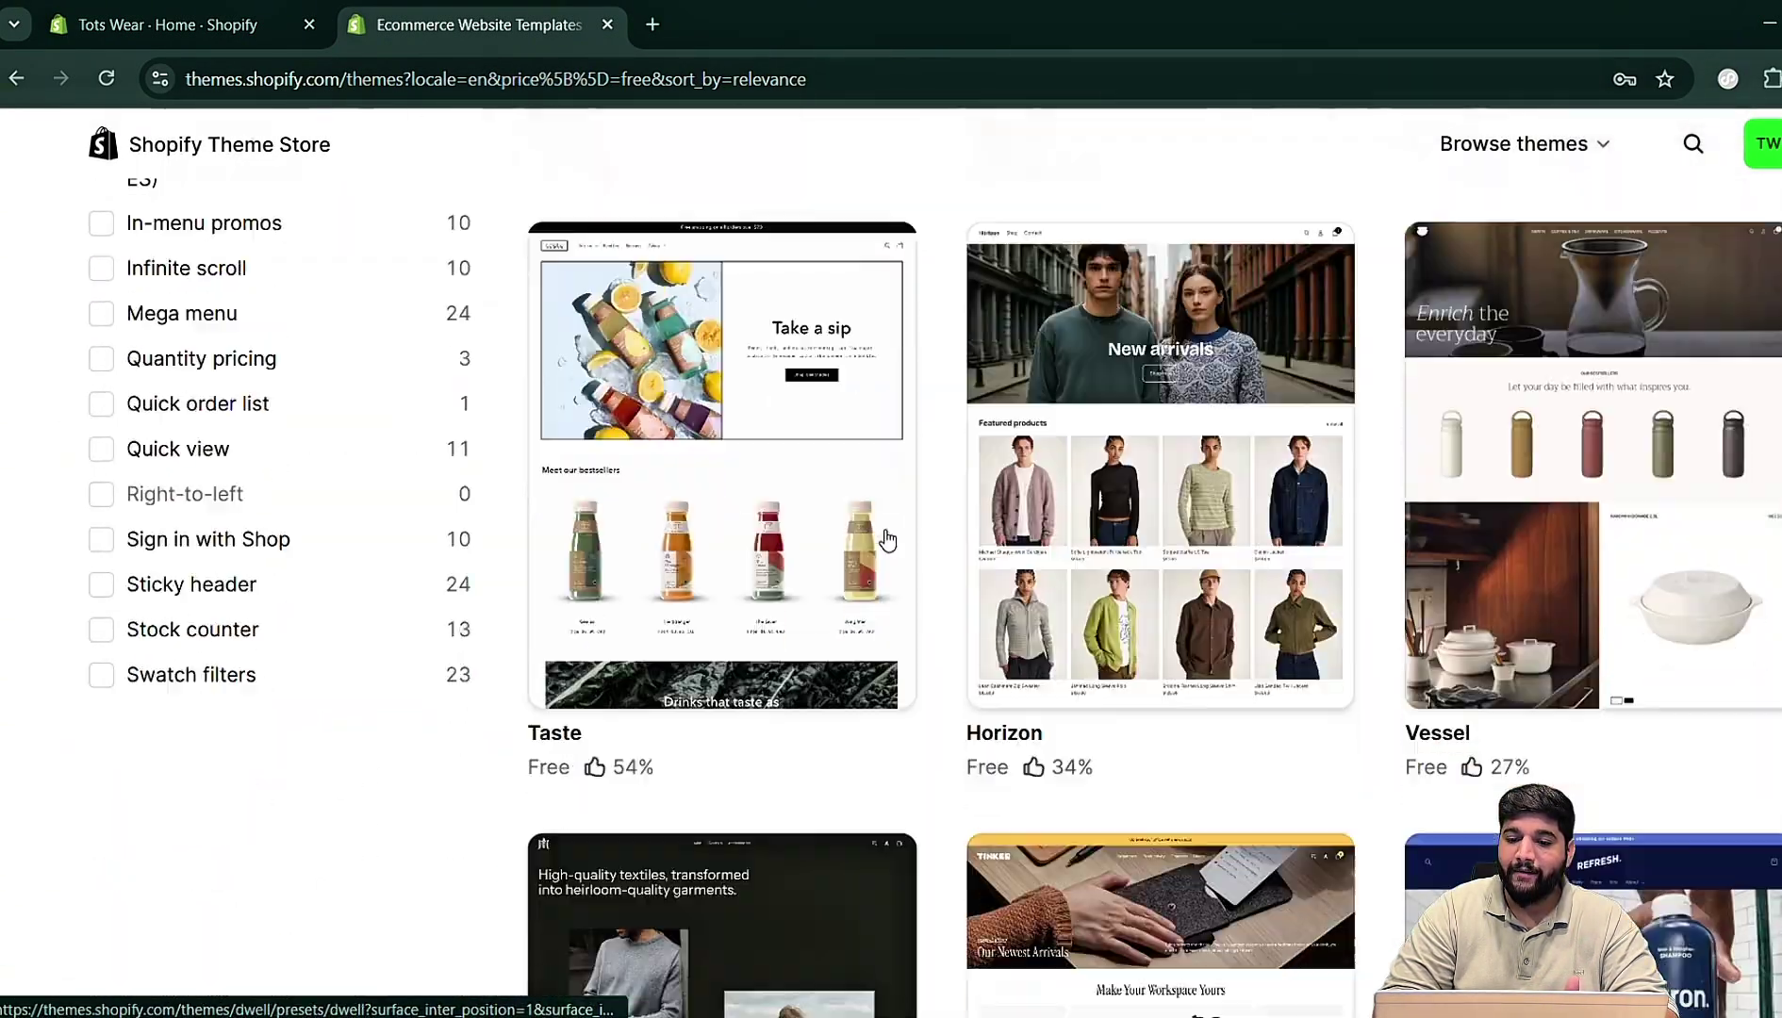
{"action": "scroll", "coordinate": [886, 541], "scroll_direction": "down", "scroll_amount": 15}
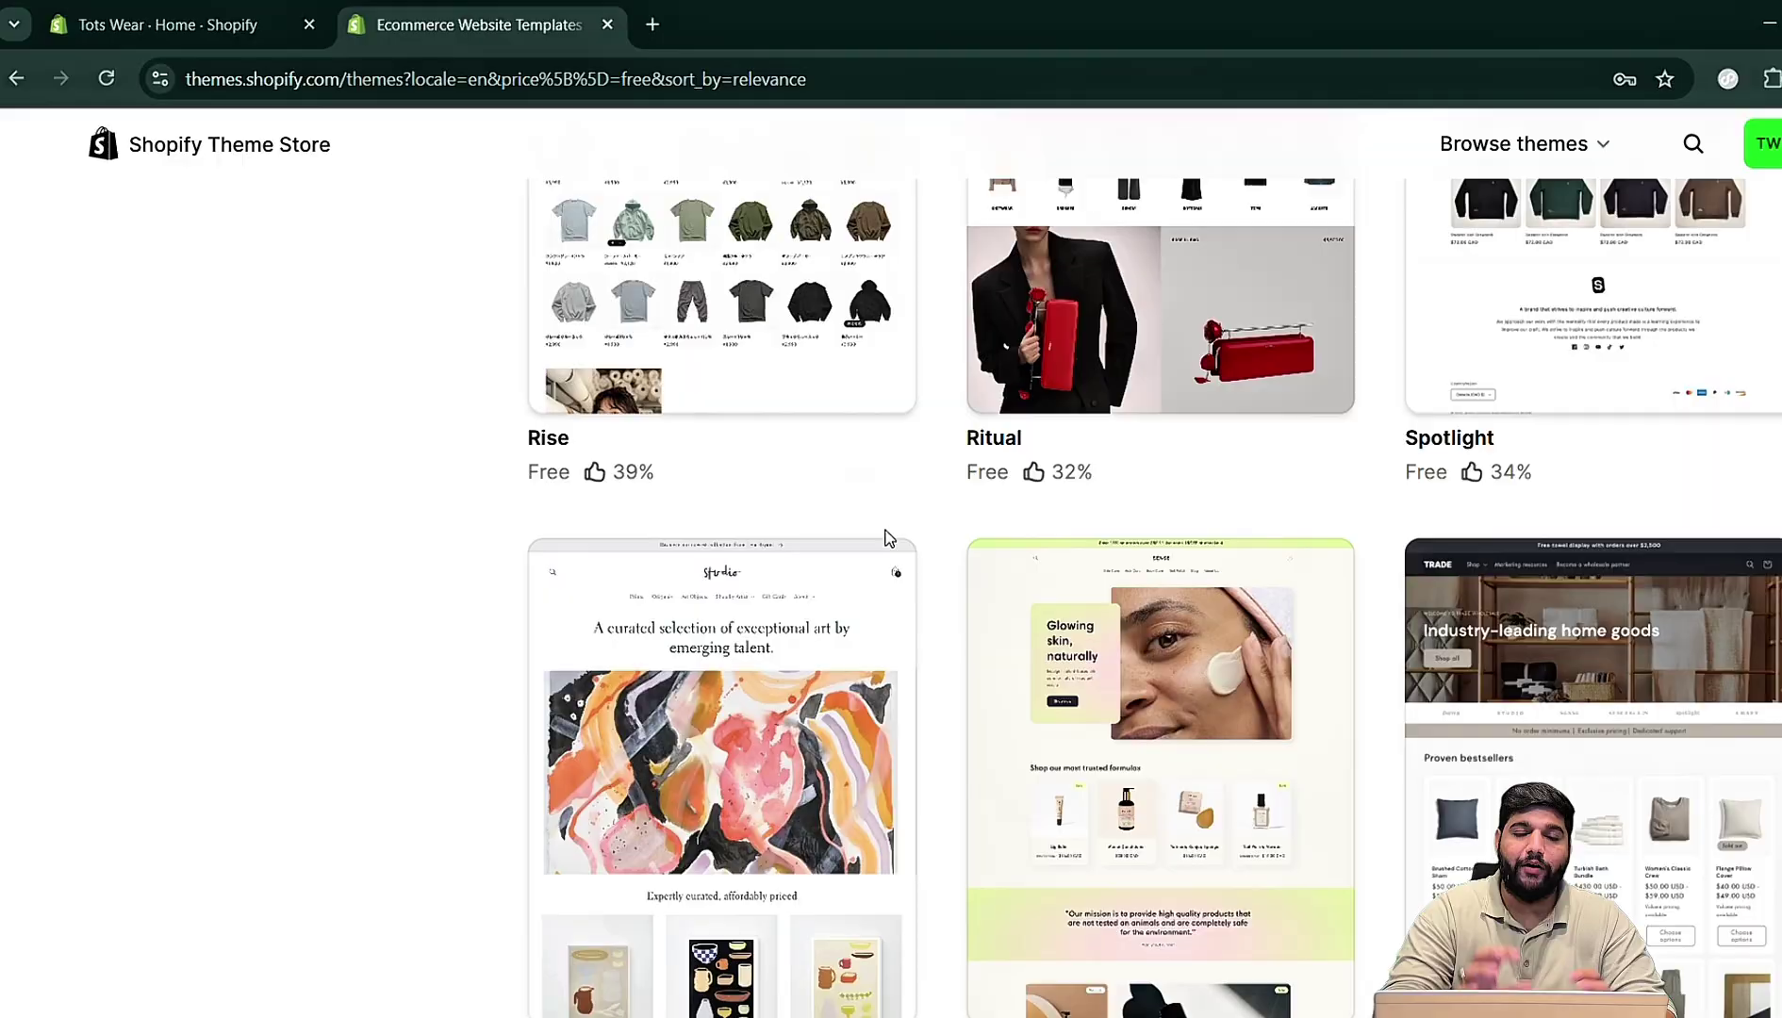
{"action": "scroll", "coordinate": [884, 537], "scroll_direction": "up", "scroll_amount": 1}
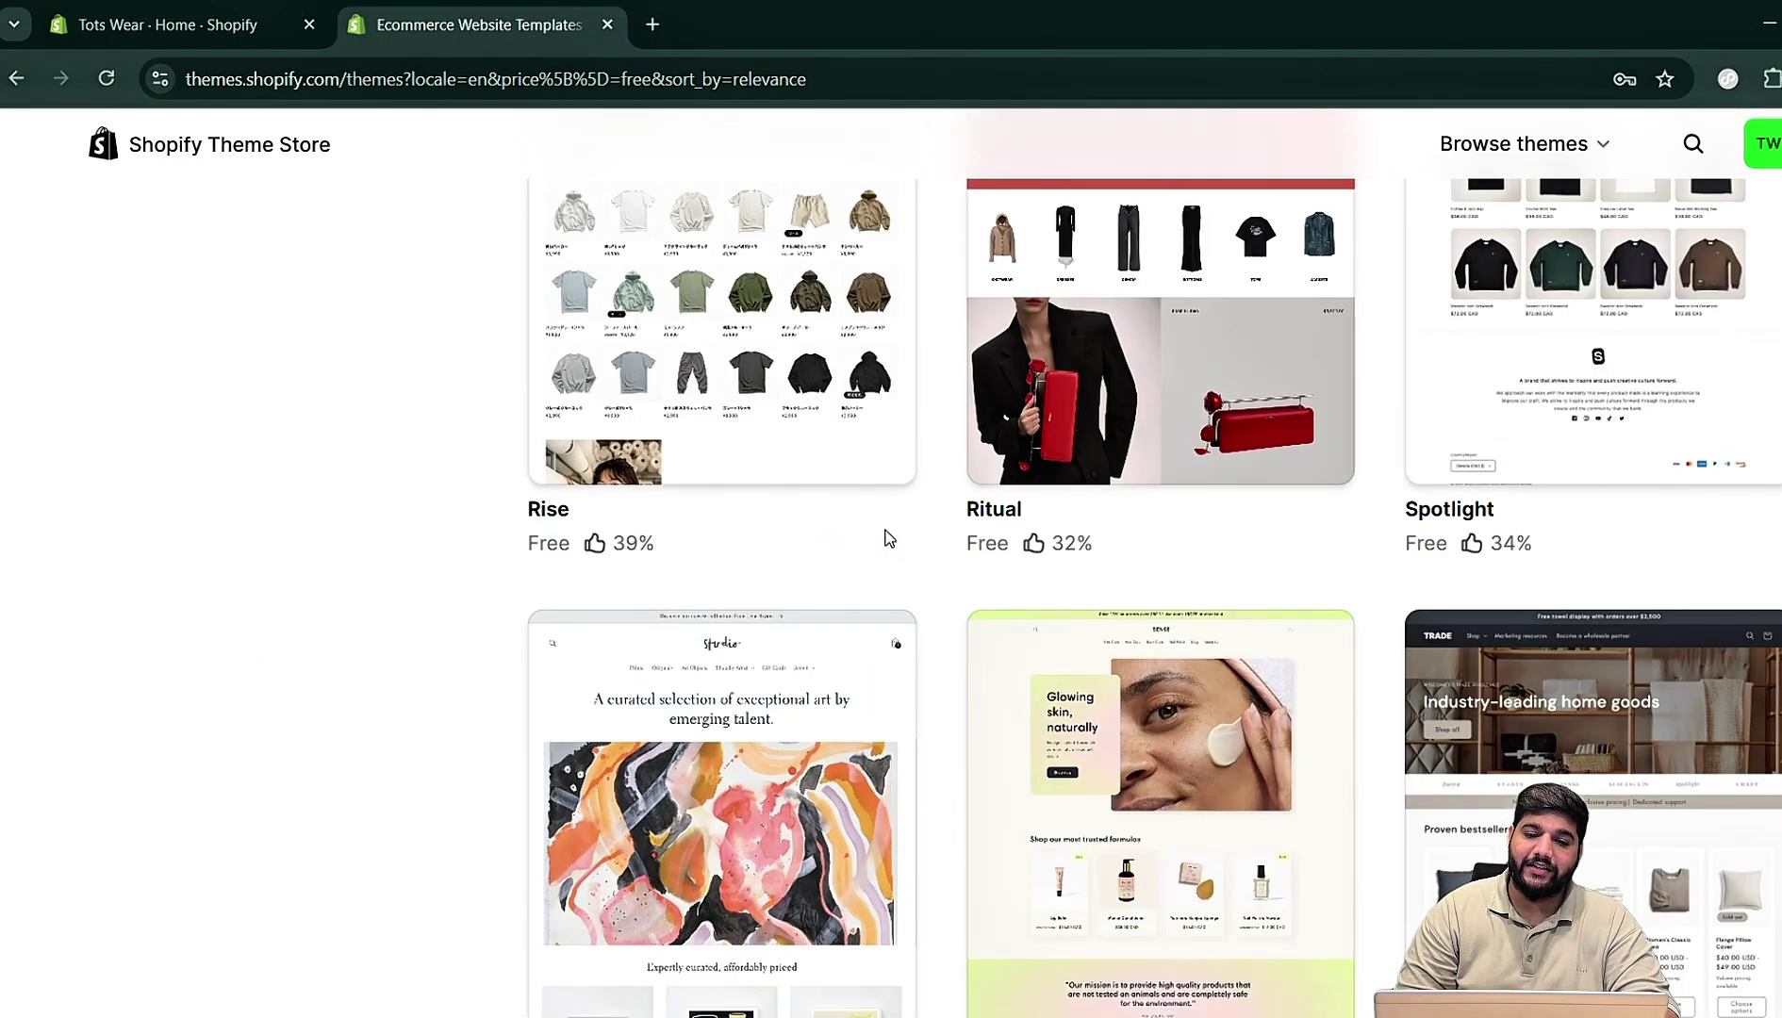
{"action": "scroll", "coordinate": [885, 539], "scroll_direction": "up", "scroll_amount": 10}
Open the free Heritage theme's page and review its preview and feature descriptions
{"action": "left_click", "coordinate": [781, 641]}
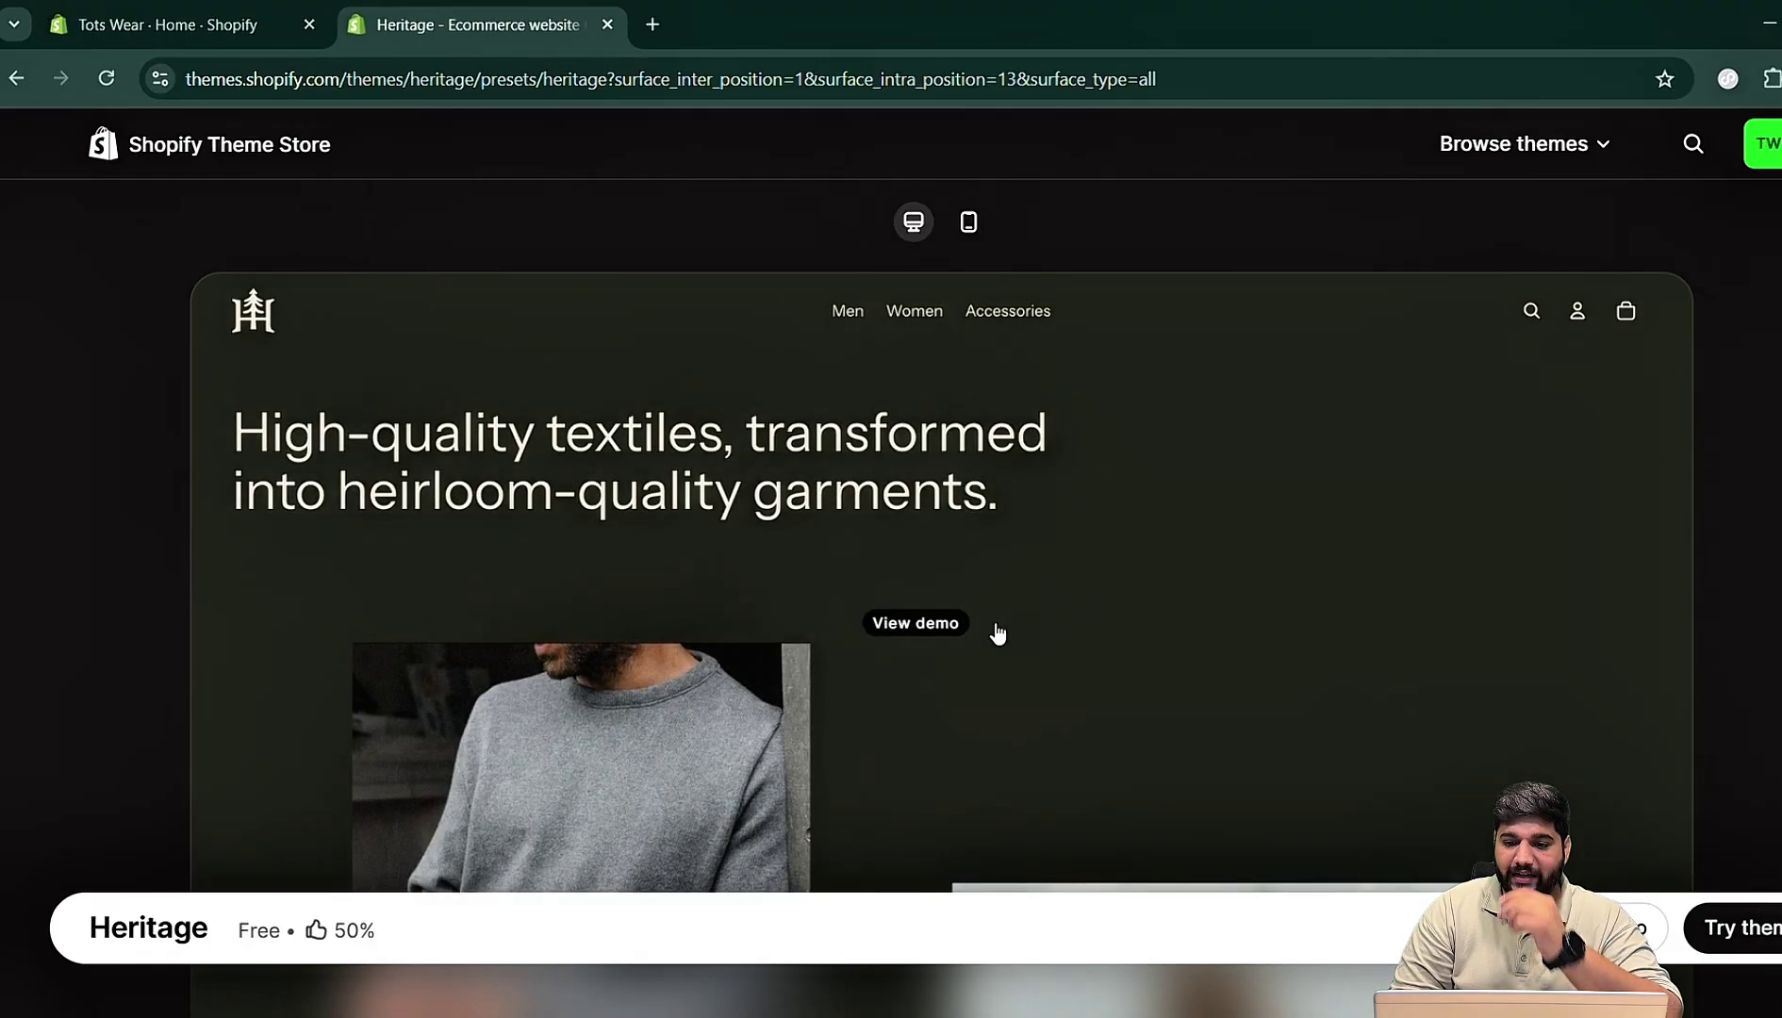
{"action": "scroll", "coordinate": [999, 637], "scroll_direction": "down", "scroll_amount": 5}
{"action": "scroll", "coordinate": [1090, 648], "scroll_direction": "down", "scroll_amount": 6}
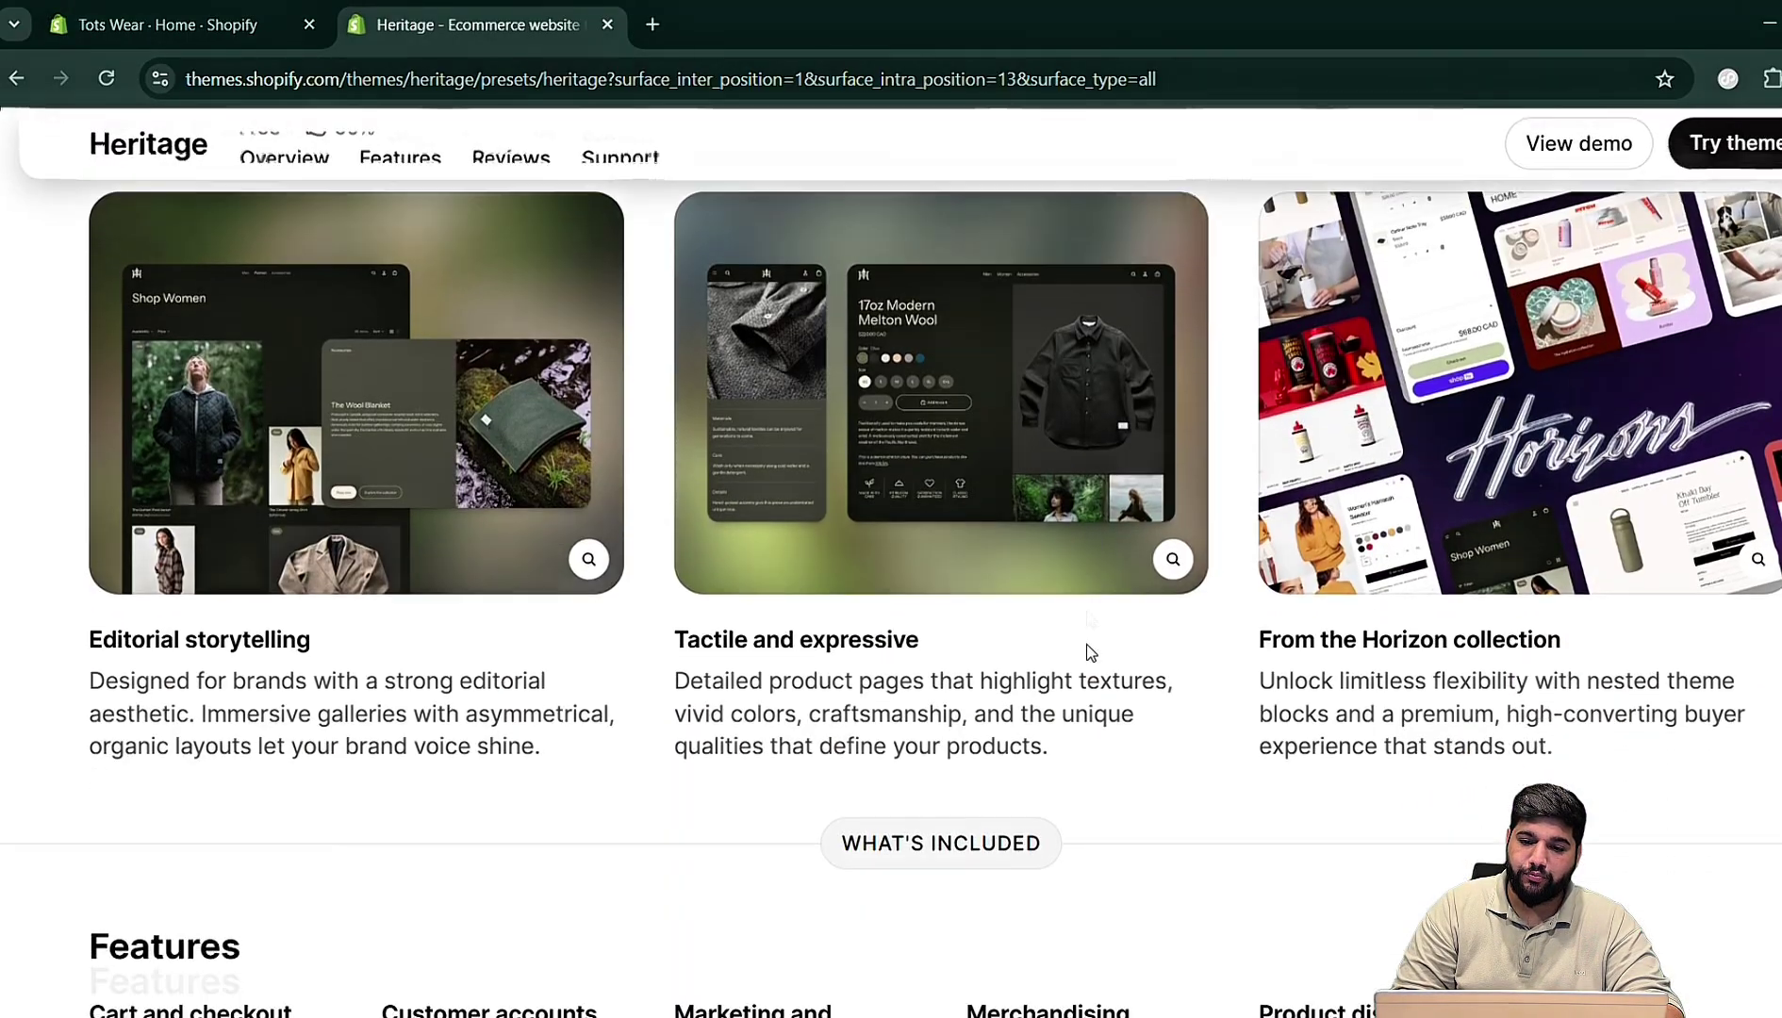
{"action": "scroll", "coordinate": [1090, 653], "scroll_direction": "down", "scroll_amount": 5}
{"action": "scroll", "coordinate": [1086, 653], "scroll_direction": "up", "scroll_amount": 15}
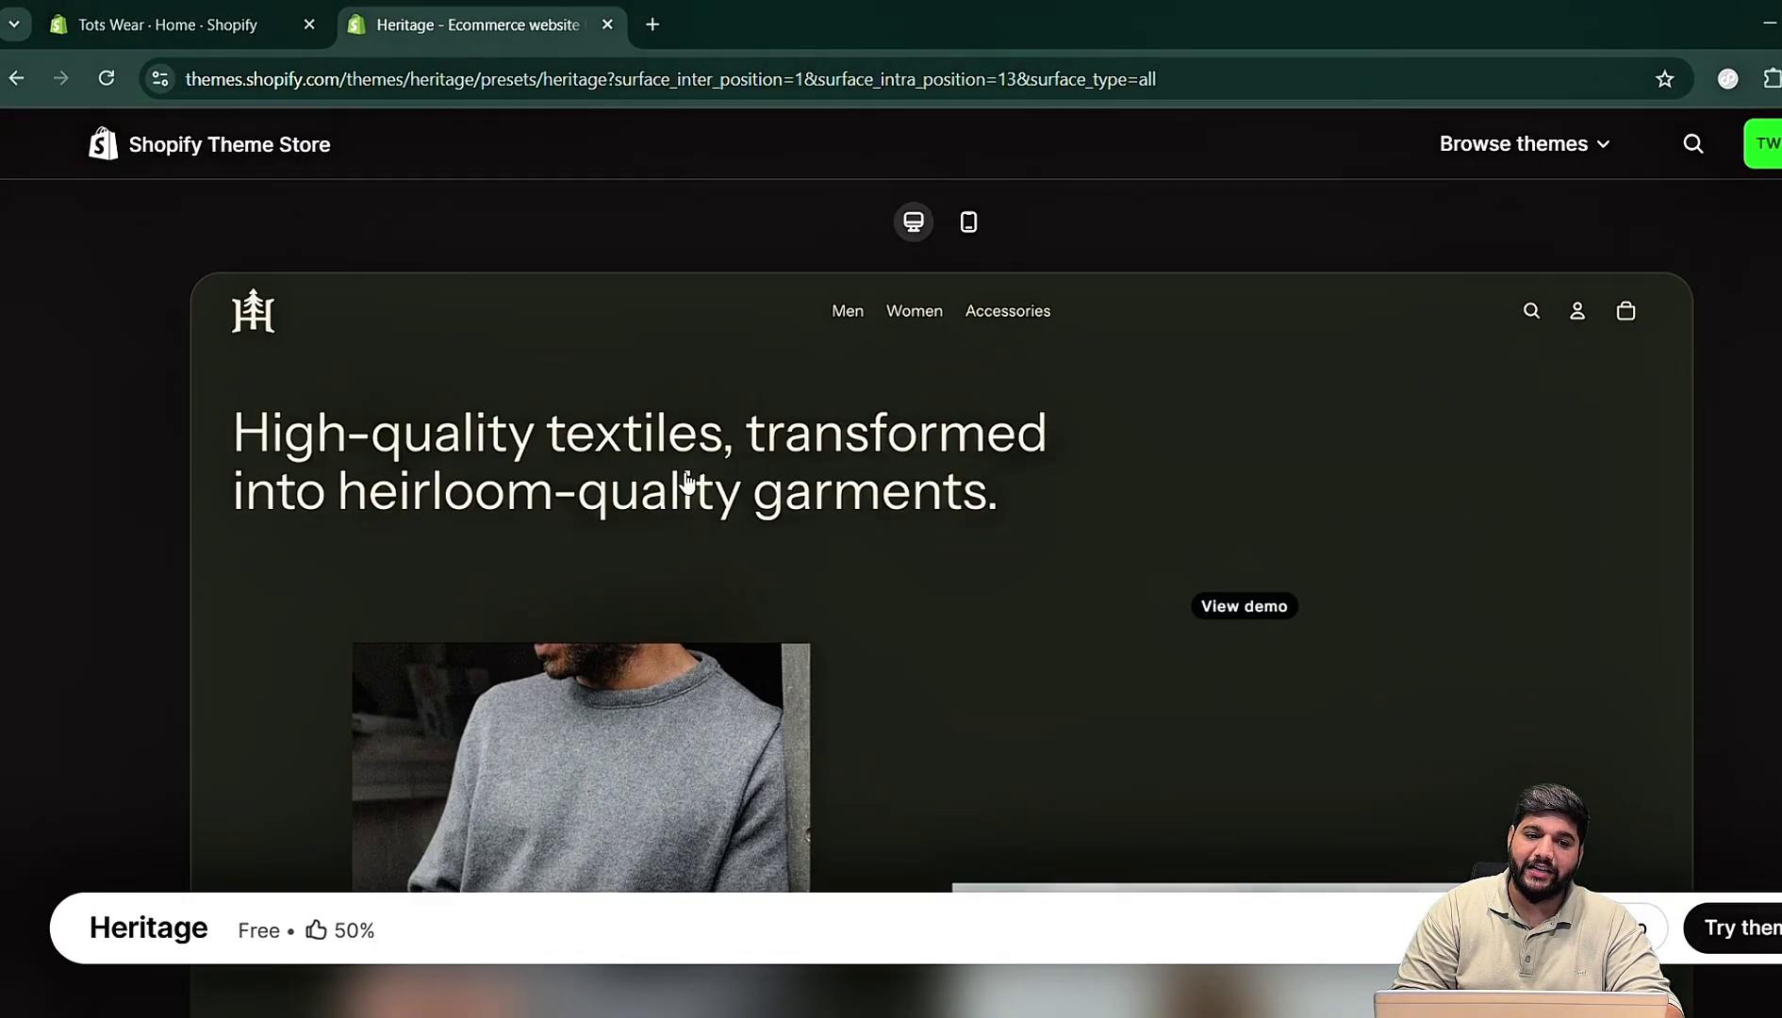
Return from the Heritage page to the theme catalogue without the Free filter
{"action": "left_click", "coordinate": [16, 78]}
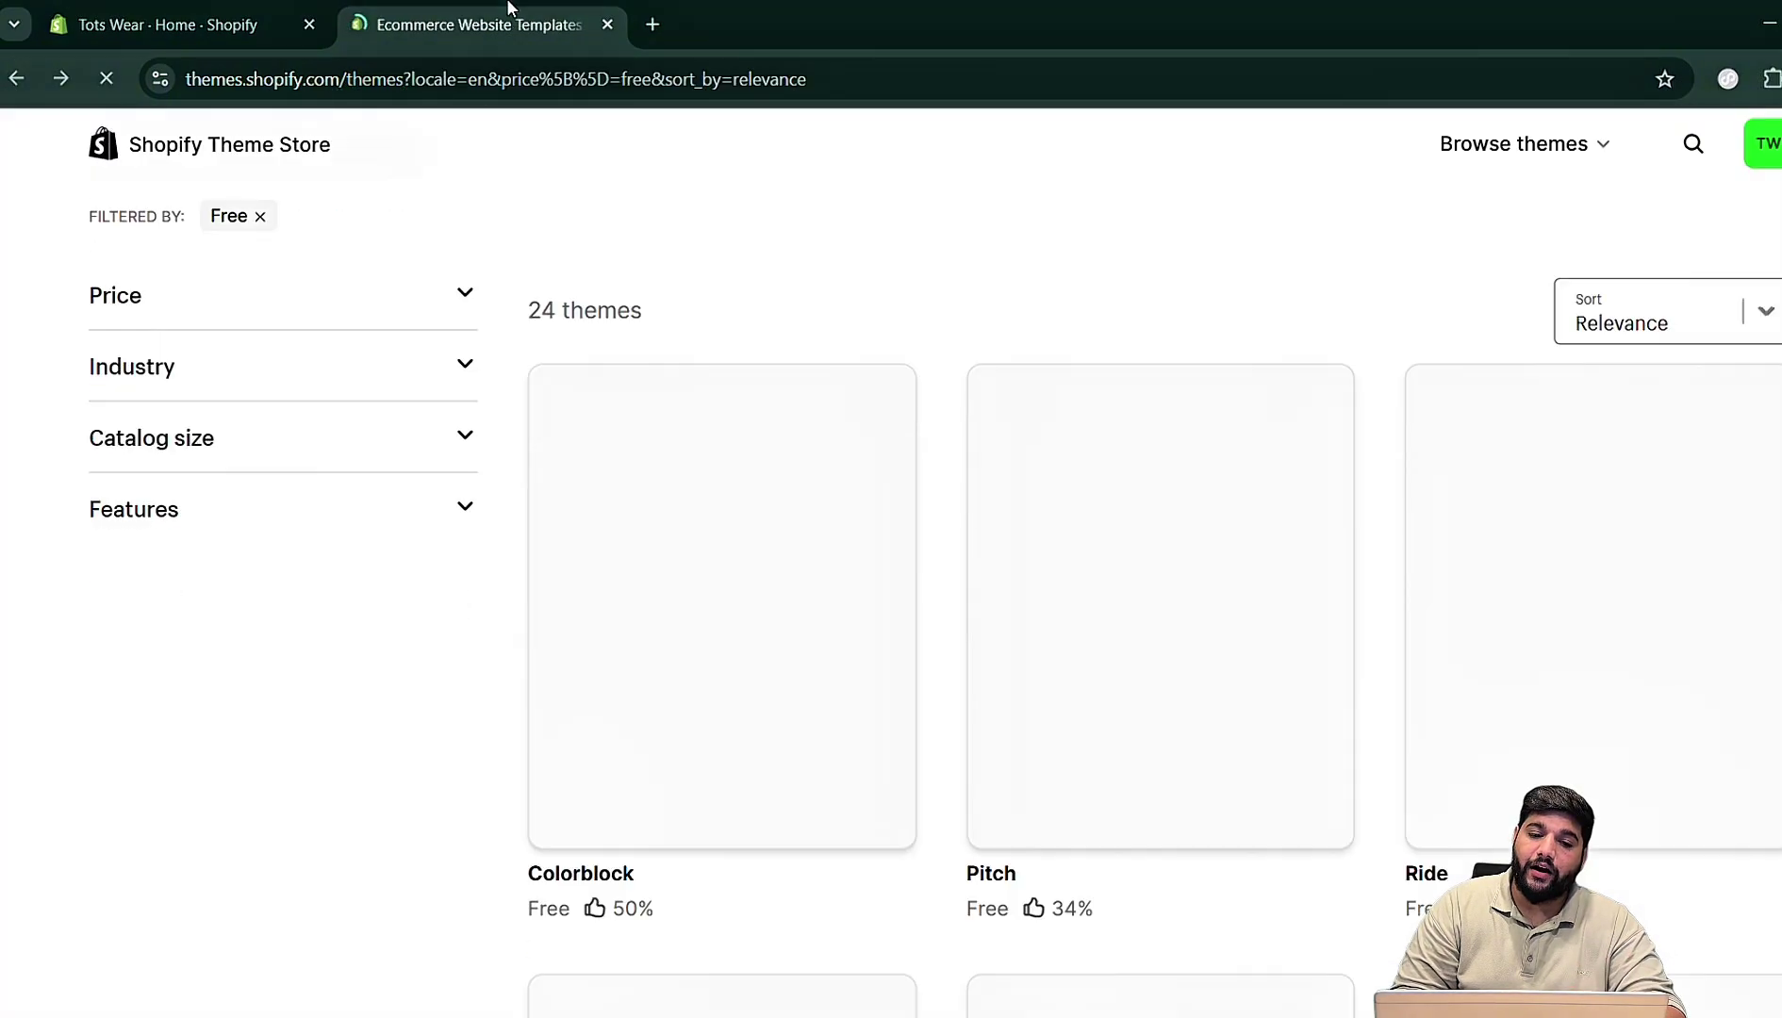
{"action": "scroll", "coordinate": [123, 218], "scroll_direction": "up", "scroll_amount": 15}
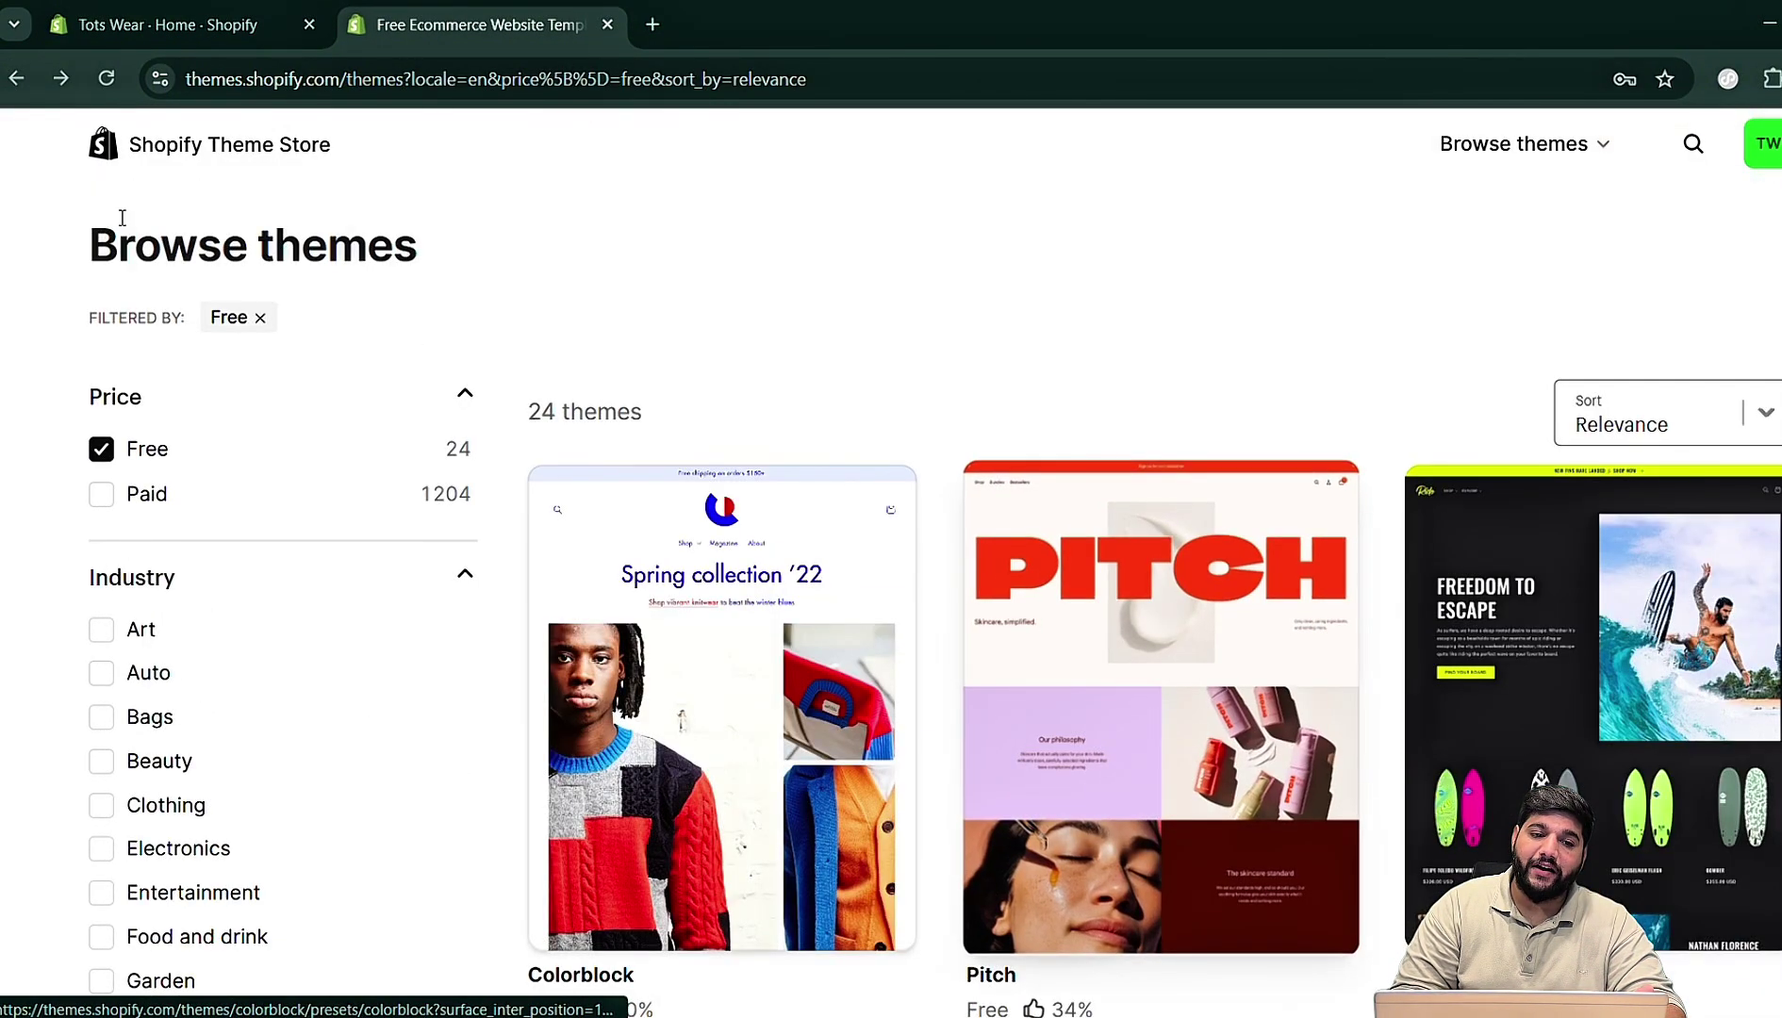
{"action": "left_click", "coordinate": [16, 78]}
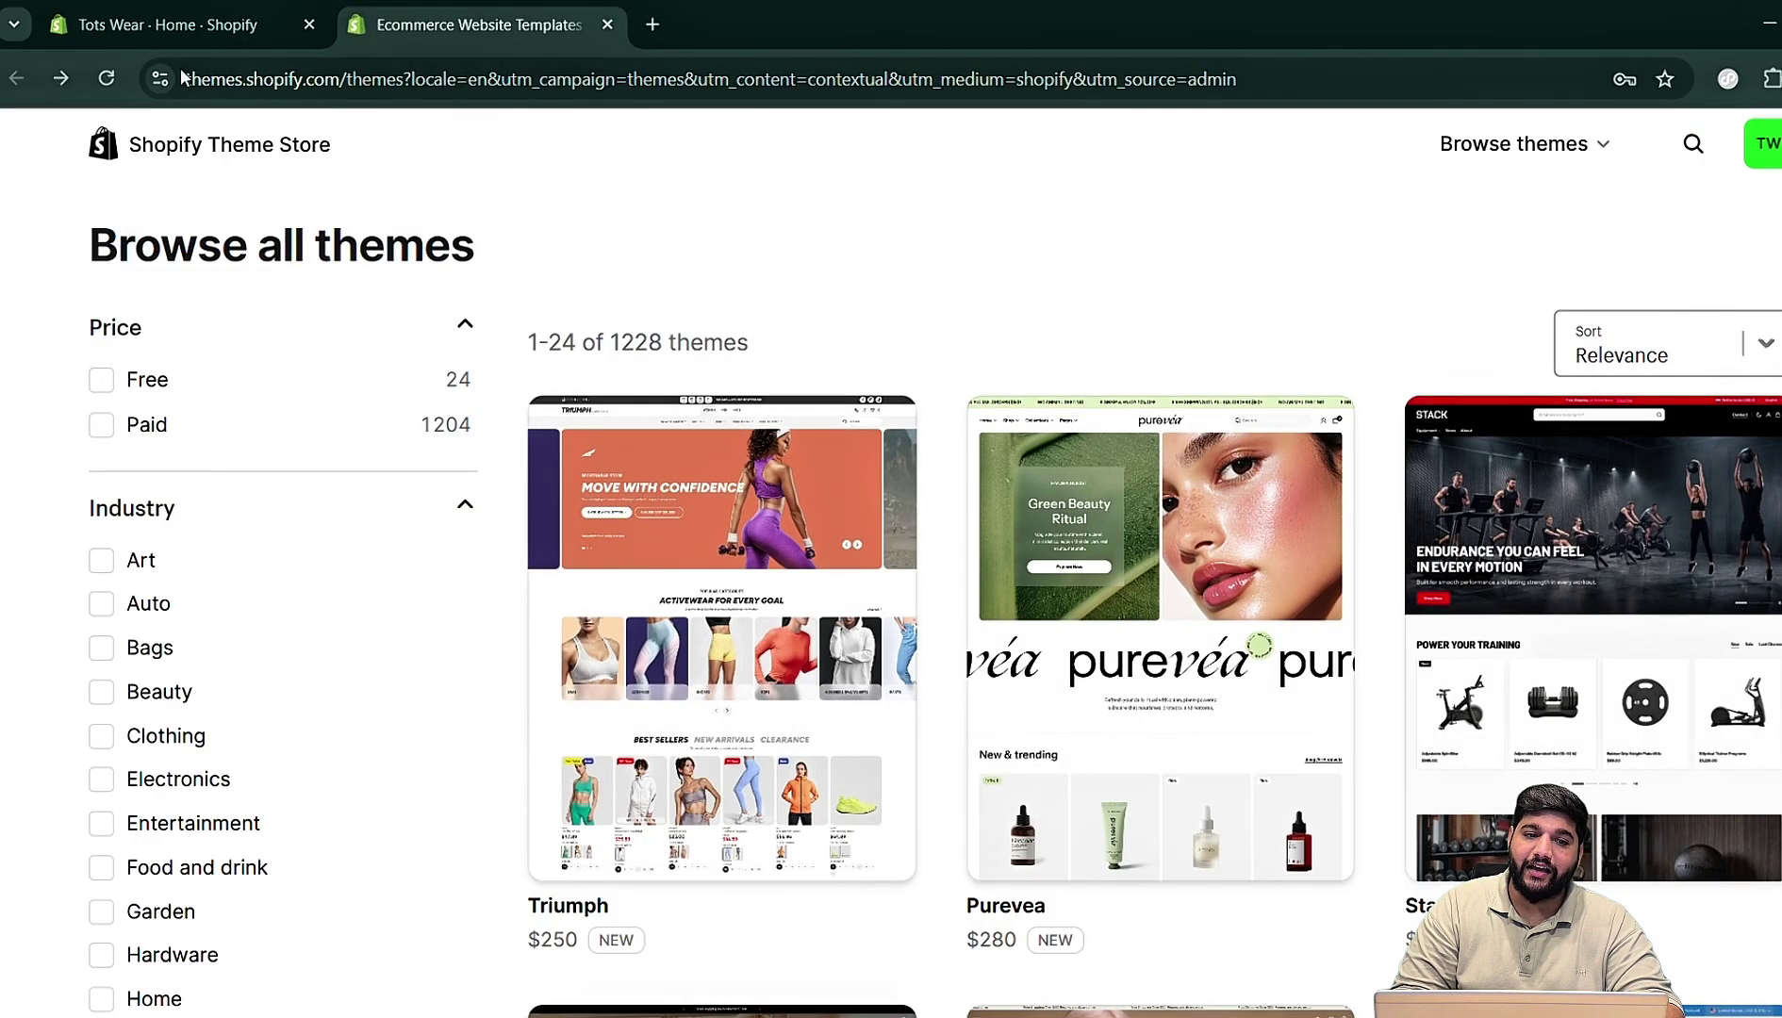
Go back to the Tots Wear Online Store page and review the suggested, draft and active themes
{"action": "left_click", "coordinate": [168, 25]}
{"action": "scroll", "coordinate": [1172, 656], "scroll_direction": "down", "scroll_amount": 2}
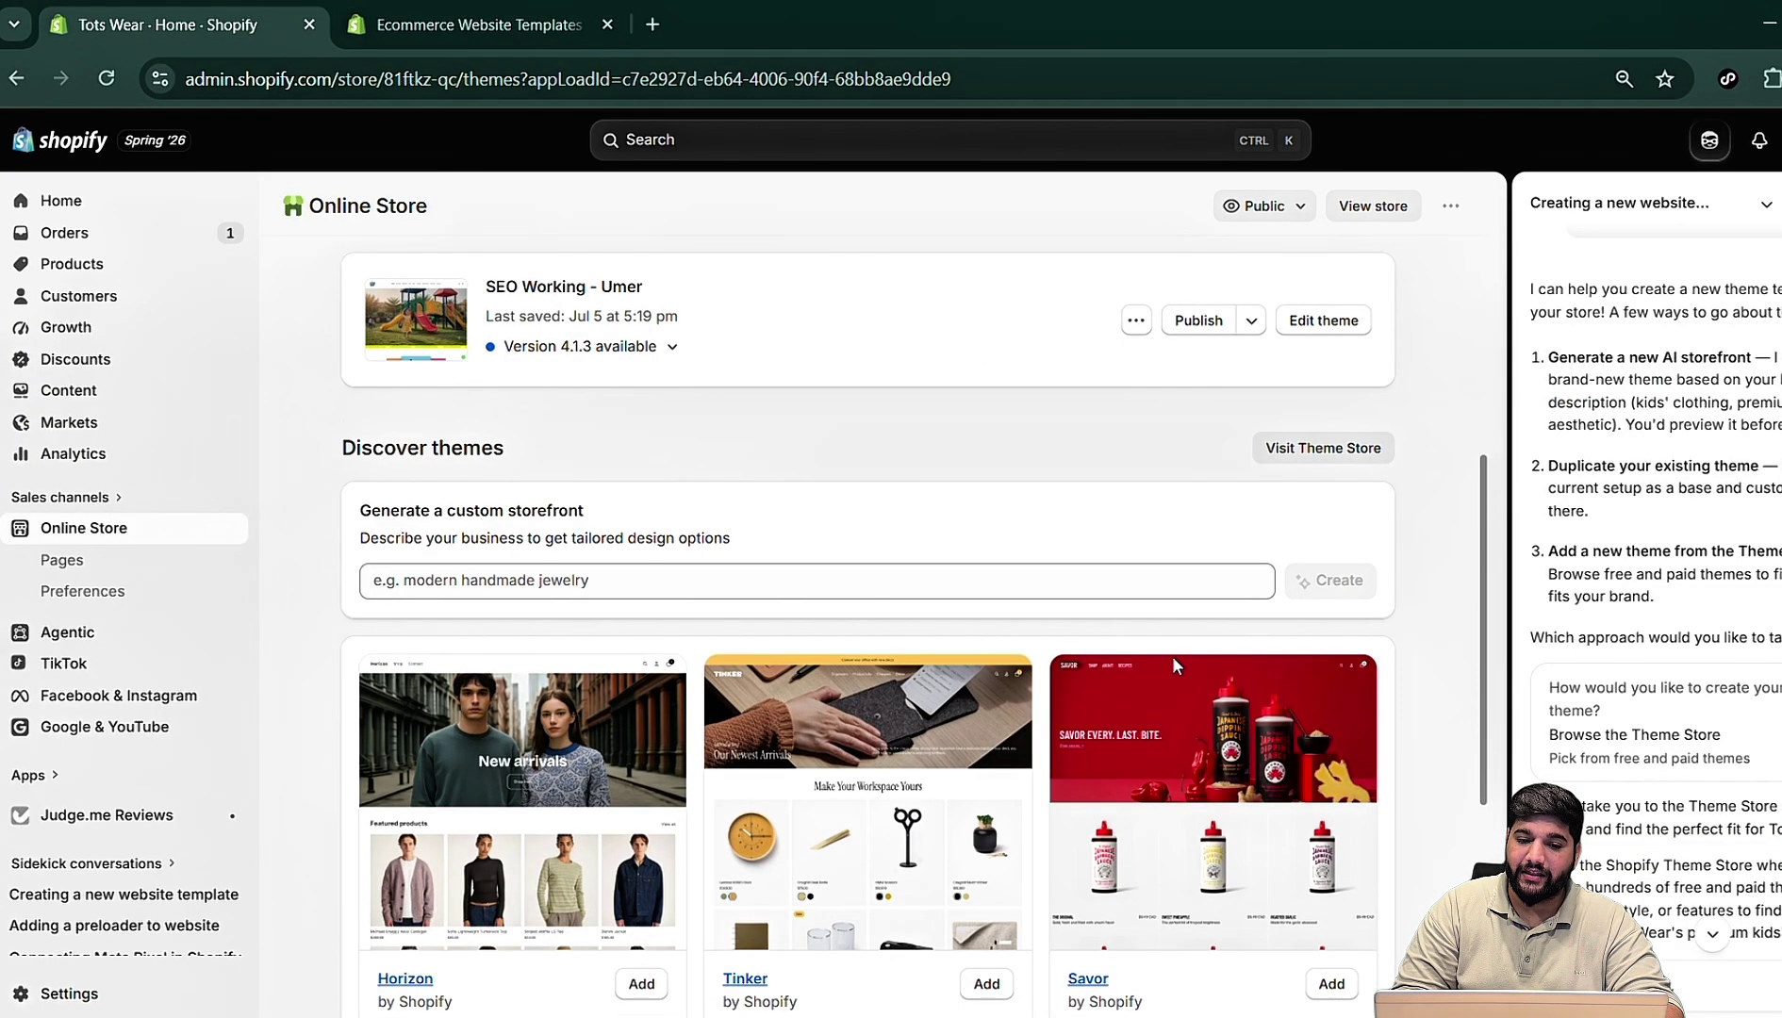
{"action": "scroll", "coordinate": [1174, 663], "scroll_direction": "down", "scroll_amount": 4}
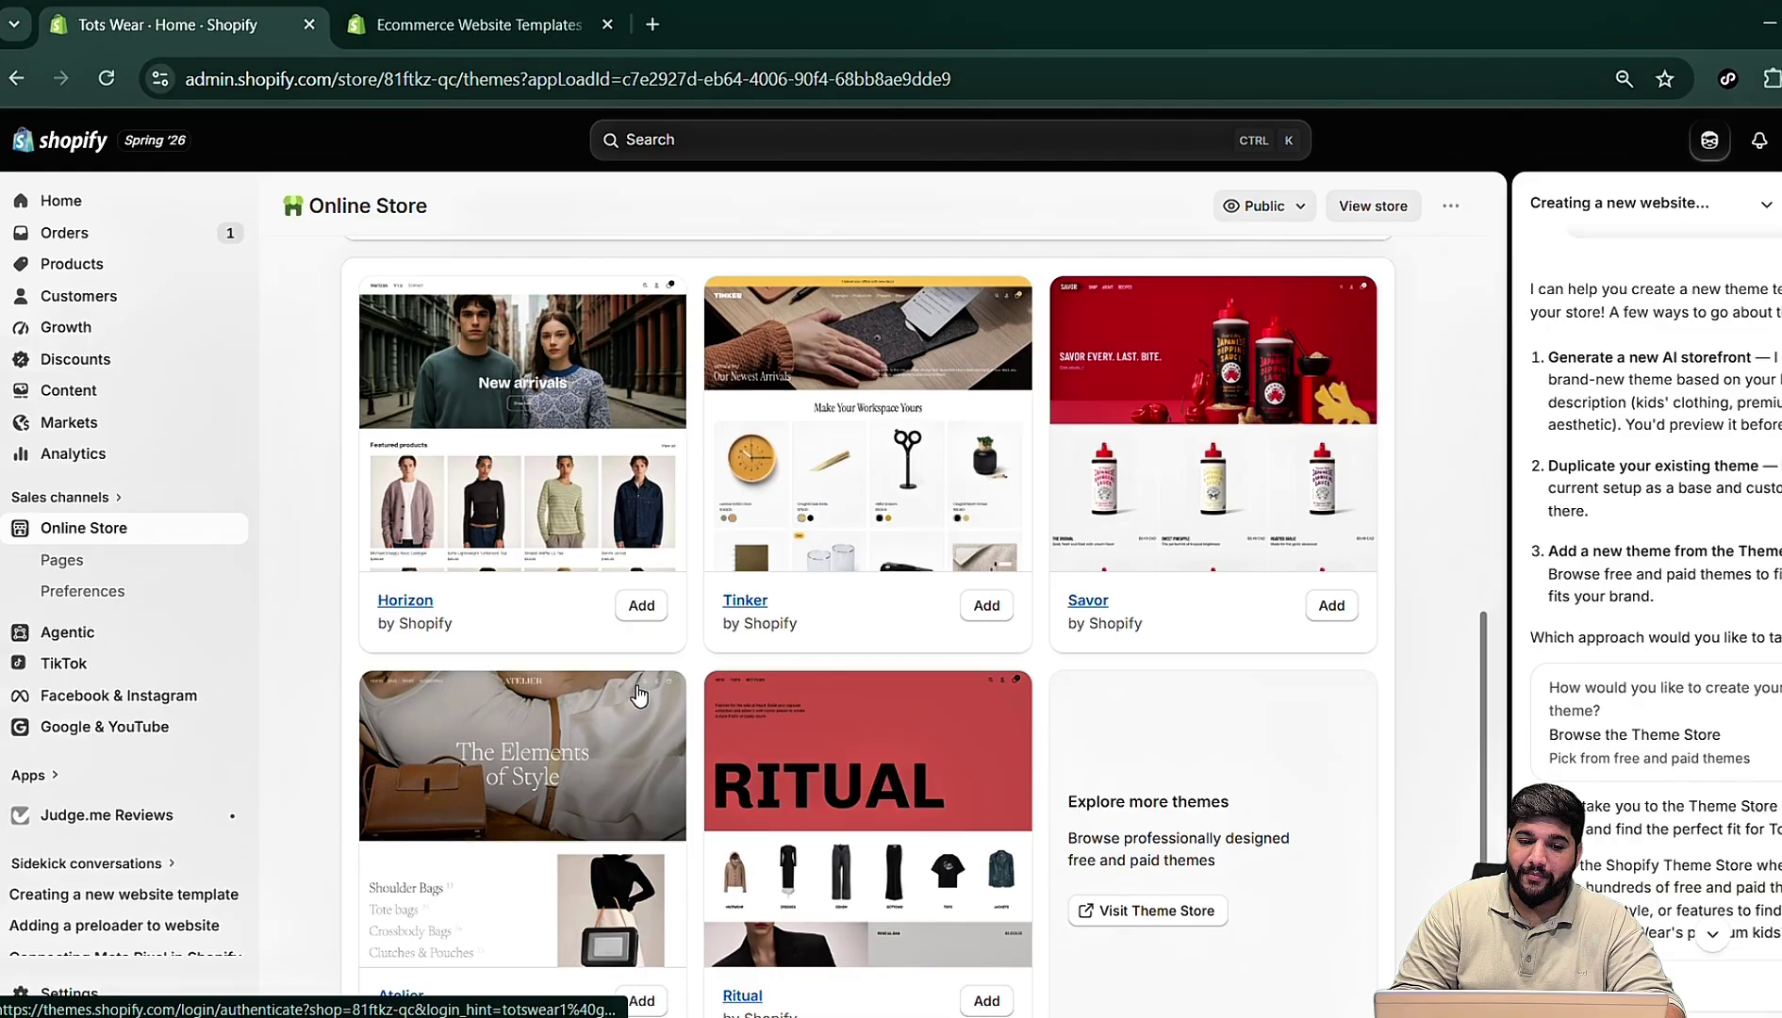
{"action": "scroll", "coordinate": [638, 695], "scroll_direction": "down", "scroll_amount": 1}
{"action": "scroll", "coordinate": [638, 695], "scroll_direction": "up", "scroll_amount": 8}
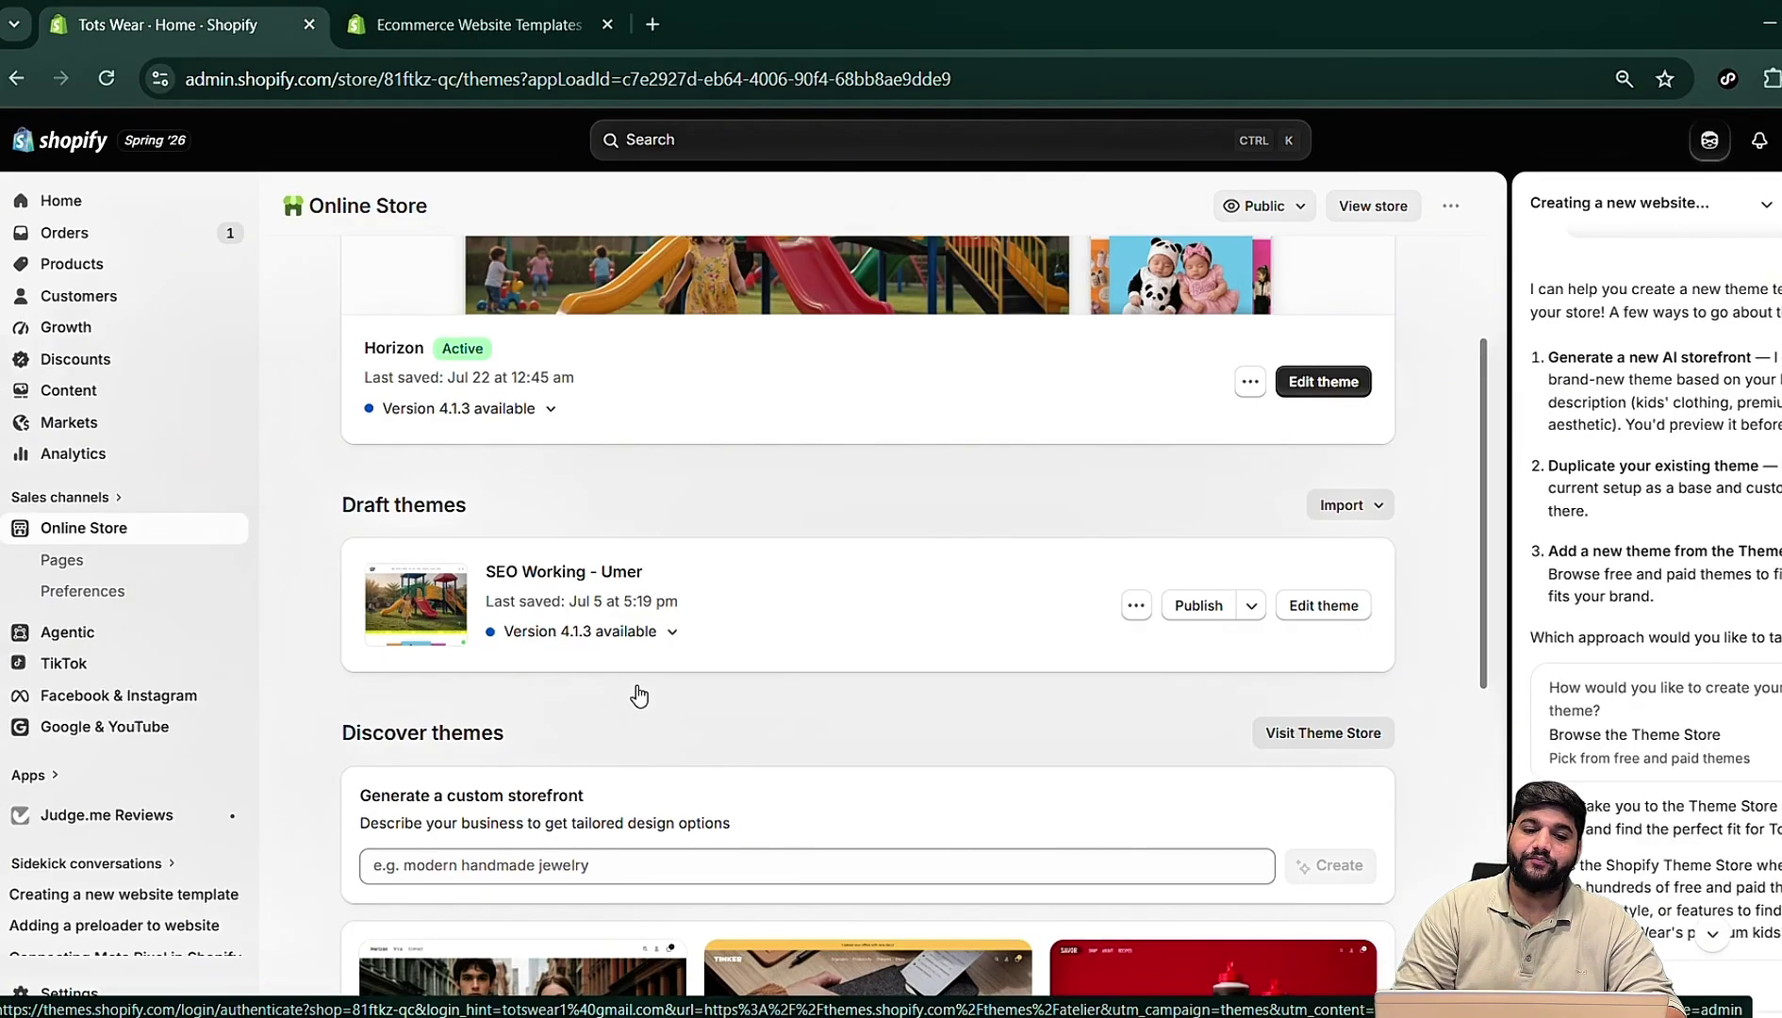
{"action": "scroll", "coordinate": [701, 695], "scroll_direction": "up", "scroll_amount": 1}
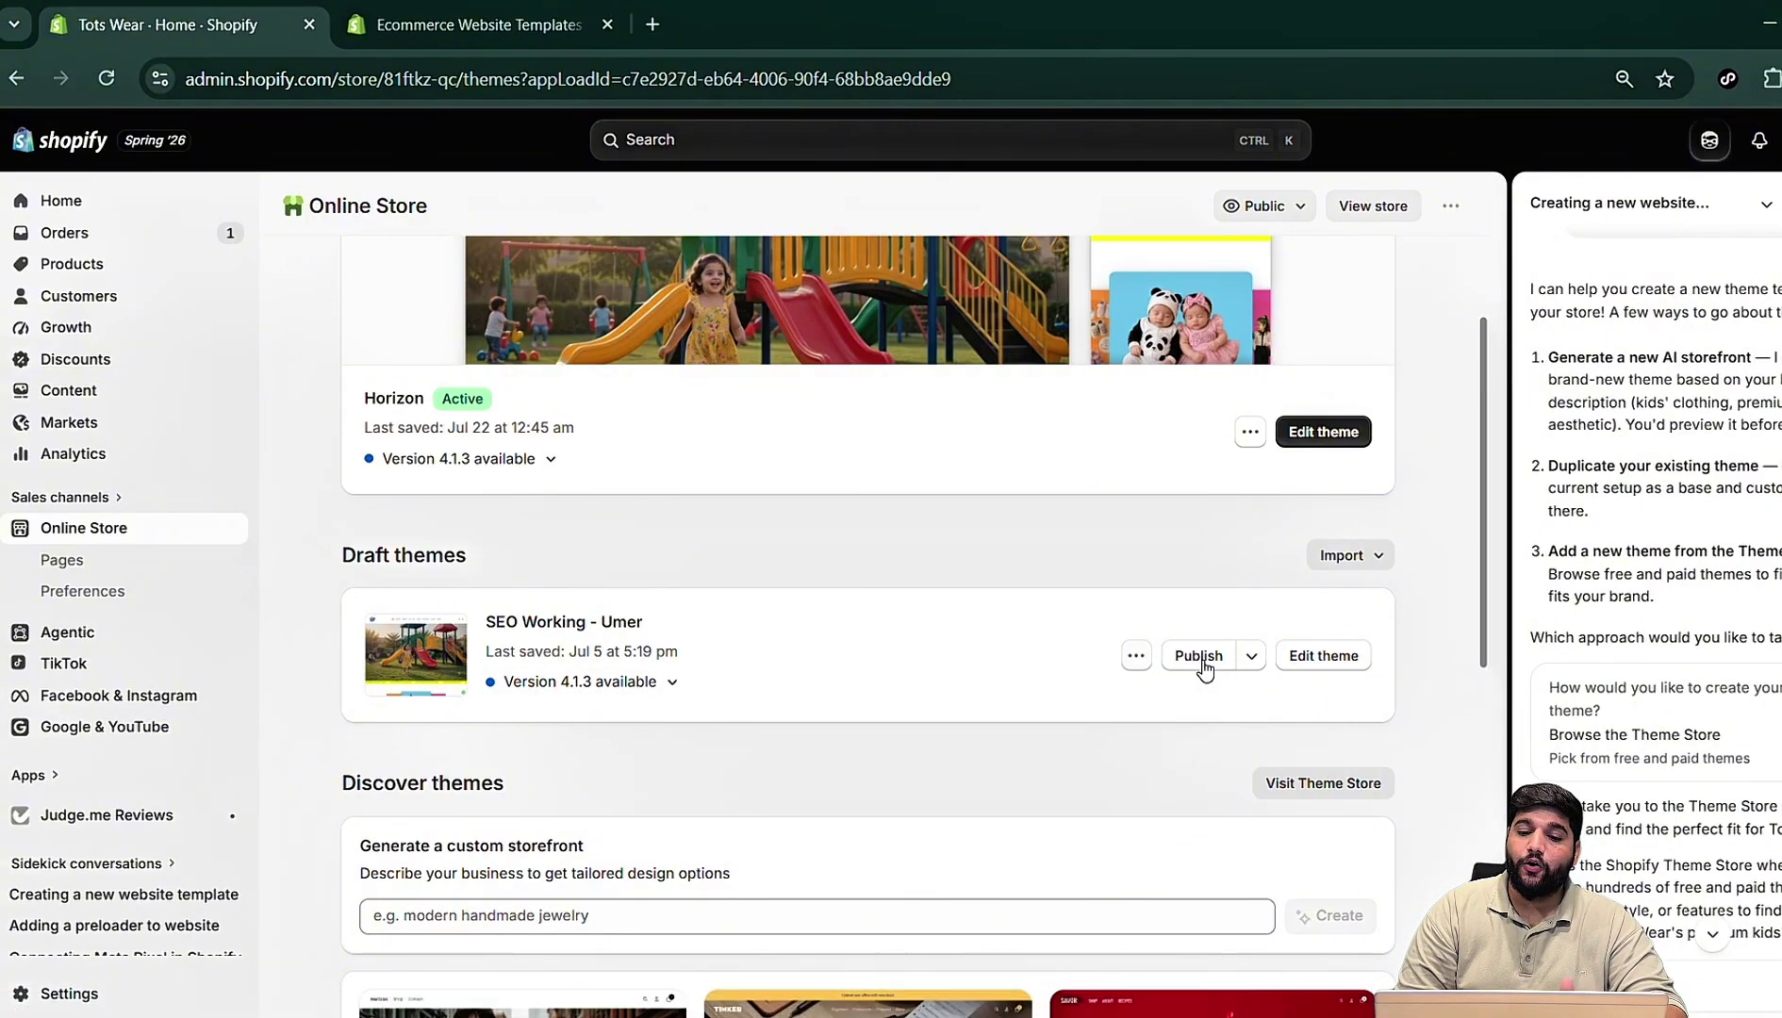
{"action": "scroll", "coordinate": [1157, 642], "scroll_direction": "up", "scroll_amount": 3}
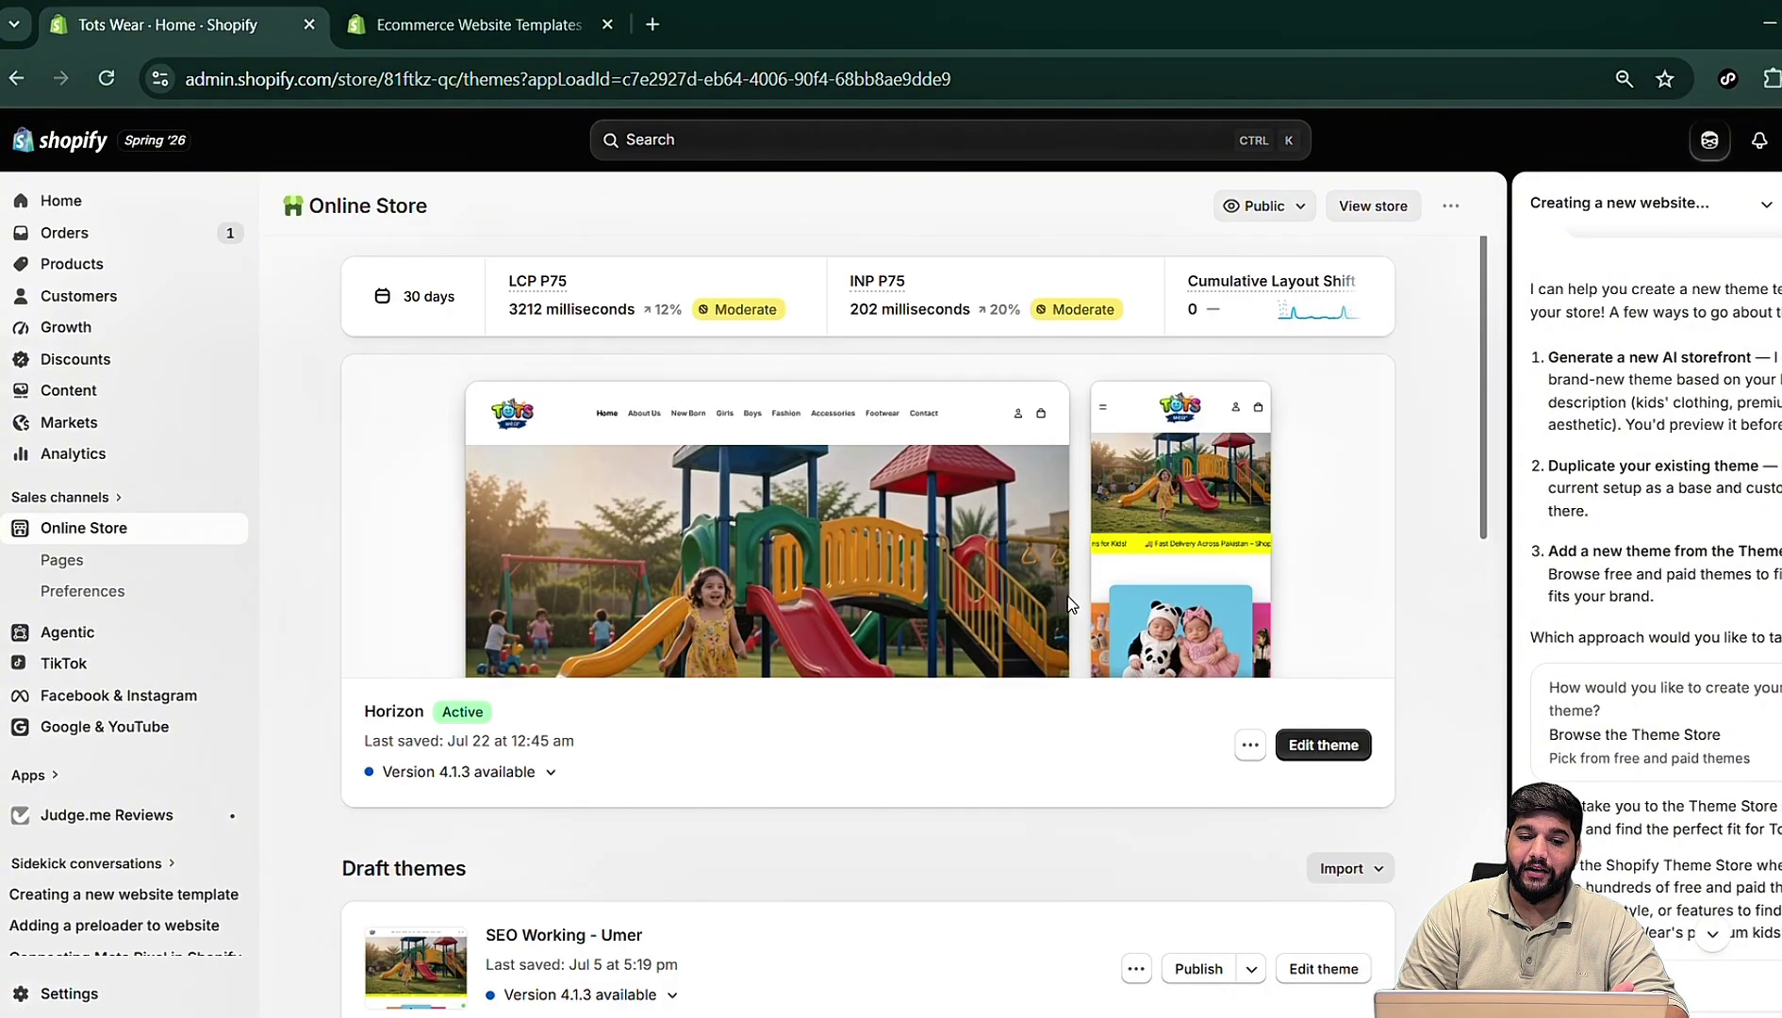
Open the active Horizon theme for editing and view the home page's collection cards
{"action": "scroll", "coordinate": [1145, 634], "scroll_direction": "down", "scroll_amount": 1}
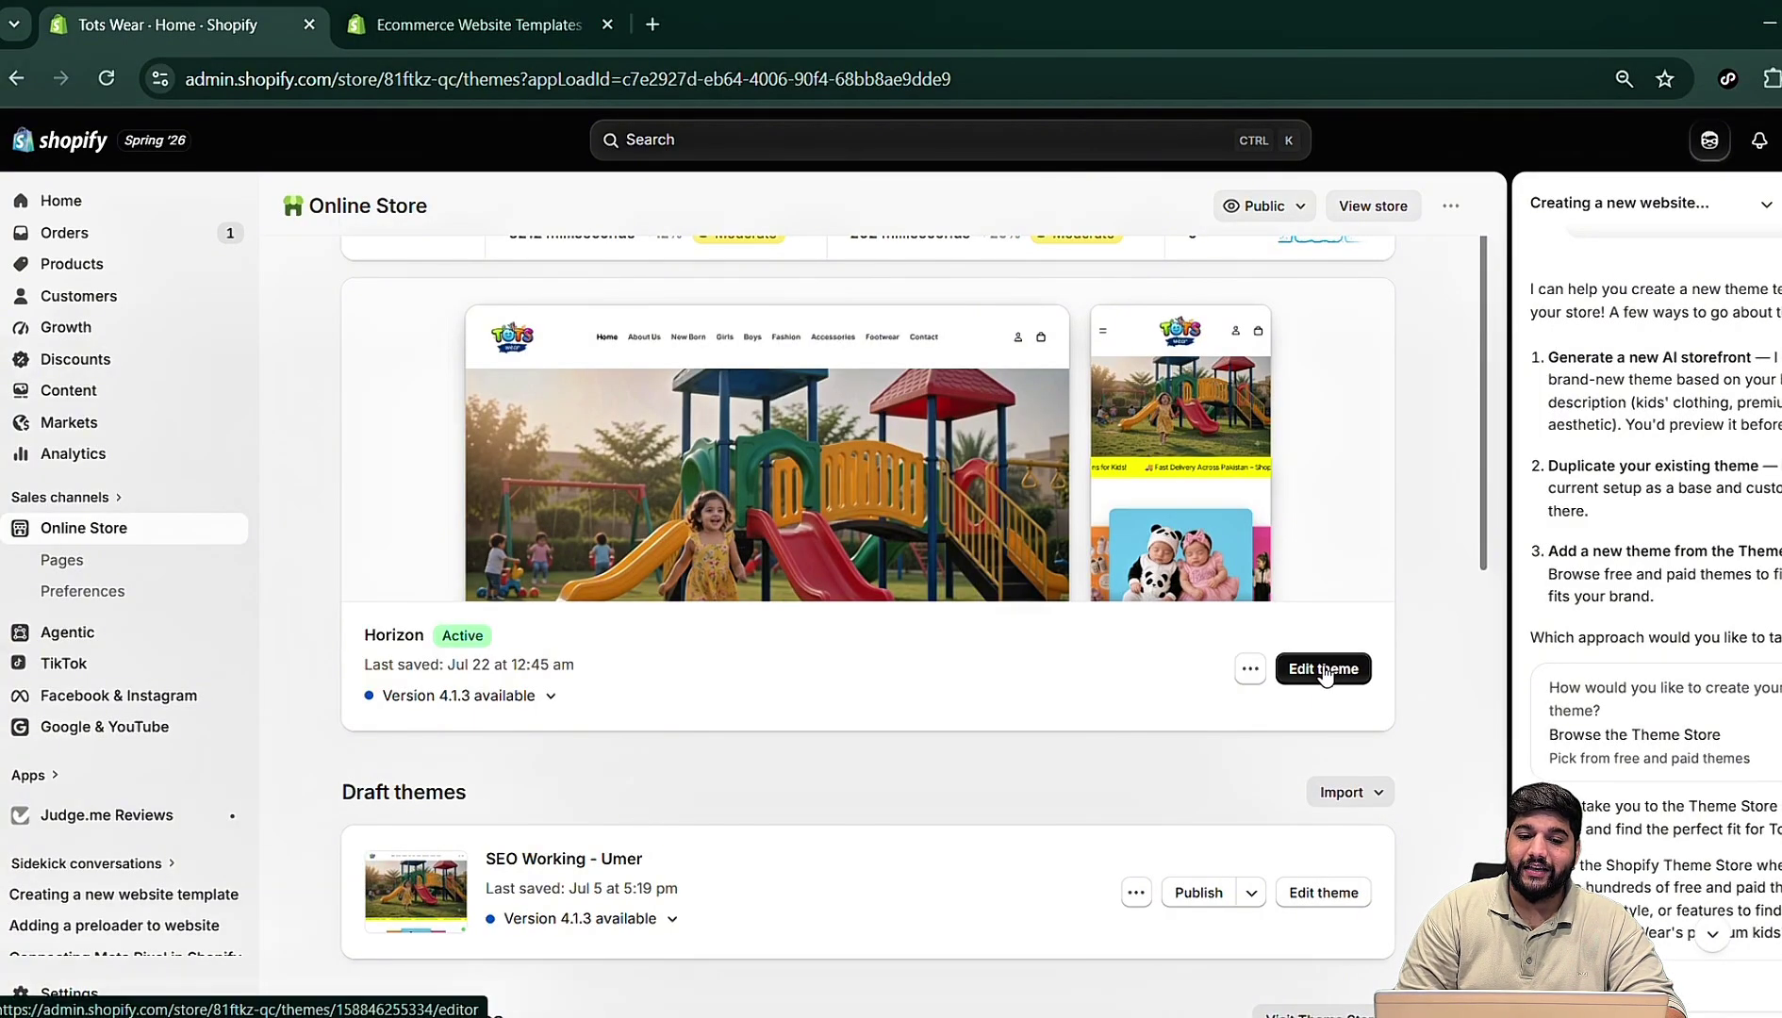
{"action": "left_click", "coordinate": [1293, 675]}
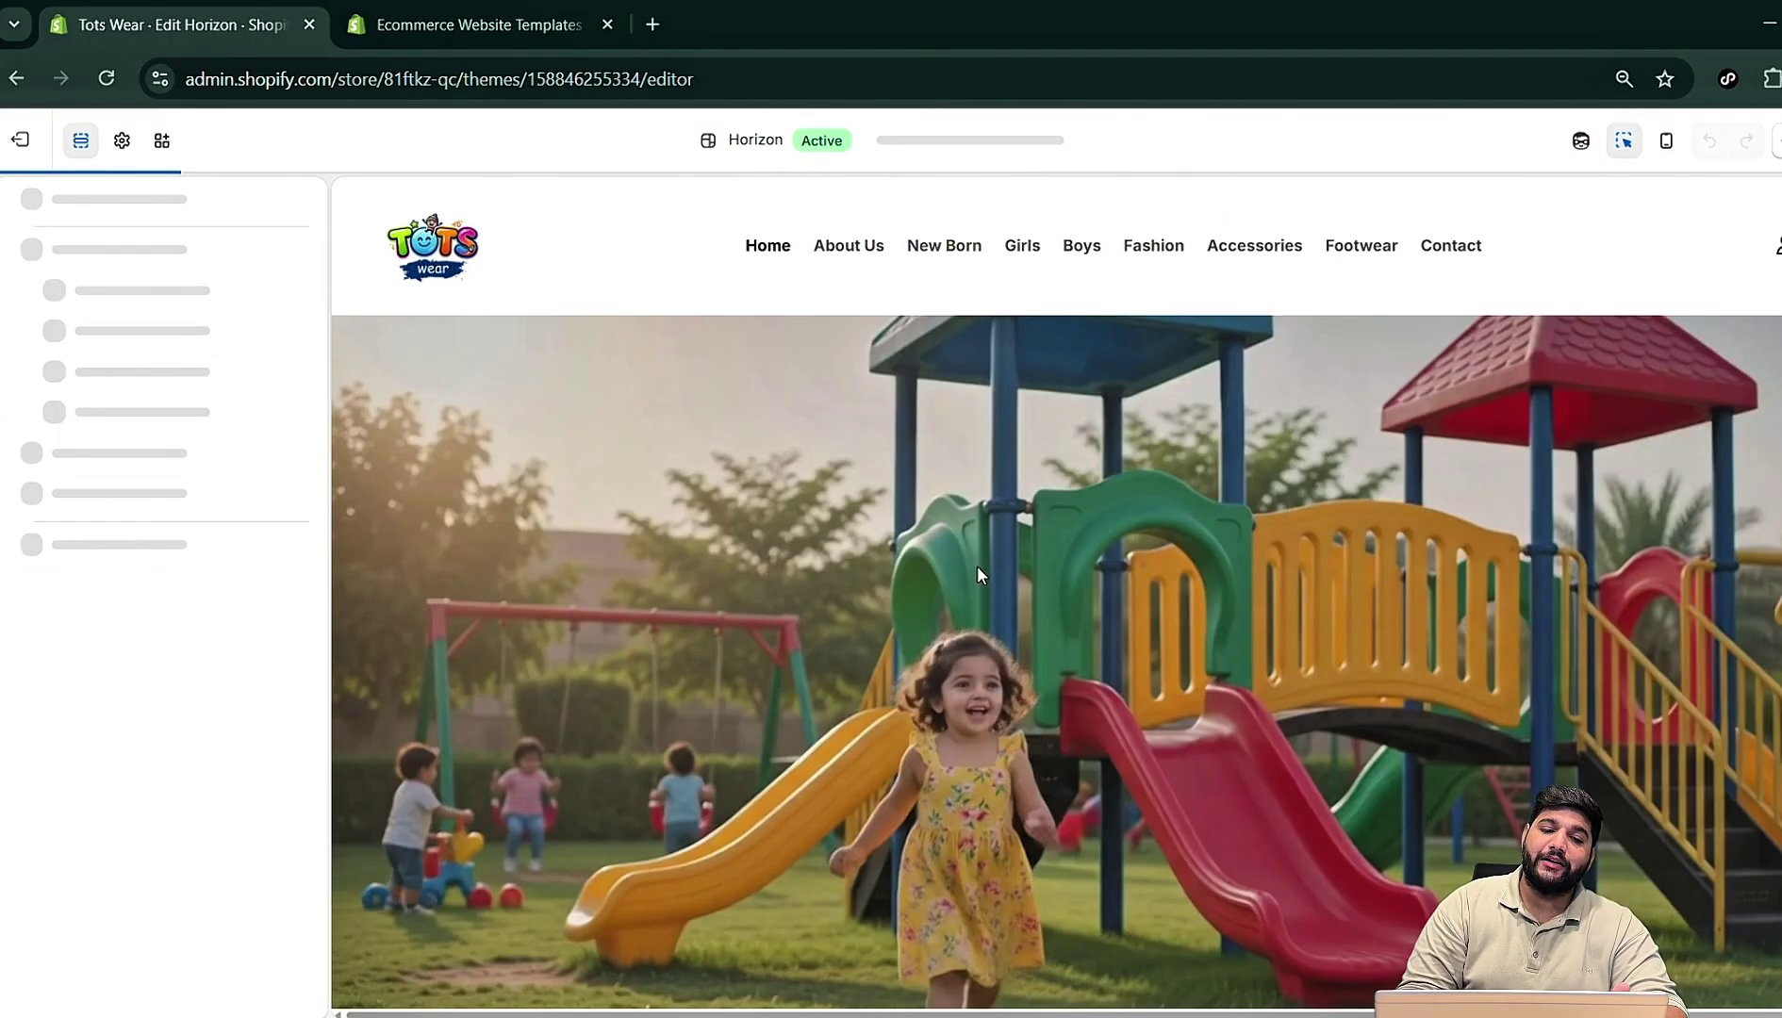
{"action": "scroll", "coordinate": [978, 565], "scroll_direction": "down", "scroll_amount": 3}
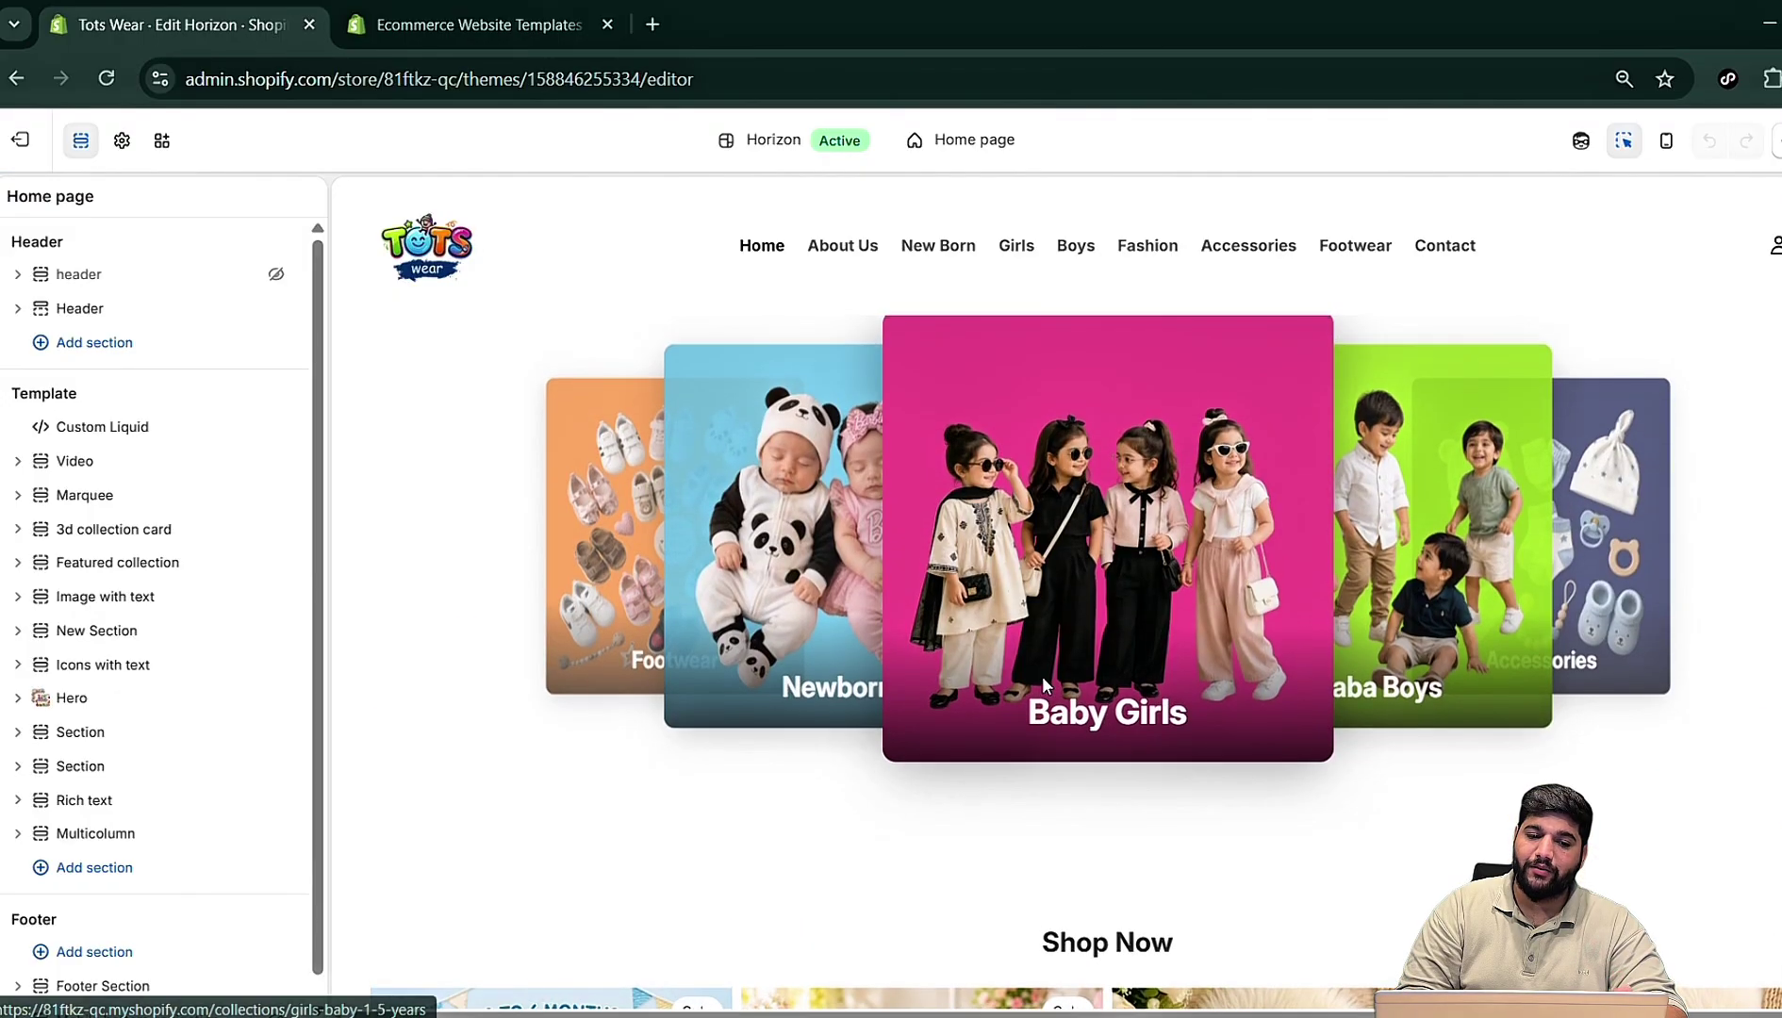
Review the home page's collection cards and Image with text section, and open the Sidekick assistant
{"action": "scroll", "coordinate": [1045, 685], "scroll_direction": "down", "scroll_amount": 1}
{"action": "scroll", "coordinate": [1045, 685], "scroll_direction": "up", "scroll_amount": 3}
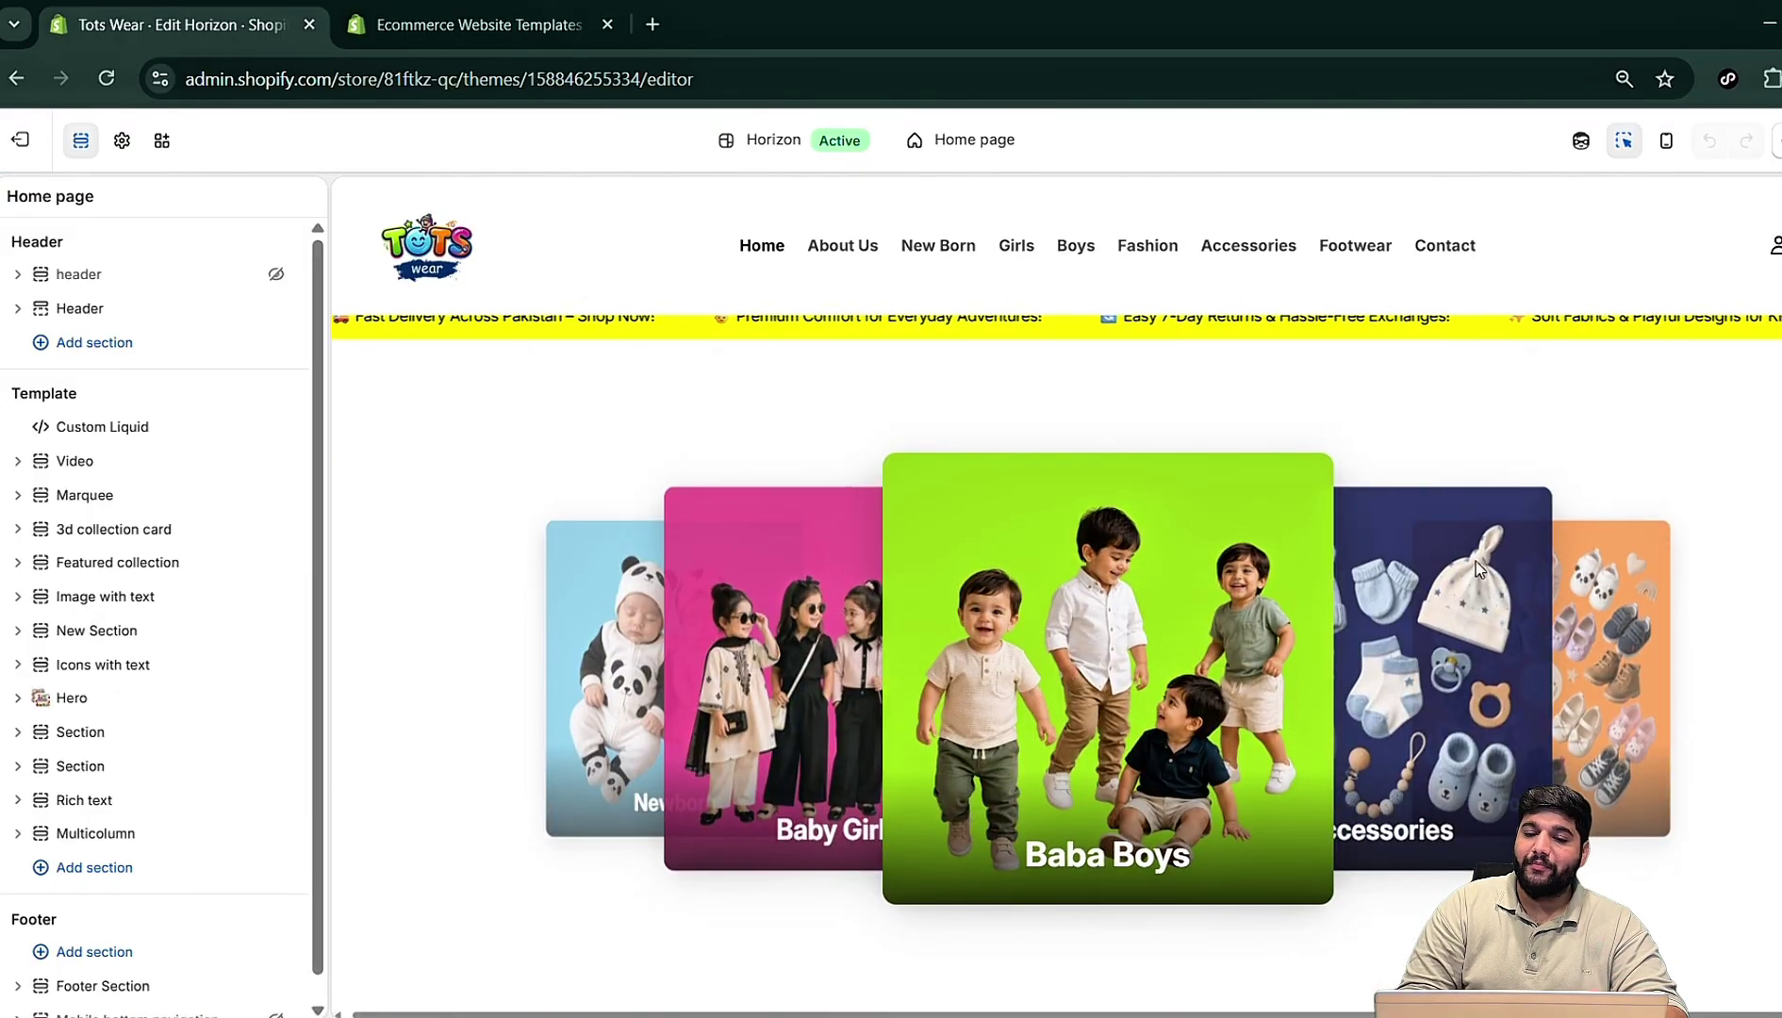
{"action": "scroll", "coordinate": [1478, 643], "scroll_direction": "down", "scroll_amount": 6}
{"action": "scroll", "coordinate": [1475, 634], "scroll_direction": "down", "scroll_amount": 10}
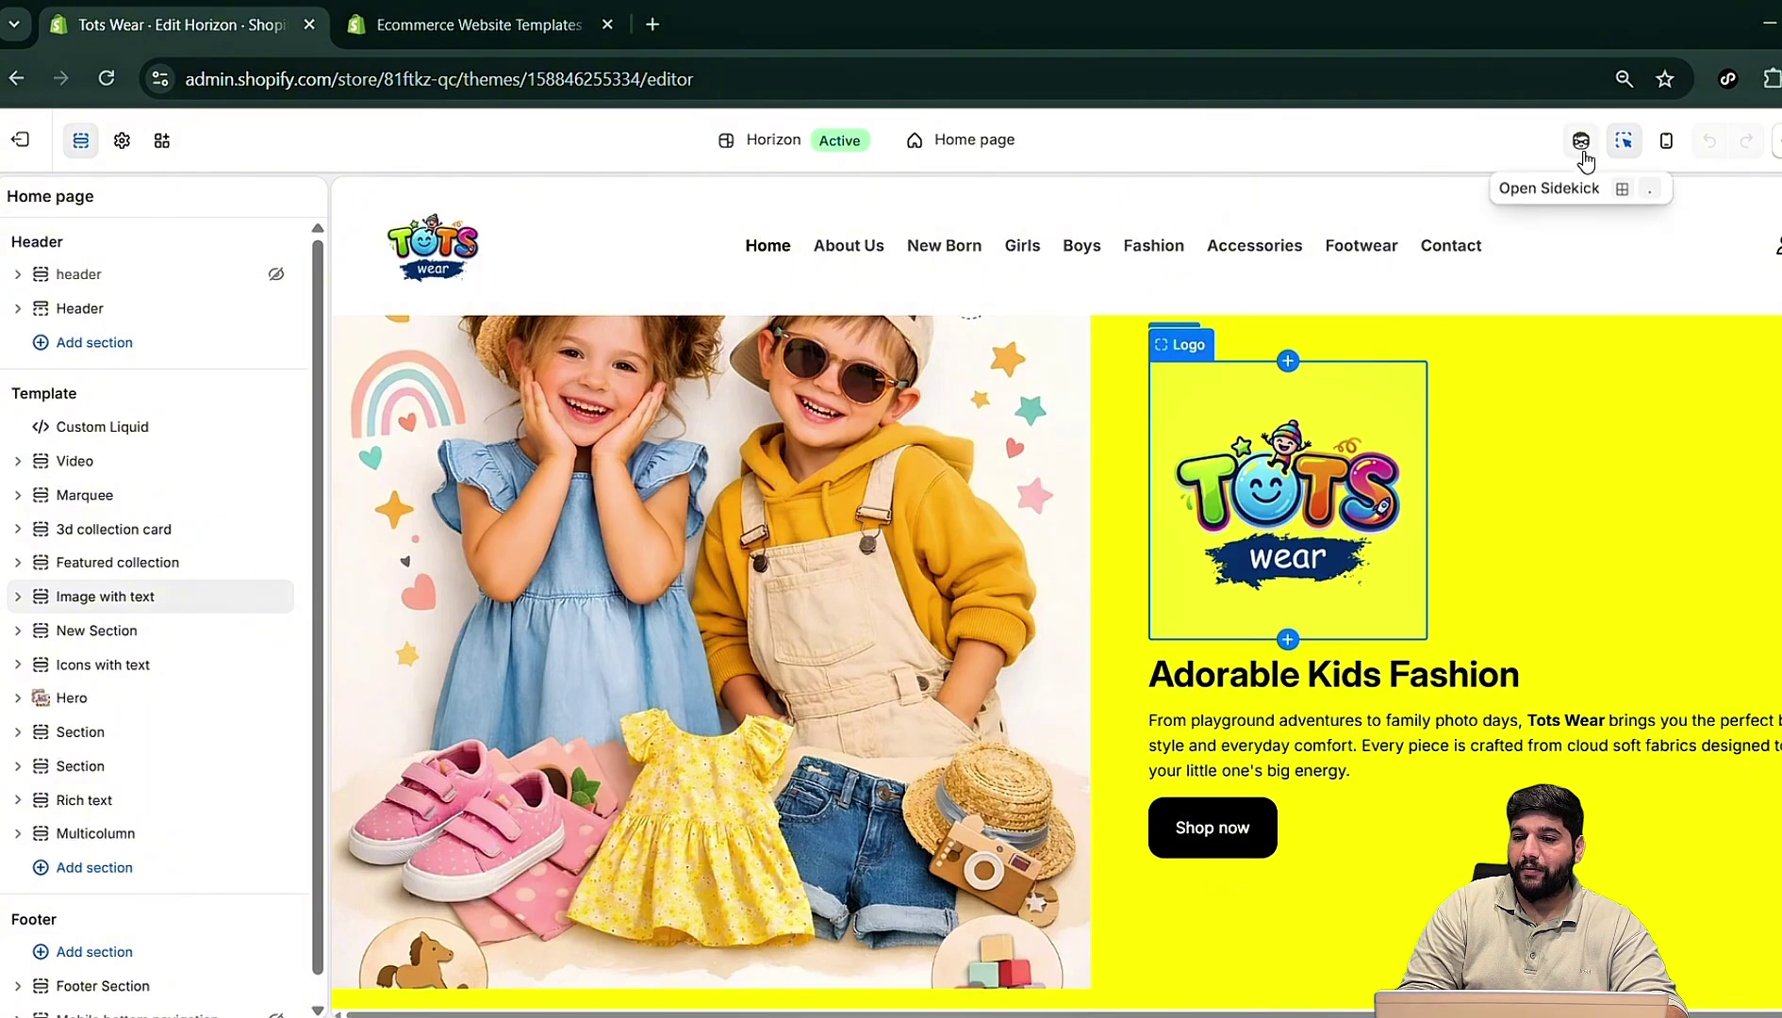
{"action": "left_click", "coordinate": [1581, 141]}
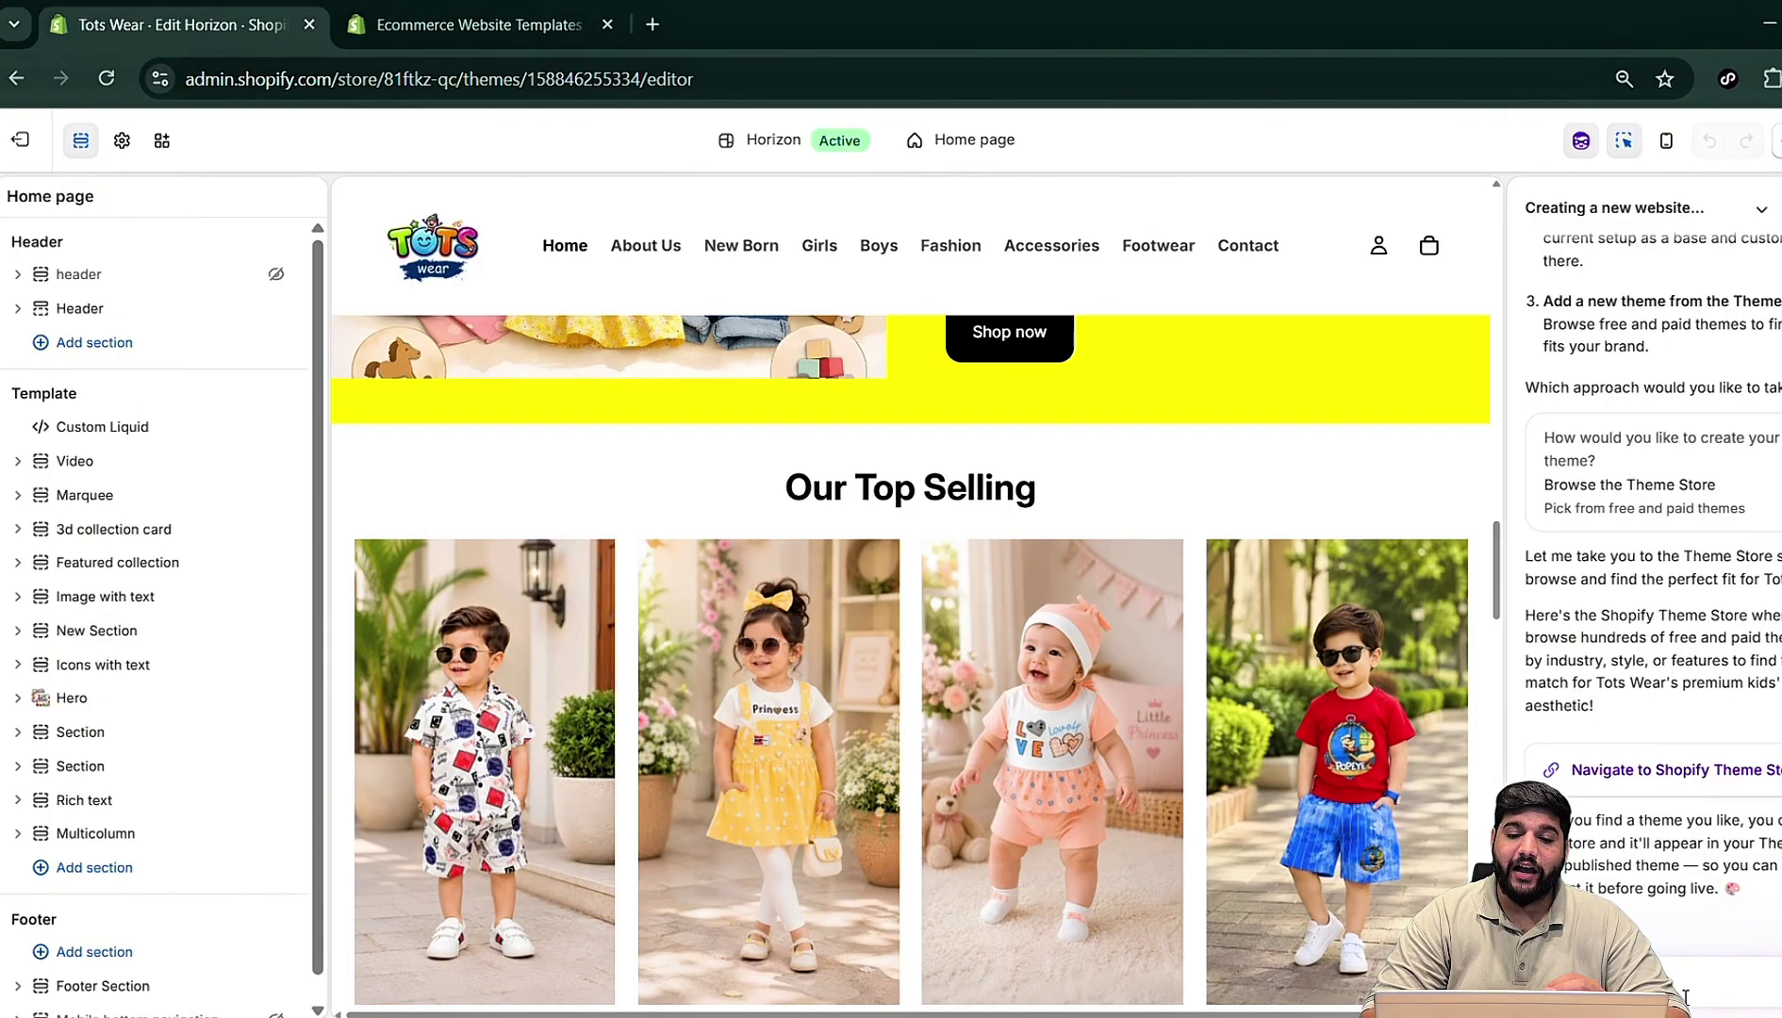
Examine the home page's remaining sections from Our Top Selling down to the footer, and return to the featured products
{"action": "scroll", "coordinate": [1085, 532], "scroll_direction": "down", "scroll_amount": 12}
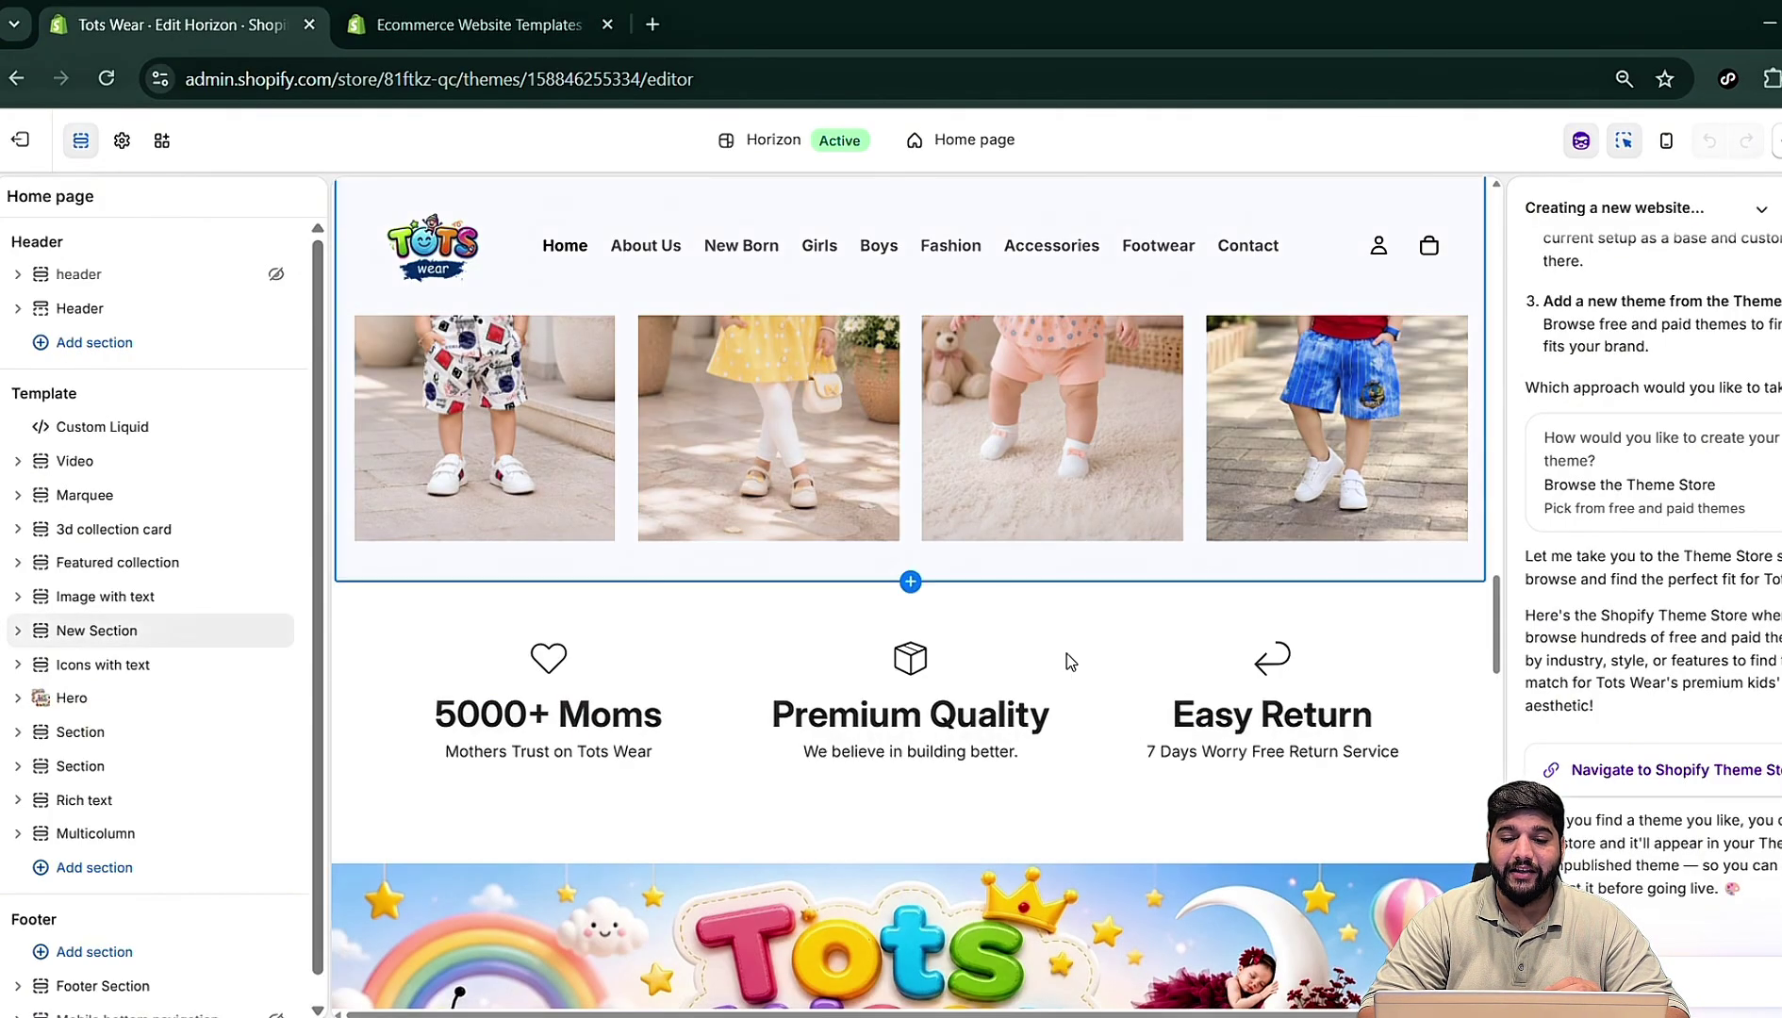
{"action": "scroll", "coordinate": [1107, 521], "scroll_direction": "down", "scroll_amount": 6}
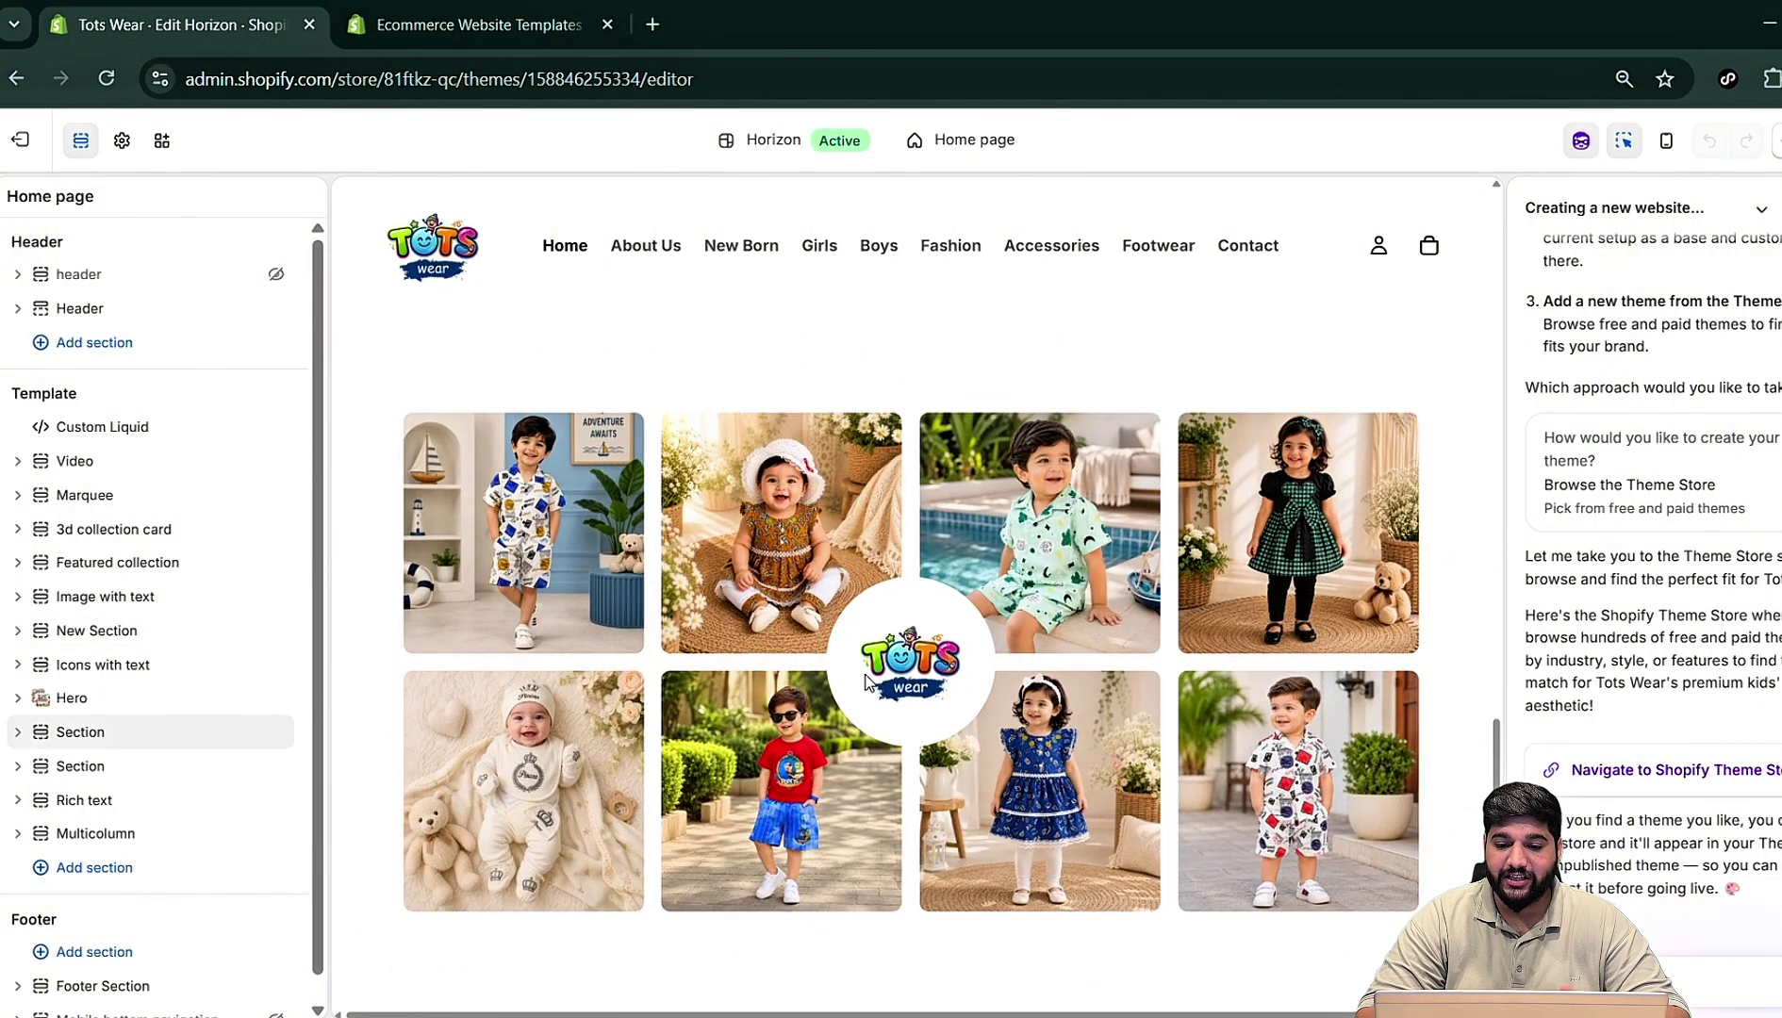
{"action": "scroll", "coordinate": [869, 681], "scroll_direction": "down", "scroll_amount": 5}
{"action": "scroll", "coordinate": [869, 681], "scroll_direction": "down", "scroll_amount": 8}
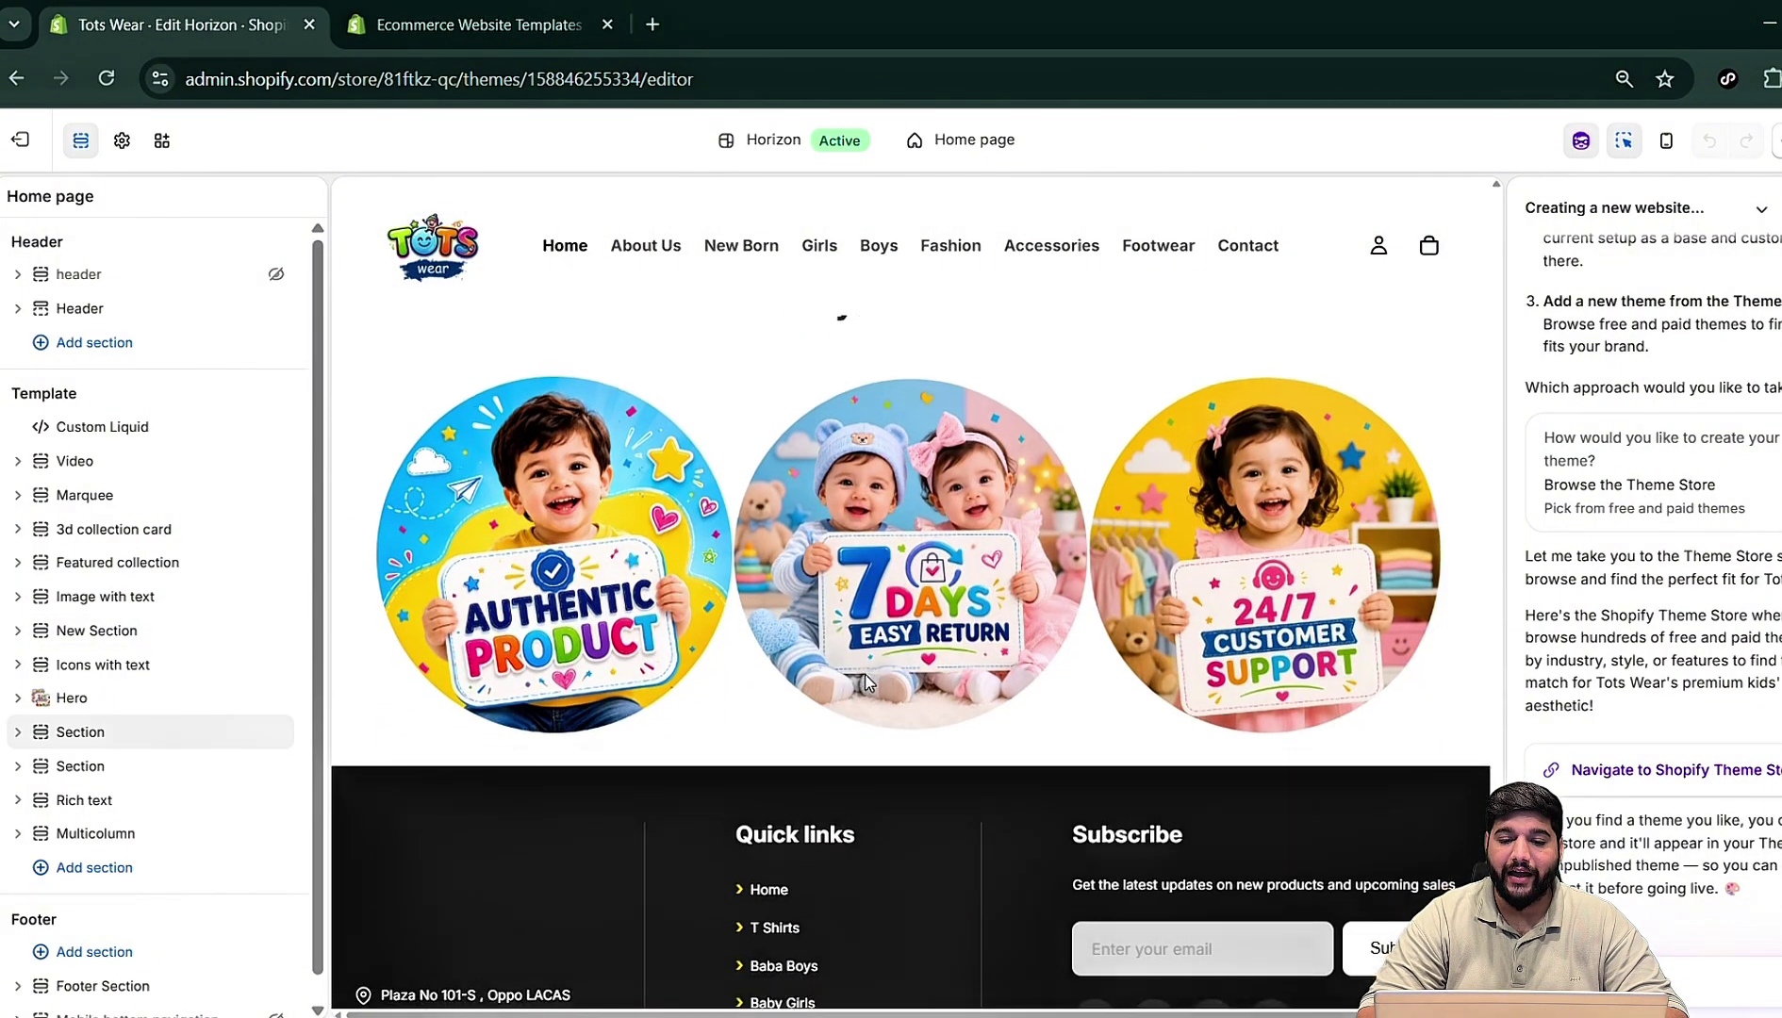
{"action": "scroll", "coordinate": [869, 681], "scroll_direction": "up", "scroll_amount": 7}
{"action": "scroll", "coordinate": [868, 681], "scroll_direction": "up", "scroll_amount": 10}
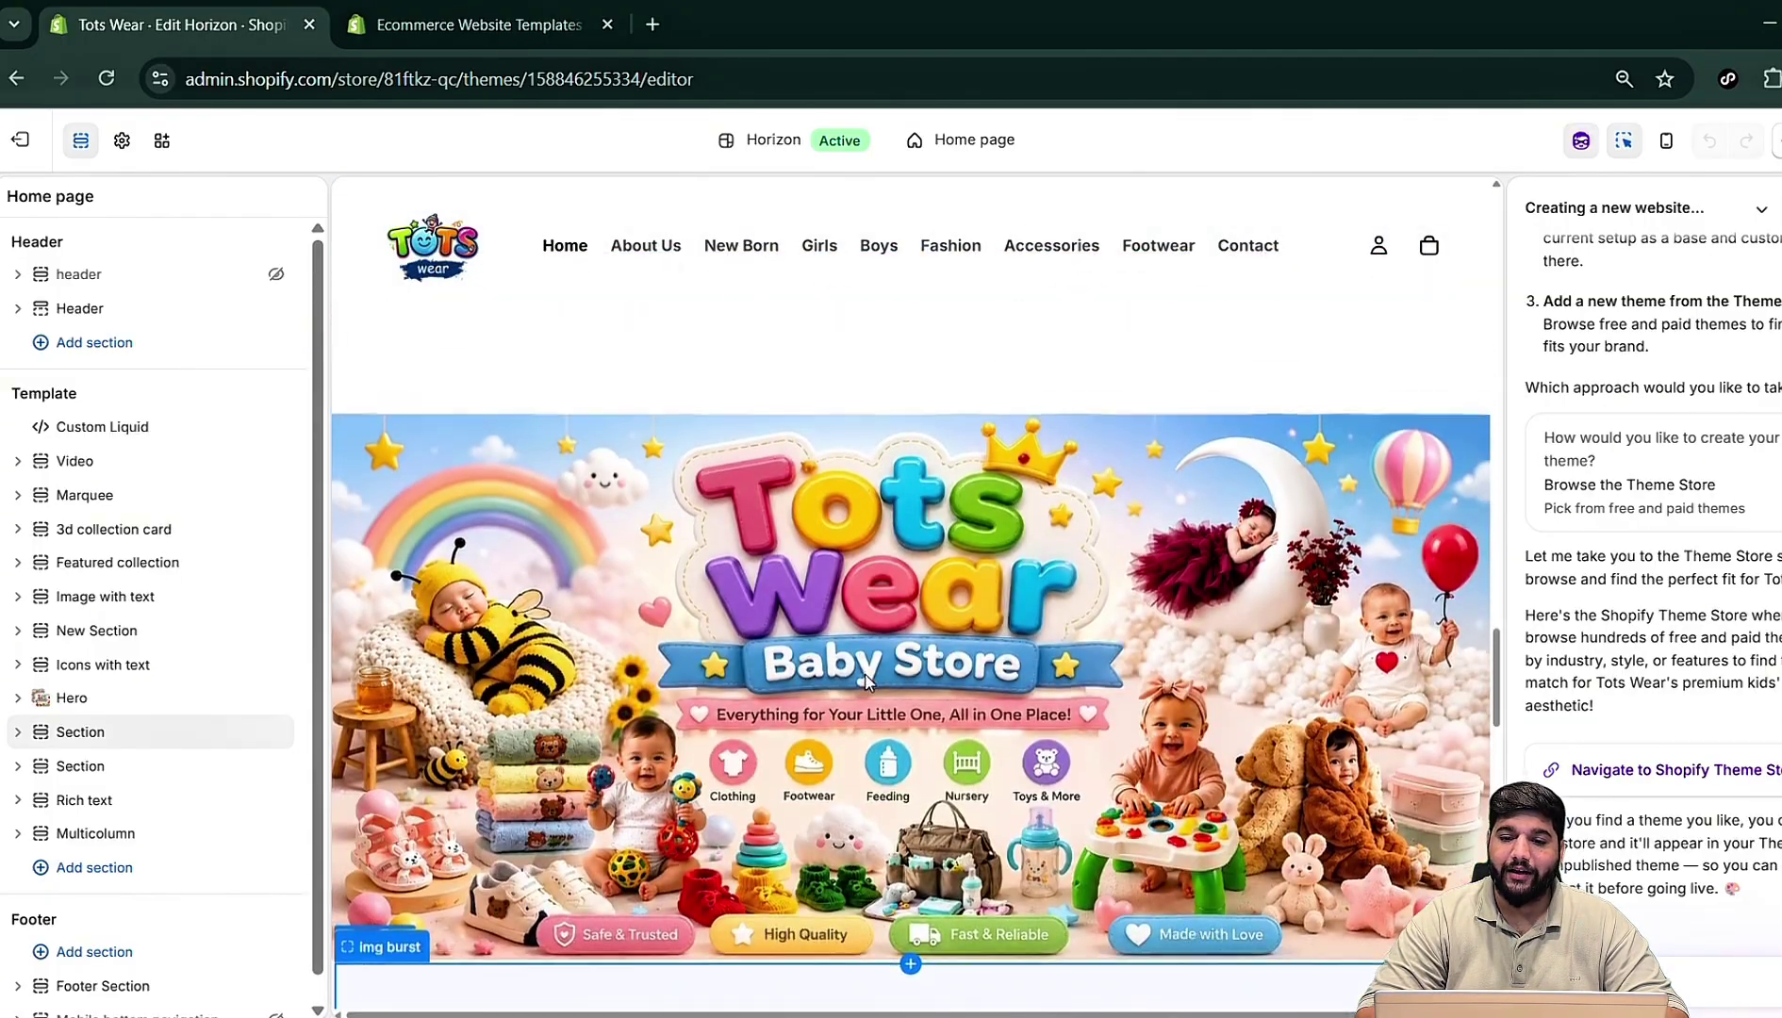
{"action": "scroll", "coordinate": [868, 681], "scroll_direction": "down", "scroll_amount": 4}
{"action": "scroll", "coordinate": [868, 681], "scroll_direction": "up", "scroll_amount": 7}
{"action": "scroll", "coordinate": [869, 681], "scroll_direction": "down", "scroll_amount": 6}
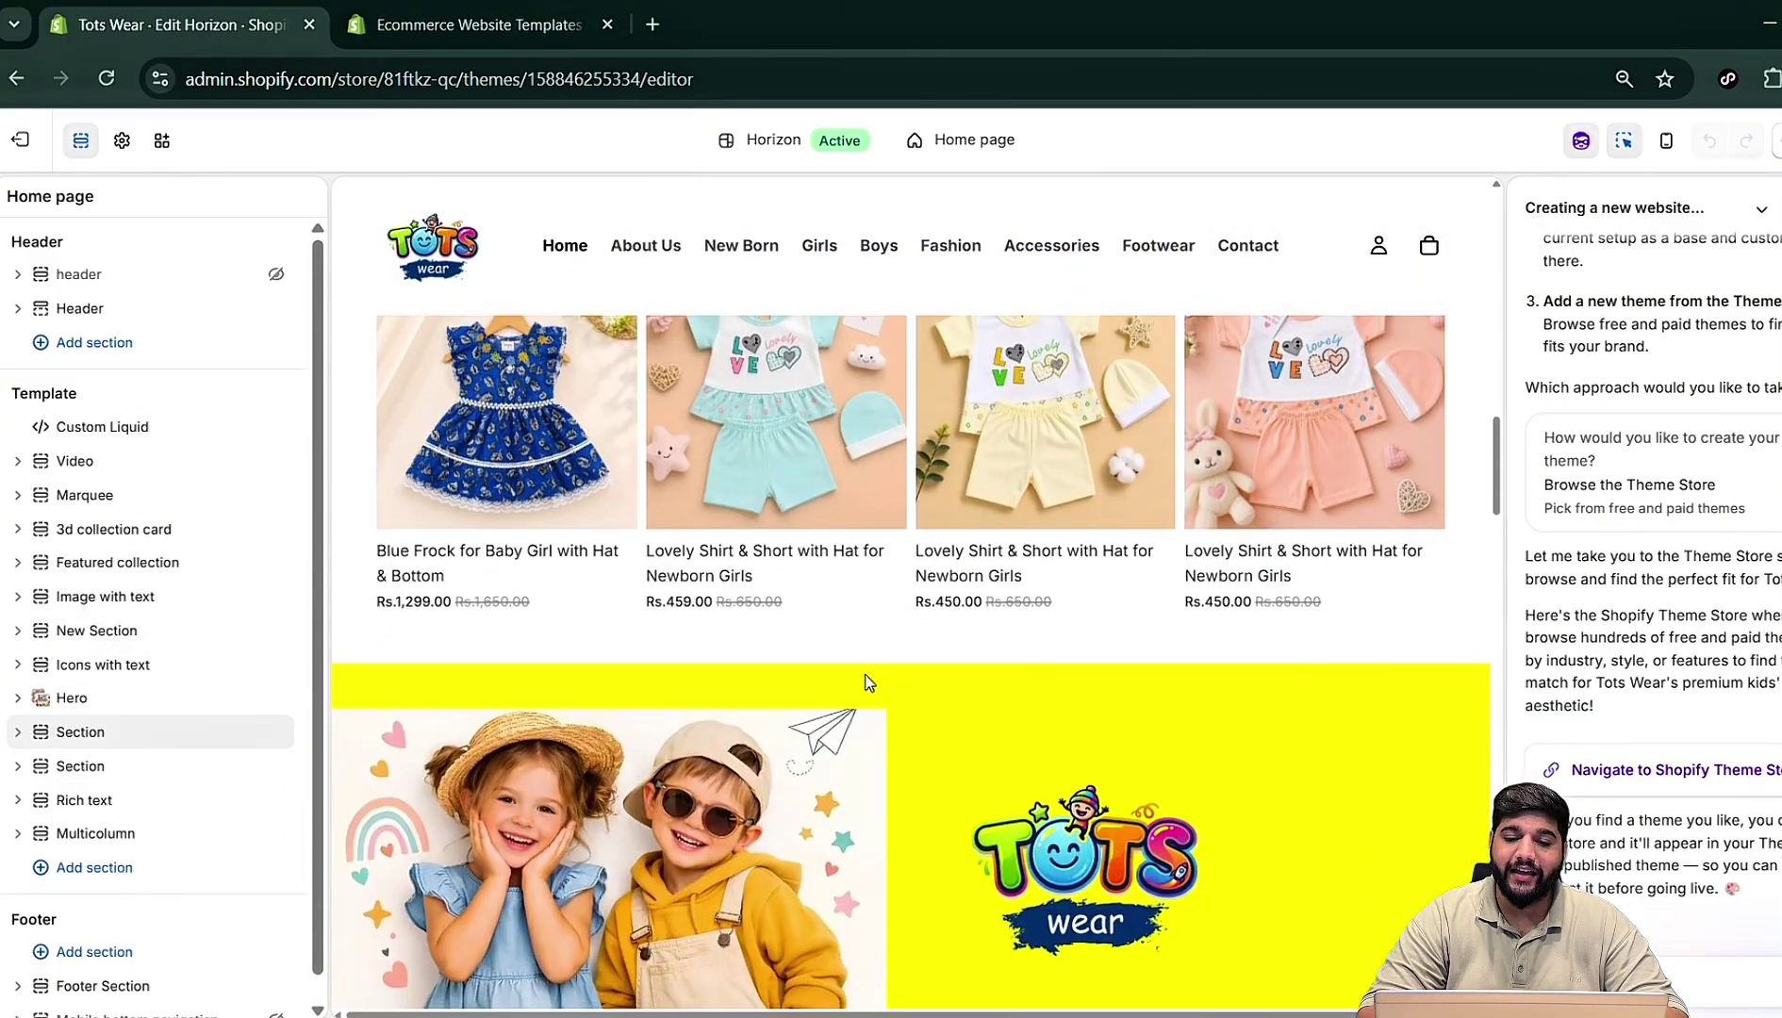